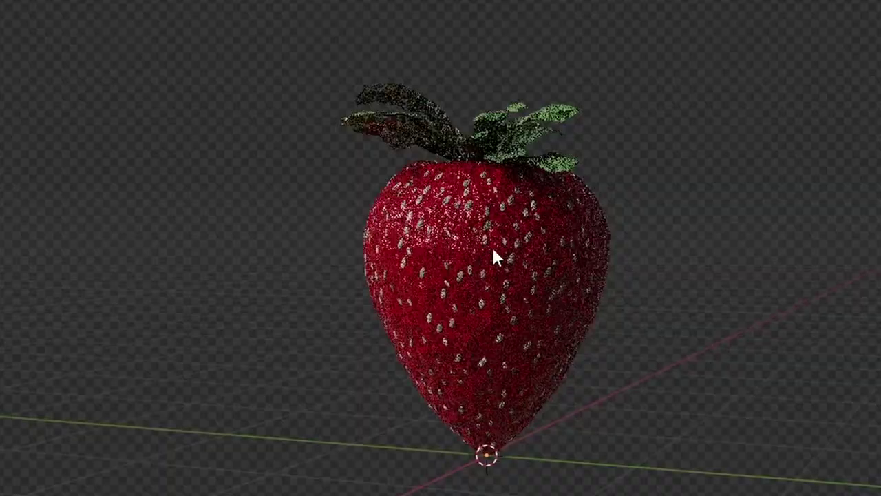
middle_drag(492, 252, 472, 265)
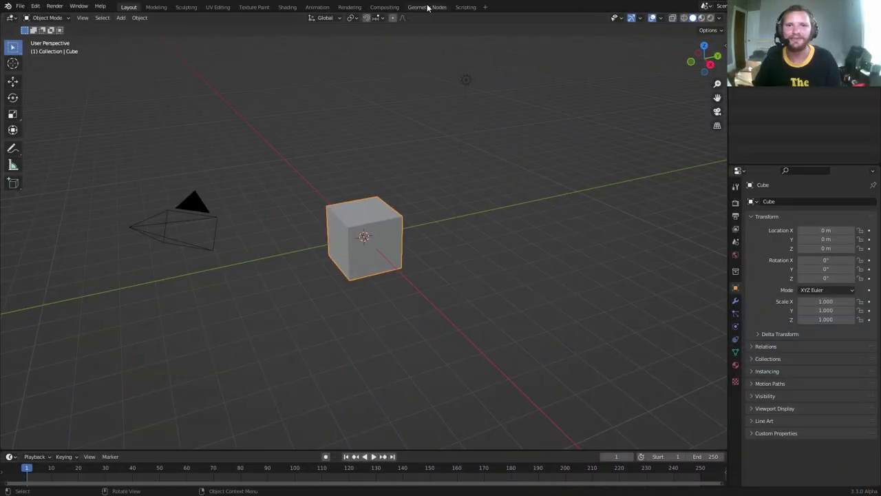
- Switch to the Geometry Nodes workspace, create a new node tree on the cube and remove its Group Input node
click(427, 7)
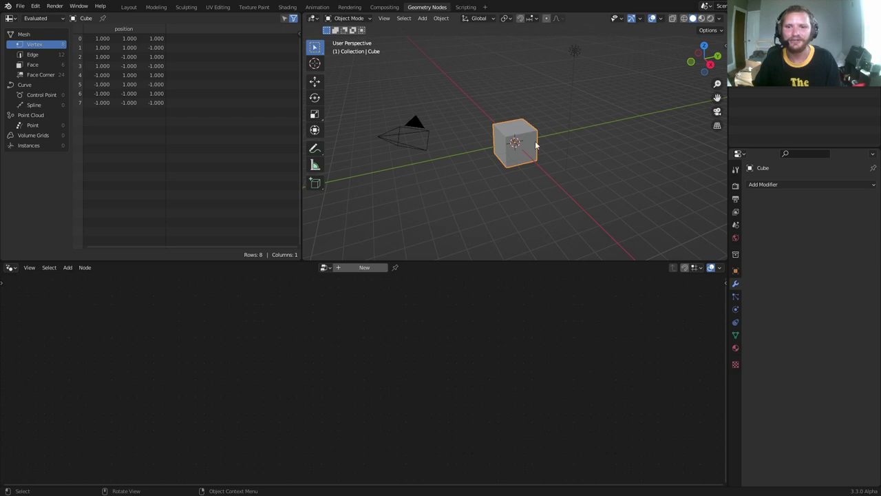
click(359, 268)
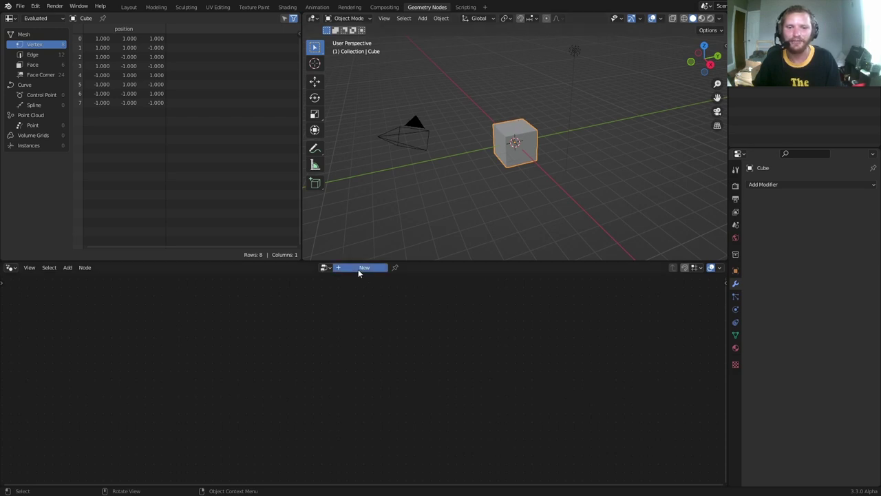
drag(309, 415, 251, 373)
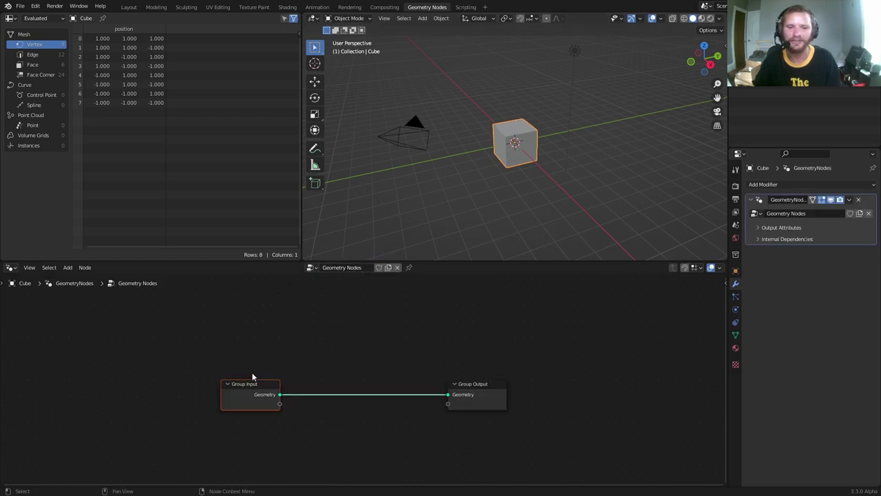
key(Delete)
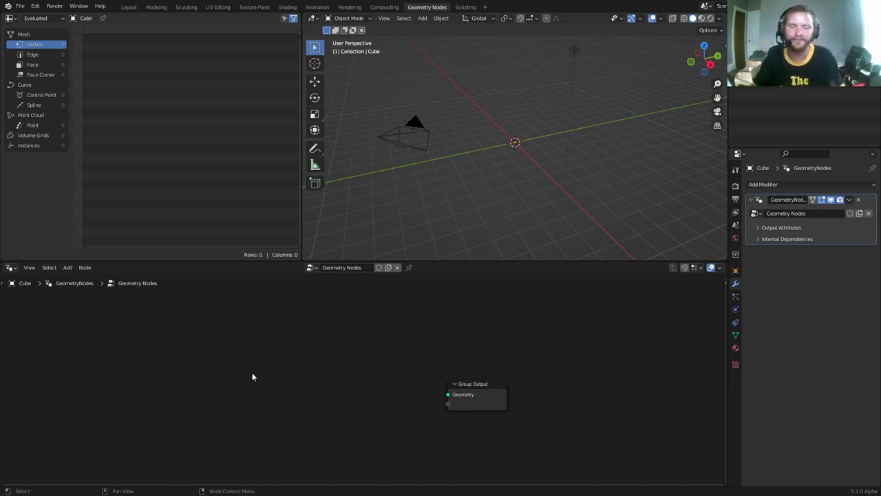
- Add a UV Sphere node and connect its Mesh output to the Group Output's Geometry input
scroll(338, 360, up, 3)
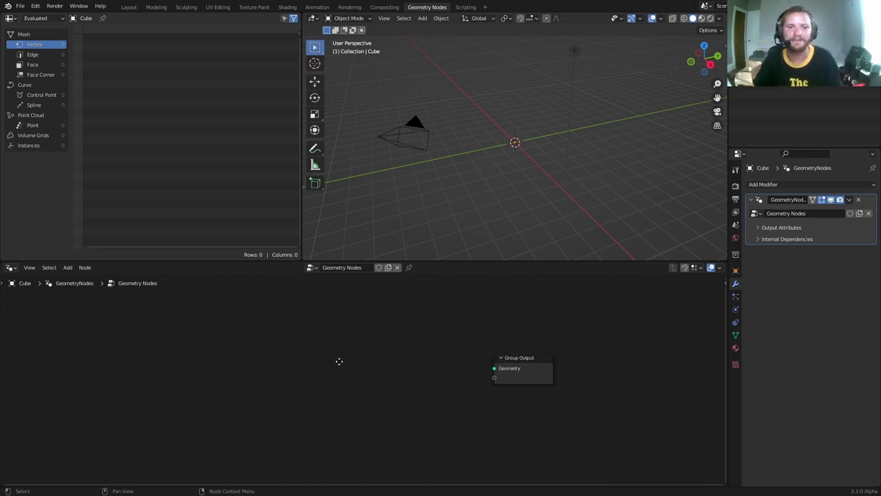
key(shift+a)
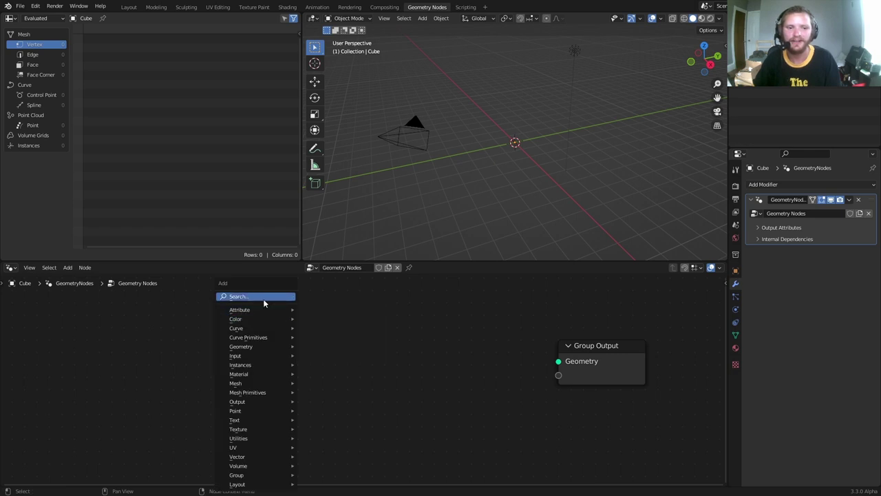
text(uv)
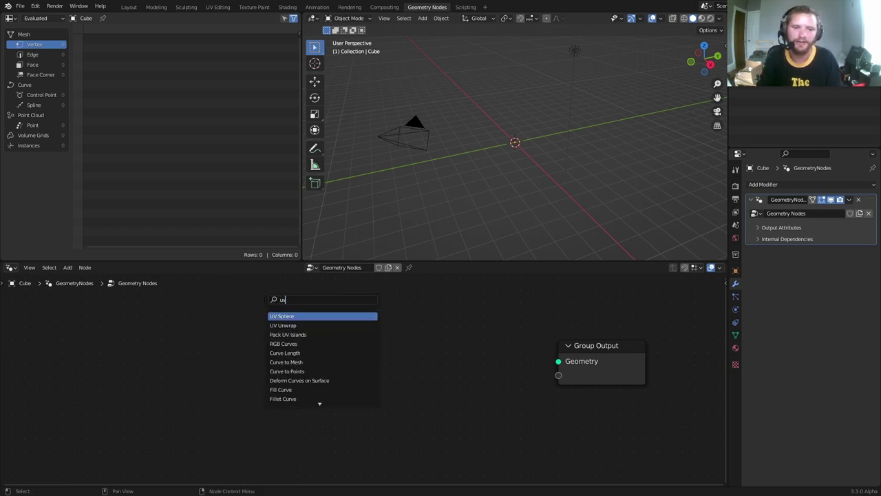
key(Return)
click(206, 334)
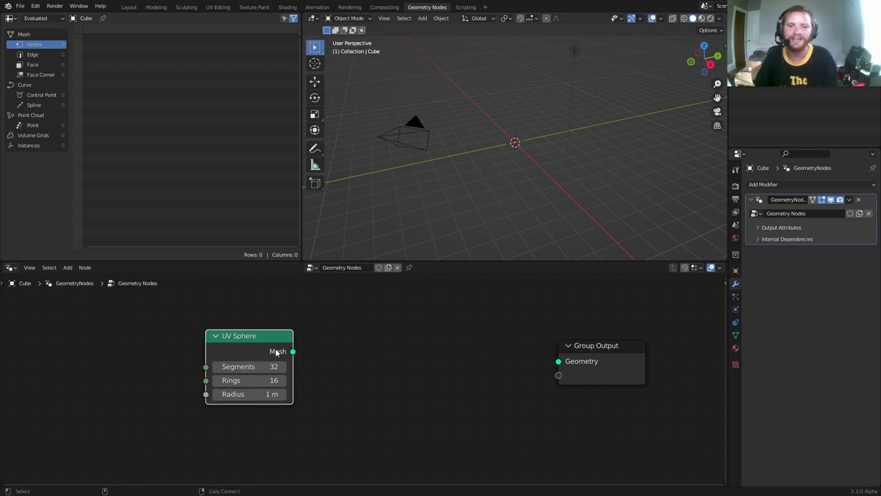
drag(293, 351, 537, 348)
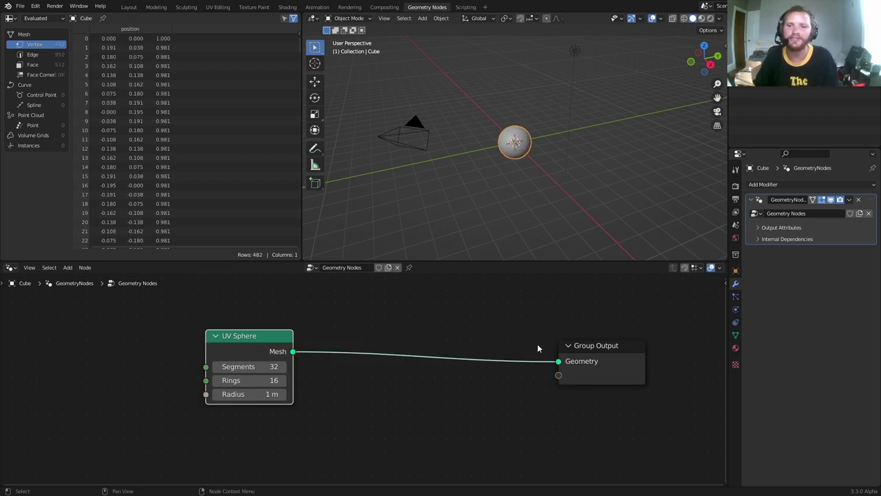
- View the sphere close up in front orthographic view
click(691, 61)
scroll(613, 127, up, 4)
scroll(614, 127, up, 2)
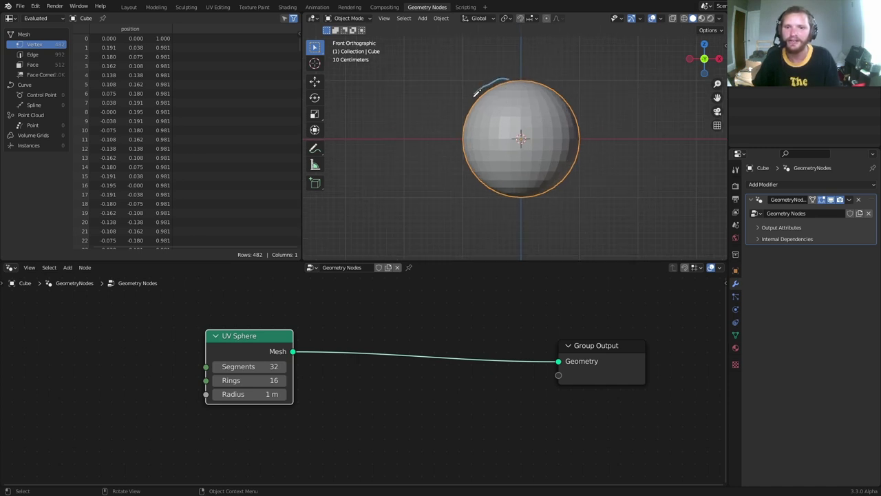
- Sketch annotation strokes over the sphere's upper outline and along its vertical axis, and remove them
mouse_move(475, 93)
mouse_down()
mouse_move(486, 165)
mouse_move(506, 212)
mouse_move(550, 191)
mouse_move(567, 116)
mouse_move(529, 70)
mouse_up()
mouse_move(508, 81)
right_down()
mouse_move(490, 78)
mouse_move(483, 140)
mouse_move(508, 220)
mouse_move(555, 146)
mouse_move(543, 73)
mouse_move(557, 136)
right_up()
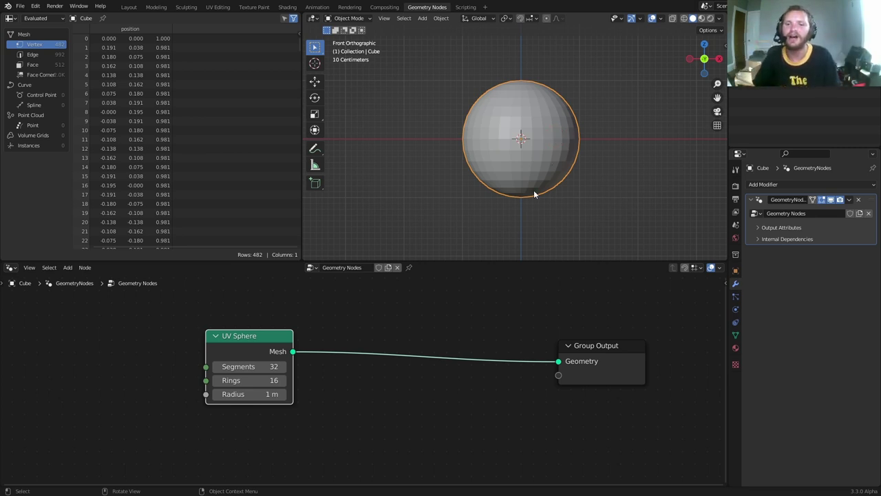
drag(522, 221, 523, 69)
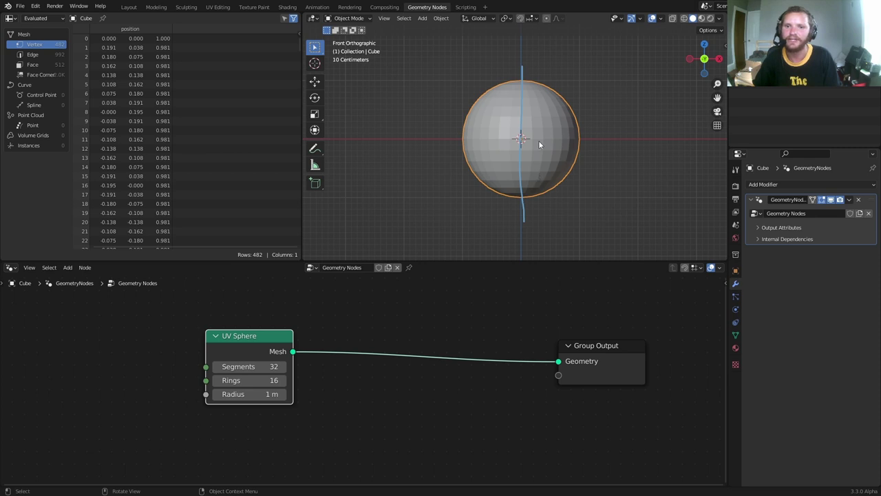
key(ctrl+z)
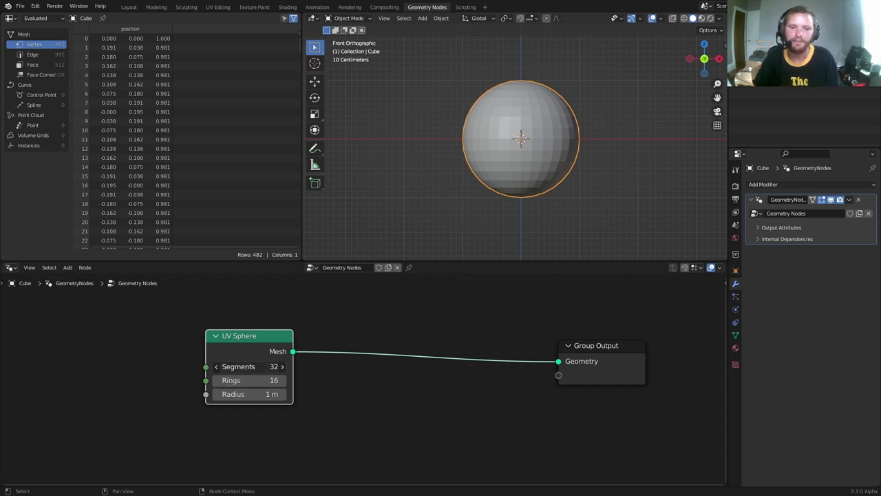
- Set both Segments and Rings of the UV Sphere node to 100
drag(262, 366, 188, 353)
text(100)
key(Return)
- Insert a Set Position node between the UV Sphere and the Group Output, and move the UV Sphere node further away for space
key(shift+a)
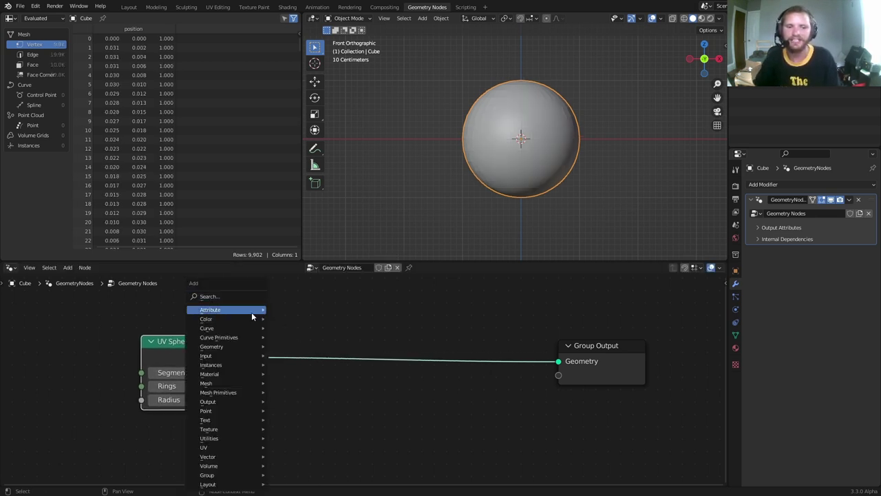
click(249, 296)
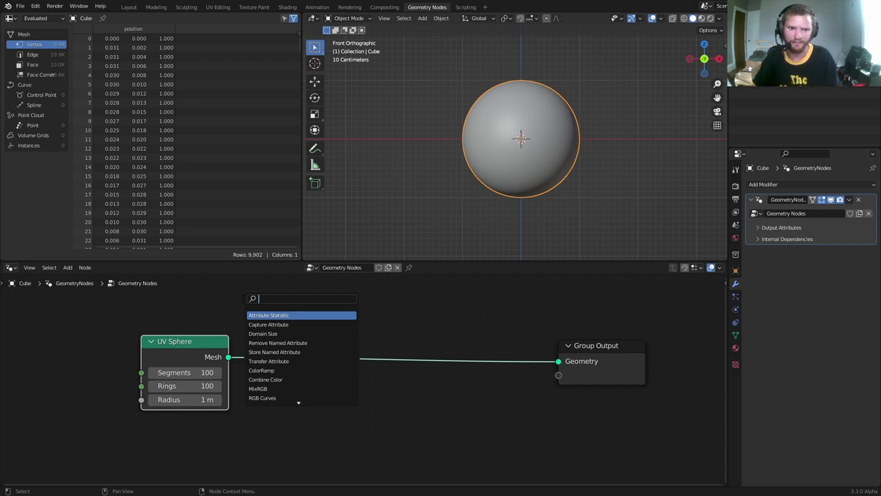
text(set pos)
key(Return)
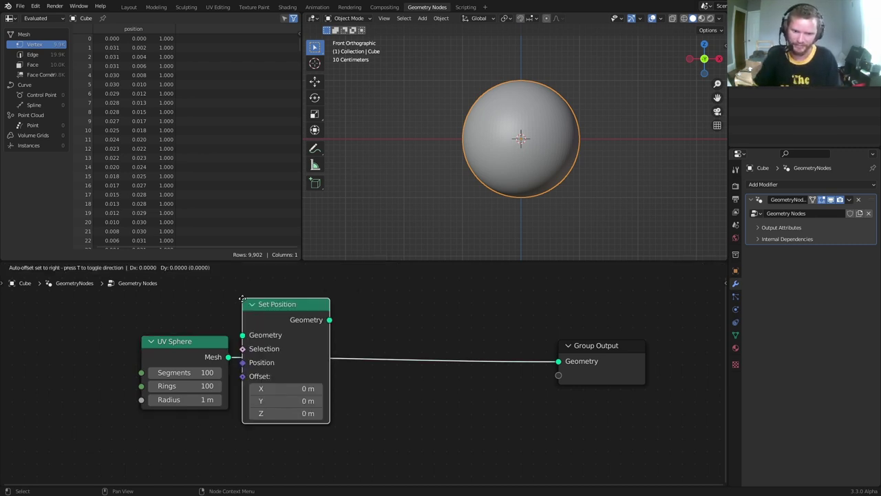
click(391, 321)
drag(185, 345, 70, 347)
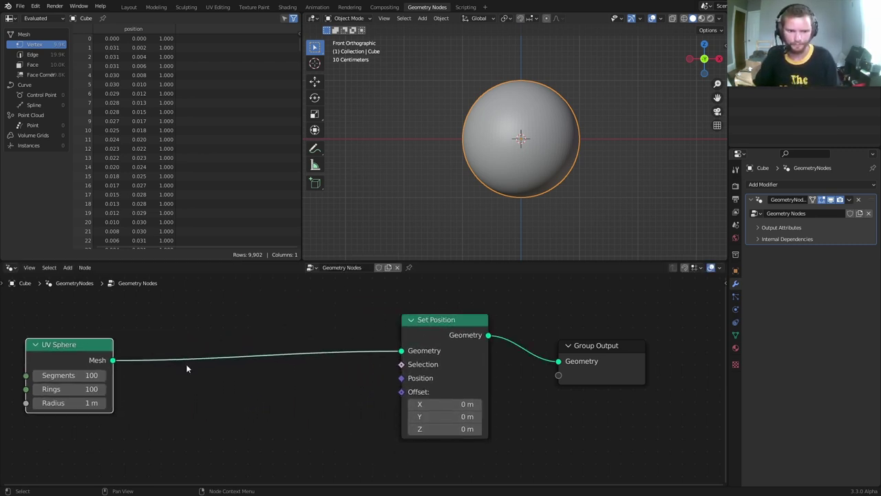
- Add a Position node below the UV Sphere and link it to the Set Position node's Position input
middle_drag(462, 360, 546, 341)
mouse_move(493, 363)
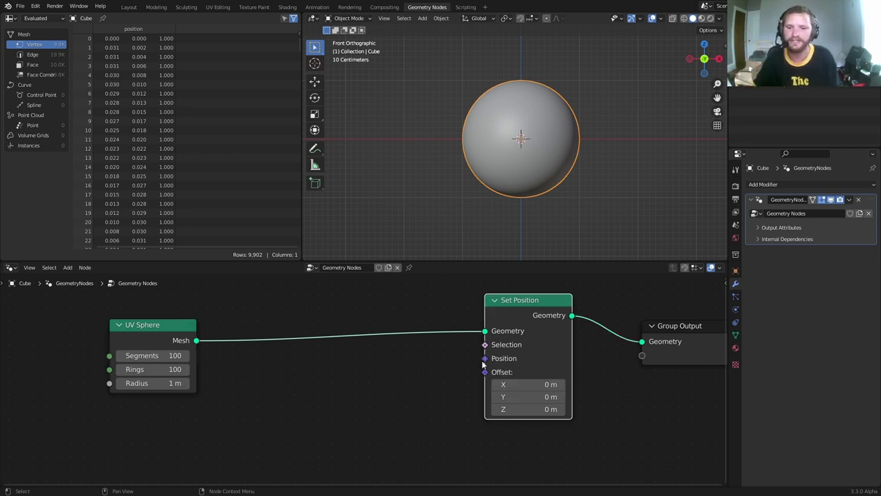
drag(485, 358, 199, 382)
text(pos)
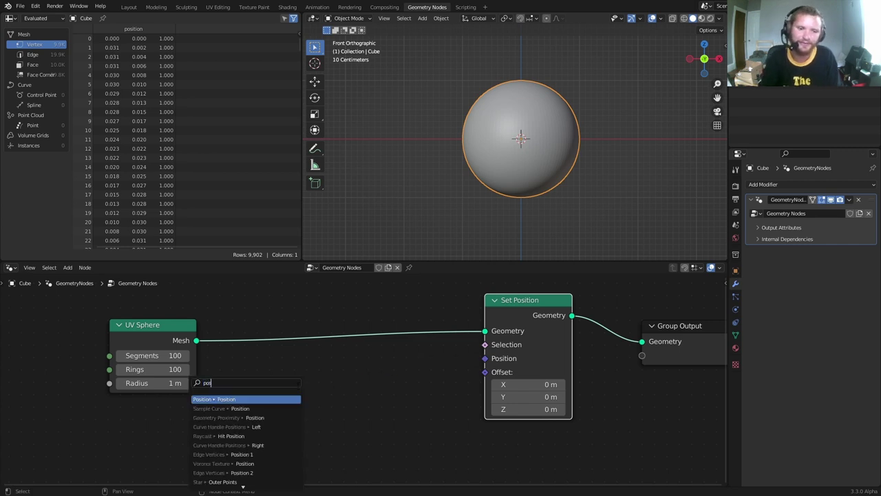
key(Return)
click(214, 419)
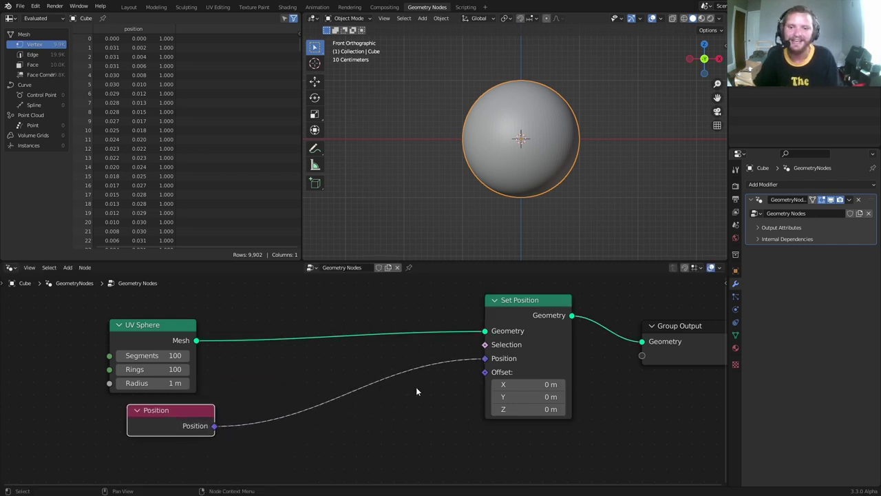
ctrl+right_drag(426, 389, 406, 322)
key(ctrl+z)
ctrl+right_drag(391, 393, 365, 382)
key(ctrl+z)
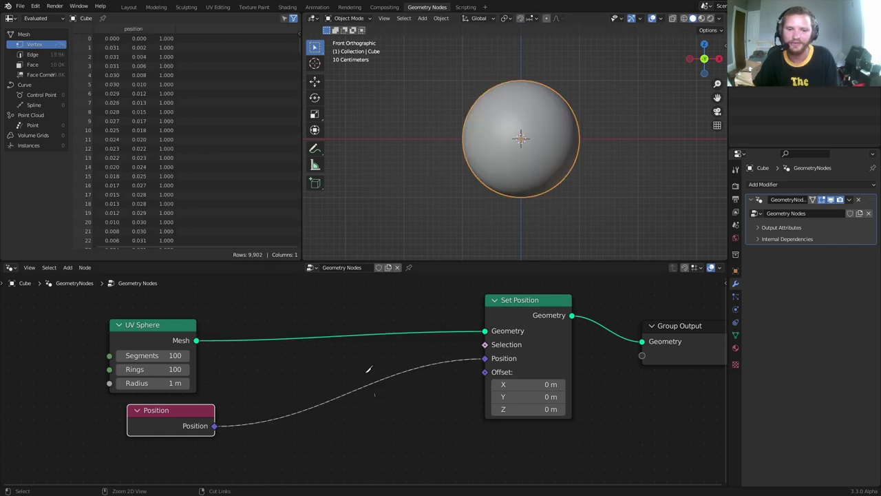
key(ctrl+shift+z)
key(ctrl+z)
- Insert a Vector Math node between the Position and Set Position nodes and set its operation to Multiply
drag(164, 418, 118, 429)
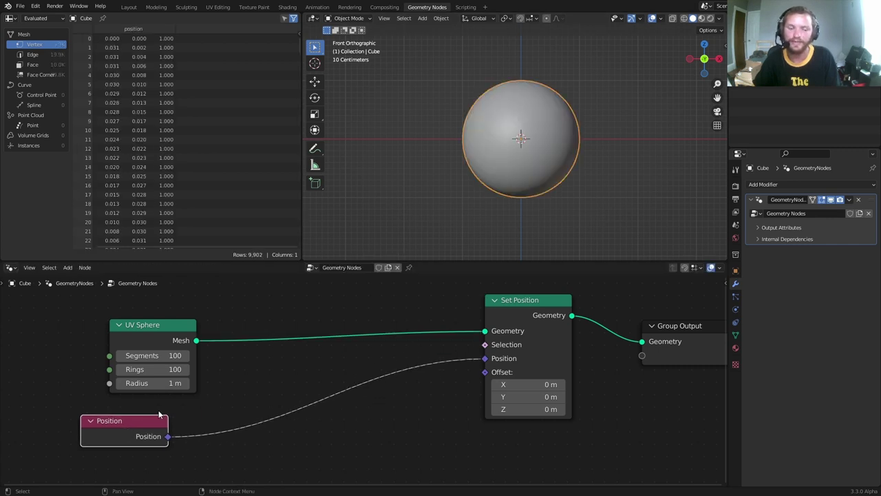
key(shift+a)
text(ve)
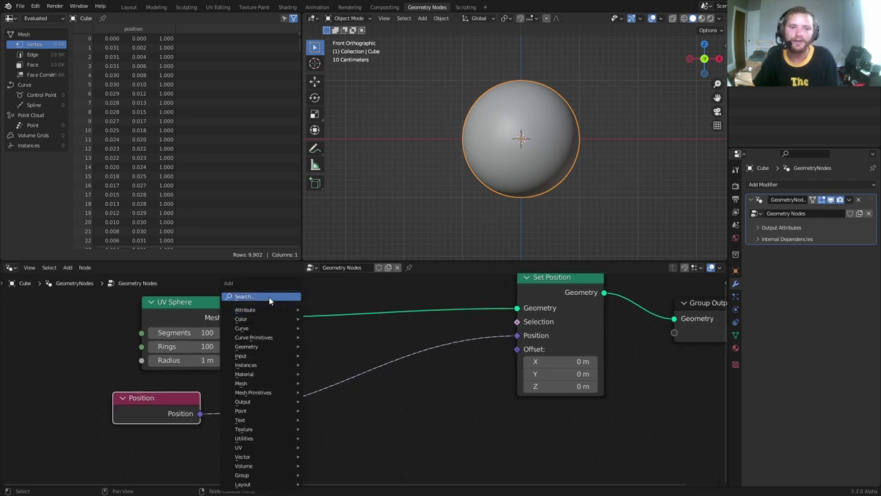
key(Down)
key(Return)
click(363, 369)
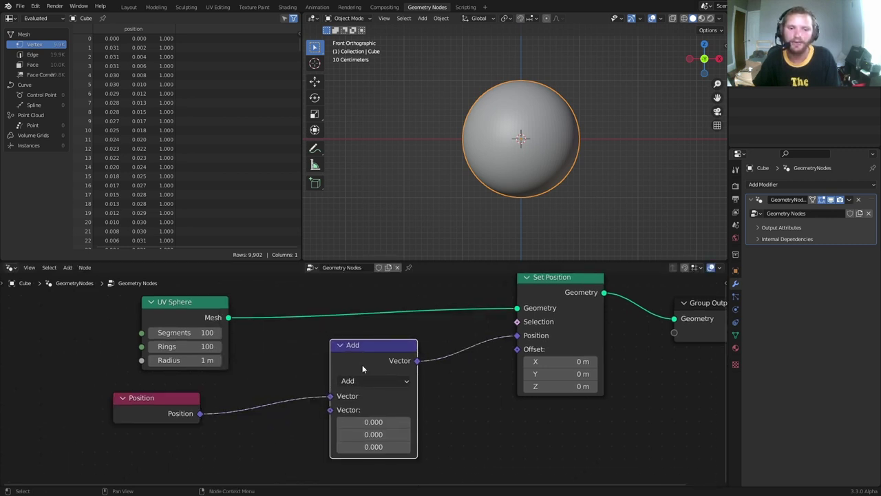
click(378, 380)
click(358, 352)
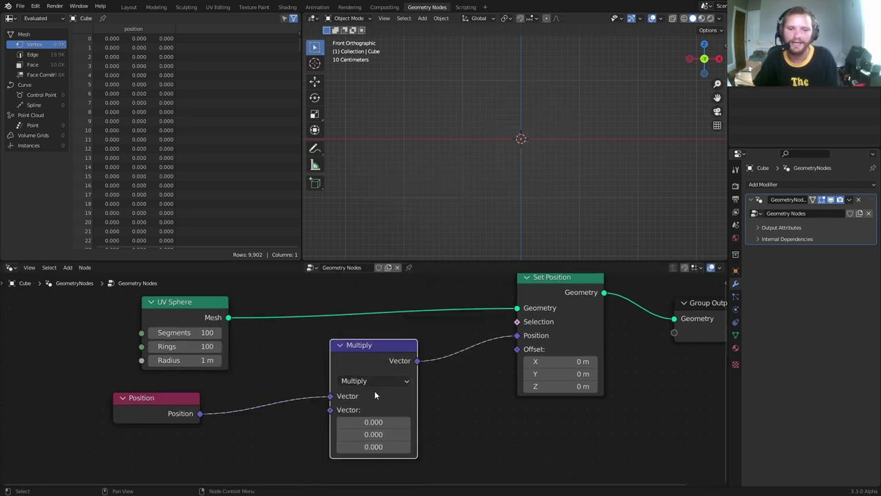
- Add a Combine XYZ node feeding the second Vector input of the Multiply node
middle_drag(374, 390, 397, 359)
drag(362, 372, 206, 384)
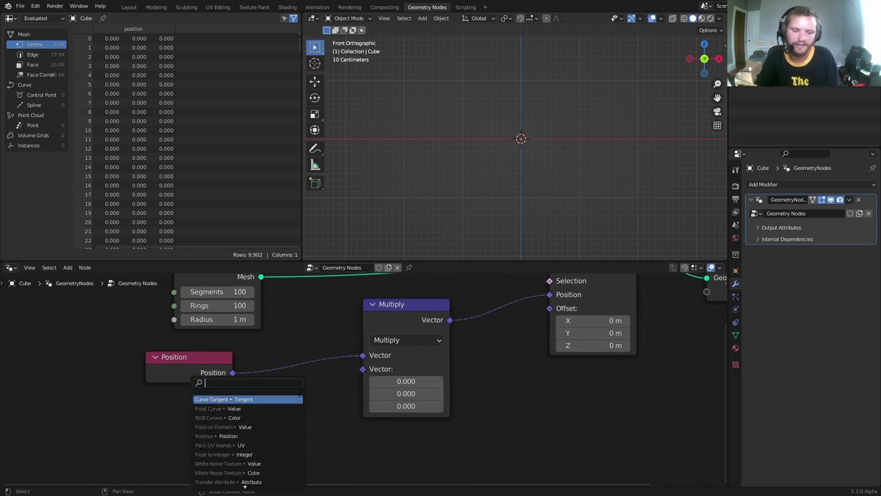
text(combine)
key(Down)
key(Return)
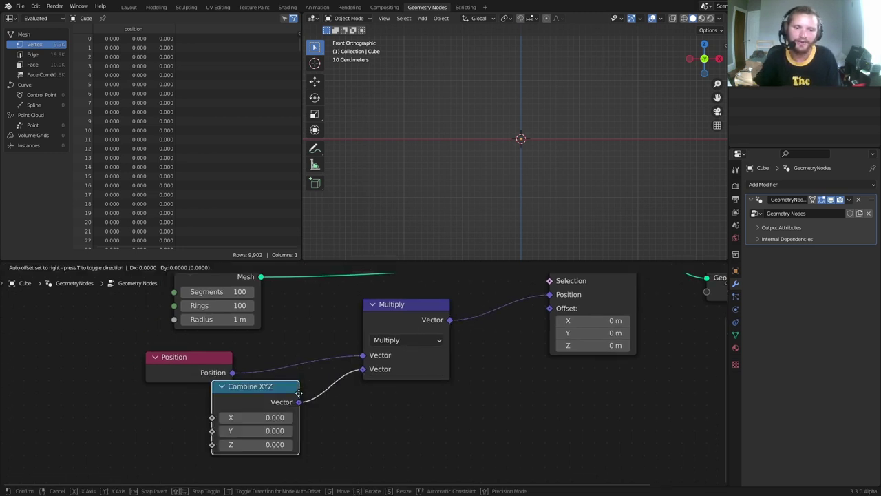
- Set the Combine XYZ node's X, Y and Z to 1 and place the node below the Position node
drag(248, 417, 248, 444)
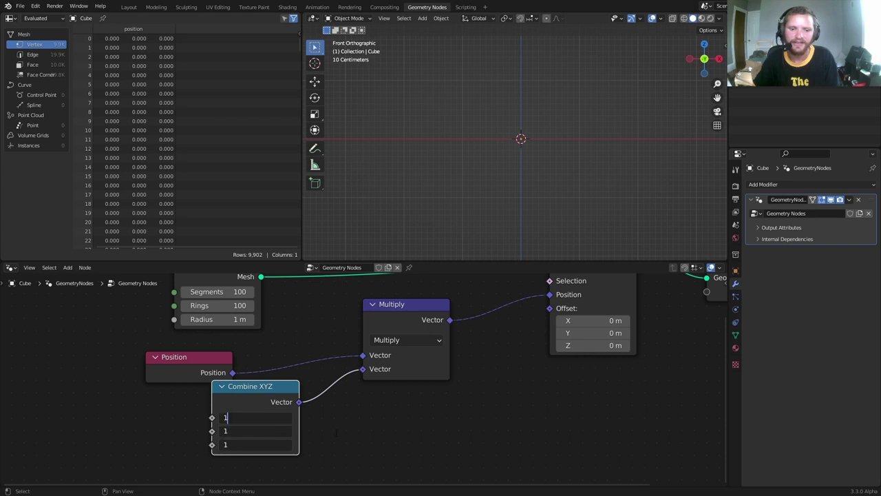
text(1)
key(Return)
drag(279, 404, 270, 413)
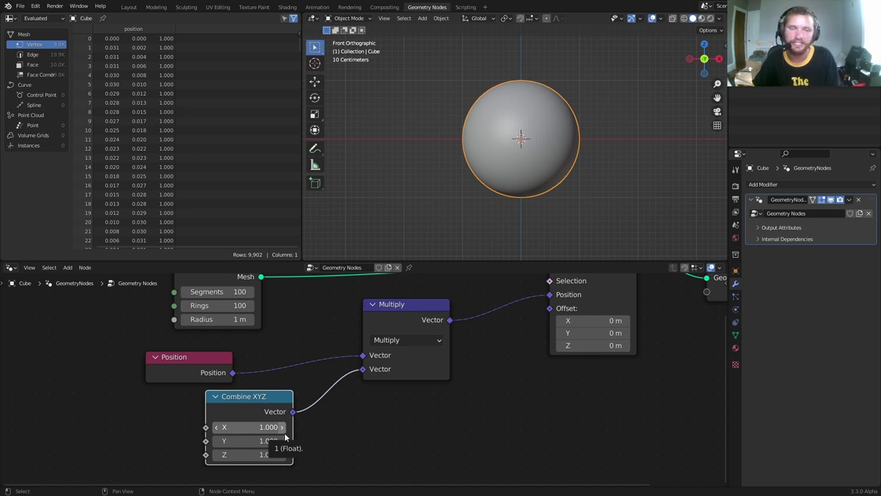
- Try stretching the sphere by raising the Combine XYZ node's X and Y to values such as 1.620, and undo the changes
middle_drag(285, 437, 314, 415)
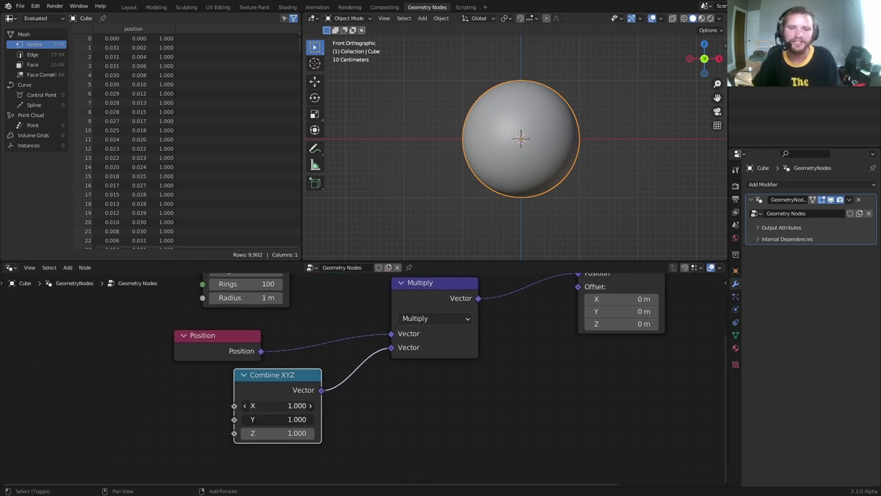
drag(296, 405, 347, 420)
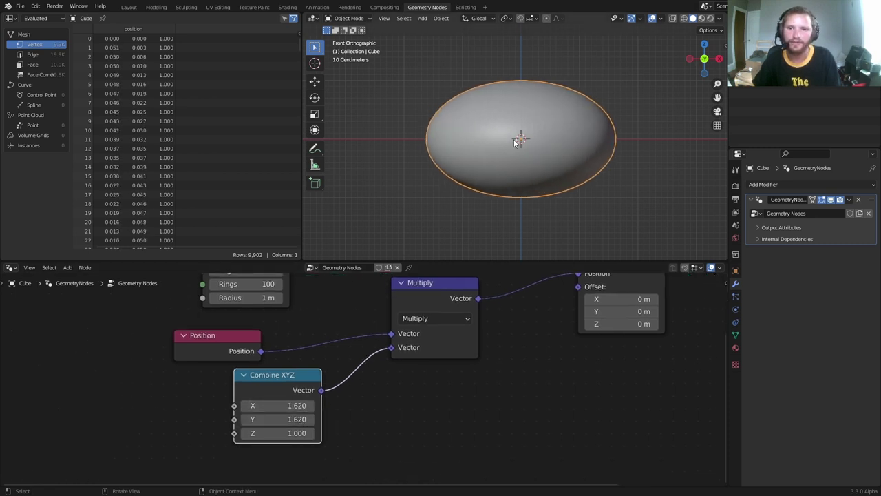
middle_drag(515, 142, 520, 187)
key(ctrl+z)
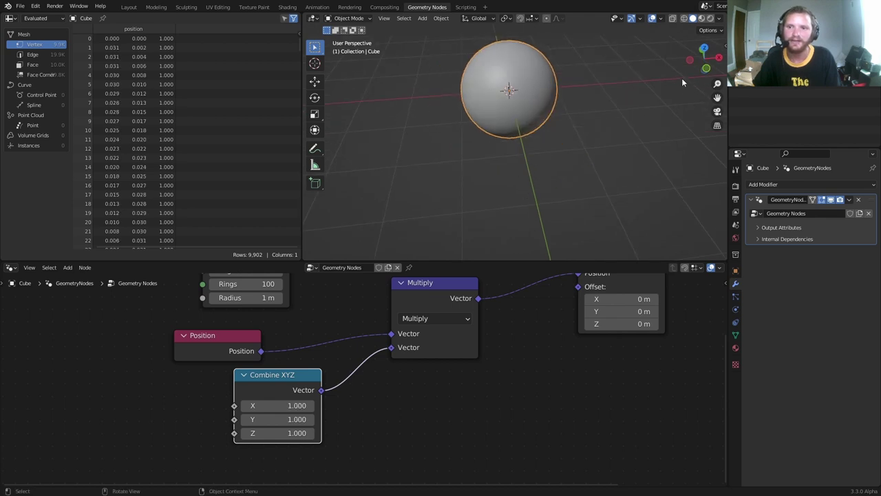
click(706, 69)
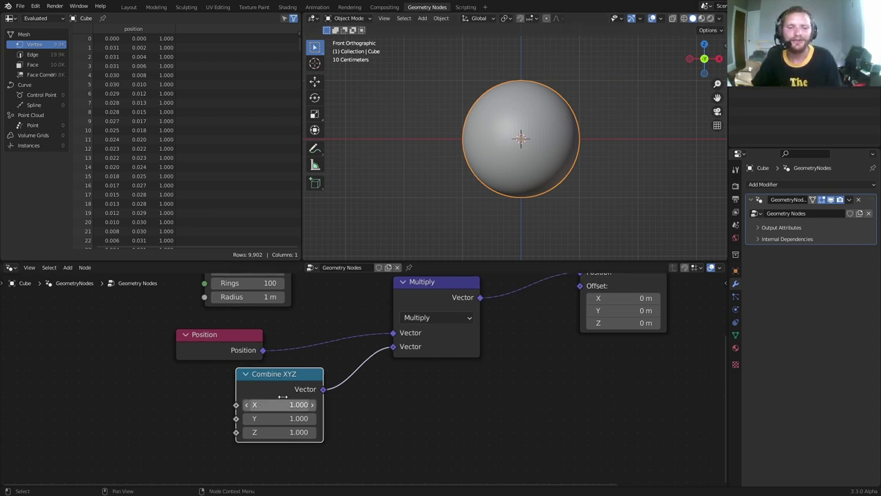
middle_drag(251, 406, 369, 383)
drag(384, 383, 514, 396)
key(ctrl+z)
- Add a Separate XYZ node below the Position node and connect the Position output to its Vector input
drag(523, 198, 522, 55)
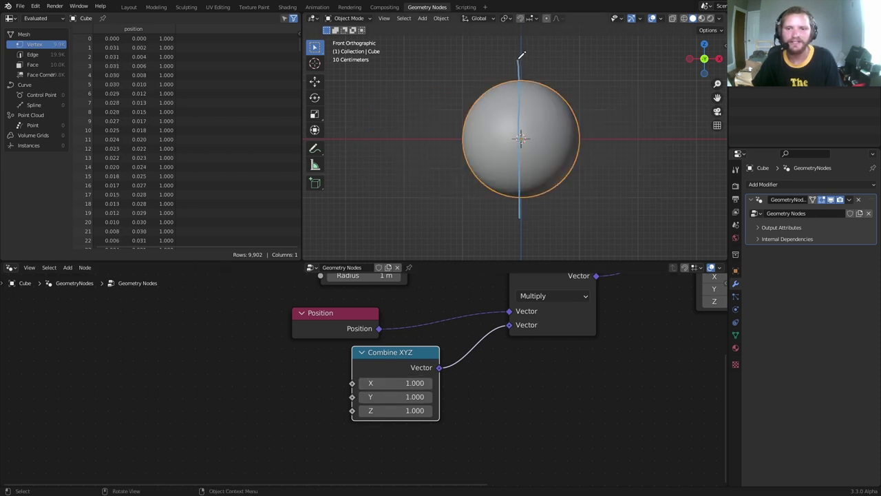
key(ctrl+z)
drag(345, 328, 84, 332)
middle_drag(150, 310, 254, 291)
key(shift+a)
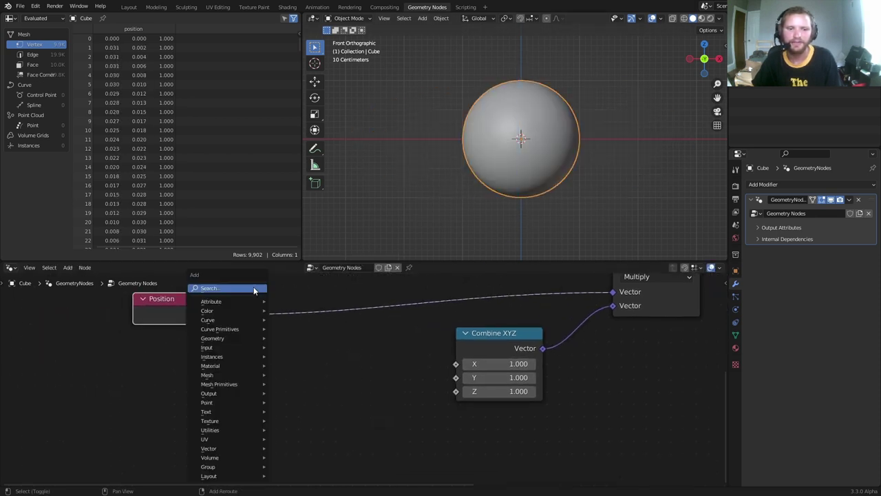
click(254, 289)
text(se)
click(289, 331)
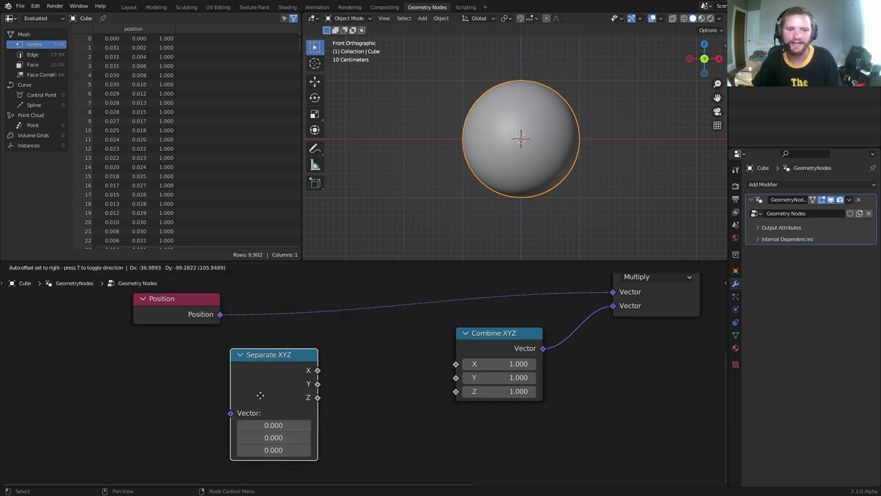
click(261, 394)
alt+right_drag(204, 334, 261, 399)
- Feed the Separate XYZ node's Z output through a reroute into both X and Y of the Combine XYZ node
drag(319, 397, 460, 369)
shift+right_drag(395, 363, 428, 380)
drag(404, 372, 456, 377)
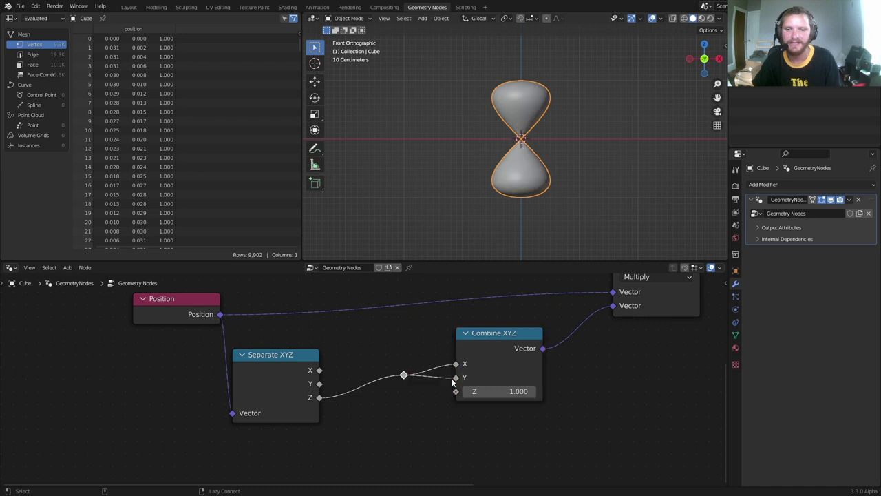
scroll(594, 138, up, 3)
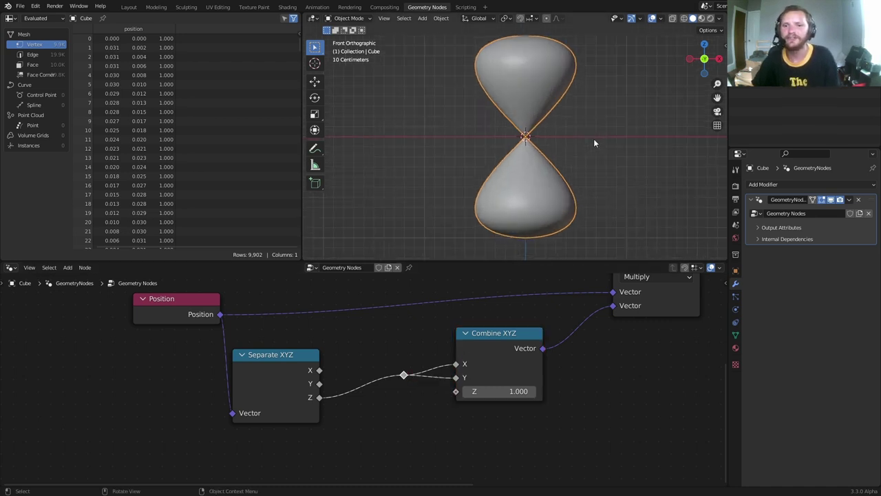
shift+middle_drag(589, 145, 576, 167)
drag(444, 159, 560, 158)
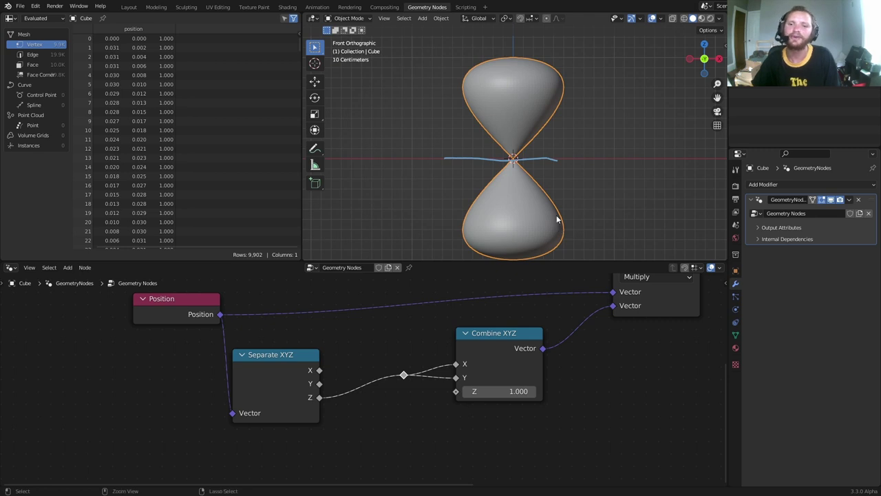
key(ctrl+z)
key(s)
click(514, 59)
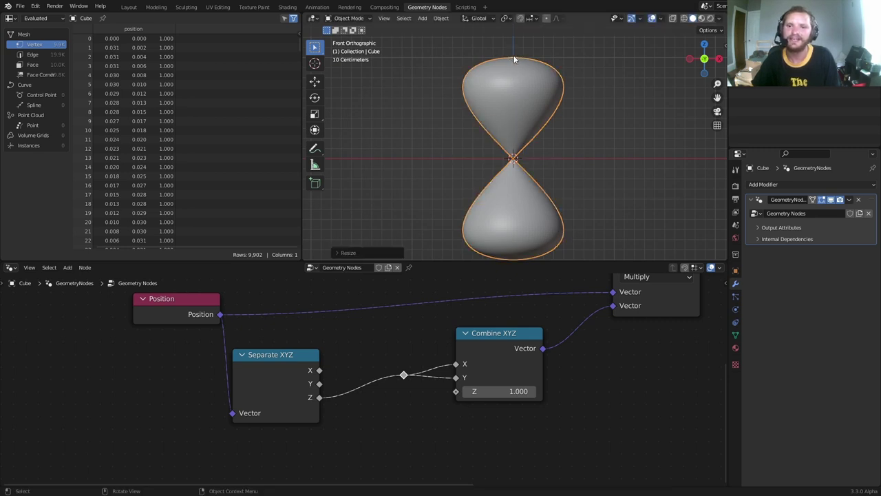
key(ctrl+z)
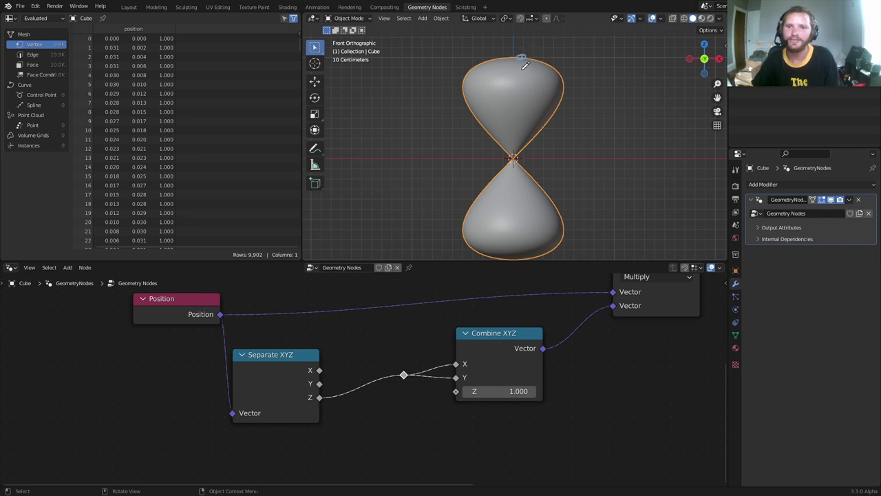
drag(523, 108, 521, 153)
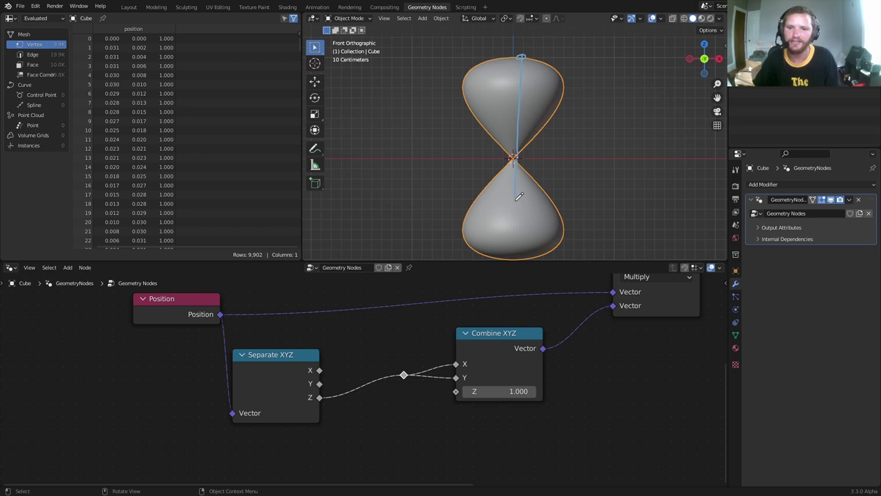
mouse_move(519, 196)
mouse_down()
mouse_move(516, 248)
mouse_move(525, 57)
mouse_up()
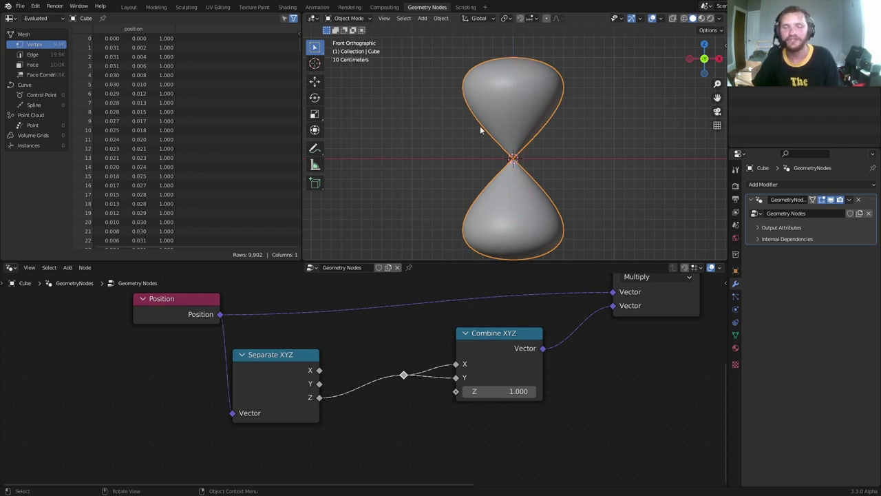
- Move the Position and Separate XYZ nodes together away from the Combine XYZ node to free space between them
middle_drag(423, 338, 498, 330)
scroll(344, 380, down, 2)
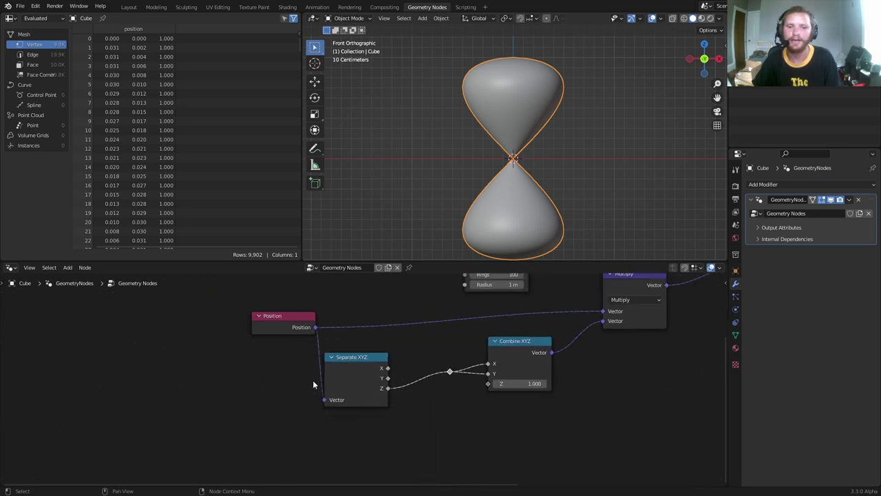
drag(253, 411, 355, 323)
key(g)
click(177, 331)
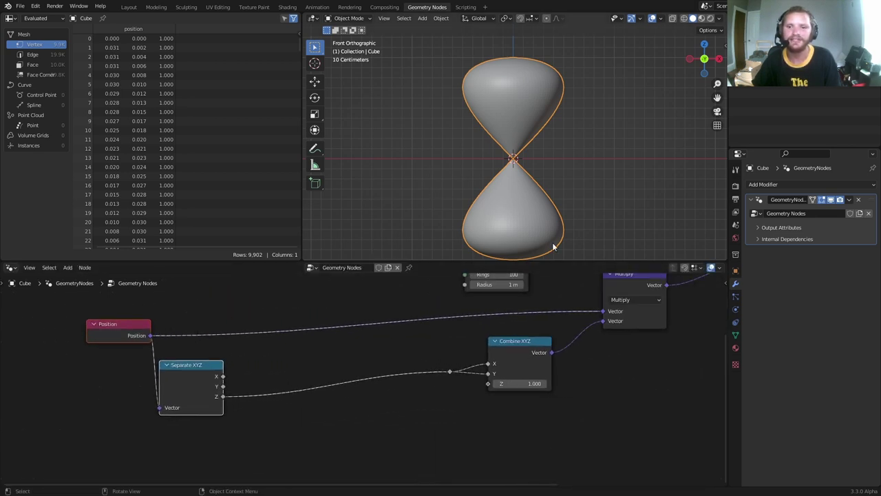
drag(573, 208, 572, 75)
key(ctrl+z)
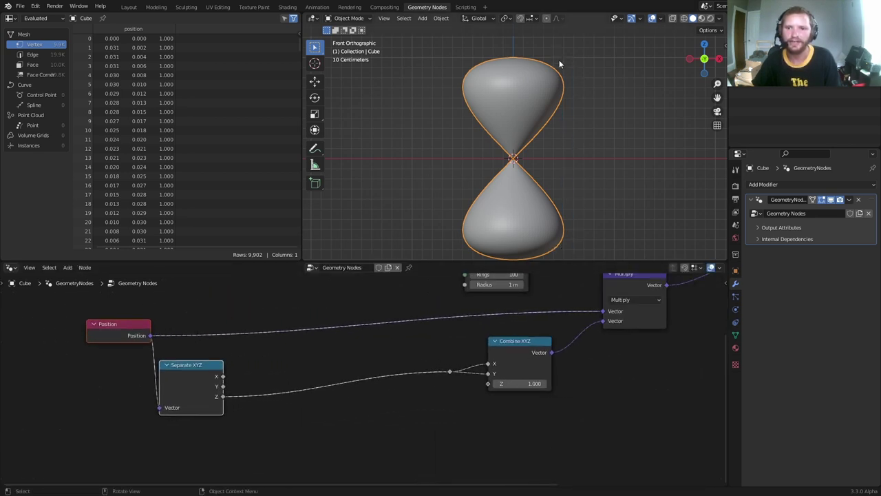
- Insert a Map Range node on the link between the Separate XYZ node's Z output and the reroute
middle_drag(338, 408, 394, 372)
key(shift+a)
click(316, 296)
text(rang)
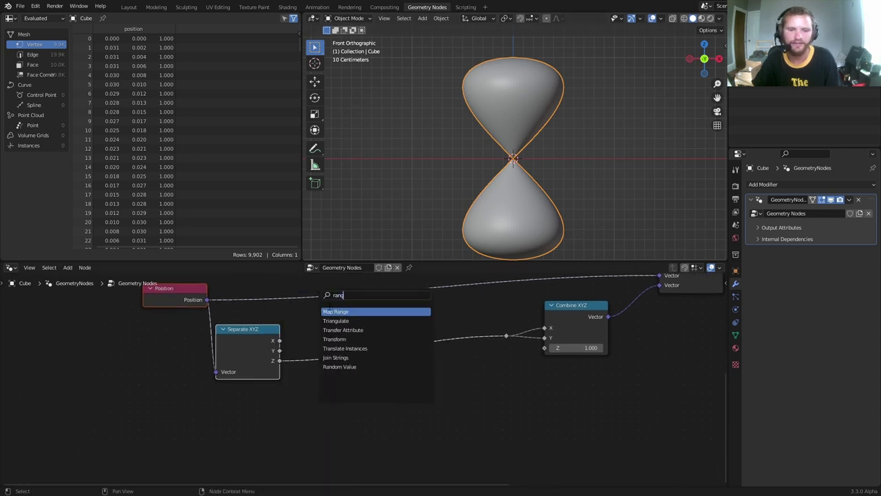
key(Return)
click(351, 379)
middle_drag(351, 379, 360, 372)
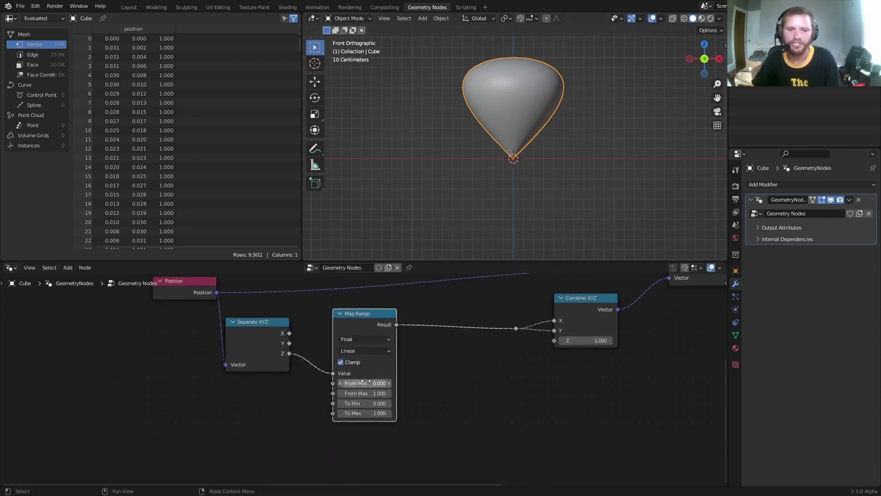
- Set the Map Range node's From Min to -1
double_click(365, 382)
text(-1)
key(Return)
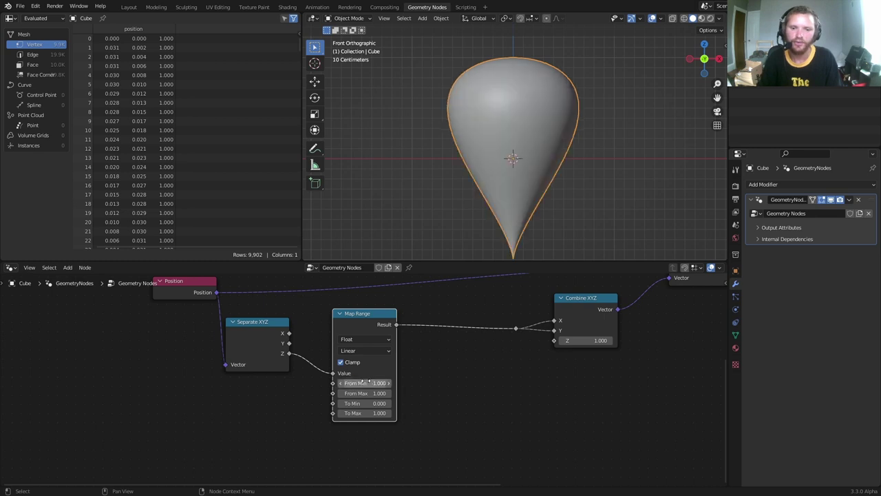
scroll(516, 199, down, 1)
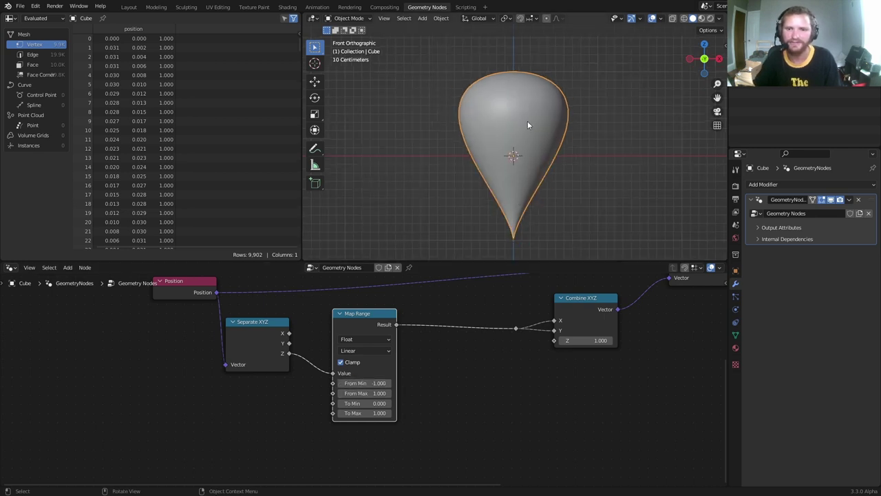
drag(583, 77, 587, 226)
key(ctrl+z)
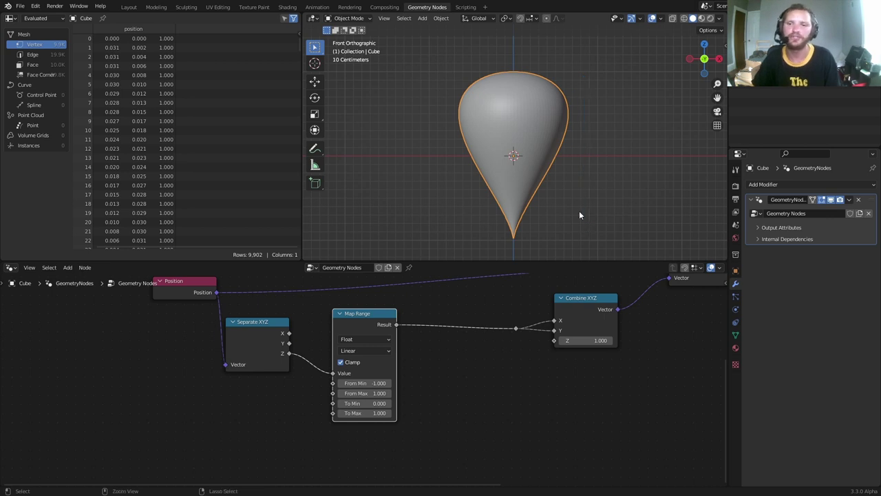
mouse_move(518, 72)
mouse_down()
mouse_move(593, 71)
mouse_move(597, 234)
mouse_move(596, 131)
mouse_move(576, 71)
mouse_move(513, 67)
mouse_up()
- Shift the Position, Separate XYZ and Map Range nodes aside and insert an RGB Curves node between Map Range and the reroute
drag(176, 407, 375, 289)
key(g)
click(254, 293)
key(shift+a)
click(310, 296)
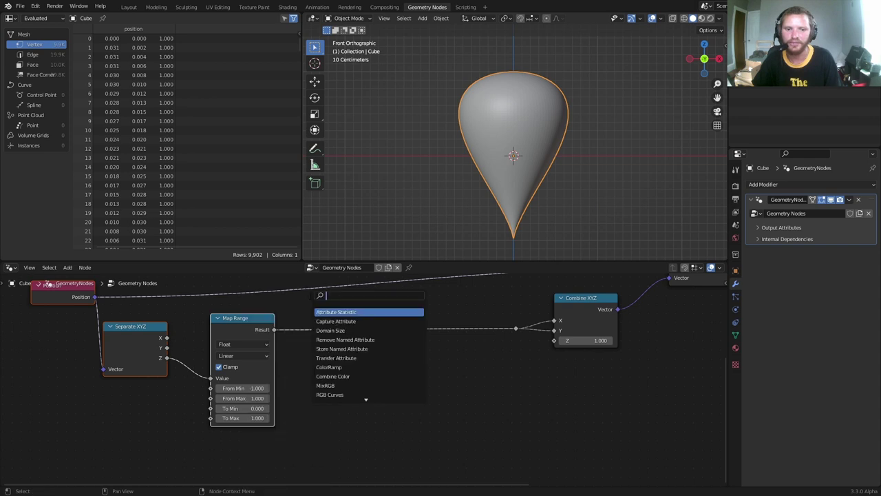
text(rgb c)
click(349, 313)
click(365, 338)
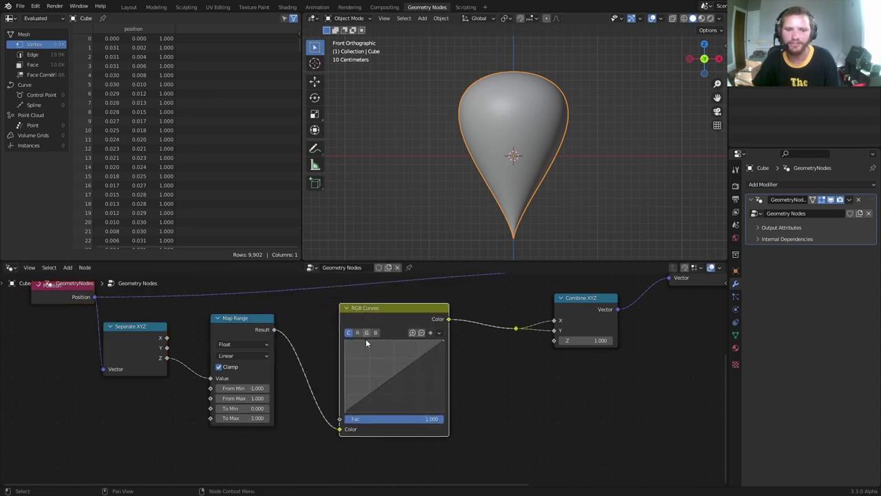
scroll(372, 372, up, 2)
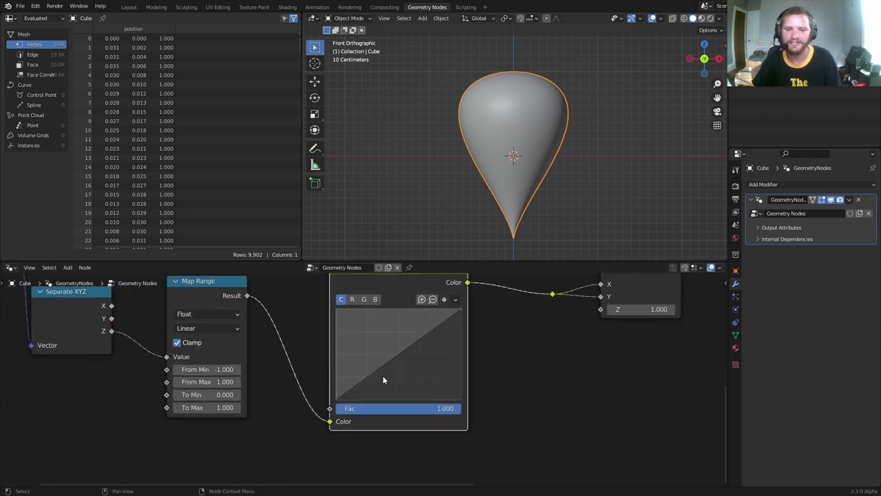
- Add a point near the start of the RGB Curves curve at about X 0.0117, Y 0.15
drag(383, 380, 418, 358)
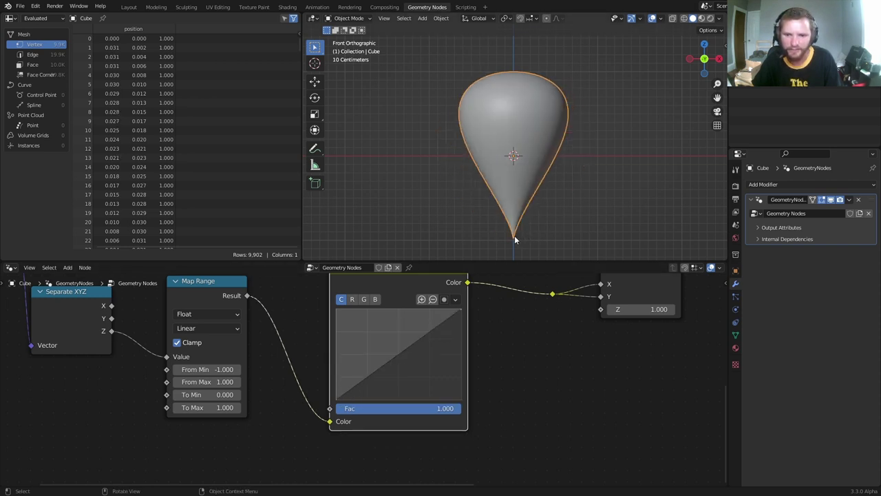
drag(514, 236, 527, 221)
drag(347, 391, 338, 386)
mouse_move(391, 409)
mouse_down()
mouse_move(383, 408)
mouse_move(390, 408)
mouse_up()
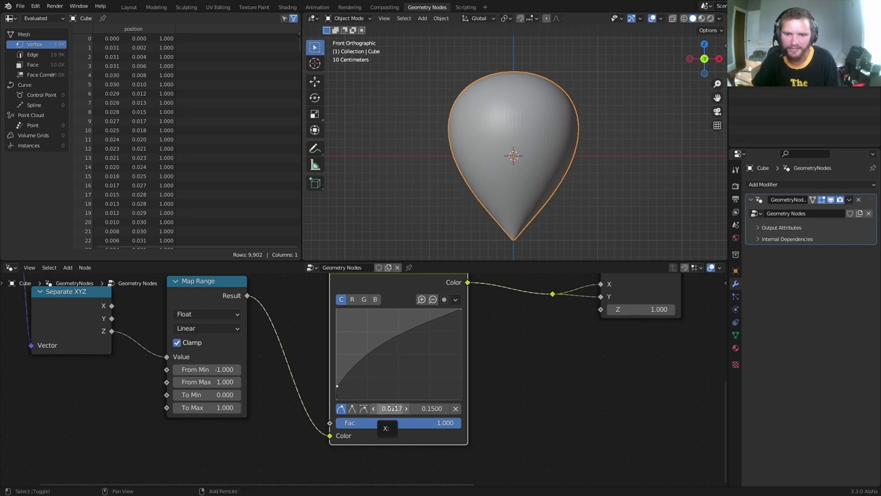
- Add a middle curve point at about 0.5818, 0.8062 and lower the curve's end point to about 0.9909, 0.9125
drag(422, 323, 410, 326)
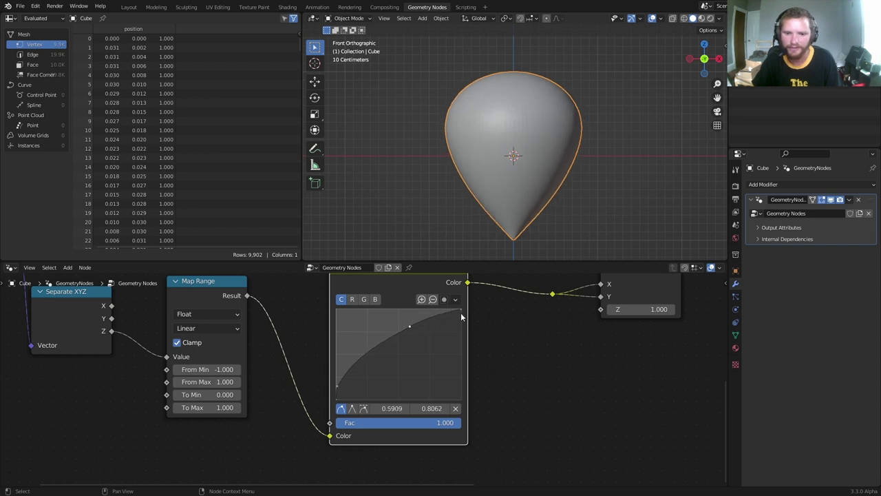
drag(460, 311, 459, 317)
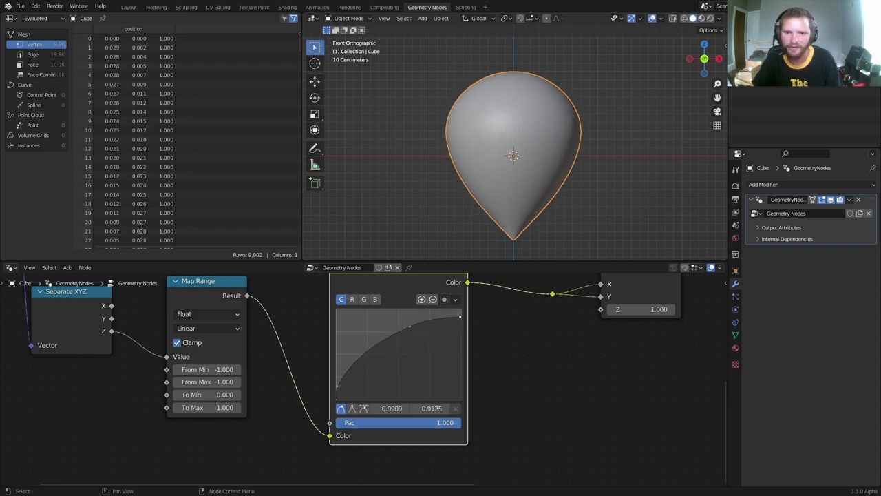
drag(410, 326, 409, 329)
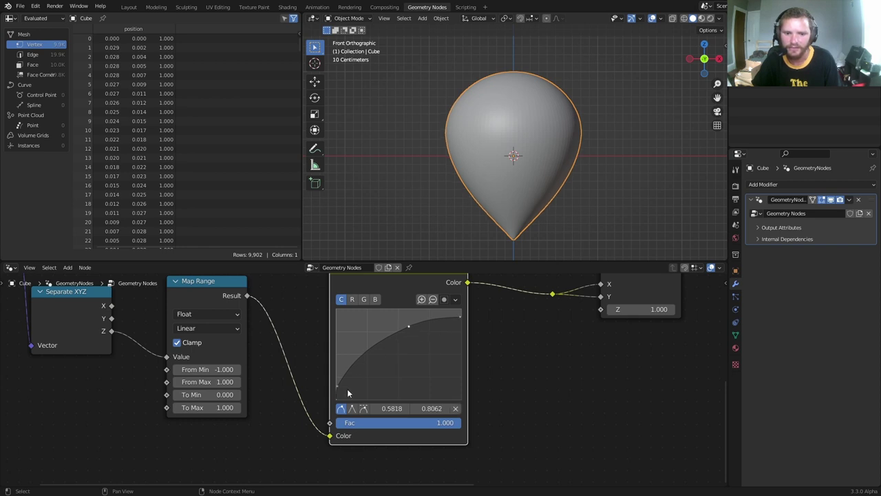
- Adjust the curve point near the start to about X 0.0027, Y 0.2615 to round the strawberry's tip
mouse_move(339, 384)
mouse_down()
mouse_move(350, 354)
mouse_move(344, 374)
mouse_up()
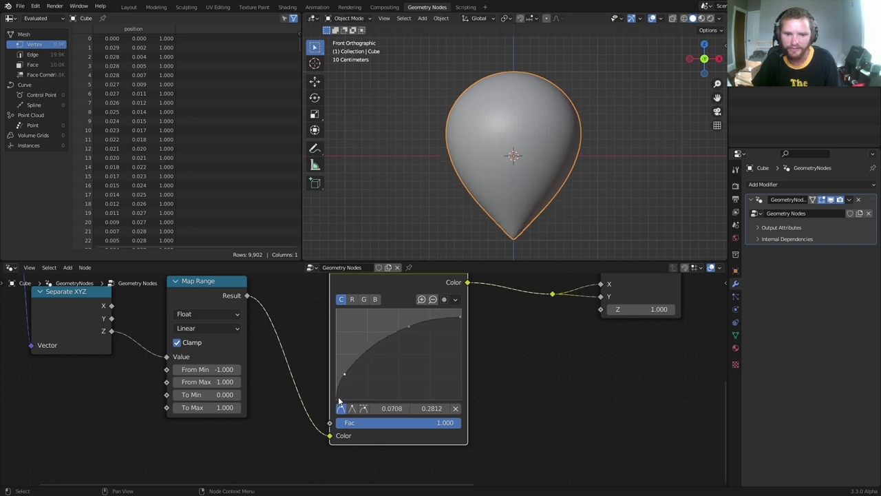
click(337, 399)
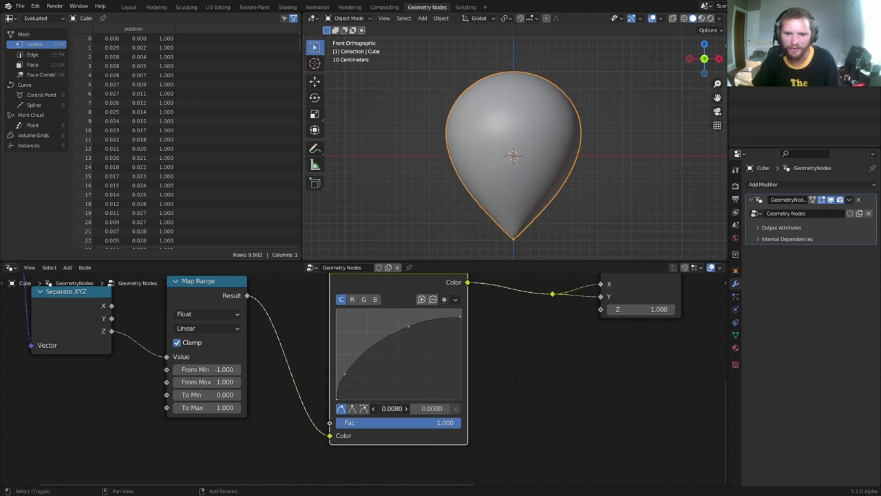
mouse_move(399, 408)
mouse_down()
mouse_move(380, 408)
mouse_move(446, 408)
mouse_move(413, 408)
mouse_up()
mouse_move(346, 375)
mouse_down()
mouse_move(335, 376)
mouse_move(337, 398)
mouse_move(336, 375)
mouse_up()
middle_drag(544, 169, 534, 190)
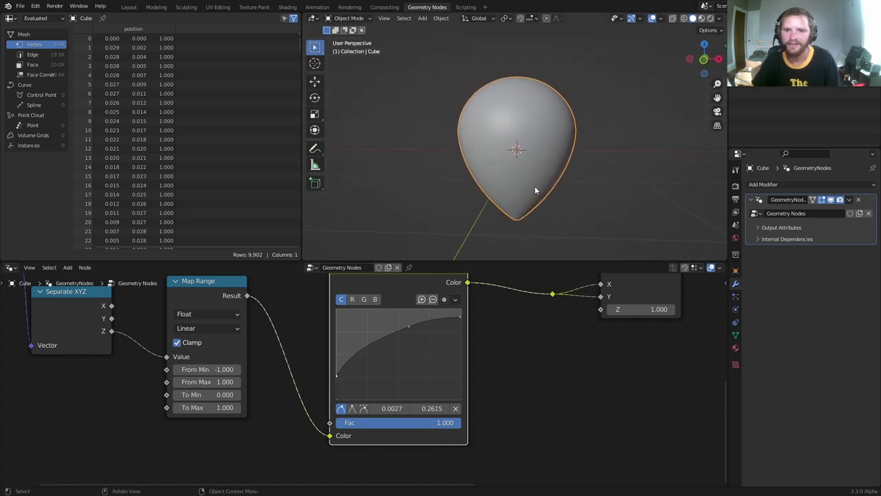
click(704, 62)
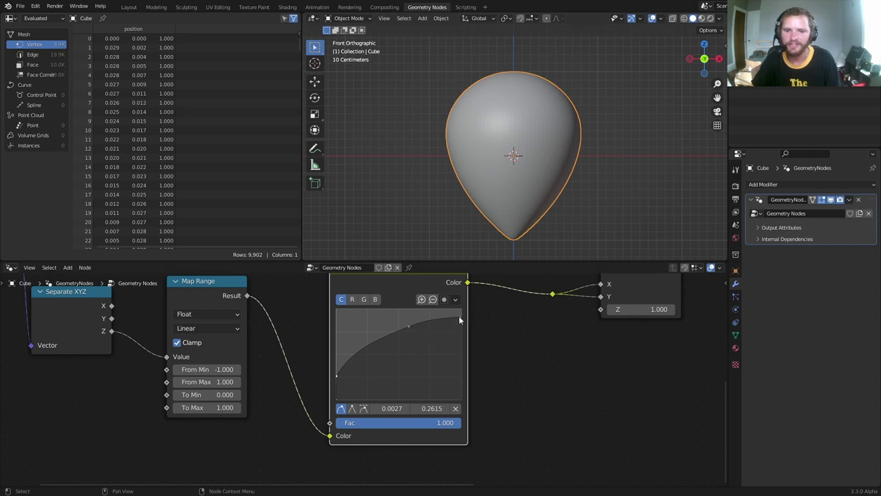
- Set the curve's end point to 1.0, 1.0 and move the middle point to about 0.6181, 0.8
drag(459, 315, 460, 309)
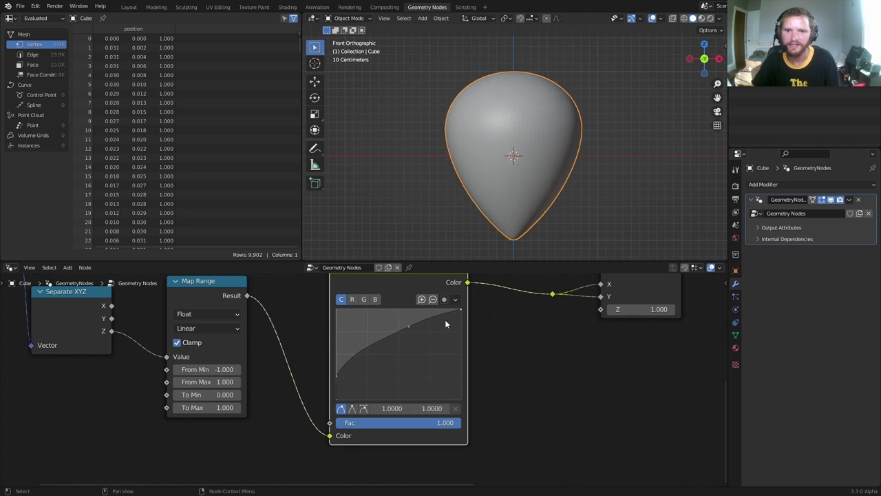
drag(409, 325, 412, 329)
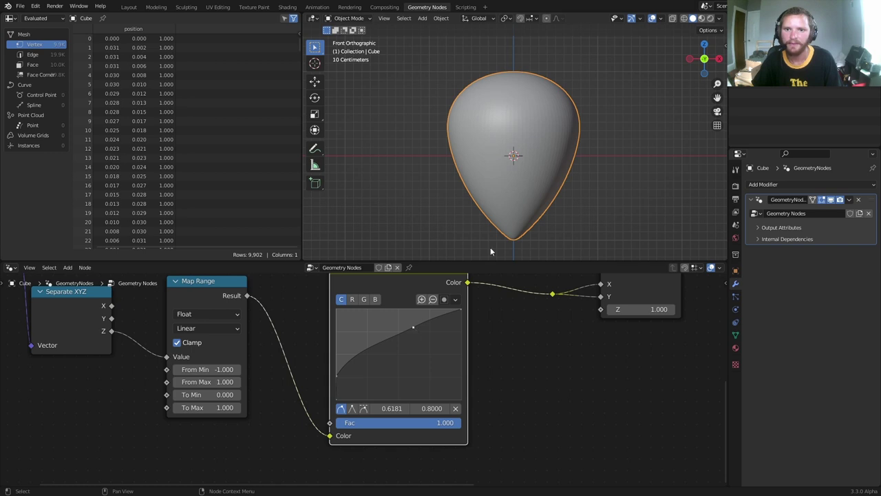
scroll(494, 184, down, 1)
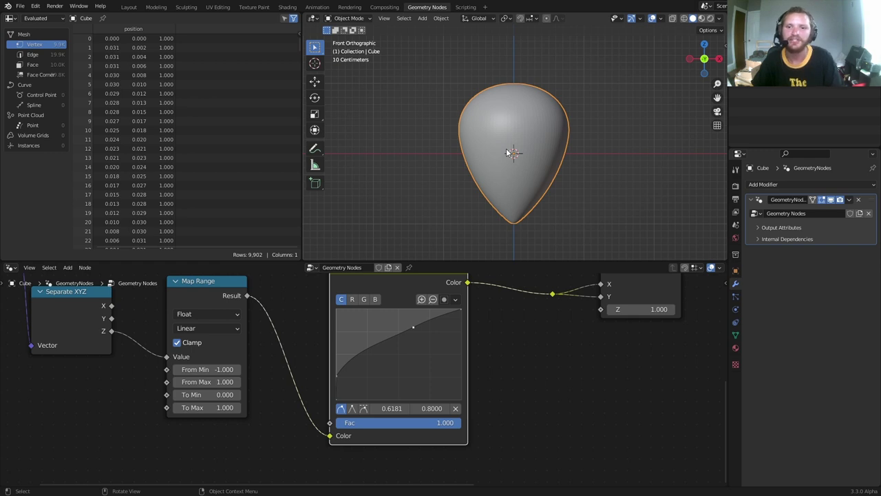
middle_drag(508, 152, 515, 134)
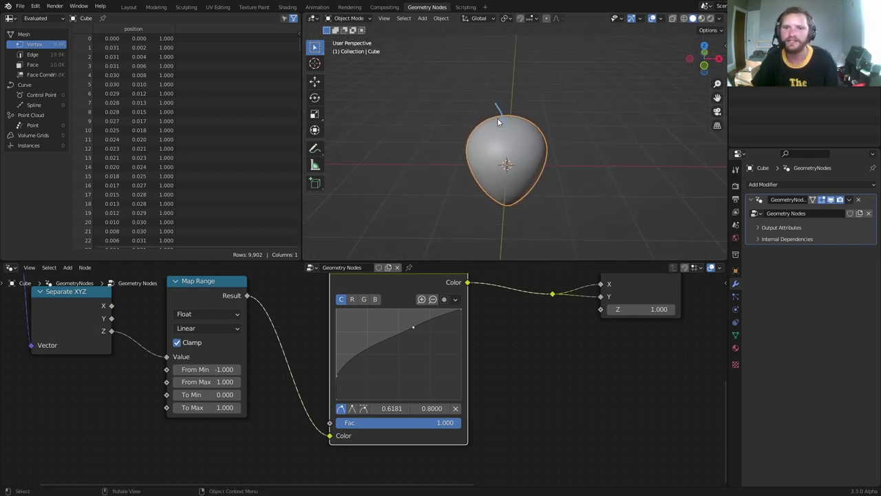
scroll(536, 128, up, 4)
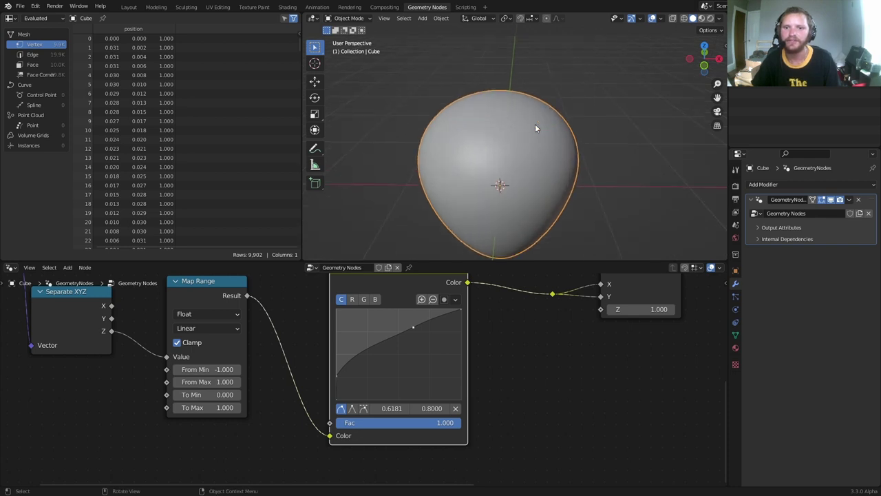
- Save the project to the Desktop as strawberrypatreon.blend
mouse_move(474, 97)
mouse_down()
mouse_move(499, 119)
mouse_move(539, 93)
mouse_up()
key(ctrl+z)
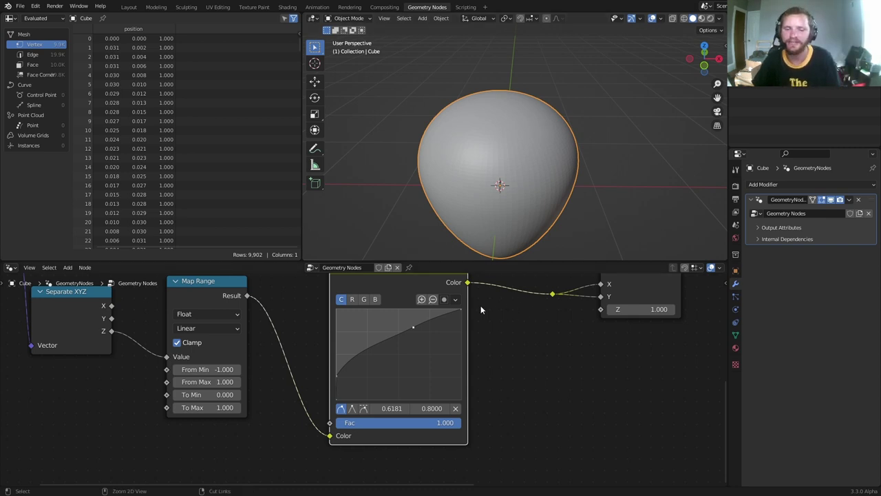
key(ctrl+s)
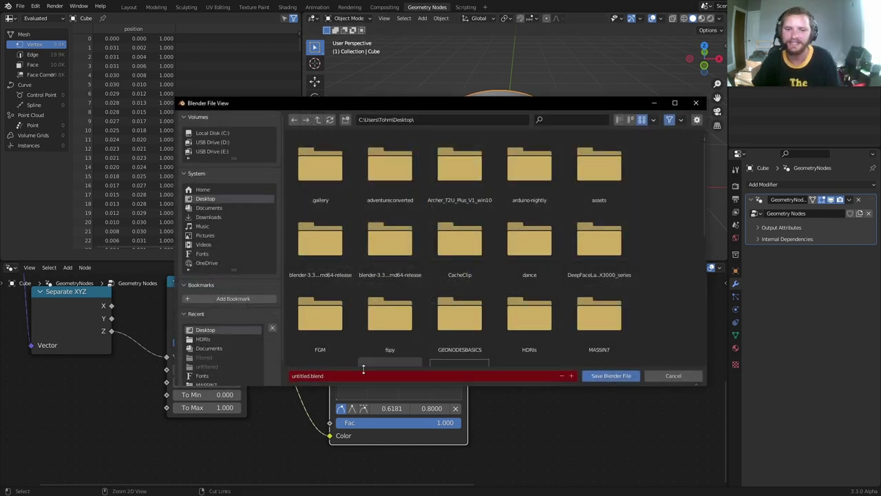
click(303, 376)
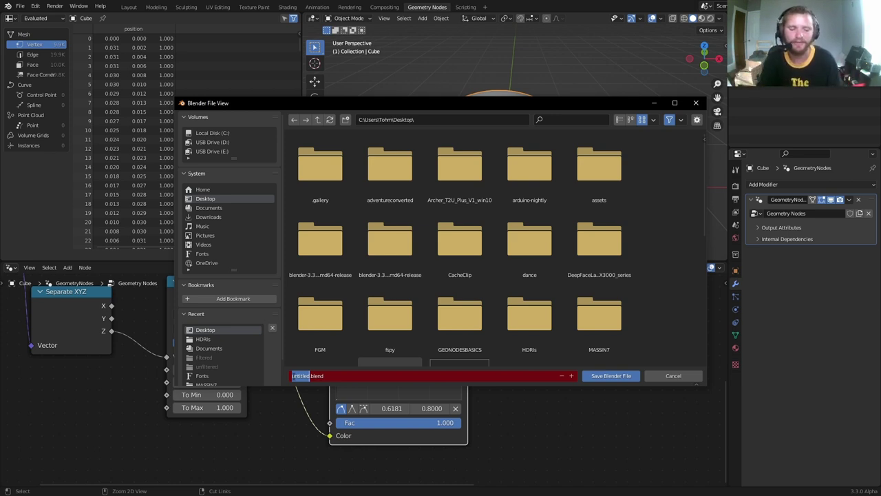
text(straw)
text(berrypatreon)
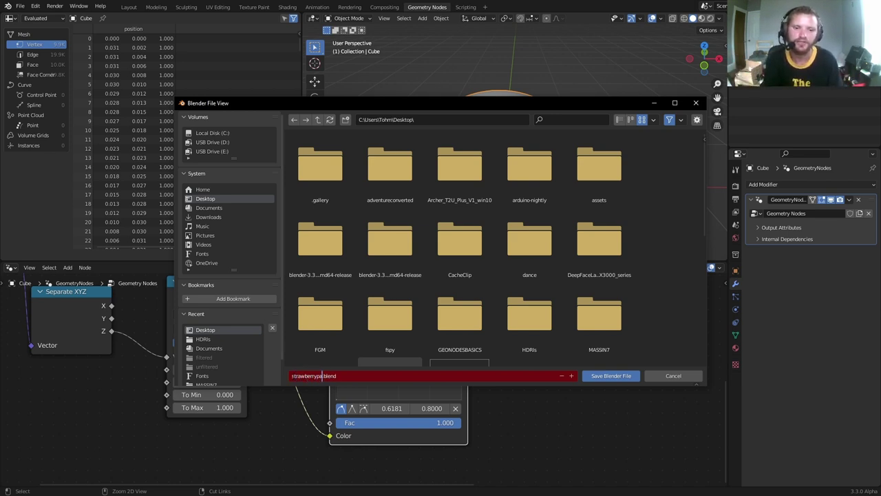
key(Return)
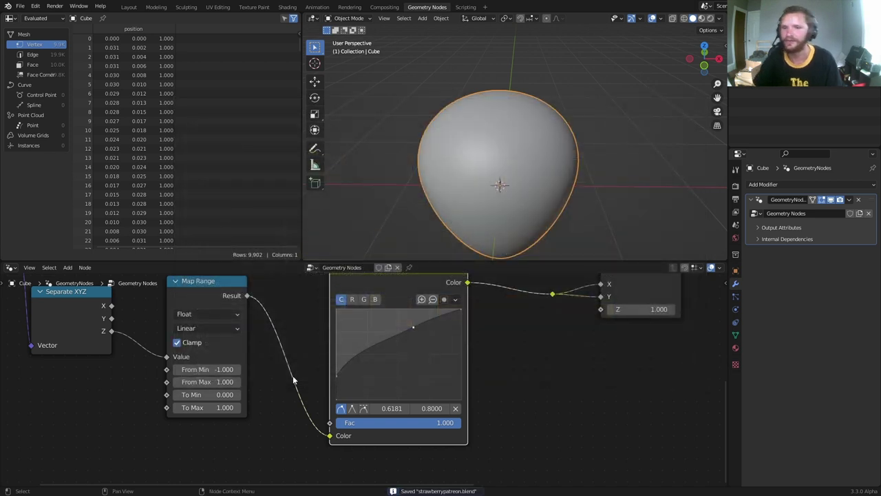
- Duplicate the Set Position node and insert the copy between the original and Group Output
scroll(485, 368, down, 1)
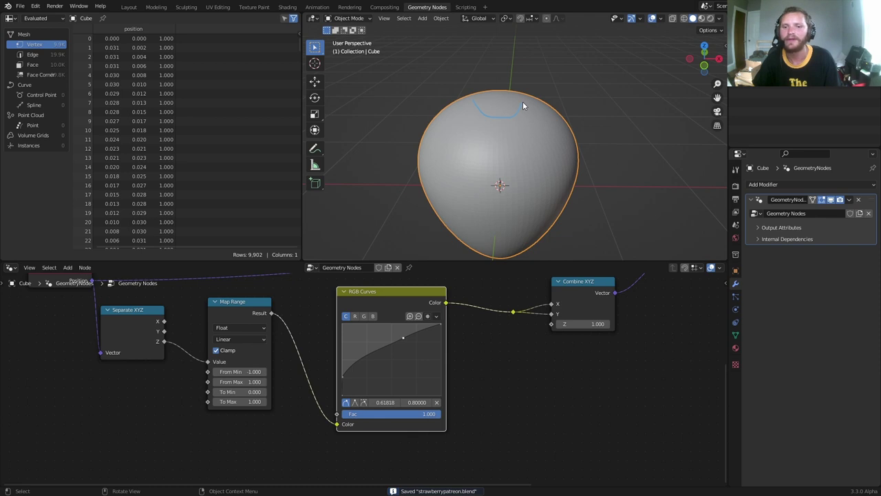
scroll(558, 285, down, 7)
middle_drag(596, 315, 441, 380)
click(484, 327)
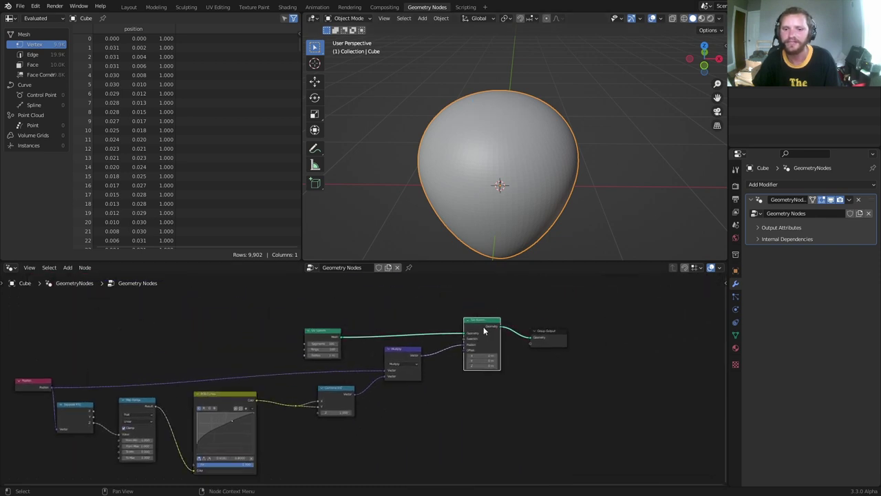
key(shift+d)
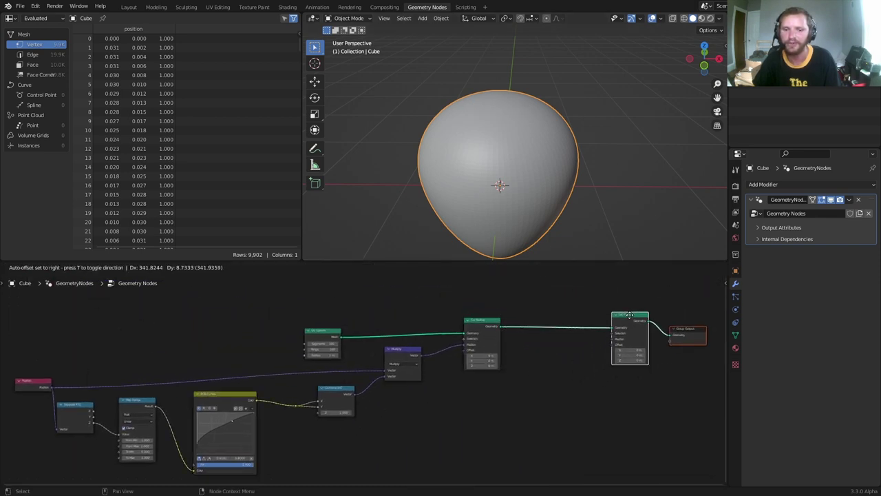
click(663, 321)
middle_drag(664, 321, 552, 324)
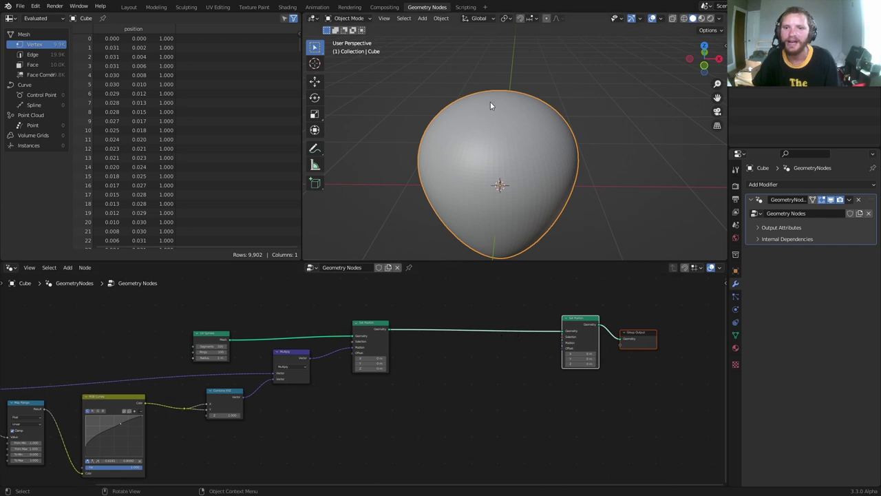
- Annotate the strawberry's top with a ring and a downward arrow, and undo both annotations
mouse_move(485, 109)
mouse_down()
mouse_move(523, 116)
mouse_move(499, 93)
mouse_move(497, 120)
mouse_up()
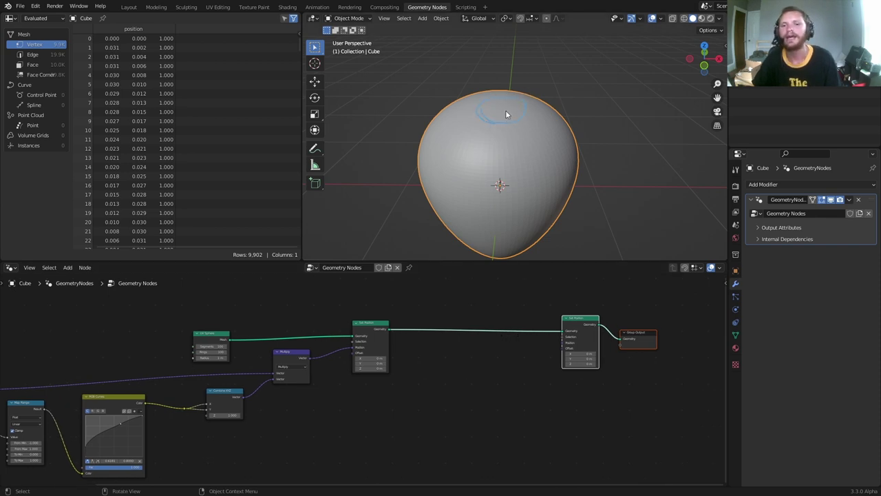
mouse_move(501, 115)
mouse_down()
mouse_move(501, 165)
mouse_move(507, 157)
mouse_up()
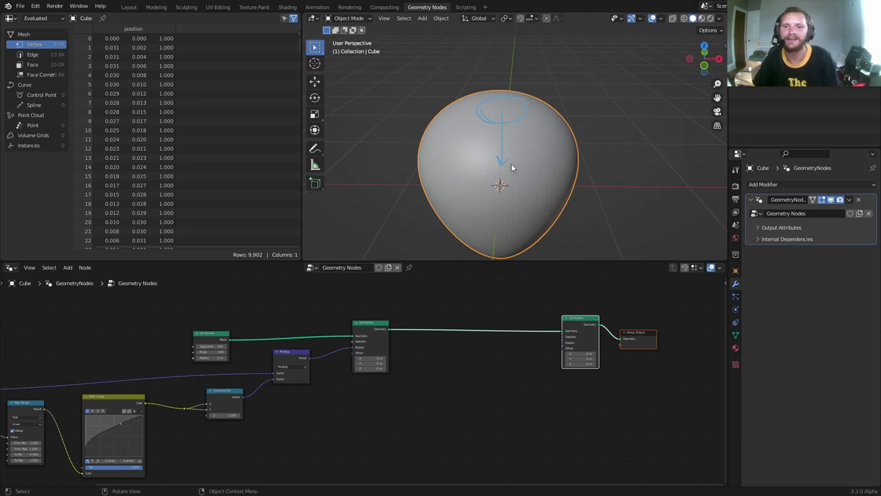
key(ctrl+z)
key(ctrl+z)
- Add a Position node linked to the second Set Position node's Position input and place it below the first Set Position node
scroll(478, 351, up, 4)
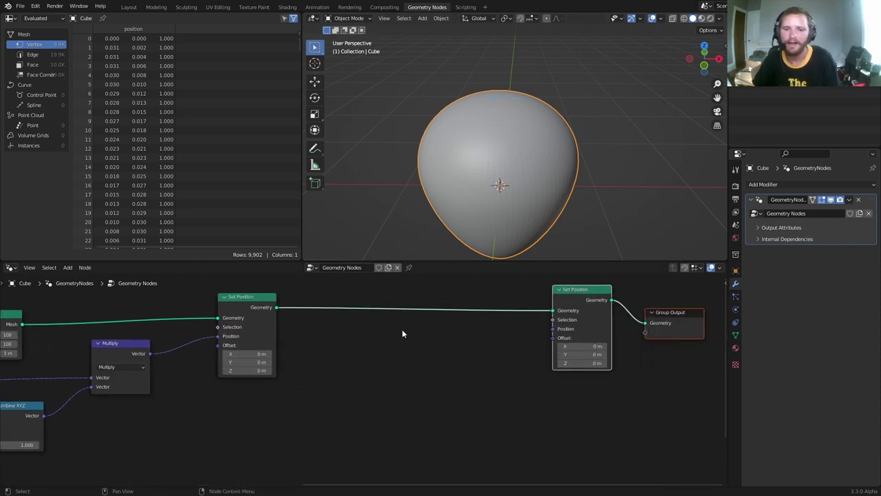
drag(551, 329, 347, 377)
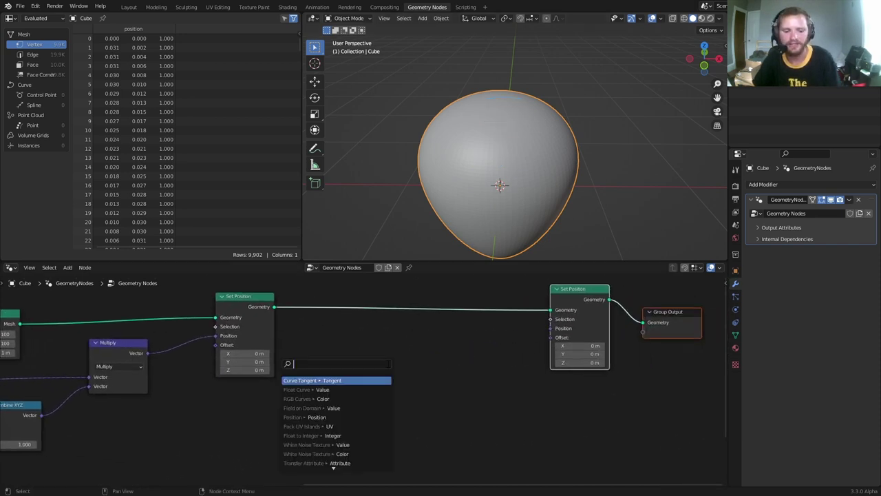
text(po)
click(347, 380)
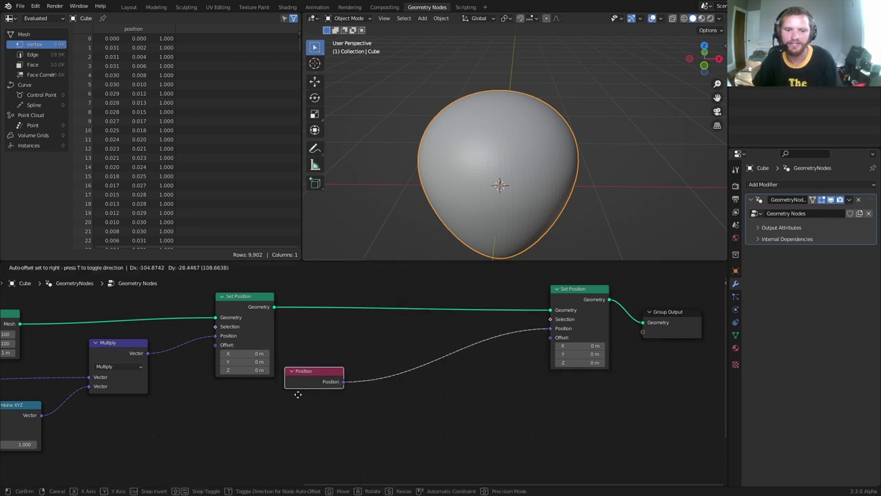
click(253, 410)
- Insert a Vector Math node set to Add between the Position node and the second Set Position node
key(shift+a)
click(329, 296)
text(vec)
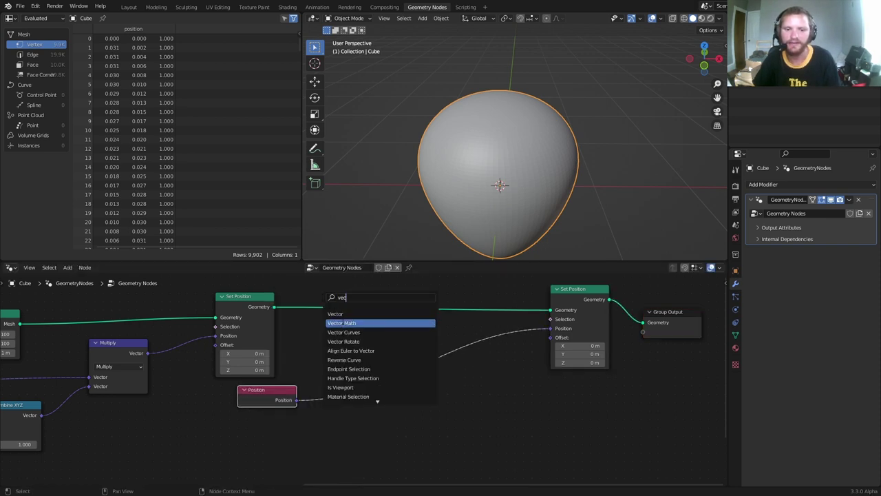
click(351, 322)
click(438, 371)
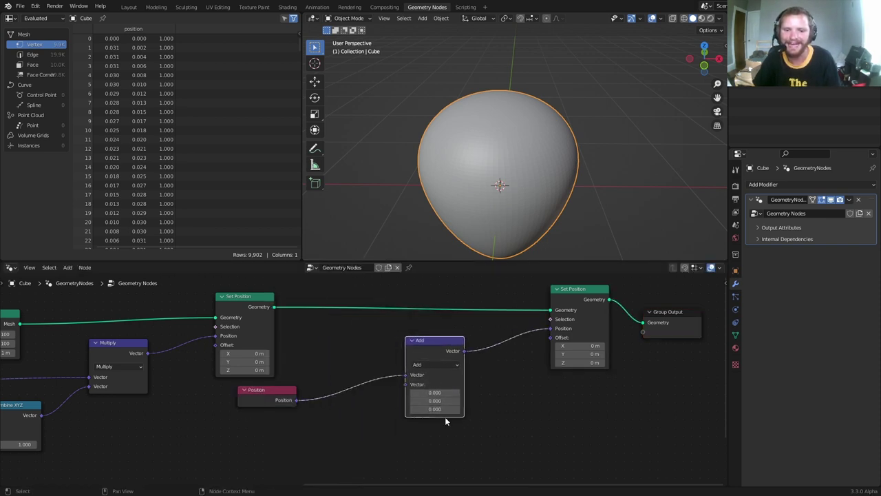
- Set the Z value of the Add node's second vector to -1
drag(444, 409, 396, 409)
key(ctrl+z)
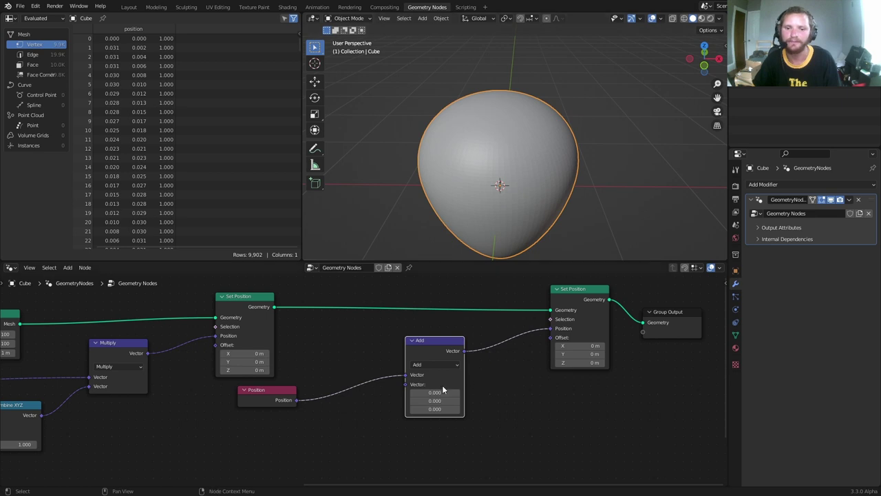
click(442, 409)
text(-1)
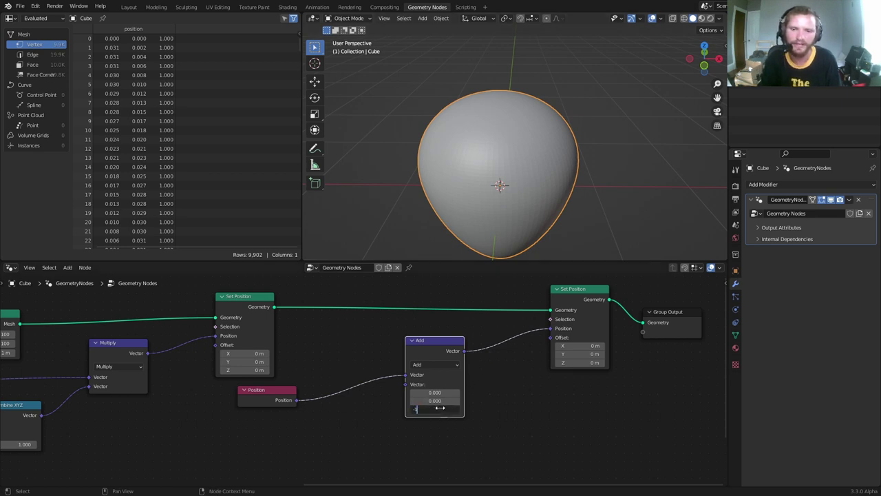
key(Return)
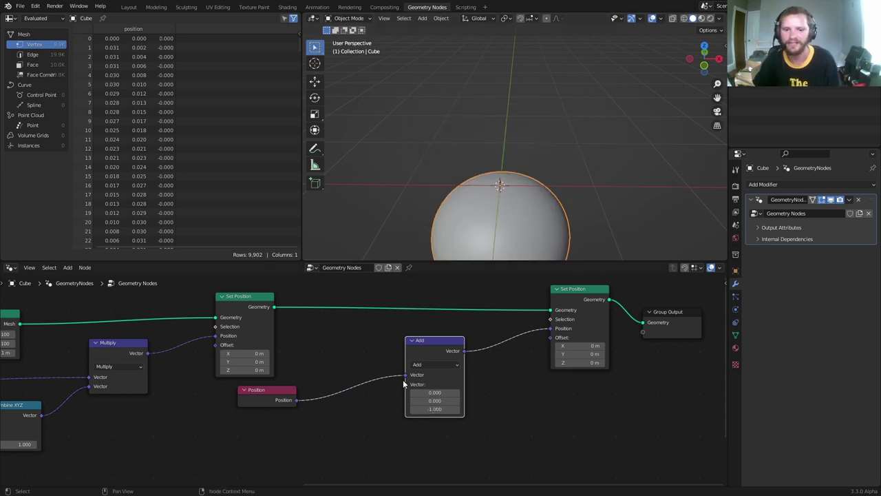
- Link a new Combine XYZ node to the Add node's second Vector input and place it just below the Position node
drag(406, 384, 248, 383)
text(combine)
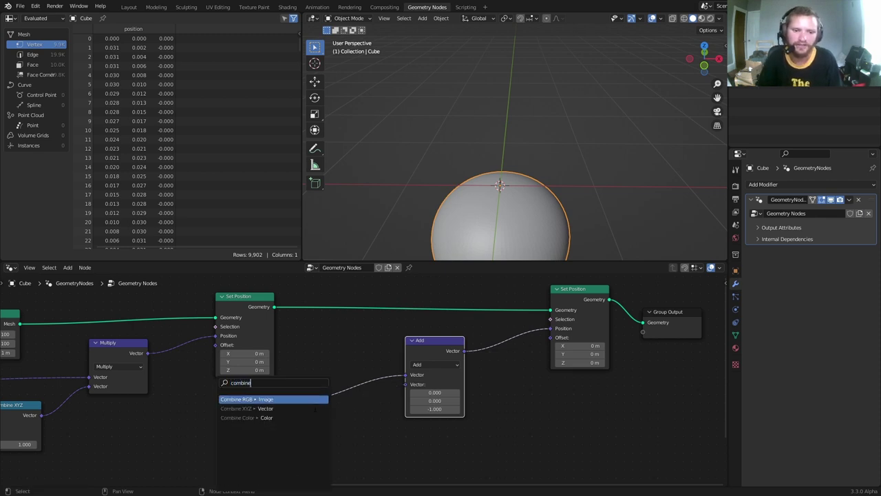
click(314, 408)
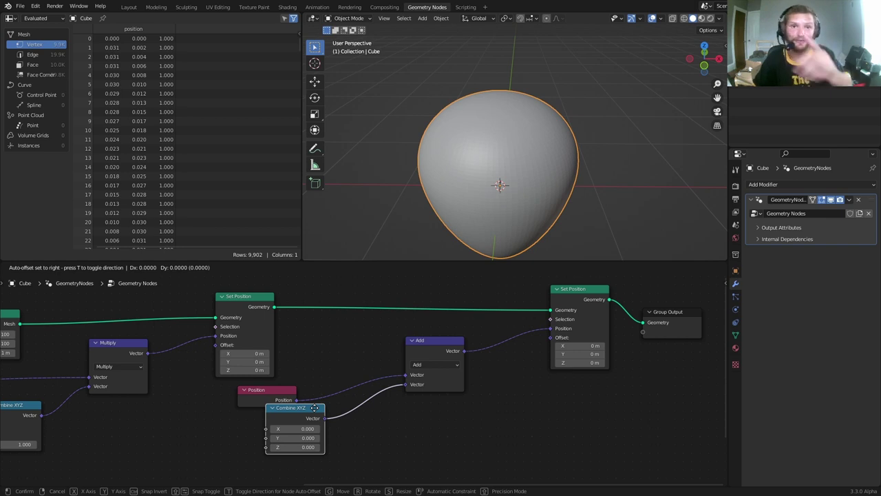
click(314, 408)
middle_drag(320, 427, 372, 379)
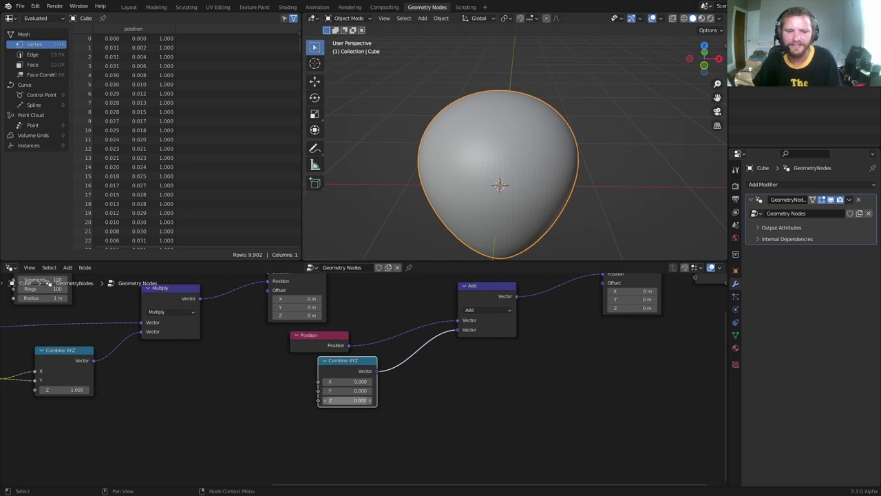
drag(356, 399, 350, 396)
key(ctrl+z)
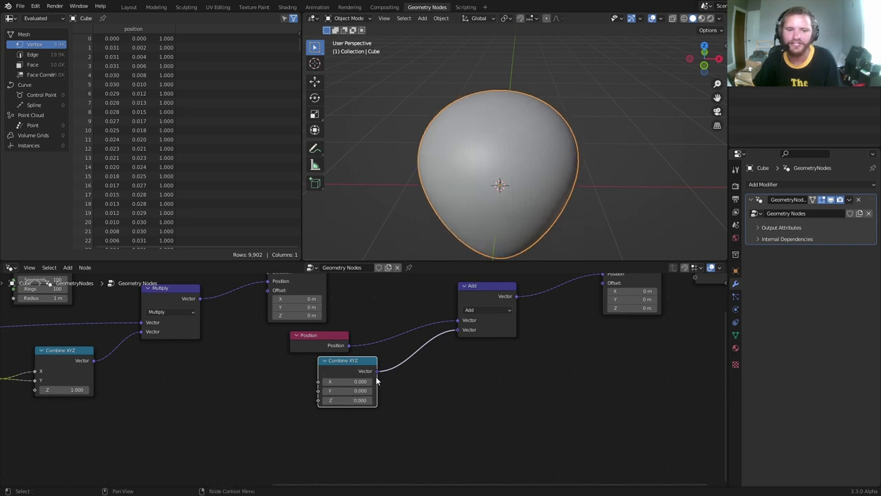
drag(327, 367, 343, 366)
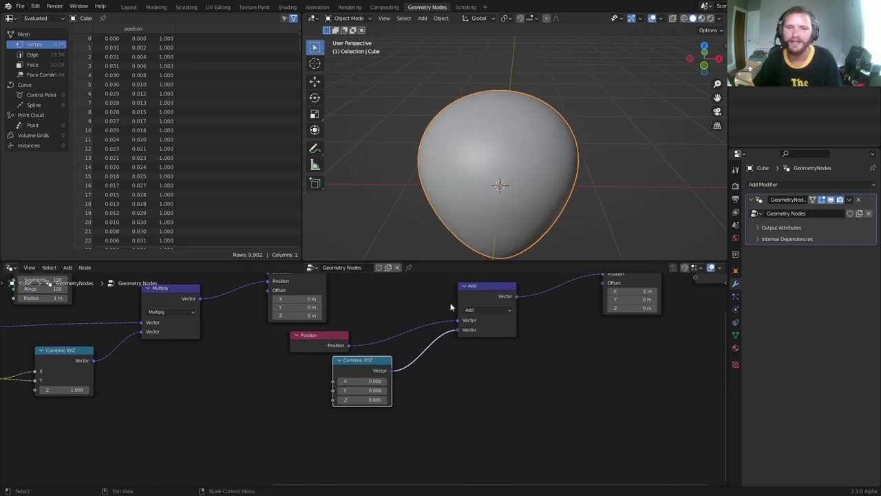
scroll(450, 302, down, 2)
middle_drag(448, 304, 448, 338)
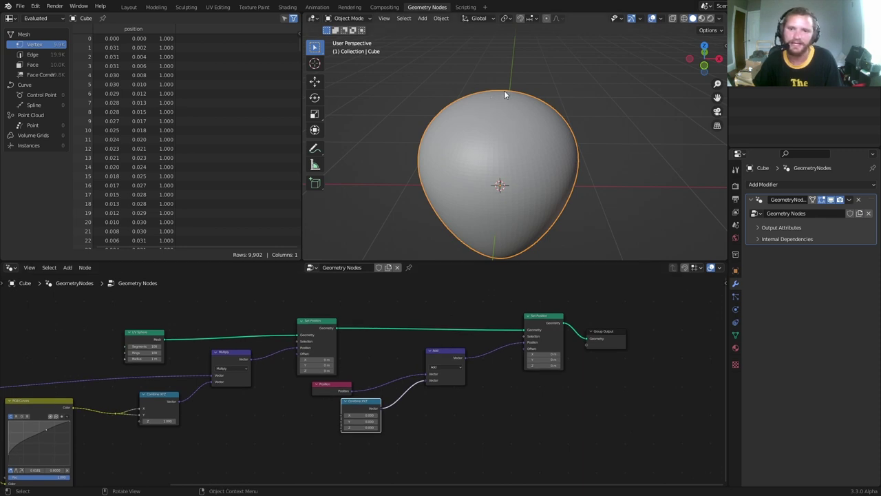
- Add a second UV Sphere node and combine it with the second Set Position output through a Join Geometry node
mouse_move(470, 111)
mouse_down()
mouse_move(516, 115)
mouse_move(496, 96)
mouse_up()
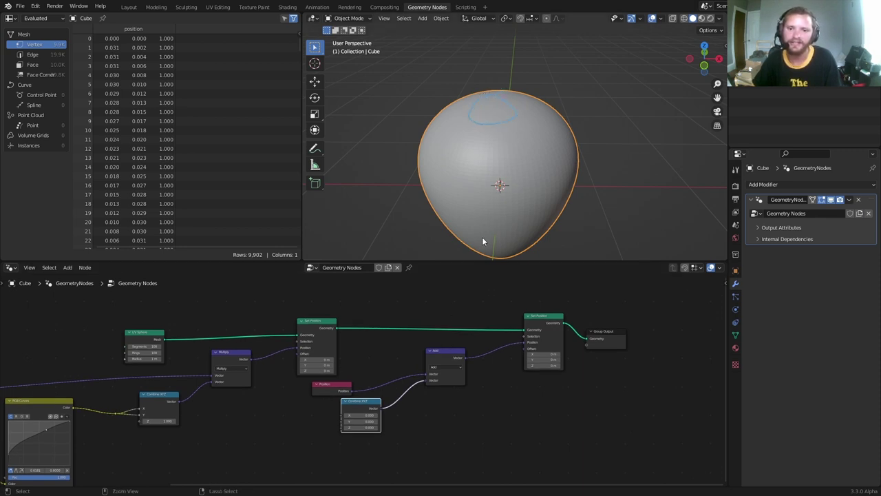
key(ctrl+z)
middle_drag(486, 283, 489, 328)
key(shift+a)
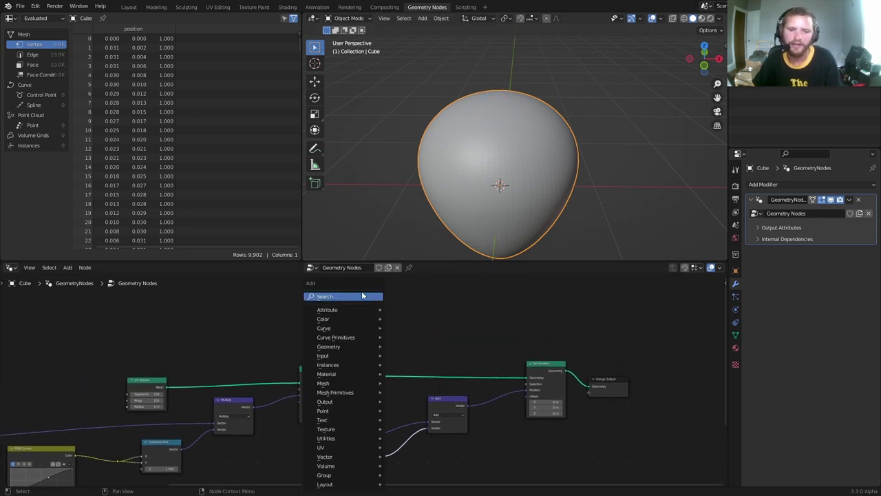
text(uv)
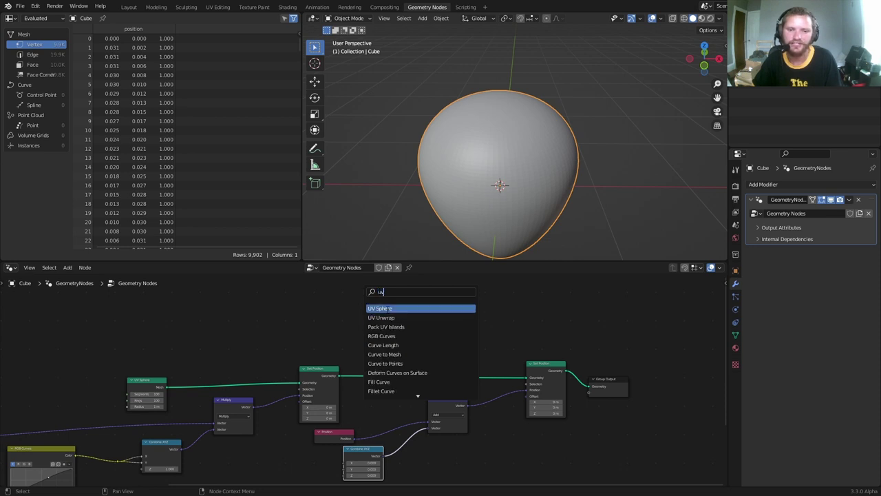
key(Return)
click(569, 332)
ctrl+shift+right_drag(534, 329, 549, 367)
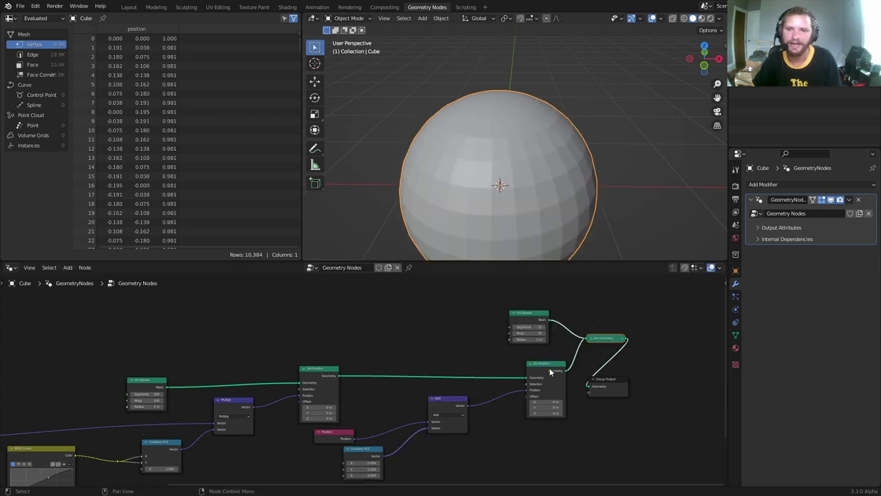
- Reduce the new UV Sphere's radius to 0.68 m and insert a Transform node between it and Join Geometry
drag(539, 340, 509, 340)
drag(546, 315, 447, 314)
key(shift+a)
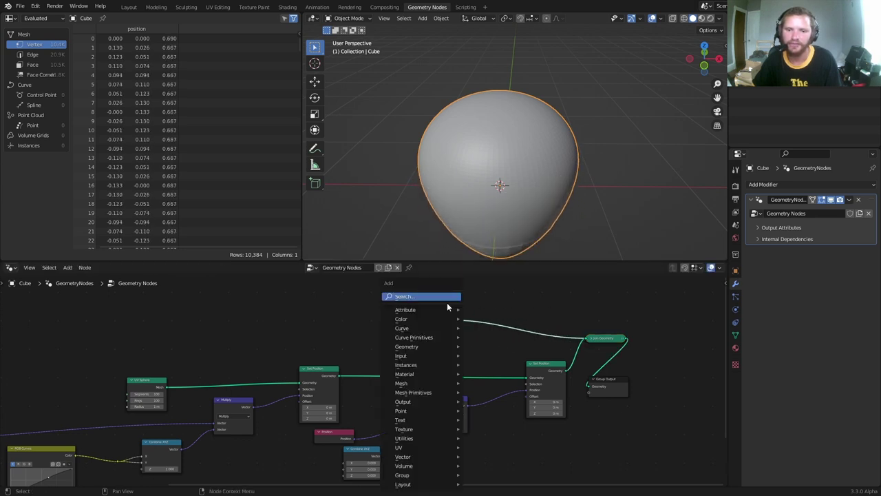
click(446, 301)
text(tr)
click(470, 317)
click(496, 298)
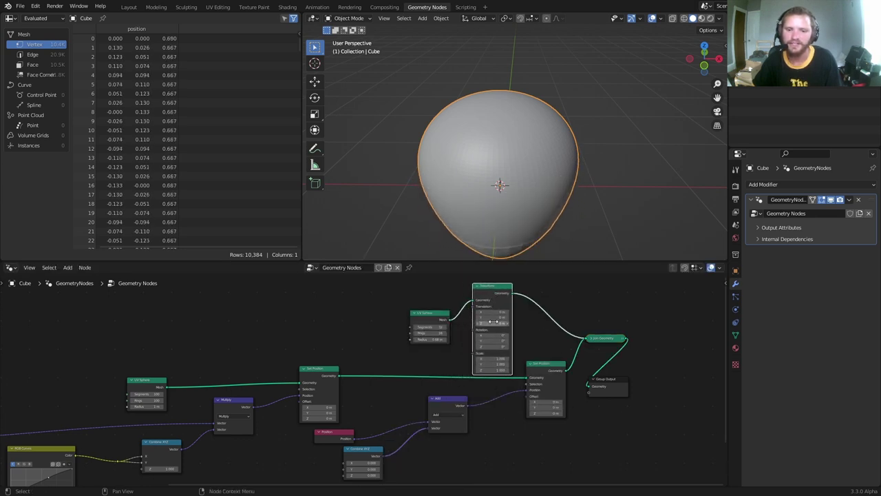
- Set the Transform node's Z translation to 1.2 m and the new UV Sphere's radius to 0.29 m
shift+drag(493, 323, 576, 322)
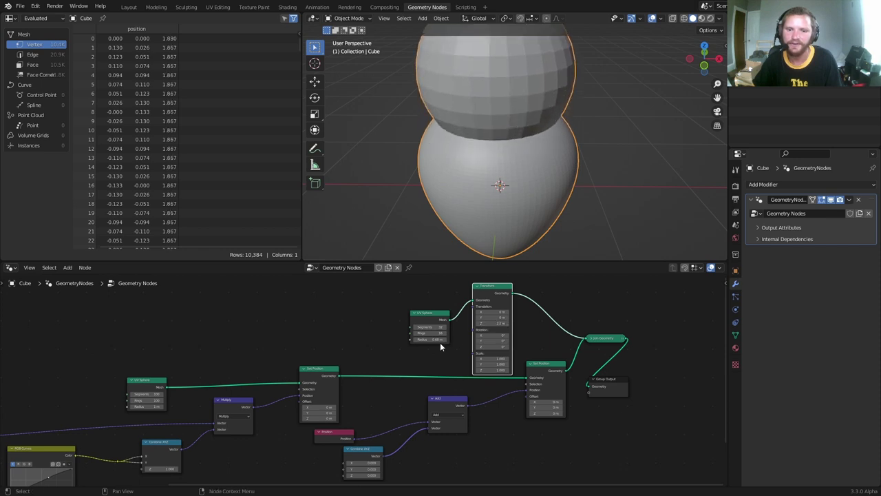
shift+drag(438, 340, 405, 340)
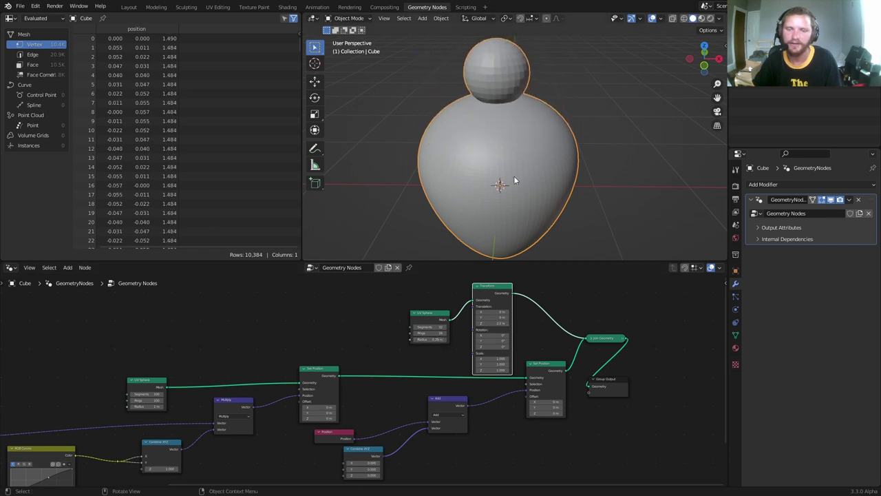
- Annotate an arrow from the small sphere down into the strawberry's top, and undo the annotation
mouse_move(508, 95)
mouse_down()
mouse_move(493, 107)
mouse_move(516, 110)
mouse_up()
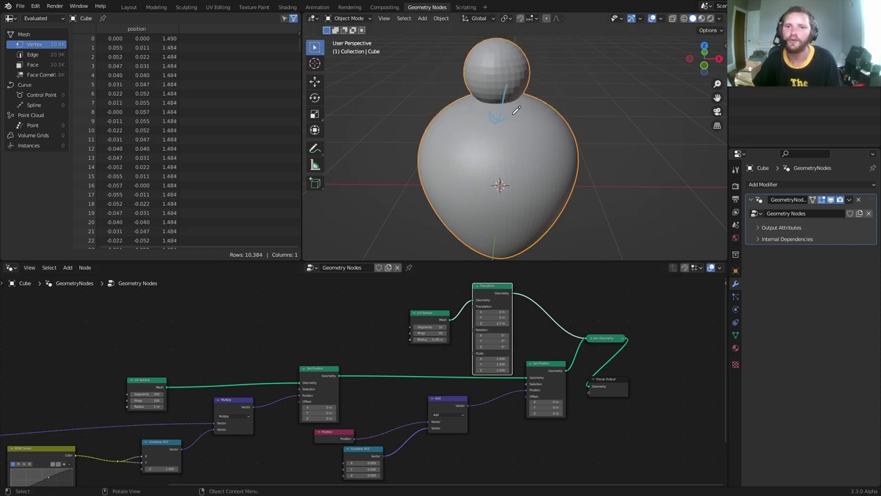
key(ctrl+z)
key(ctrl+z)
key(ctrl+shift+z)
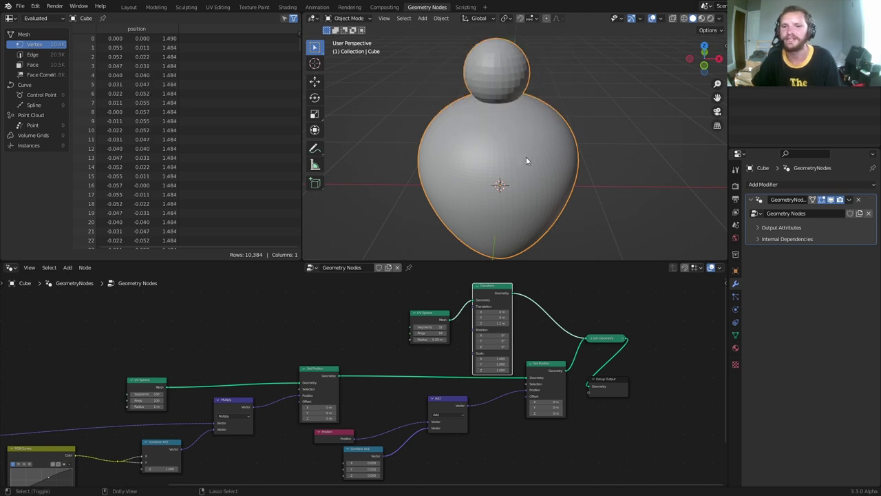
- Move the small UV Sphere and its Transform node away from Join Geometry to make room for another node
drag(375, 348, 503, 313)
key(g)
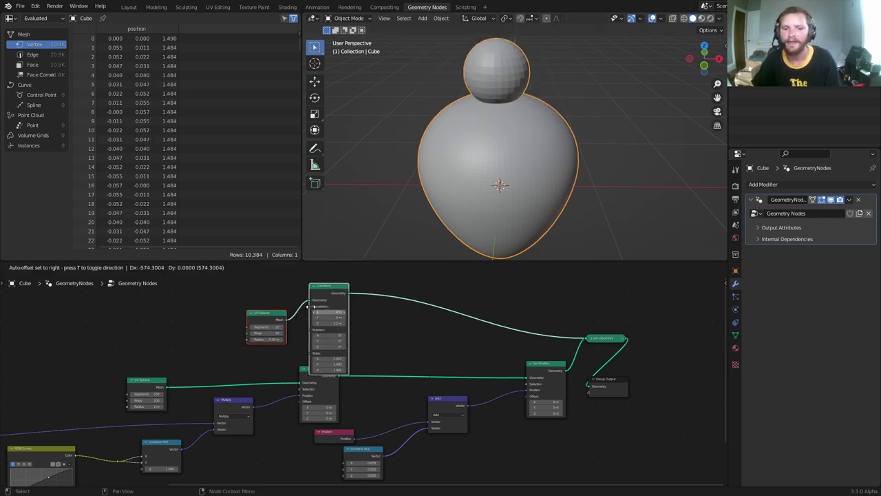
click(308, 309)
scroll(400, 311, up, 2)
- Add a Geometry Proximity node and route the Transform node's geometry into its Target instead of into Join Geometry
key(shift+a)
click(392, 288)
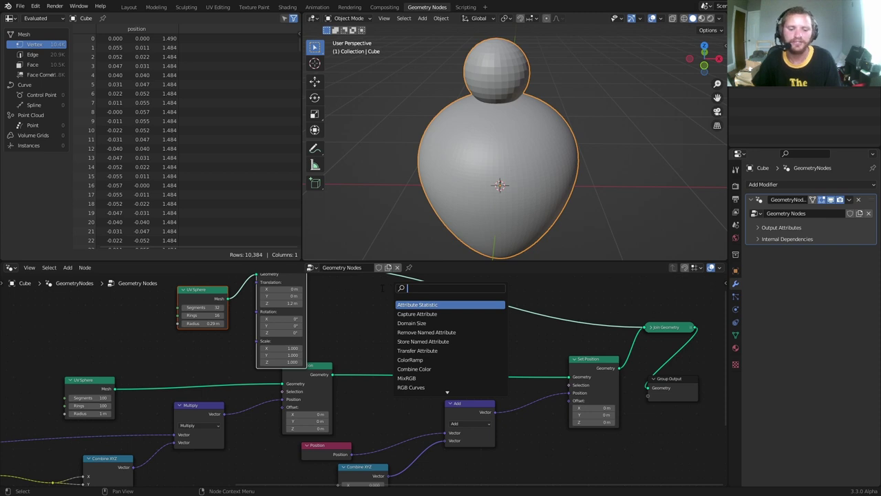
text(prox)
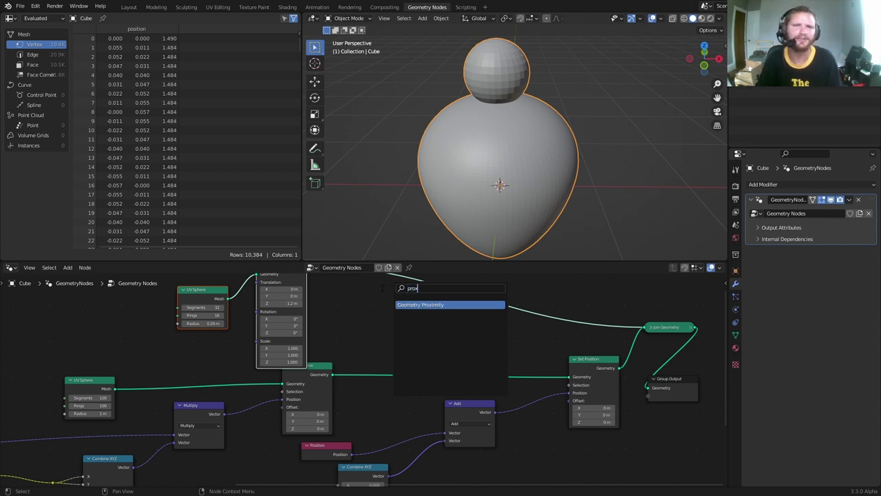
key(Return)
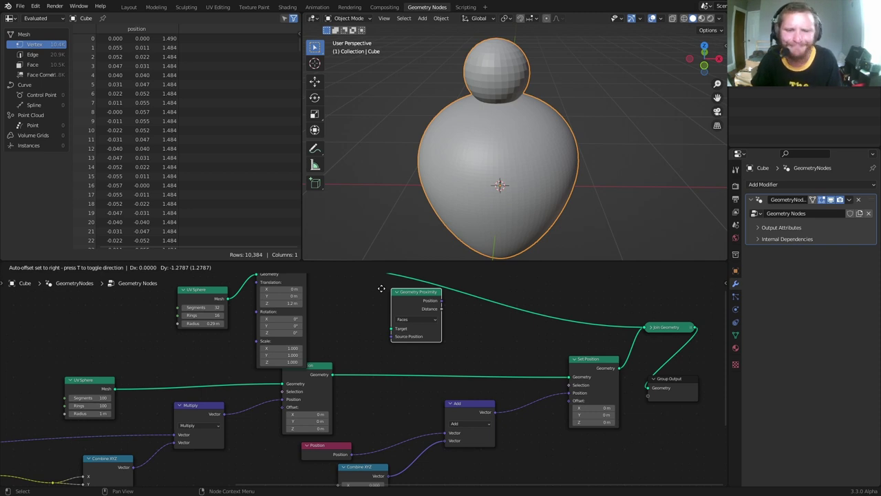
click(374, 278)
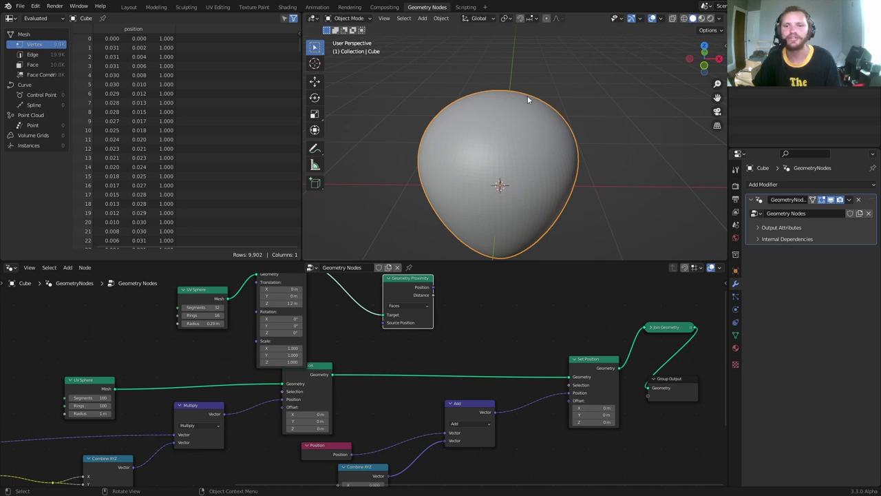
- Connect Geometry Proximity's Distance output to the Z input of the Combine XYZ node that feeds the Add node
middle_drag(275, 282, 379, 318)
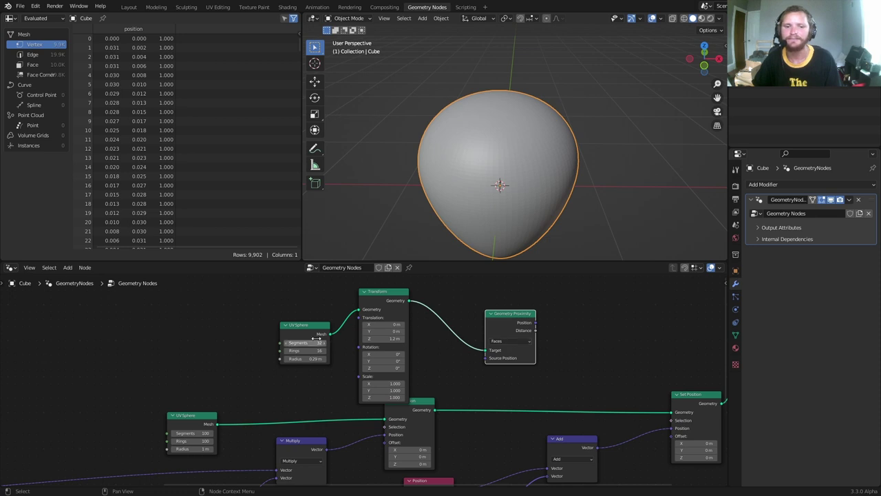
middle_drag(550, 395, 480, 355)
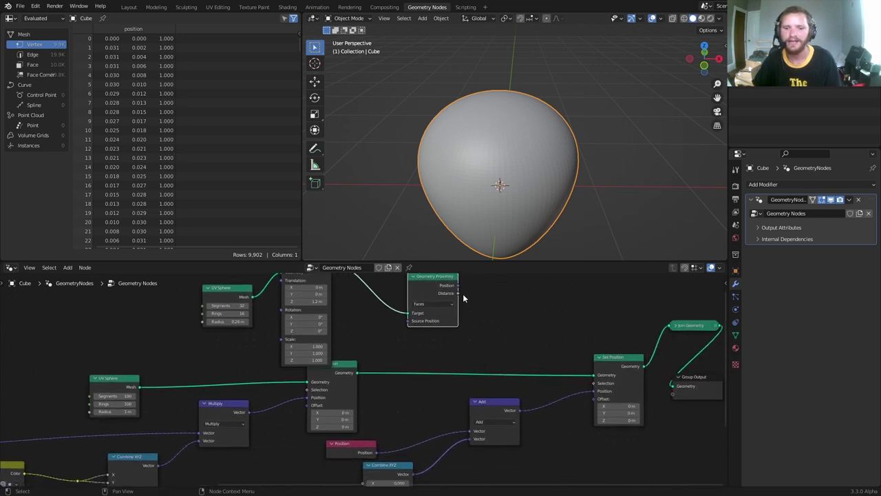
drag(457, 293, 367, 417)
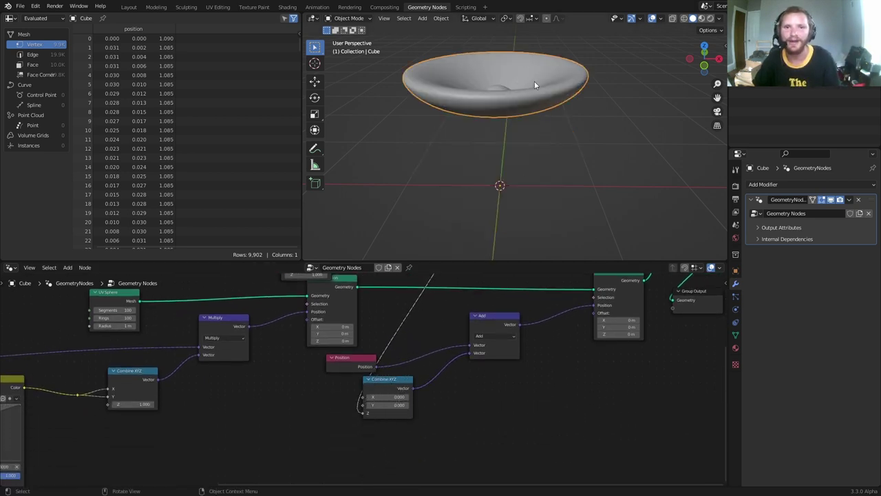
- Shift the Add, second Set Position, Join Geometry, Group Output and Combine XYZ nodes further along to open space in the tree
scroll(519, 378, down, 2)
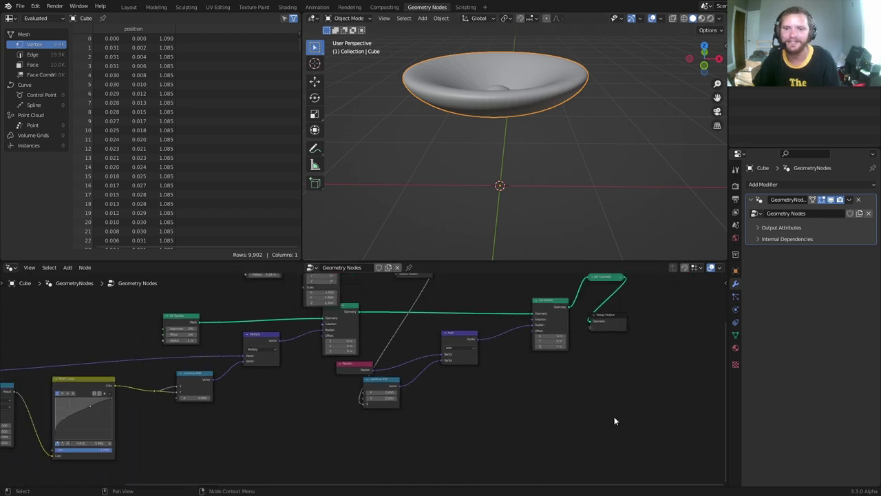
scroll(614, 420, down, 1)
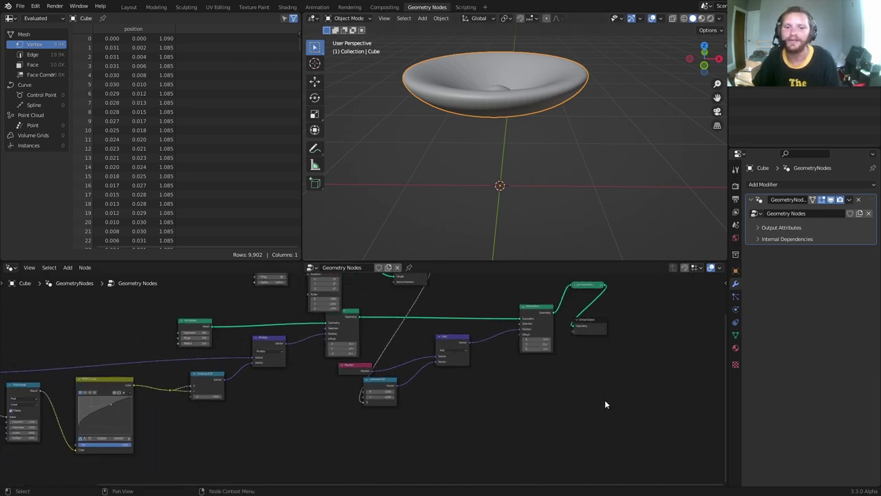
drag(604, 401, 454, 298)
key(g)
click(571, 311)
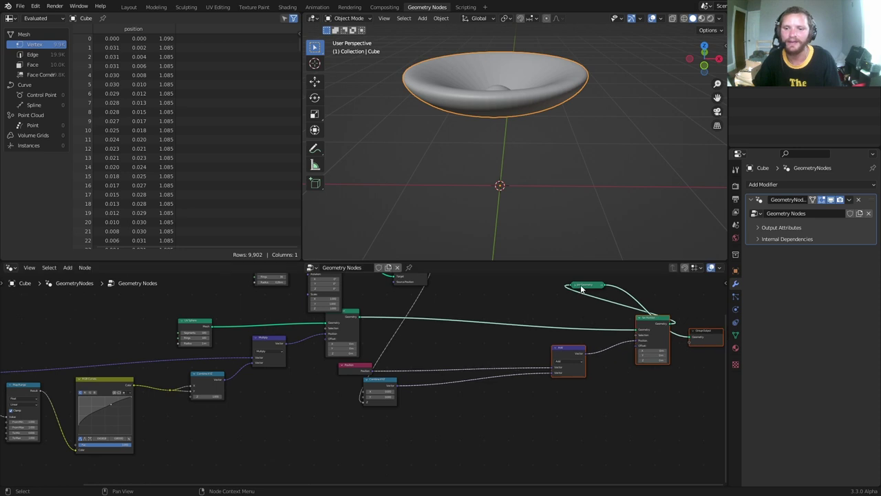
drag(585, 285, 677, 294)
drag(388, 384, 492, 386)
- Remove the Join Geometry node while keeping the second Set Position connected to Group Output
middle_drag(621, 348, 509, 374)
click(563, 320)
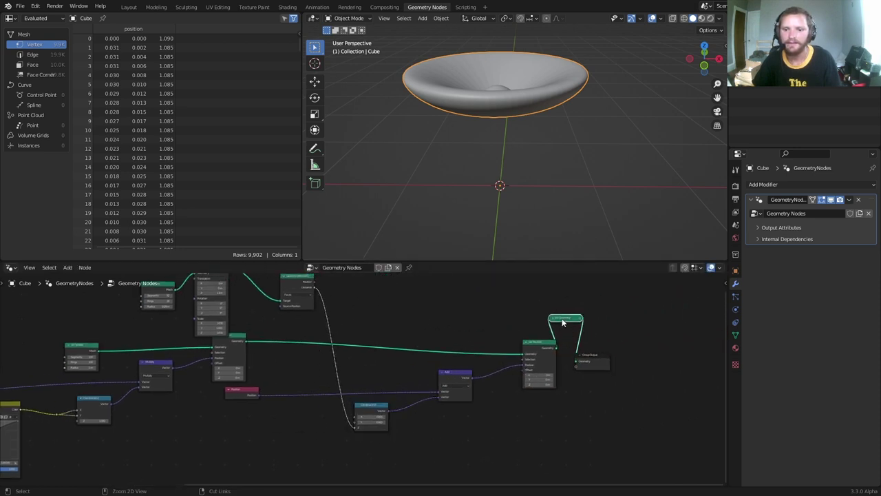
middle_drag(453, 375, 499, 402)
- Place Geometry Proximity nearer the Transform node and insert a Map Range node between its Distance output and Combine XYZ's Z
drag(354, 305, 313, 316)
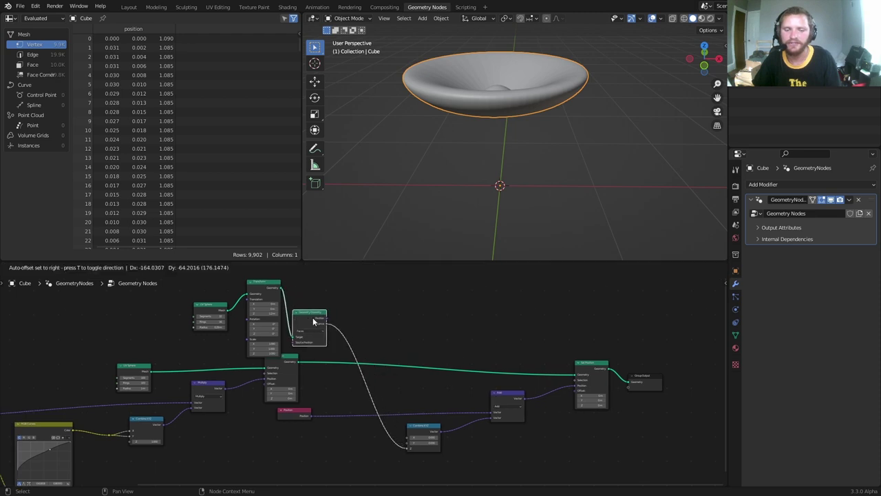
scroll(355, 300, up, 2)
key(shift+a)
text(rang)
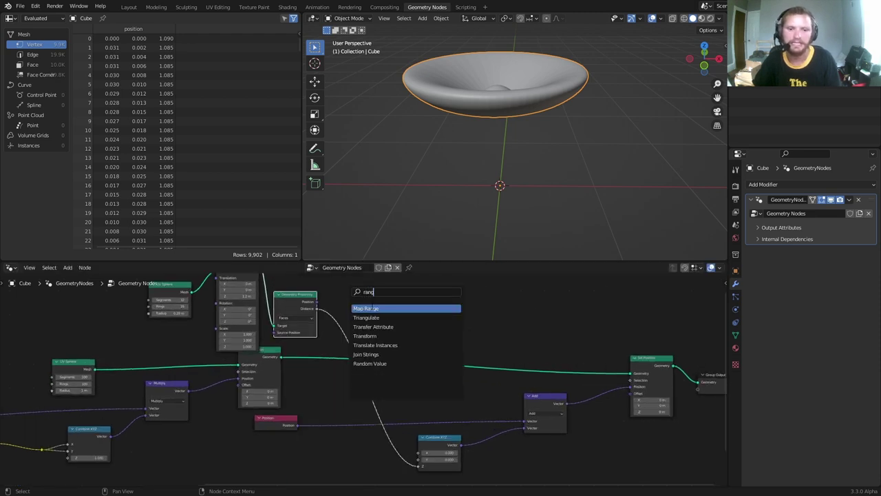
key(Return)
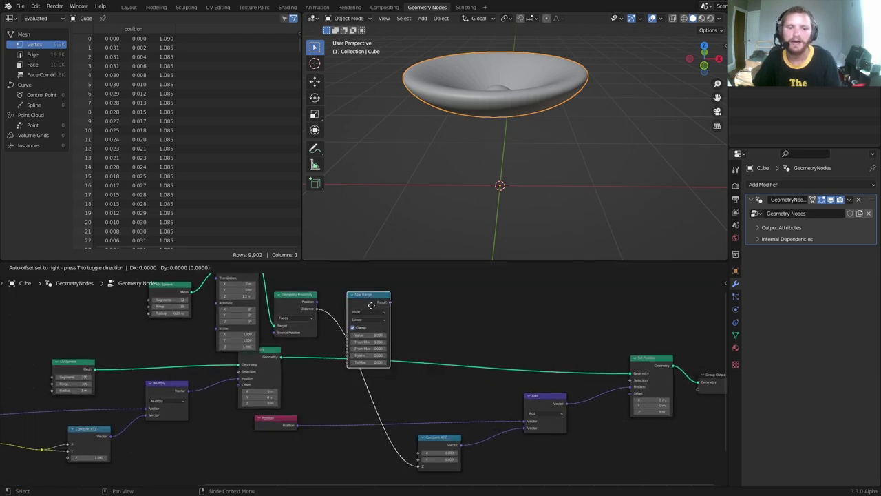
click(364, 323)
- Invert the Map Range output by setting To Min to 1 and To Max to 0
scroll(418, 309, up, 2)
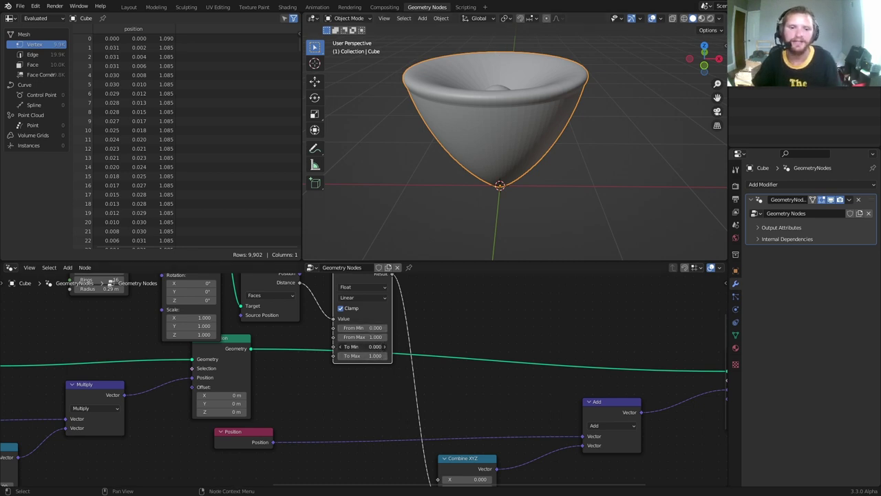
text(1)
key(Tab)
text(0)
key(Return)
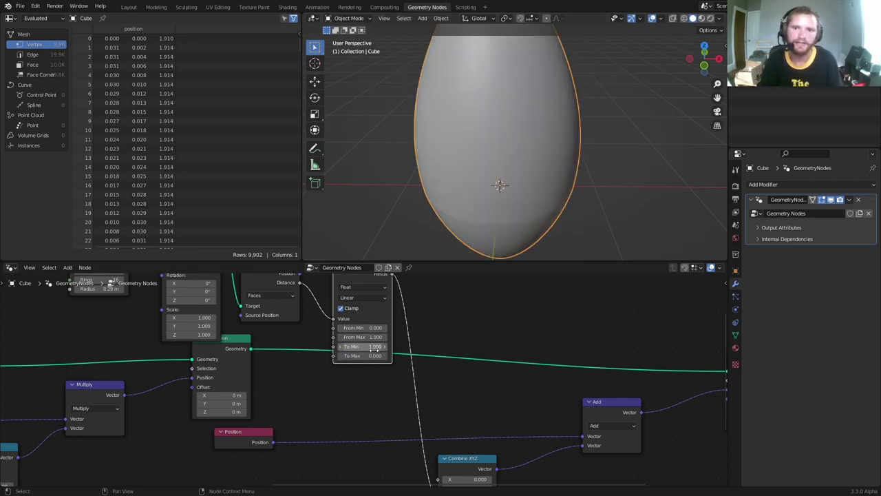
- Try other From Max values on the Map Range node while checking the shape, and undo the changes
scroll(485, 193, down, 3)
middle_drag(512, 82, 510, 152)
scroll(491, 100, up, 2)
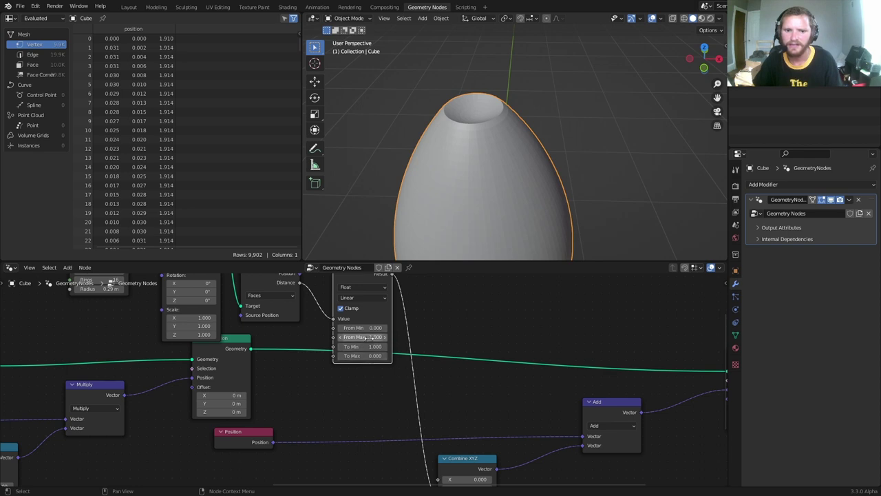
scroll(483, 187, down, 2)
middle_drag(483, 187, 457, 241)
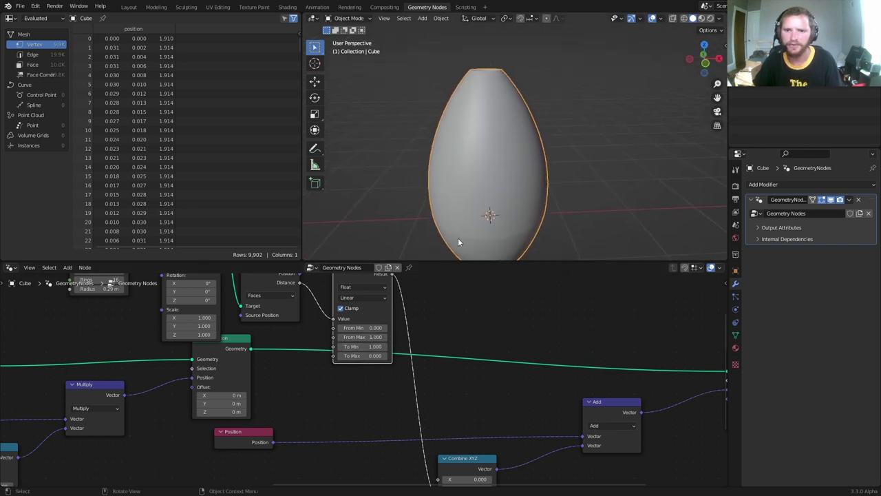
drag(350, 341, 444, 342)
shift+drag(360, 337, 402, 327)
key(ctrl+z)
key(ctrl+z)
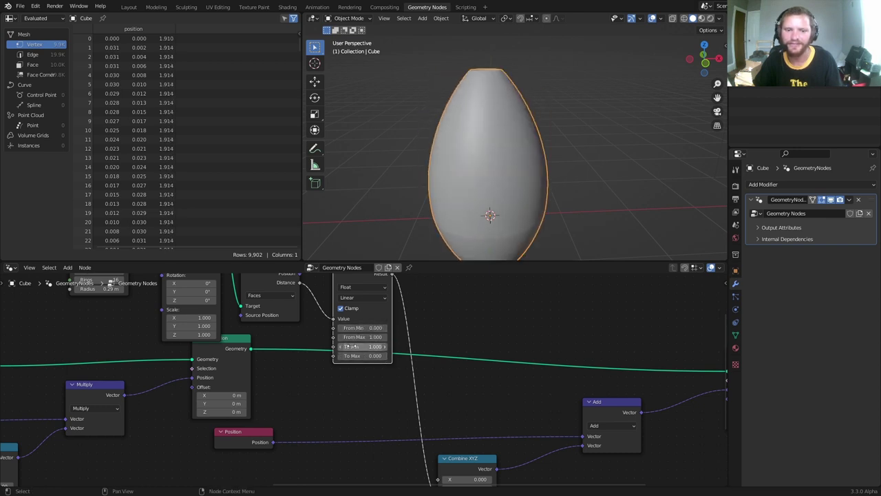
- Set the Map Range node's To Max to 0.990 and From Max to 0.090, keeping To Min at 1
drag(354, 347, 406, 355)
key(ctrl+z)
middle_drag(496, 112, 495, 195)
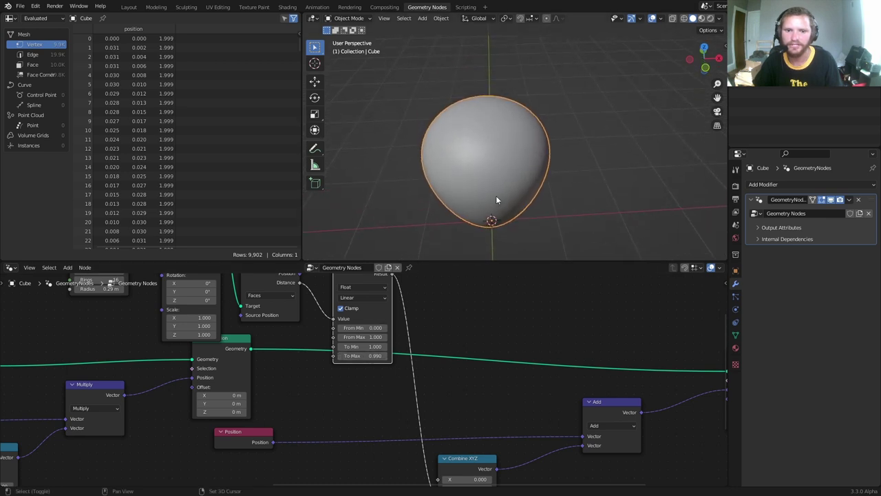
mouse_move(363, 337)
mouse_down()
mouse_move(385, 337)
mouse_move(347, 336)
mouse_move(366, 336)
mouse_up()
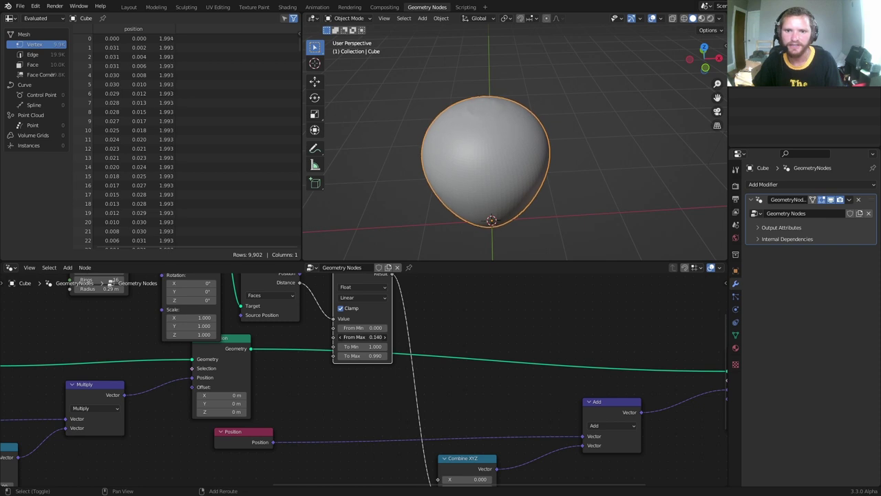
- Form the dent by setting the Map Range node's From Min to 0.180 and To Max to 0.870
scroll(472, 187, up, 4)
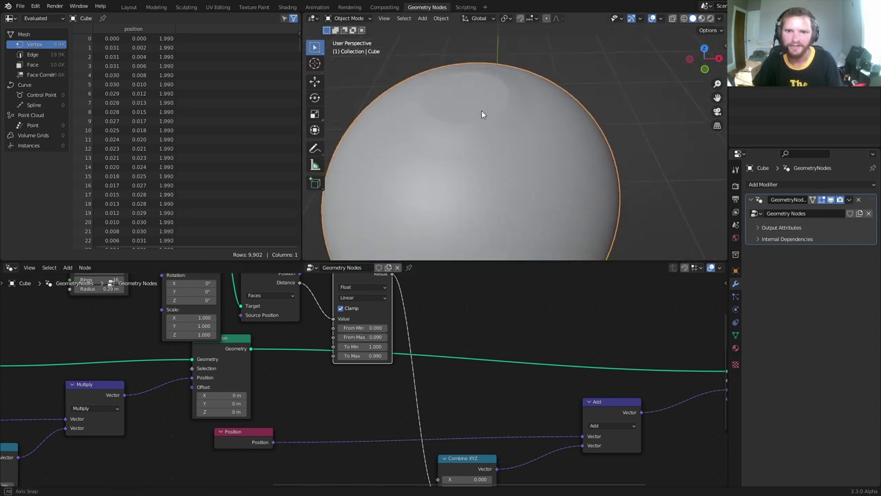
middle_drag(481, 110, 492, 85)
drag(358, 327, 356, 355)
scroll(511, 161, down, 5)
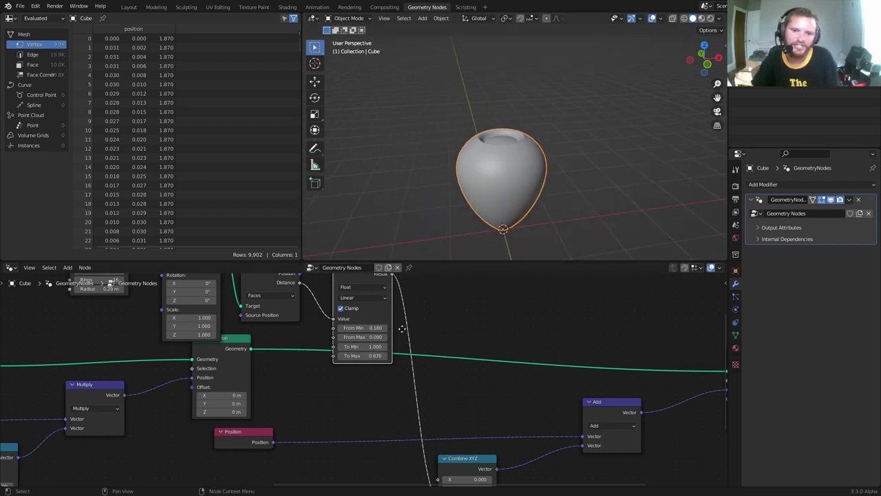
- Change the Map Range node's interpolation type from Linear to Smooth Step
scroll(406, 322, up, 4)
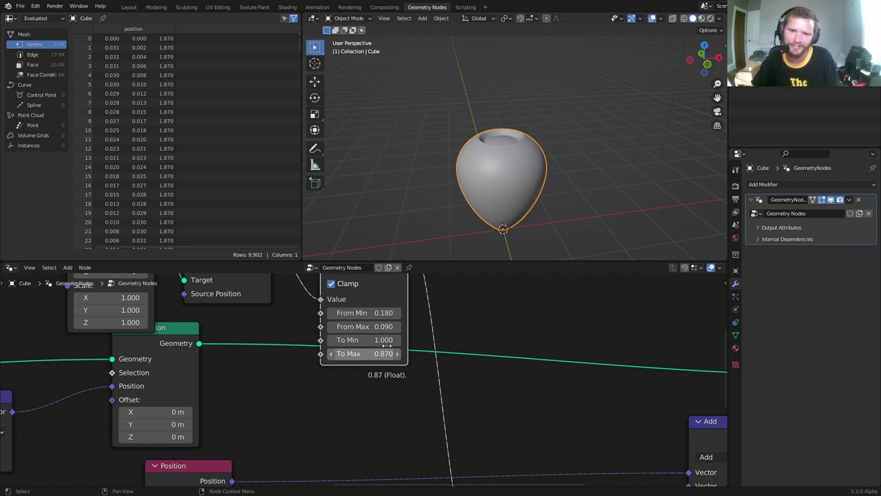
scroll(539, 144, up, 6)
middle_drag(388, 405, 398, 439)
click(377, 303)
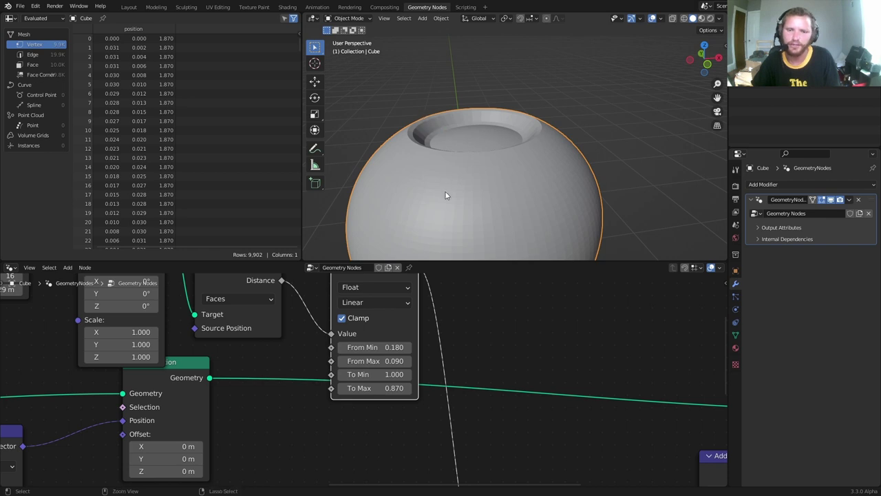
middle_drag(375, 303, 386, 321)
click(386, 321)
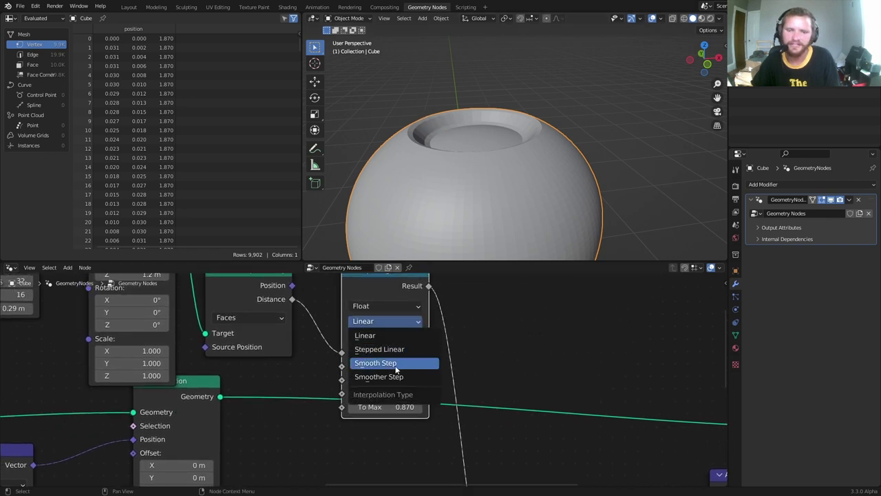
click(396, 368)
- Try Smoother Step interpolation on the Map Range node, and return it to Smooth Step
click(380, 321)
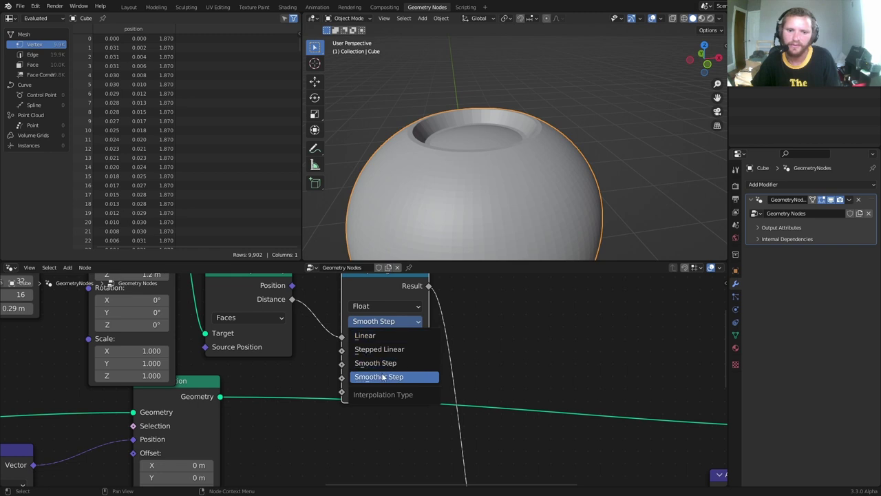
click(383, 377)
click(383, 321)
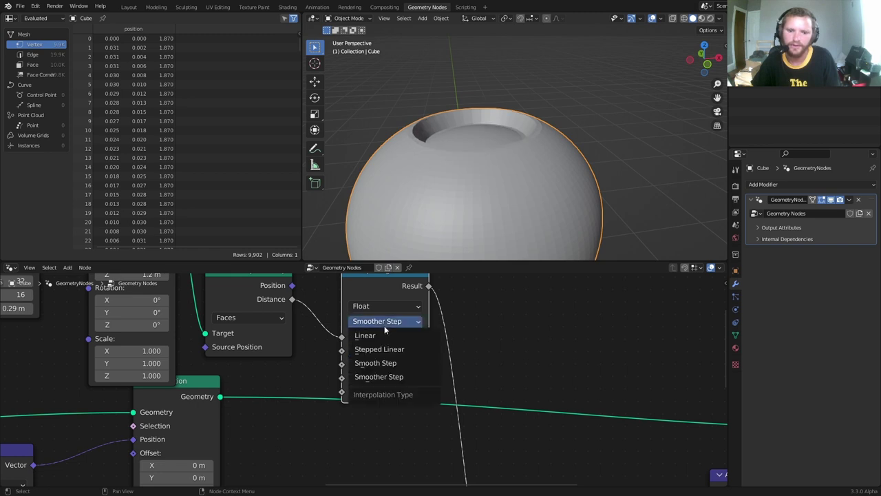
click(383, 364)
- Set both Segments and Rings of the strawberry's main UV Sphere to 200
scroll(393, 363, down, 3)
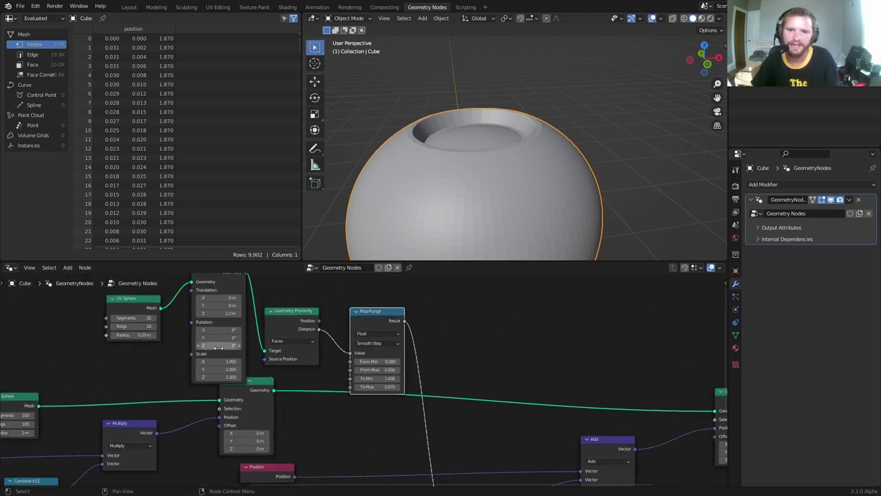
middle_drag(97, 357, 336, 357)
scroll(292, 390, up, 5)
drag(212, 441, 211, 435)
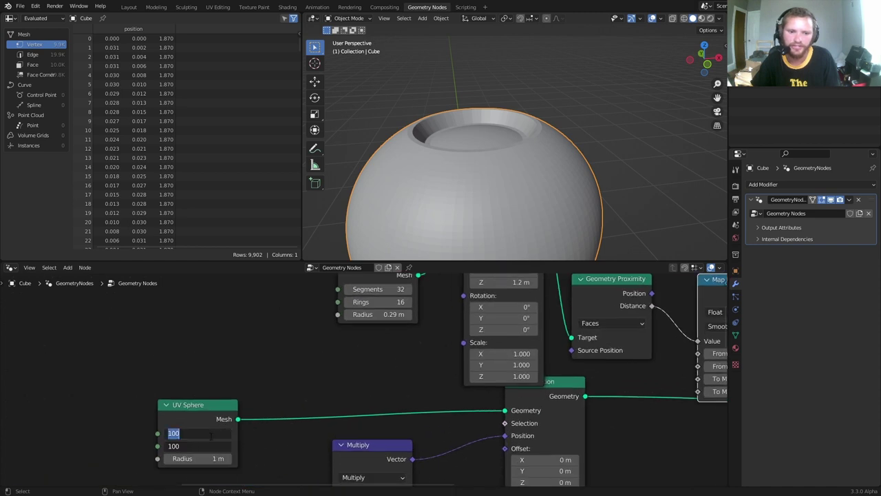
key(Return)
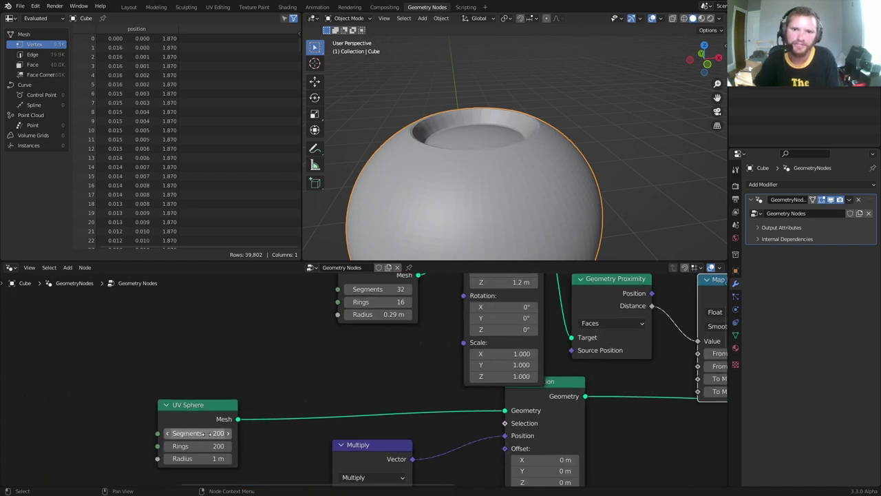
- Soften the dent by setting the Map Range node's From Min to 0.260 and To Max to 0.890
middle_drag(608, 385, 353, 384)
scroll(497, 379, up, 1)
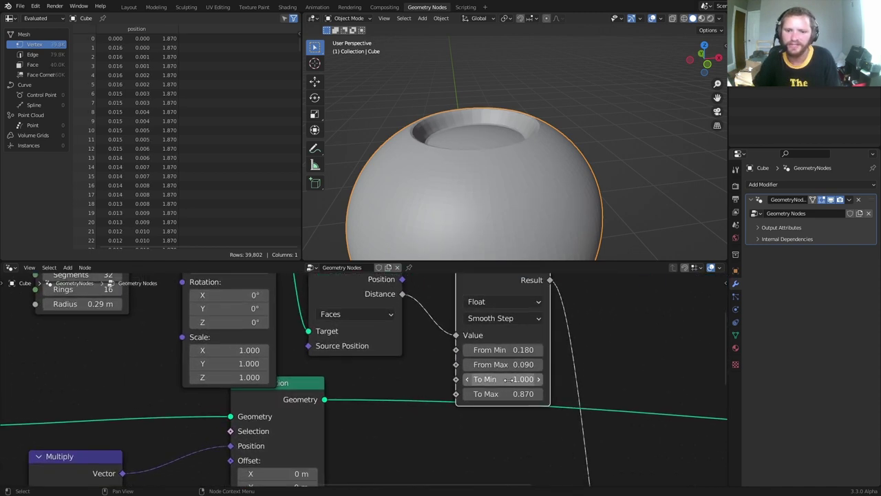
drag(515, 364, 527, 349)
key(ctrl+z)
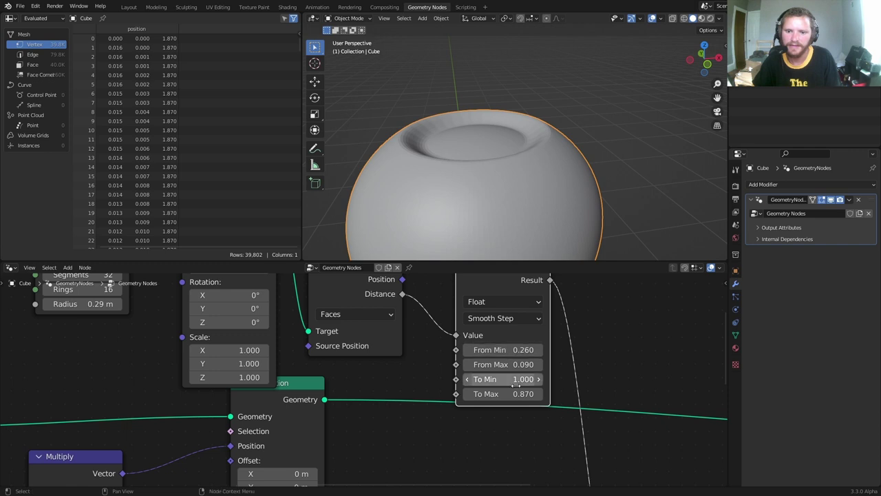
shift+drag(517, 393, 521, 358)
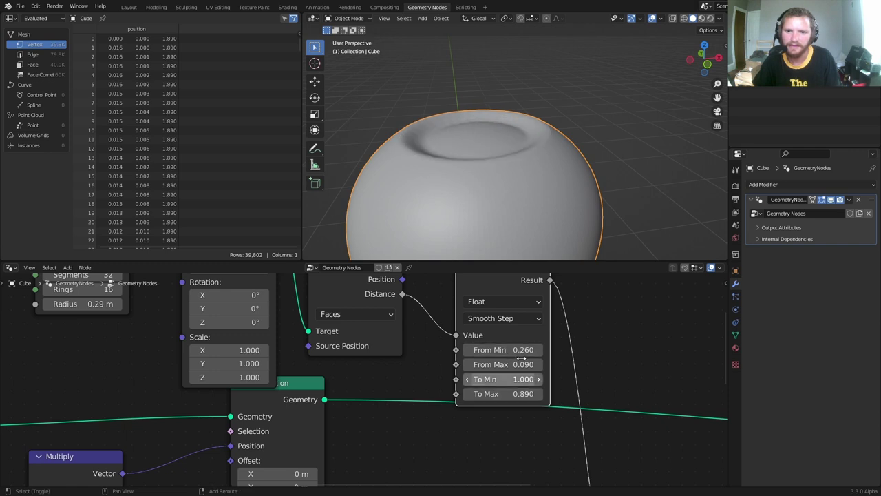
- Refine the dent by setting the Map Range node's From Max to 0.060 and To Min to 0.960
scroll(525, 182, down, 5)
mouse_move(526, 182)
middle_down()
mouse_move(525, 164)
mouse_move(523, 174)
middle_up()
scroll(523, 174, up, 3)
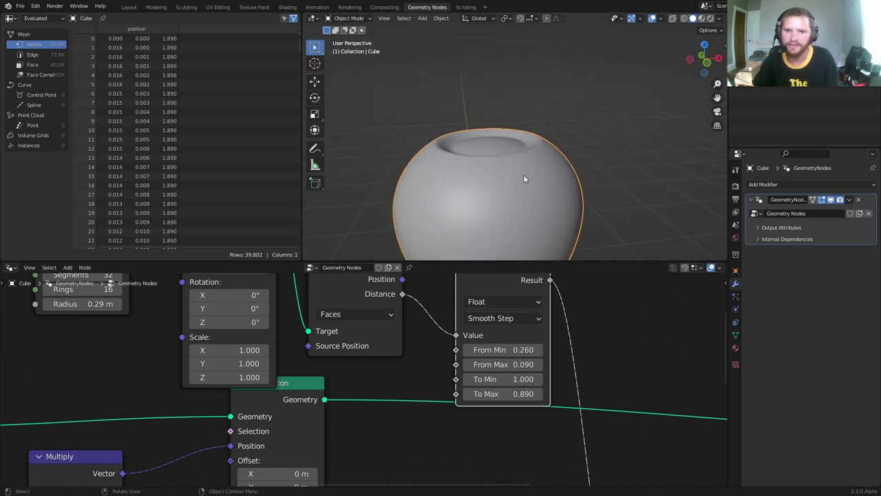
shift+drag(510, 378, 499, 364)
scroll(542, 146, down, 1)
- Set the Z translation of the small dent sphere's Transform node to 1.25 m and check the dent
middle_drag(276, 362, 390, 405)
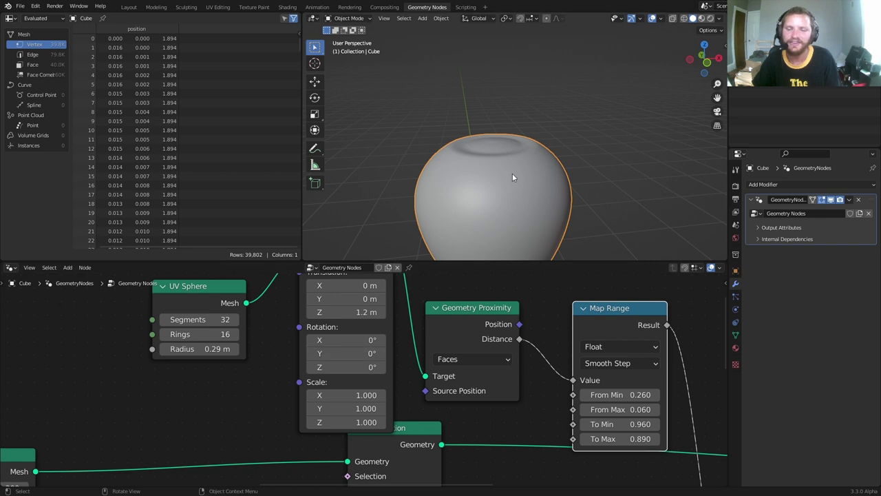
mouse_move(372, 312)
shift+mouse_down()
mouse_move(386, 311)
mouse_move(360, 312)
shift+mouse_up()
key(ctrl+z)
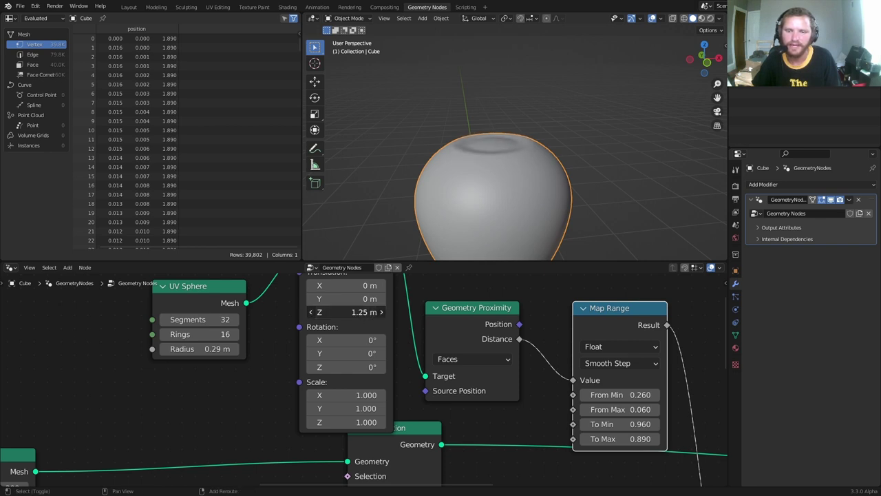
scroll(513, 152, down, 4)
middle_drag(513, 153, 512, 172)
scroll(511, 171, up, 2)
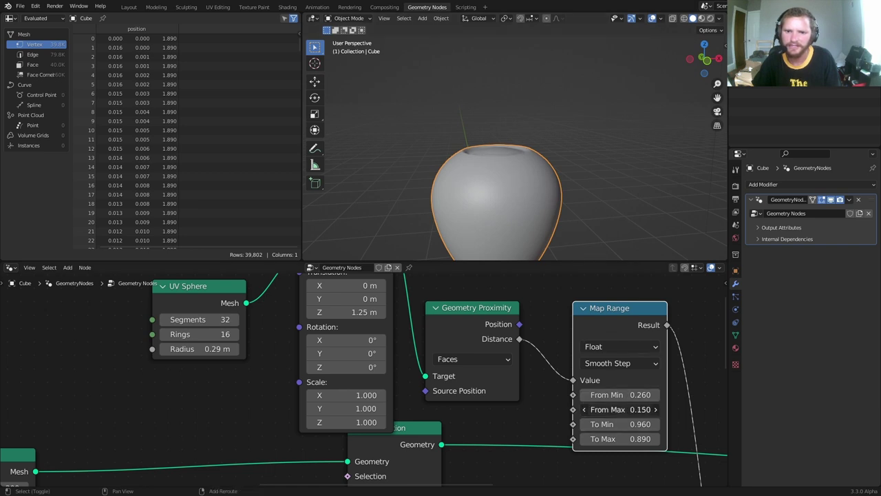
- Widen the dent with a 0.38 m small sphere at Z translation 1.41 m and a Map Range From Min of 0.340
drag(619, 409, 633, 394)
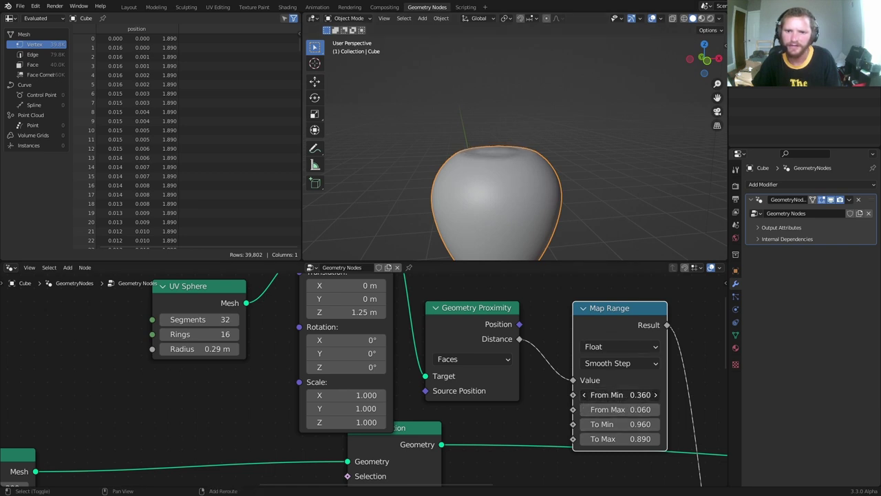
drag(347, 312, 374, 312)
mouse_move(200, 349)
mouse_down()
mouse_move(217, 348)
mouse_move(209, 348)
mouse_up()
drag(365, 312, 352, 312)
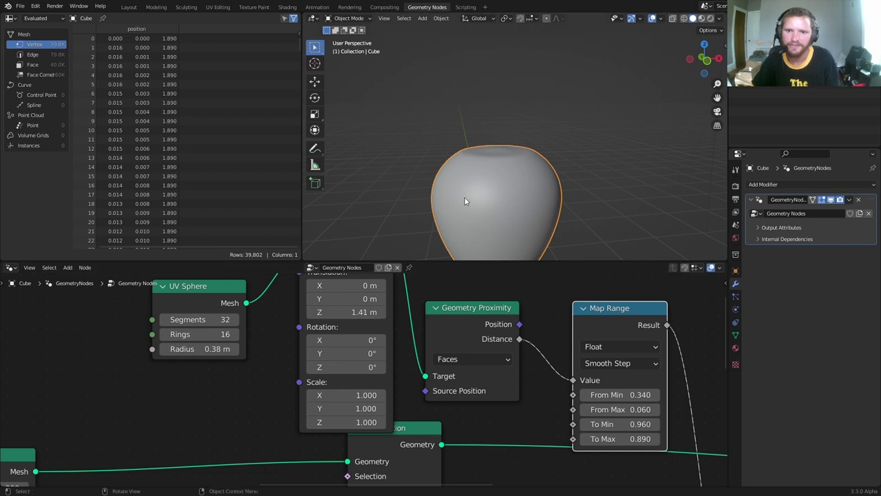
scroll(464, 198, down, 4)
middle_drag(505, 163, 507, 156)
scroll(507, 160, up, 1)
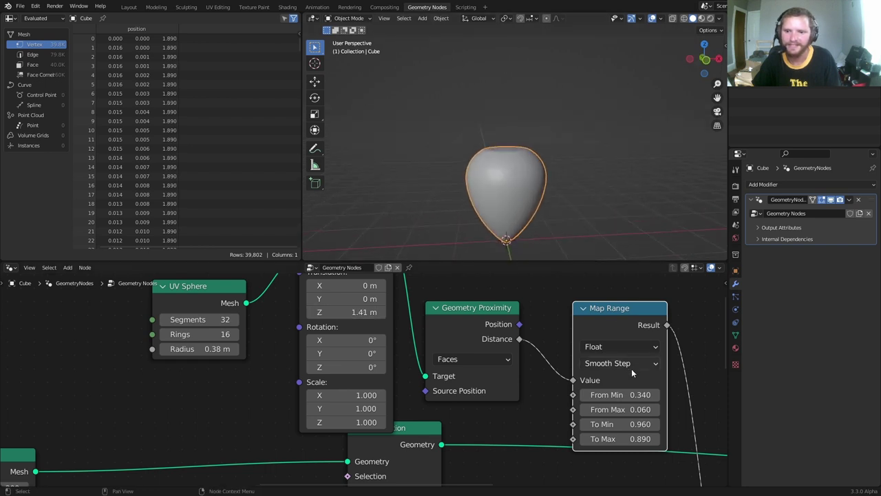
- Set the Map Range node's To Min to 1.010 to deepen the dent in the strawberry's top
shift+drag(633, 409, 597, 394)
mouse_move(623, 424)
mouse_down()
mouse_move(638, 423)
mouse_move(623, 424)
mouse_up()
middle_drag(525, 176, 510, 190)
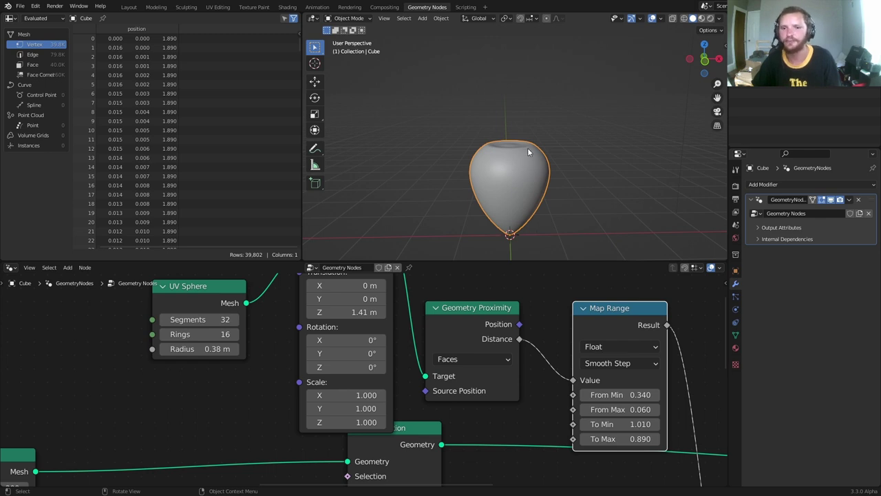
- Move the Combine XYZ, Add and final Set Position nodes away from the Group Output to make room
scroll(593, 357, down, 2)
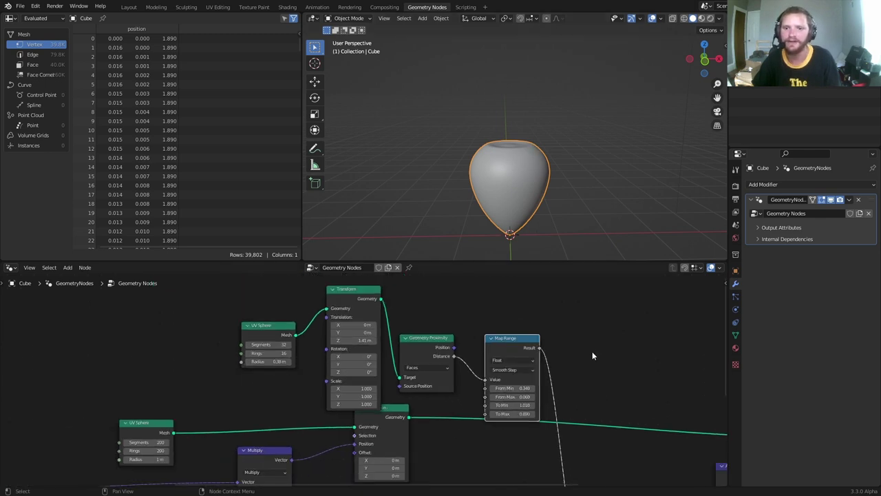
scroll(589, 356, down, 2)
middle_drag(570, 413, 491, 356)
scroll(491, 356, up, 2)
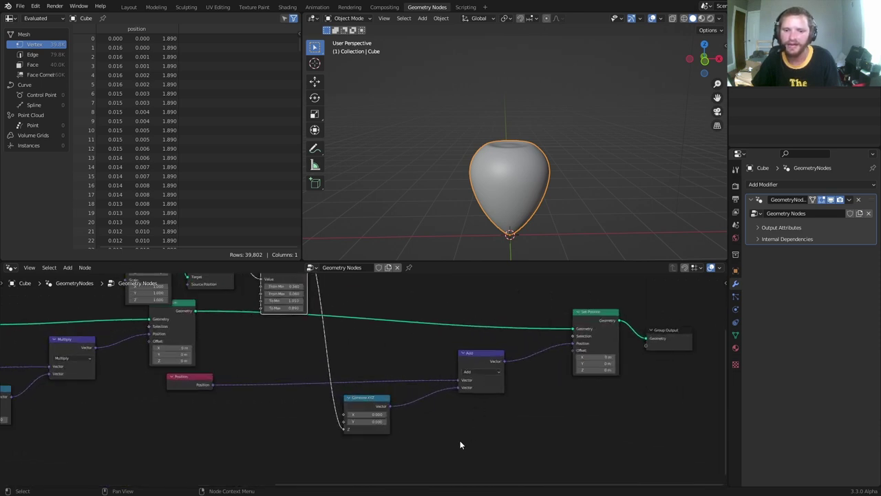
drag(461, 440, 324, 358)
drag(469, 359, 346, 363)
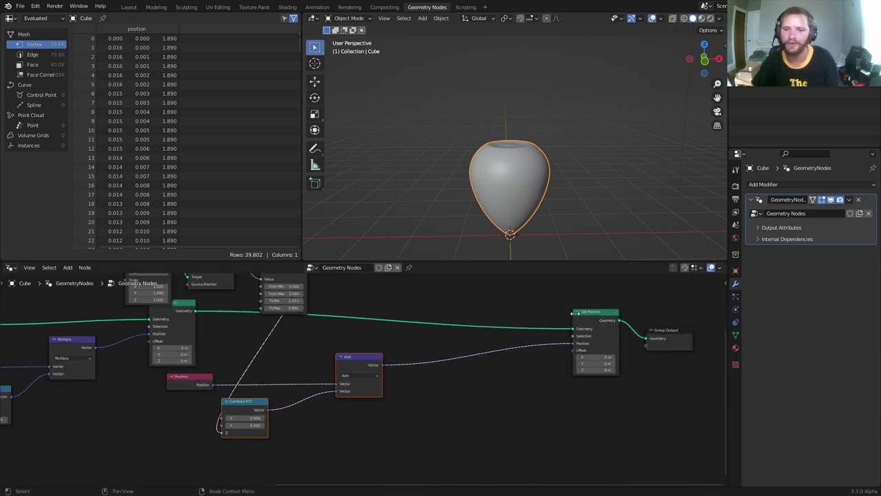
drag(574, 311, 435, 322)
- Duplicate the Set Position node and insert the copy between the original and the Group Output
key(shift+d)
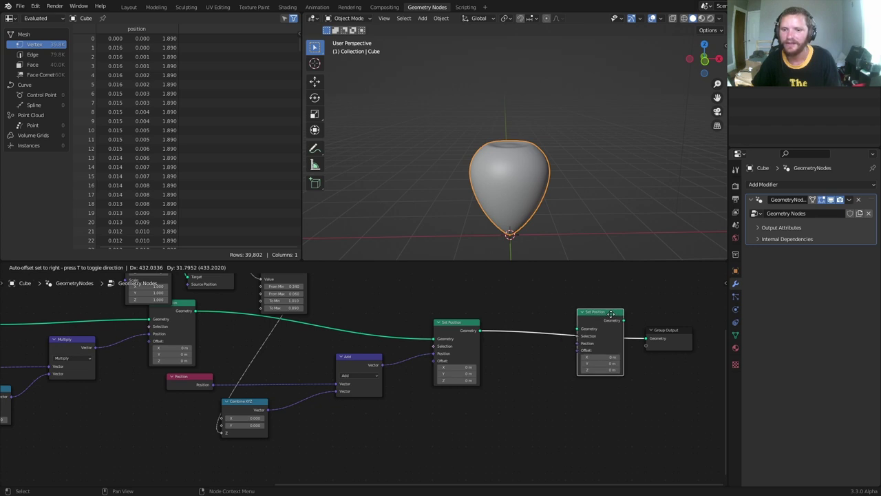
click(609, 316)
scroll(540, 198, up, 4)
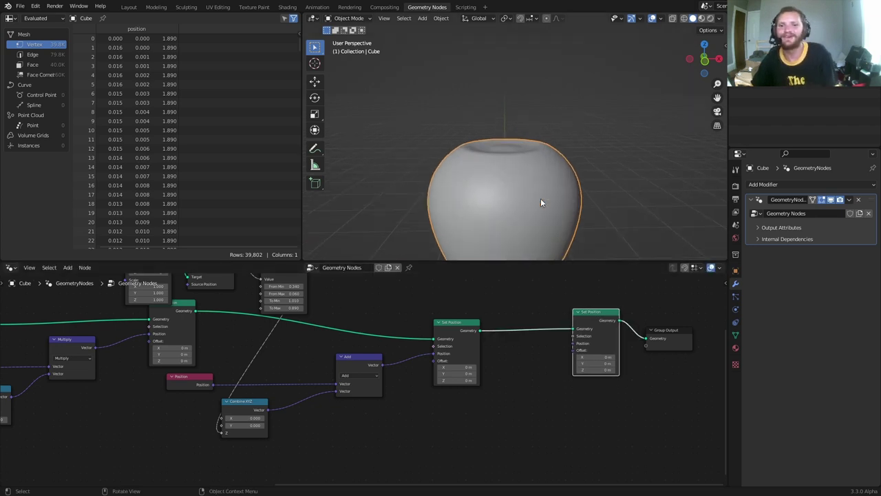
- Add a Noise Texture node and place it below the first of the two neighbouring Set Position nodes
middle_drag(545, 372, 529, 325)
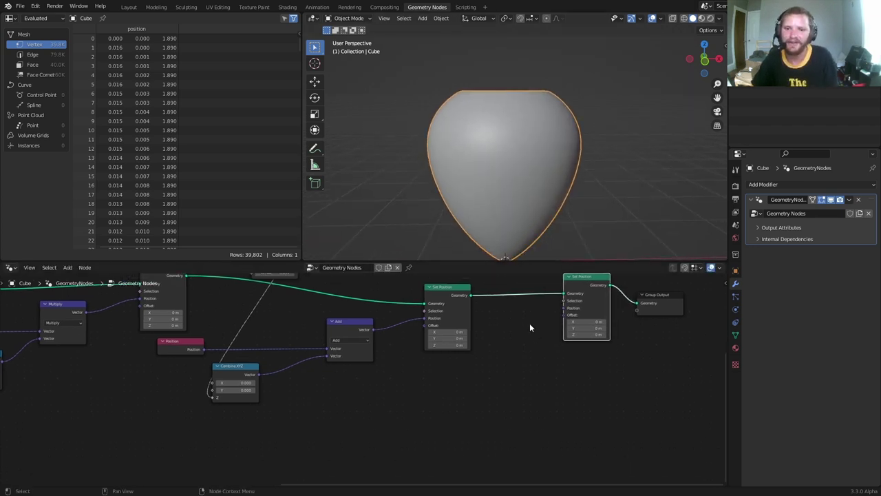
key(shift+a)
click(491, 289)
text(no)
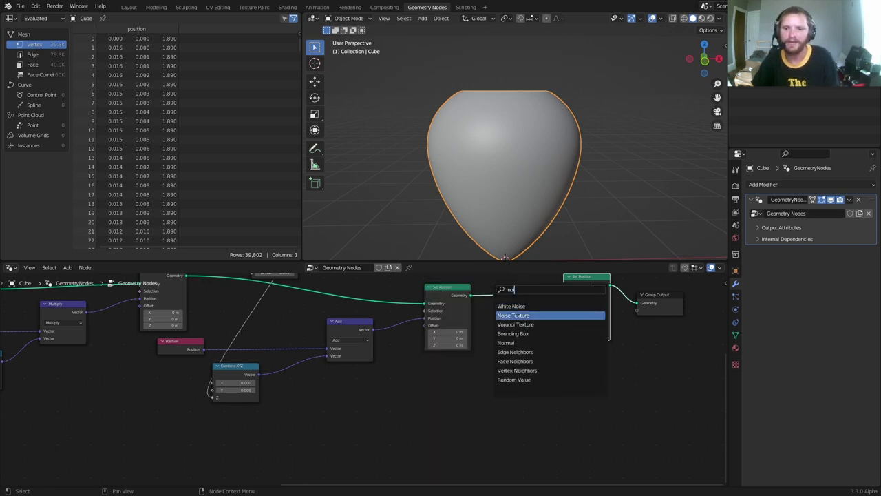
click(516, 315)
click(449, 393)
scroll(543, 95, down, 1)
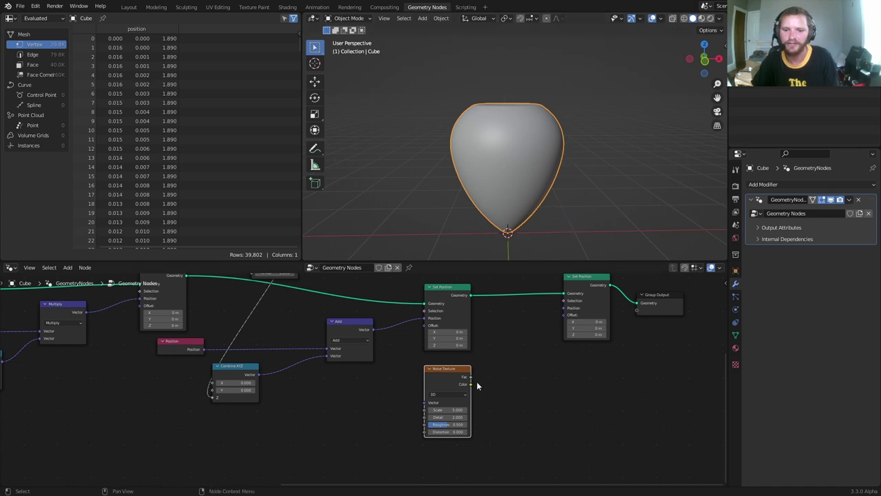
- Connect the Noise Texture's Color output to the Offset input of the last Set Position node
drag(470, 383, 500, 369)
drag(570, 312, 568, 314)
drag(459, 372, 454, 373)
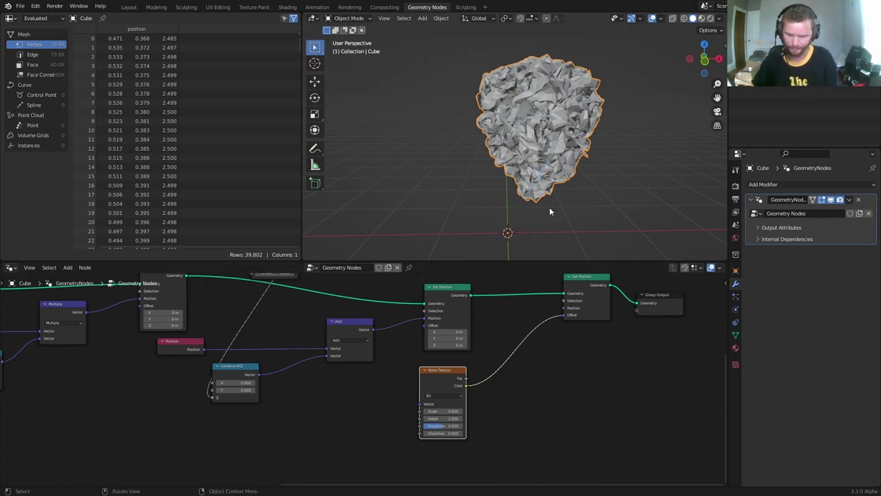
- Insert a Vector Math node on the link between the Noise Texture's Color and the last Set Position's Offset
middle_drag(549, 207, 555, 195)
middle_drag(498, 365, 440, 350)
scroll(447, 331, up, 5)
key(shift+a)
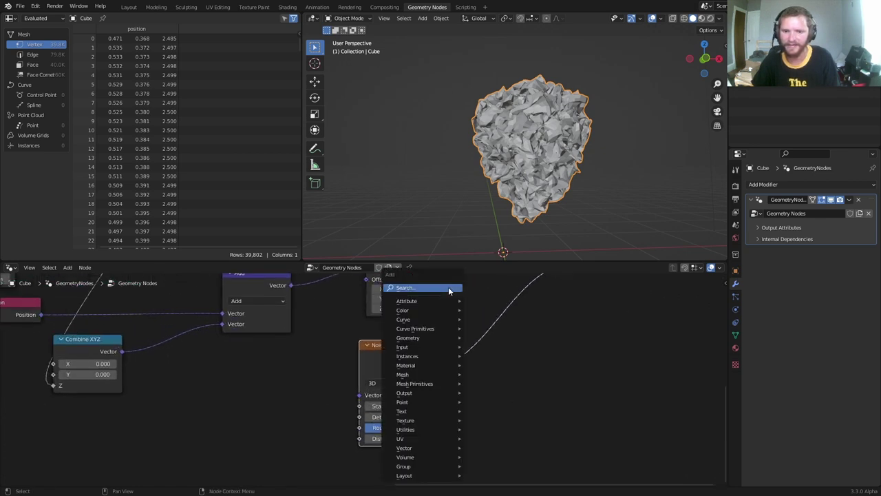
click(448, 287)
text(vec)
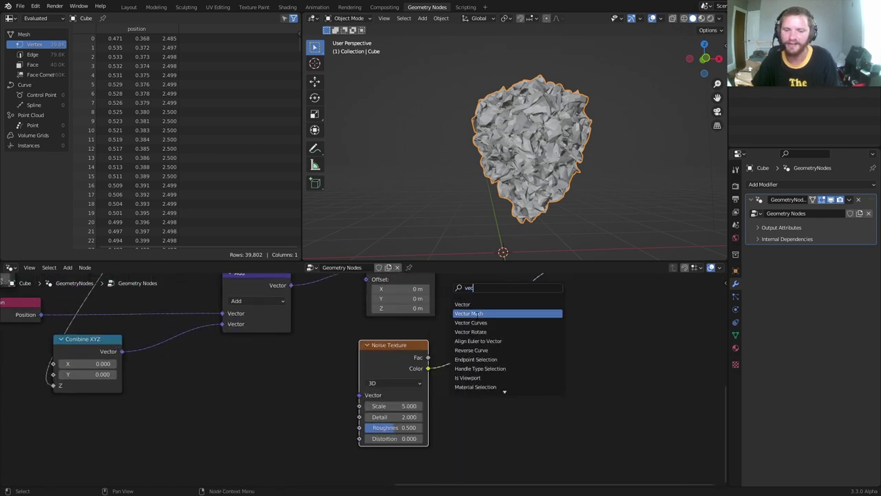
click(477, 314)
click(501, 324)
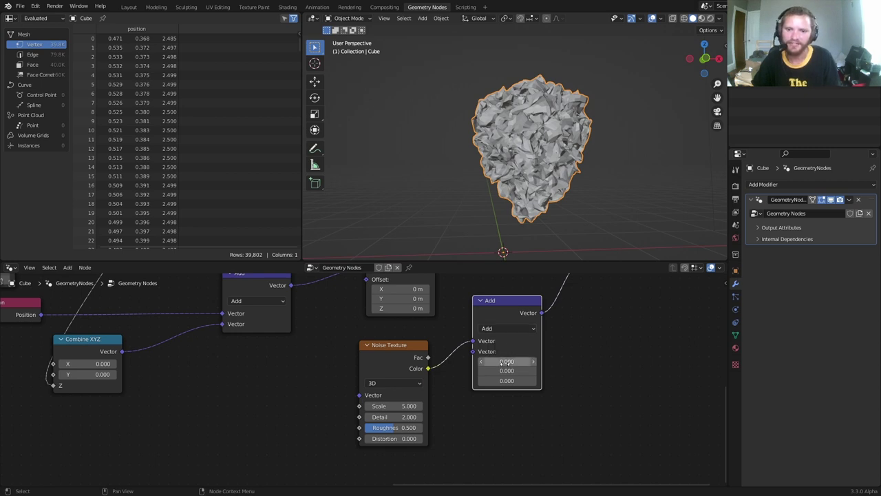
- Set the new Vector Math node to Subtract with 0.5 on all three axes to centre the noise
click(506, 328)
click(507, 340)
drag(506, 361, 507, 380)
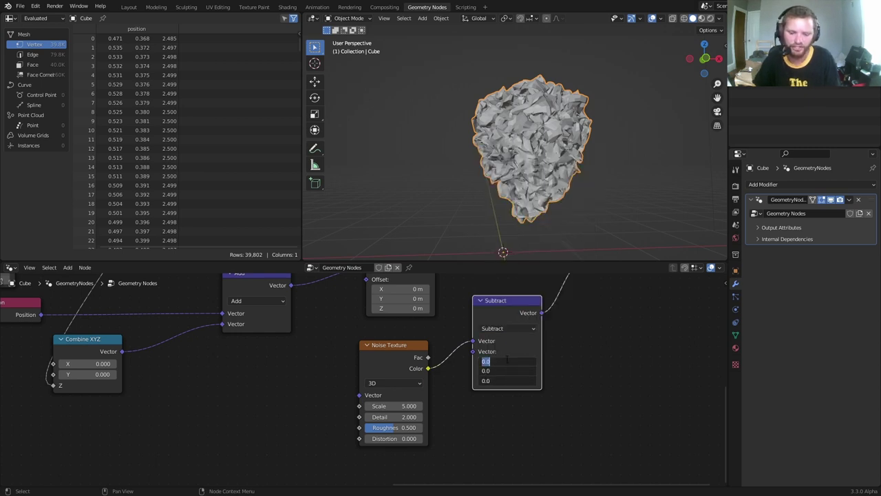
text(0.5)
key(Return)
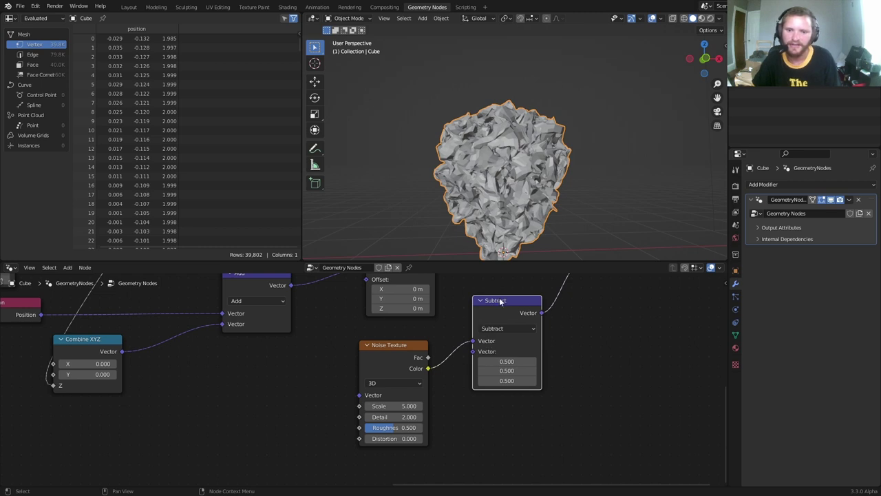
- Duplicate the Subtract node onto its output link and change the copy to Scale with a value of 0.080
key(shift+d)
click(576, 293)
click(600, 316)
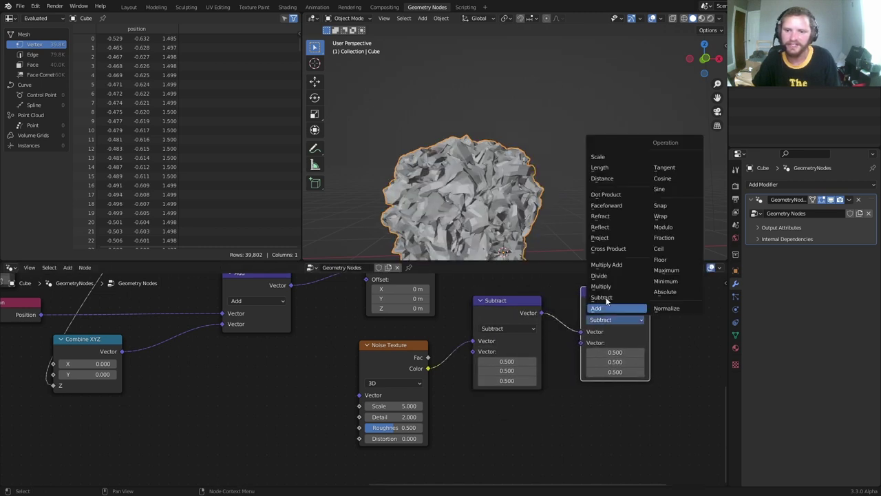
click(612, 159)
mouse_move(614, 342)
mouse_down()
mouse_move(585, 342)
mouse_move(609, 342)
mouse_move(599, 342)
mouse_up()
- Try a Noise Texture Scale of 2, and settle on a Scale of 1.5 for broader surface variation
click(396, 406)
text(2)
key(Return)
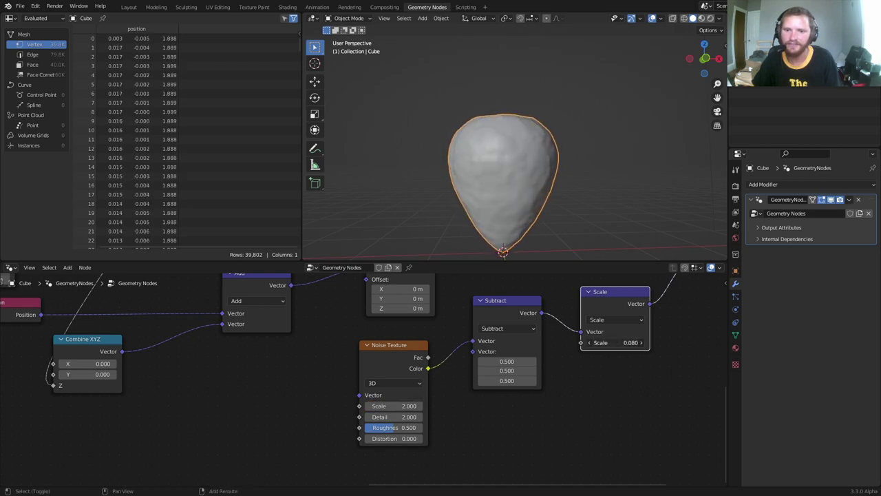
middle_drag(543, 167, 557, 161)
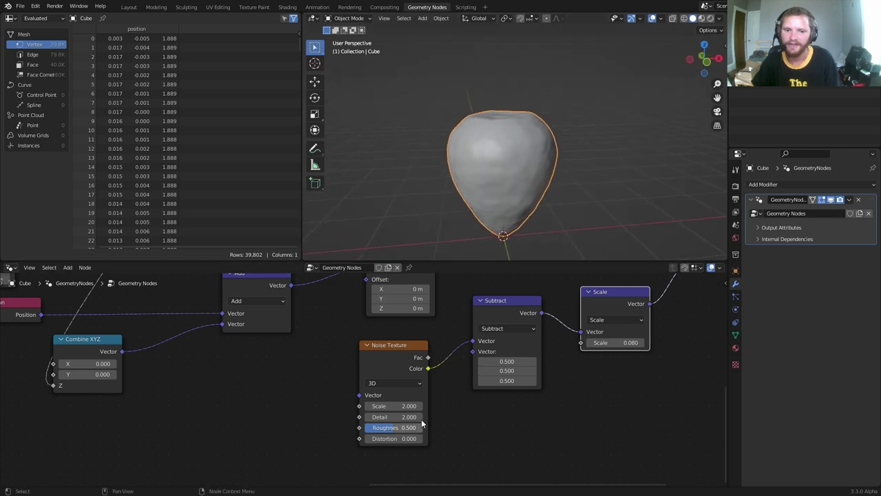
click(406, 405)
text(1.5)
key(Return)
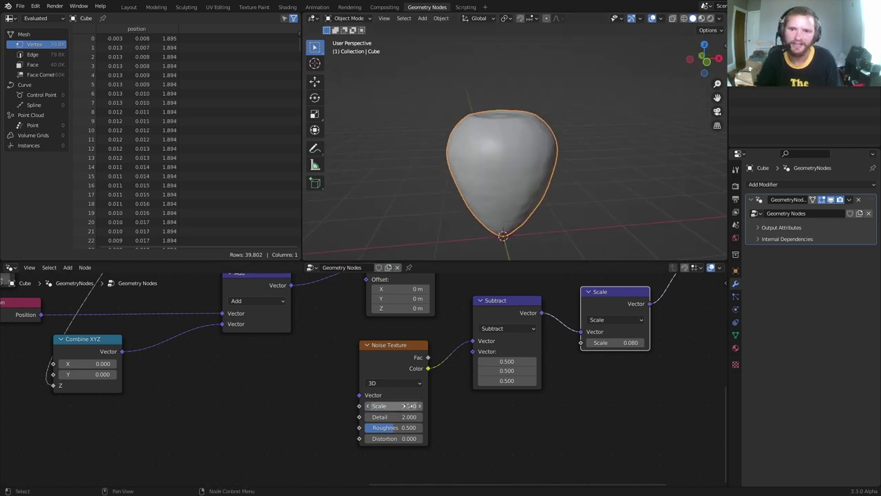
- Mute and unmute the last Set Position node to compare the shape with and without noise, and save the file
scroll(638, 338, down, 7)
middle_drag(638, 341, 585, 379)
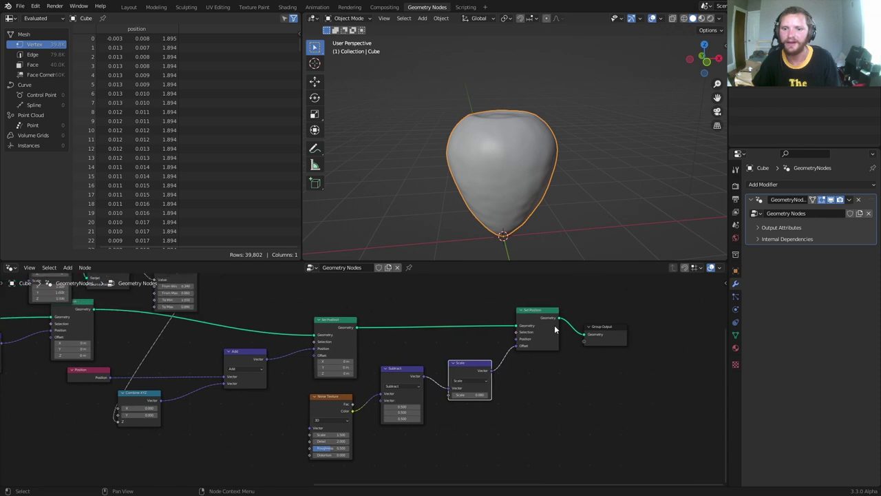
click(540, 312)
key(m)
key(m)
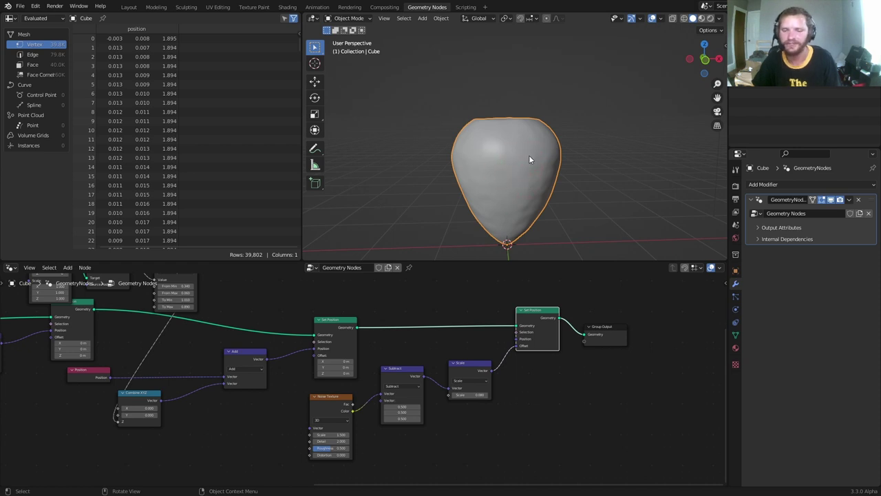
key(ctrl+s)
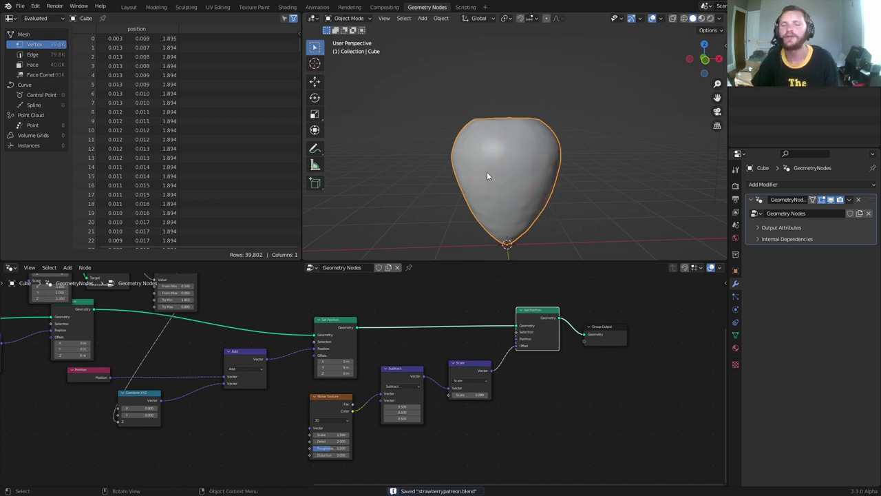
- Examine the strawberry's noisy surface and top dent up close from several angles
scroll(515, 176, up, 5)
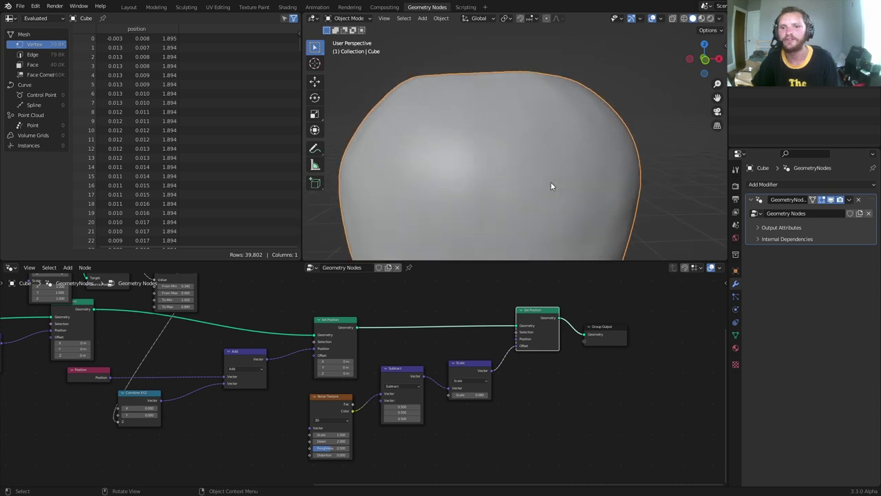
middle_drag(550, 181, 576, 189)
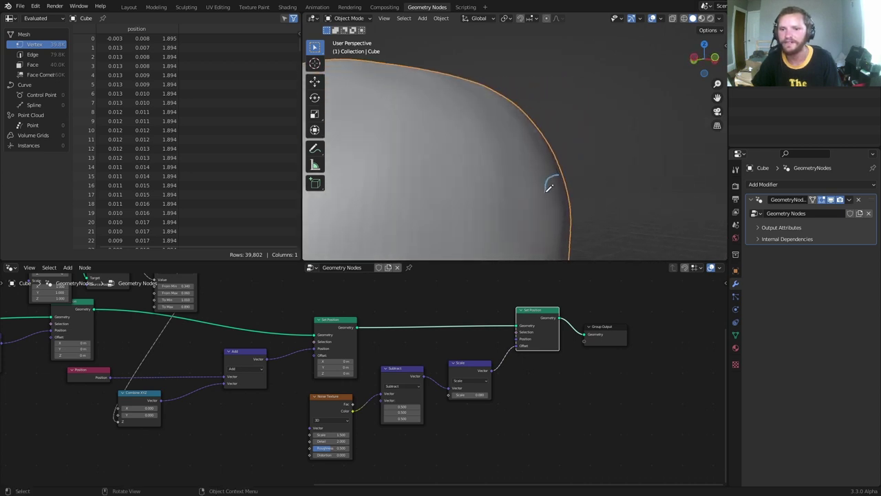
scroll(406, 131, down, 5)
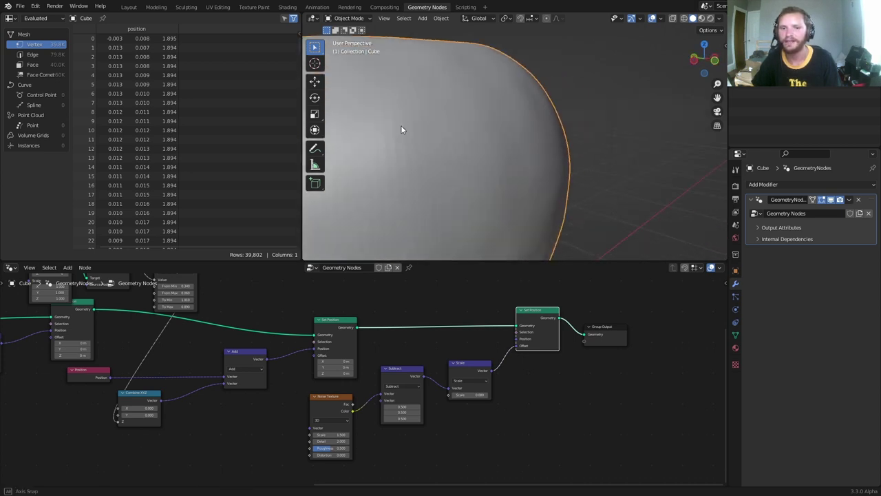
middle_drag(467, 163, 468, 108)
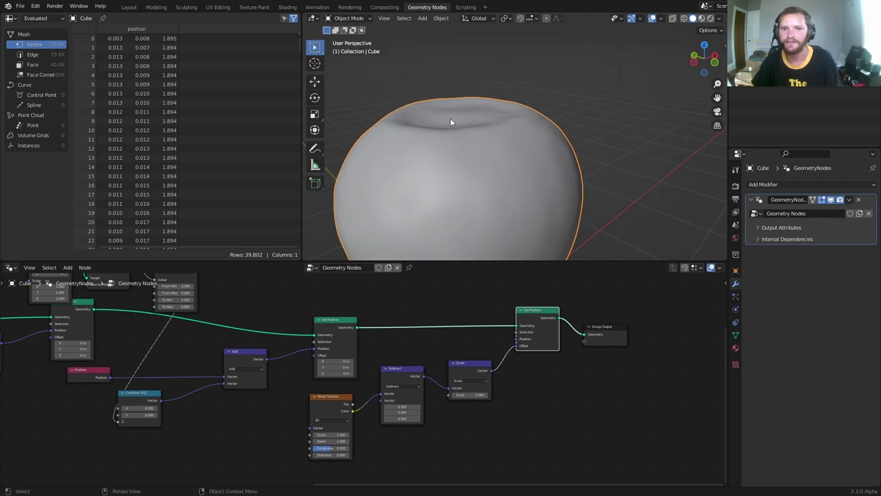
middle_drag(545, 196, 546, 154)
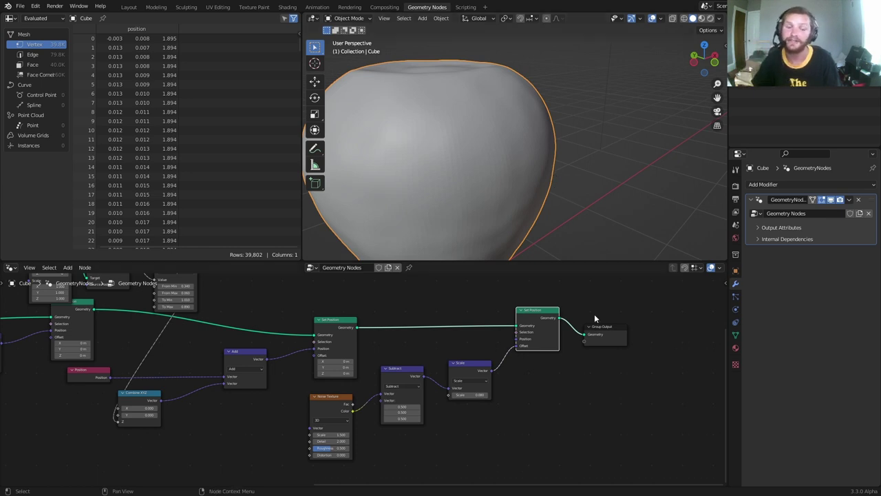
- Move the Group Output node well away from the last Set Position node to make room for more nodes
middle_drag(547, 342, 509, 377)
key(shift+a)
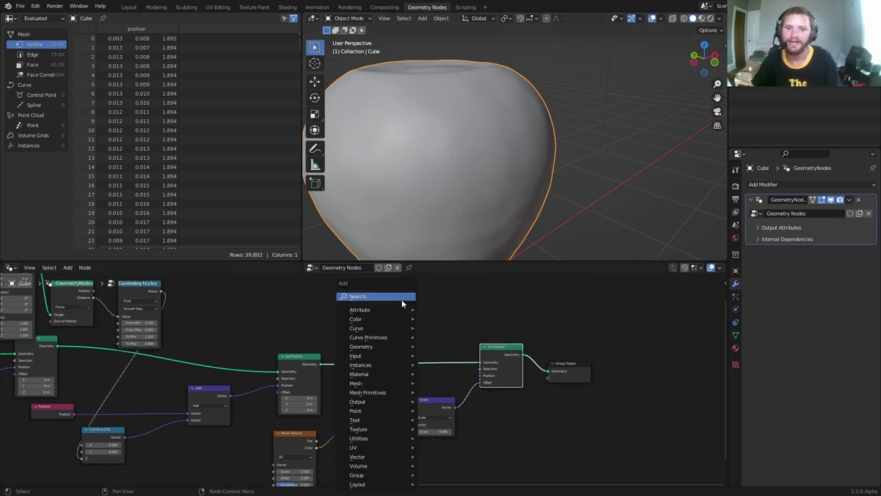
middle_drag(610, 434, 494, 432)
drag(455, 369, 706, 371)
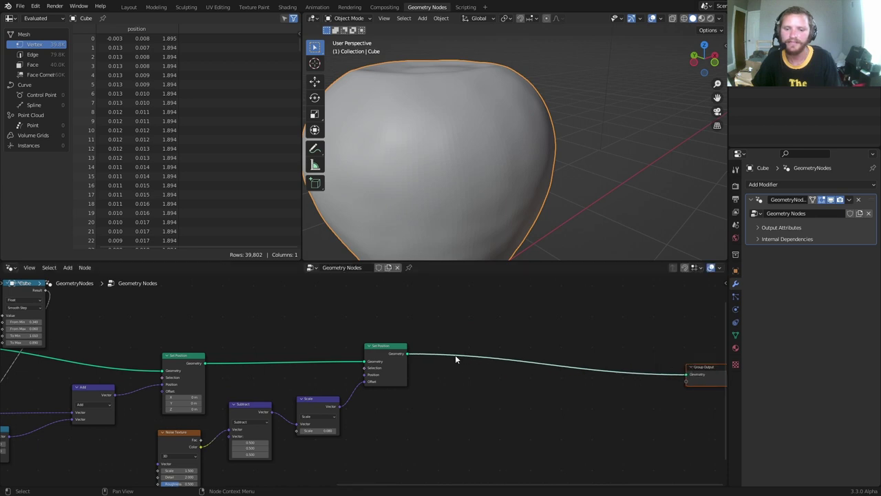
scroll(330, 365, down, 10)
middle_drag(226, 377, 355, 361)
scroll(463, 177, down, 5)
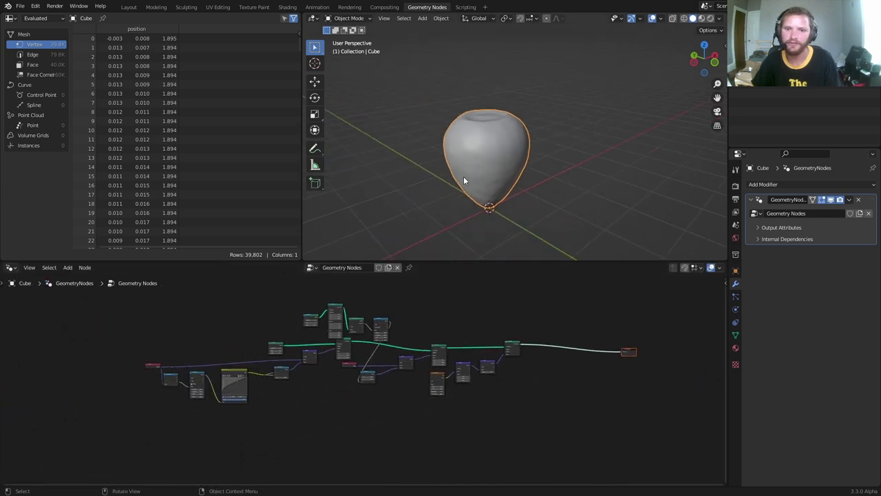
middle_drag(463, 176, 453, 158)
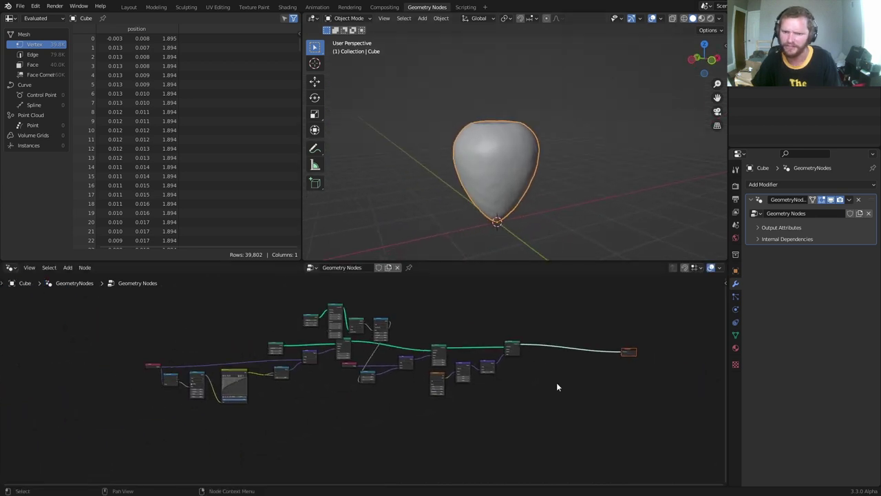
- Add a Distribute Points on Faces node and feed its Mesh input with the last Set Position node's geometry
scroll(567, 400, up, 10)
middle_drag(613, 342, 357, 385)
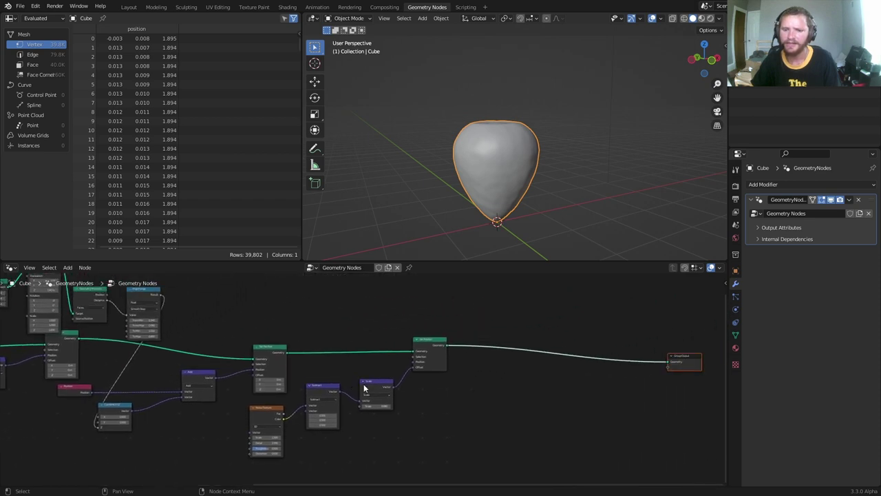
scroll(364, 387, up, 5)
middle_drag(517, 326, 401, 383)
key(shift+a)
click(399, 295)
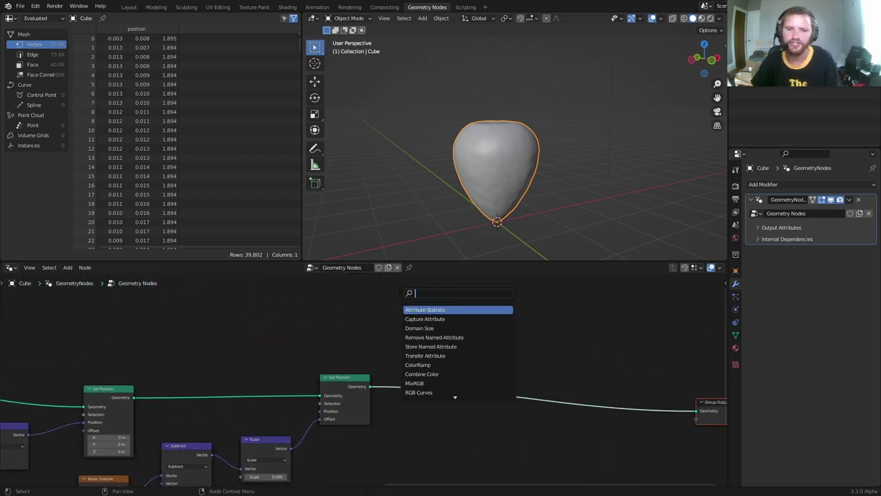
text(dist)
key(Return)
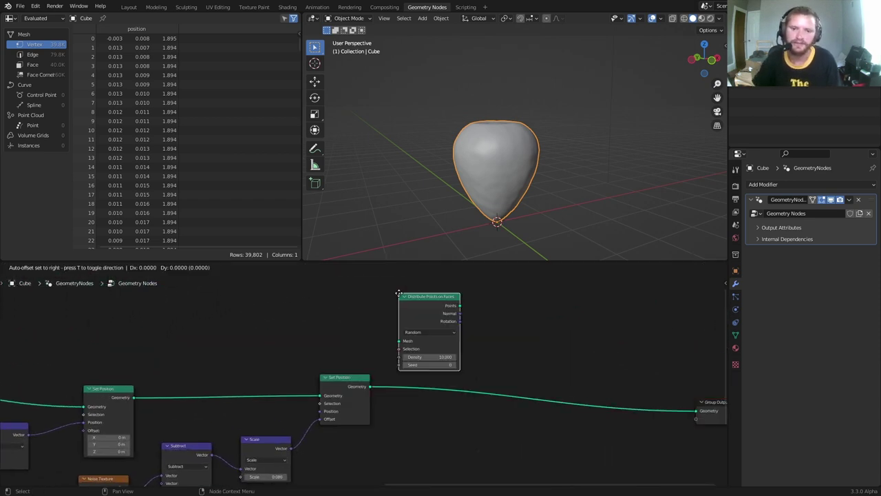
drag(371, 386, 400, 340)
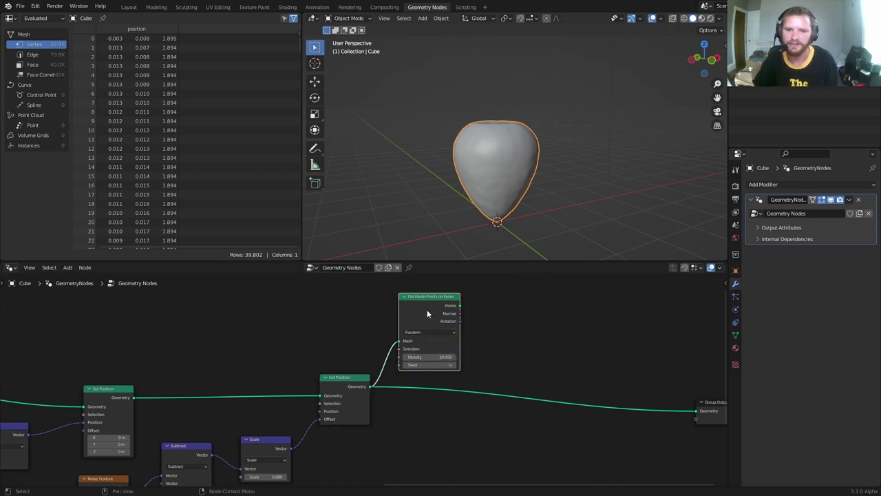
- Combine the distributed points with the strawberry mesh through a Join Geometry node and raise the random Density to 44.100
ctrl+shift+right_drag(438, 322, 364, 388)
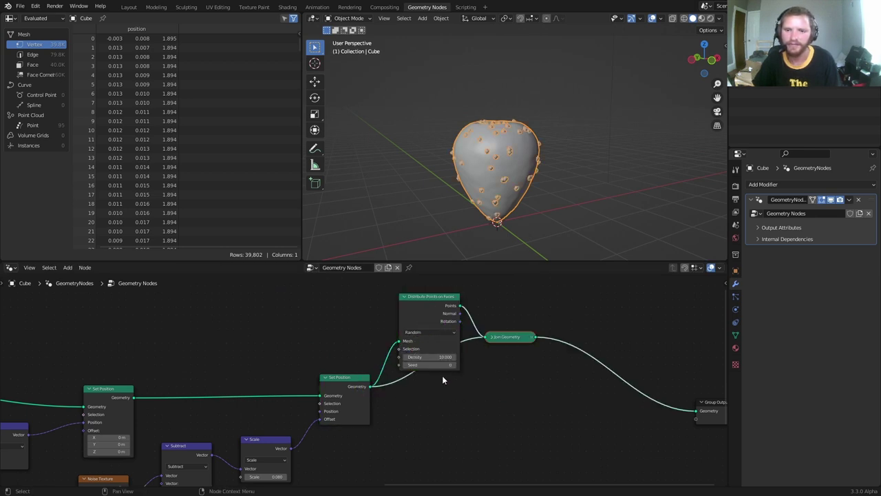
drag(508, 340, 520, 390)
drag(438, 357, 492, 356)
middle_drag(506, 165, 523, 142)
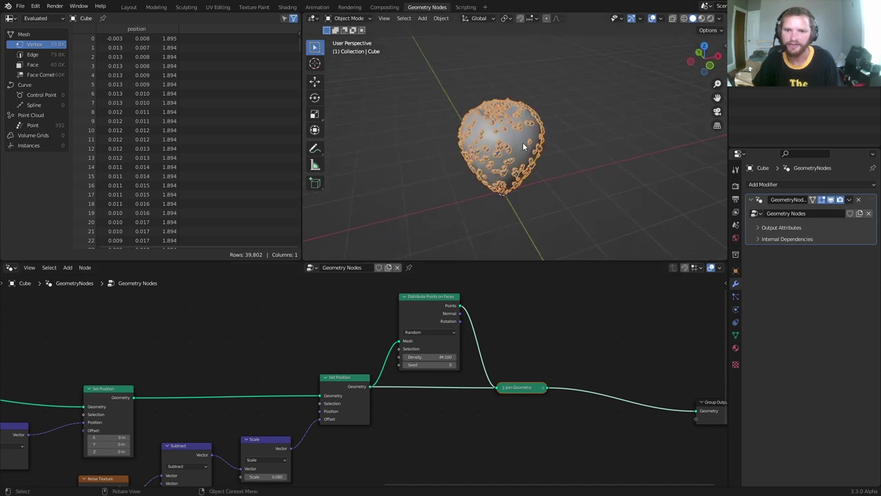
- Switch the point distribution method to Poisson Disk and set Distance Min to 0.13 m
scroll(430, 326, up, 2)
click(447, 309)
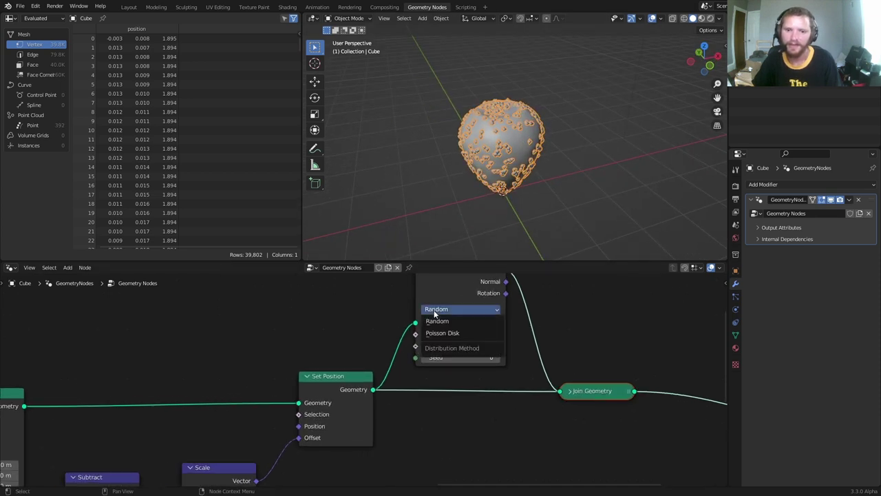
click(444, 332)
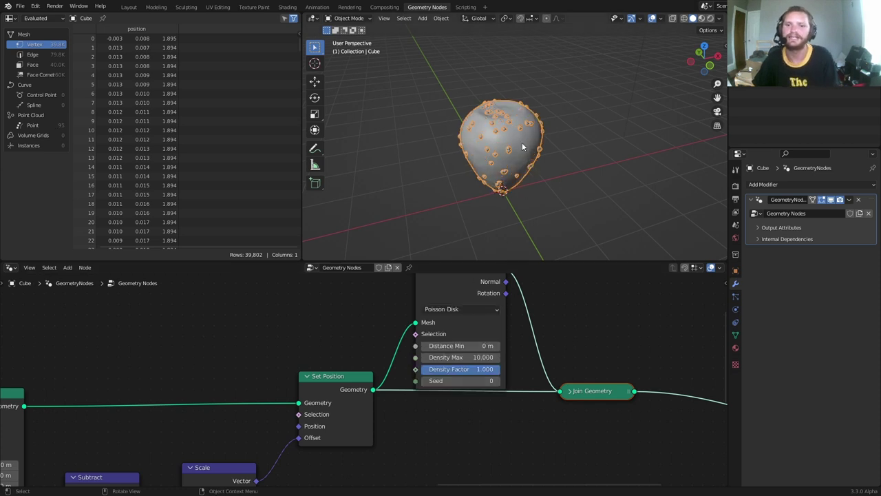
scroll(521, 145, up, 3)
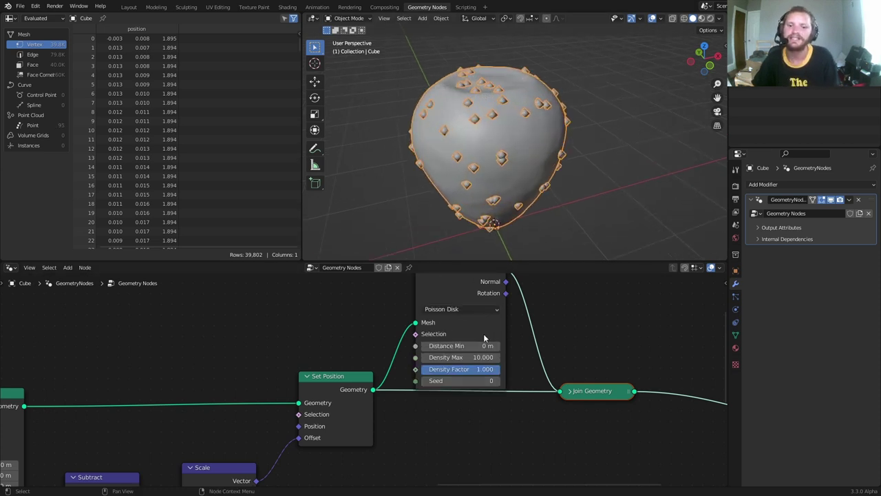
drag(446, 345, 460, 345)
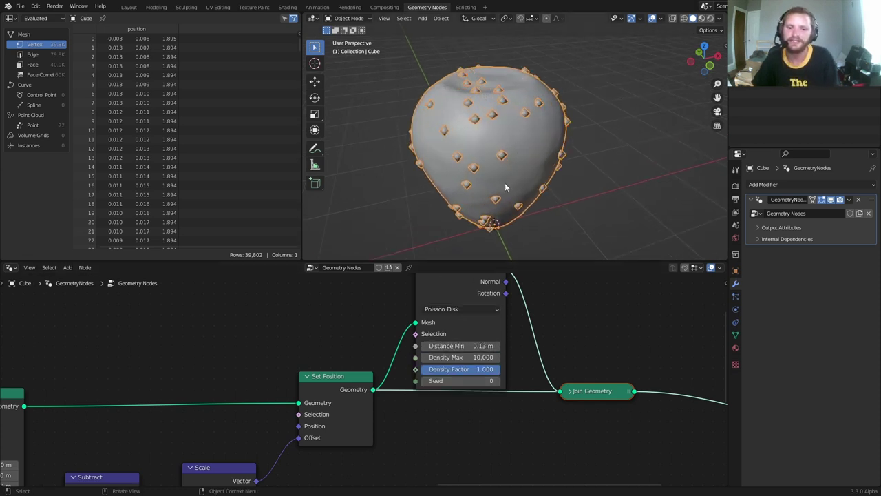
- Raise the Poisson Disk distribution's Density Max to 117.100 and reduce Distance Min to 0.07 m
middle_drag(505, 182, 512, 173)
drag(474, 358, 512, 357)
middle_drag(468, 148, 479, 127)
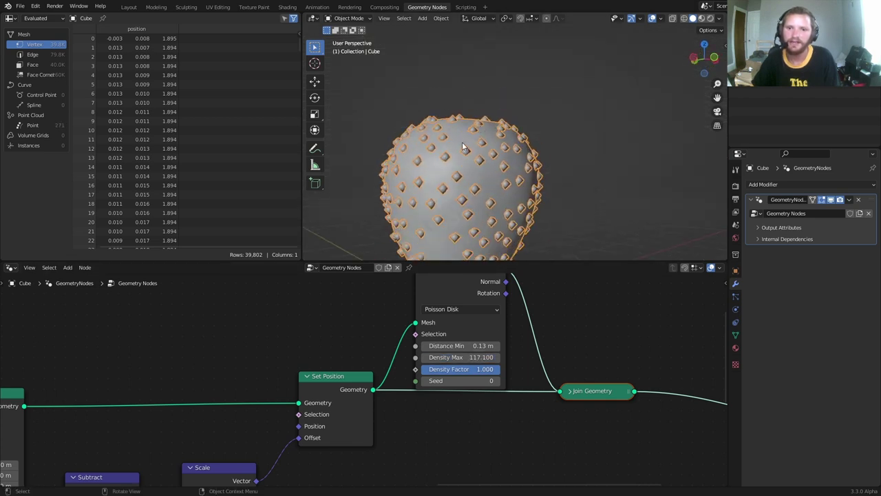
shift+middle_drag(463, 165, 477, 128)
shift+drag(460, 345, 427, 346)
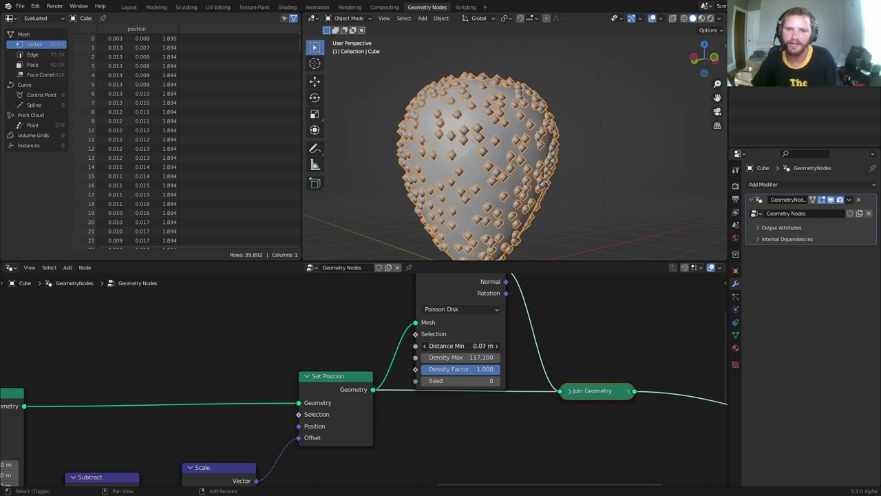
scroll(496, 185, down, 3)
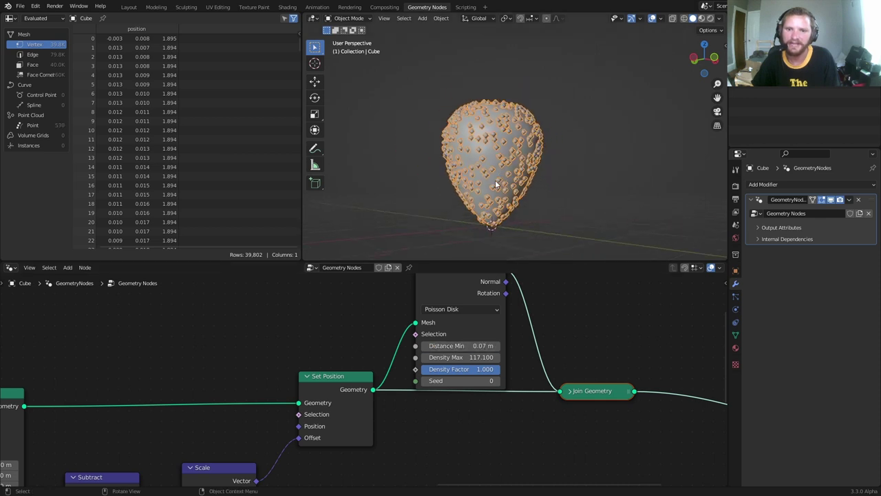
- Try Seed values up to 3 for the point distribution, and return the Seed to 0
click(497, 381)
click(497, 382)
click(497, 380)
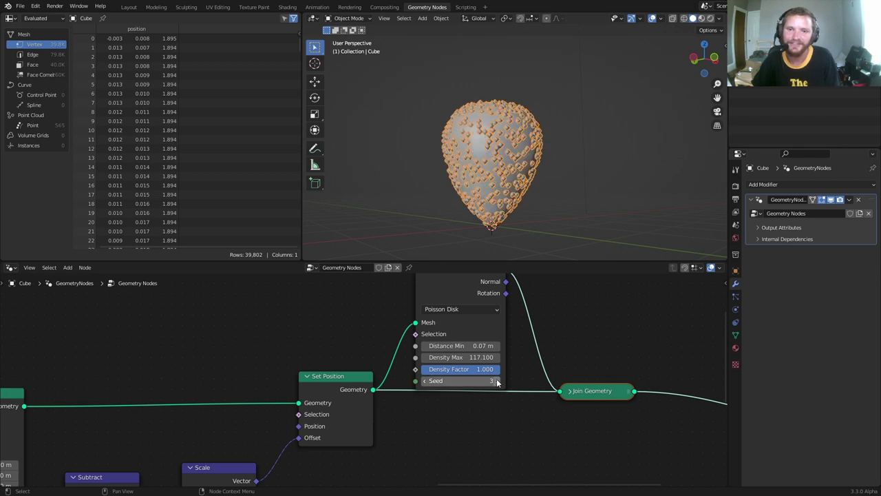
click(481, 380)
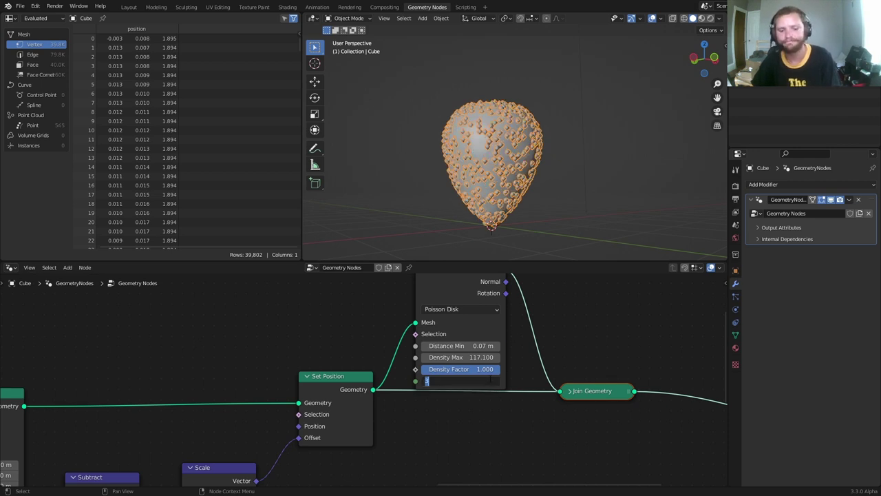
text(0)
key(Return)
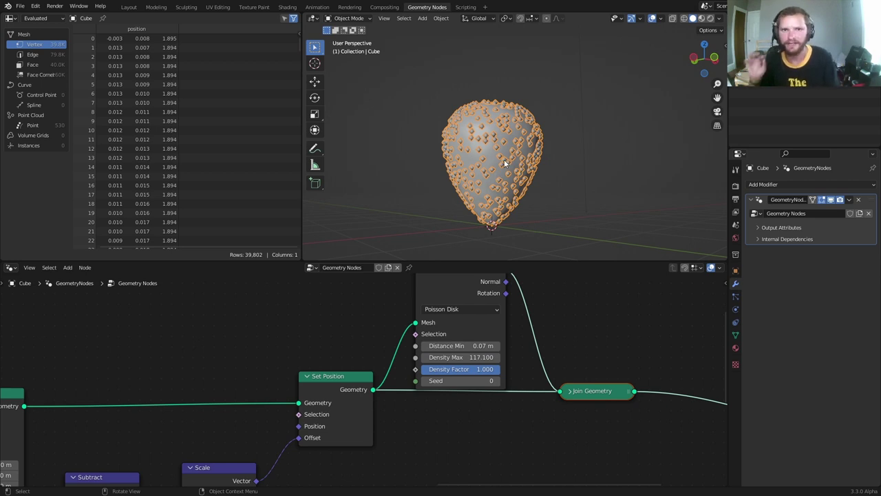
- Save the file and examine the distributed points on the strawberry up close
key(ctrl+s)
scroll(503, 159, up, 5)
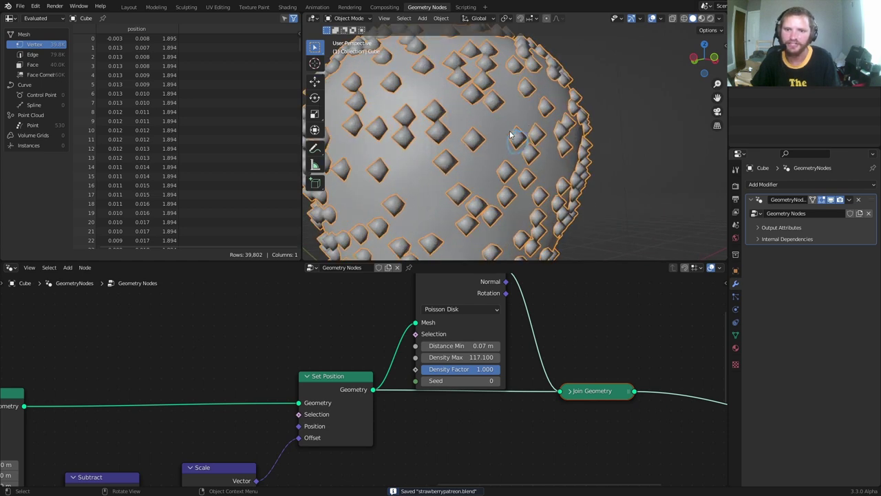
middle_drag(498, 134, 511, 159)
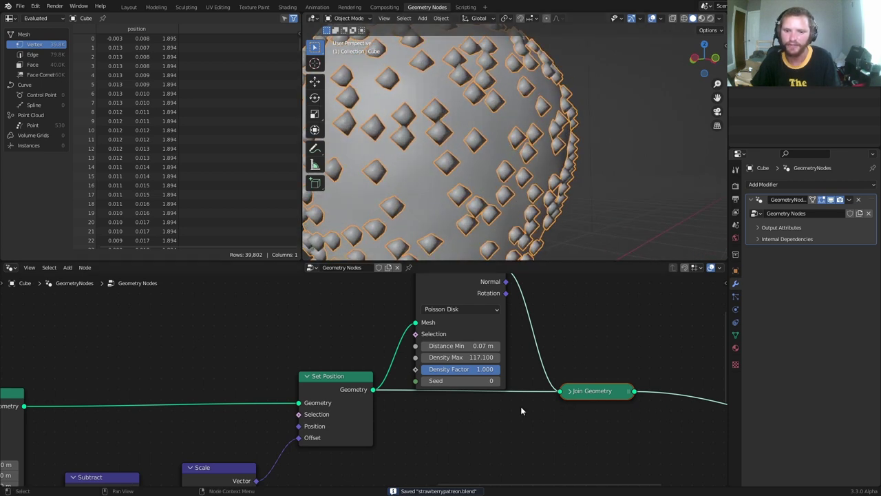
- Dissolve the Join Geometry node so only the points reach the output, and move the last Set Position node lower
click(610, 395)
key(ctrl+x)
drag(341, 383, 344, 415)
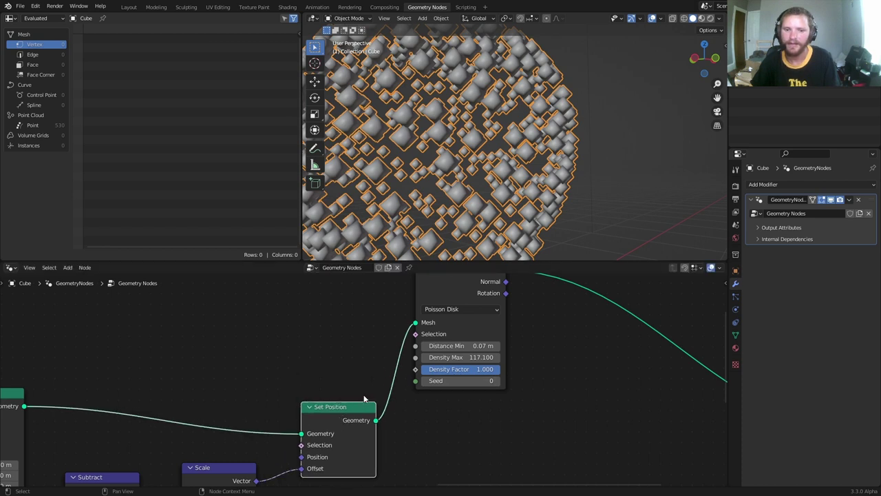
scroll(368, 389, down, 2)
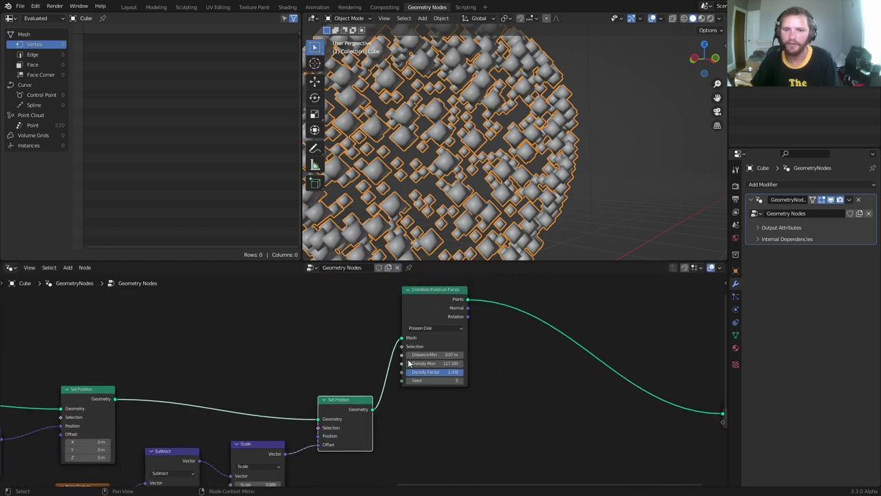
scroll(488, 351, down, 1)
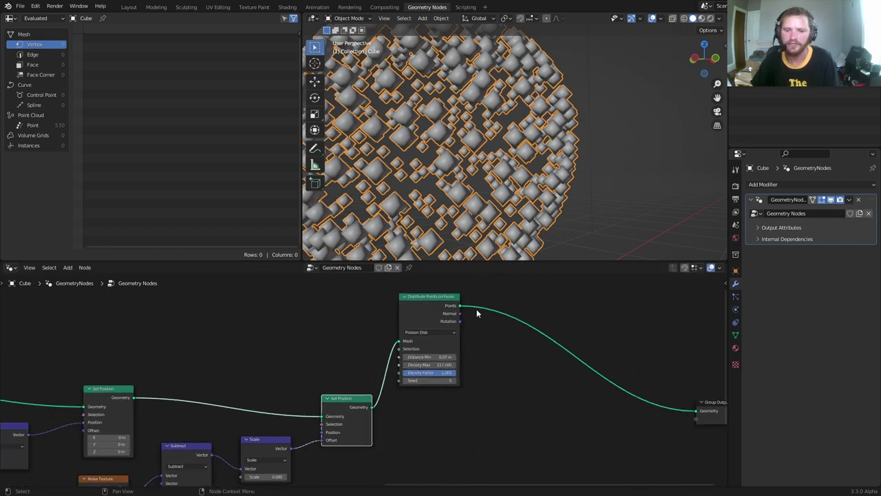
- Add a Geometry Proximity node with the distributed points as its Target, and set its target geometry to Points
drag(461, 306, 473, 303)
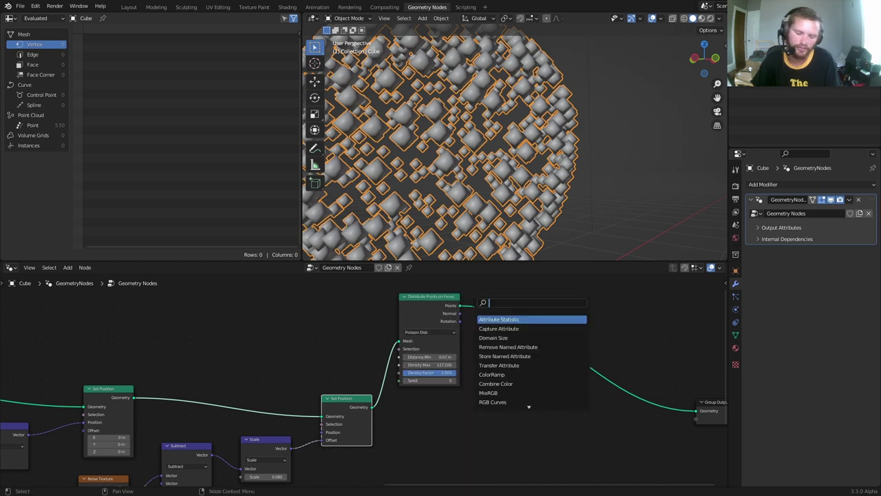
text(pro)
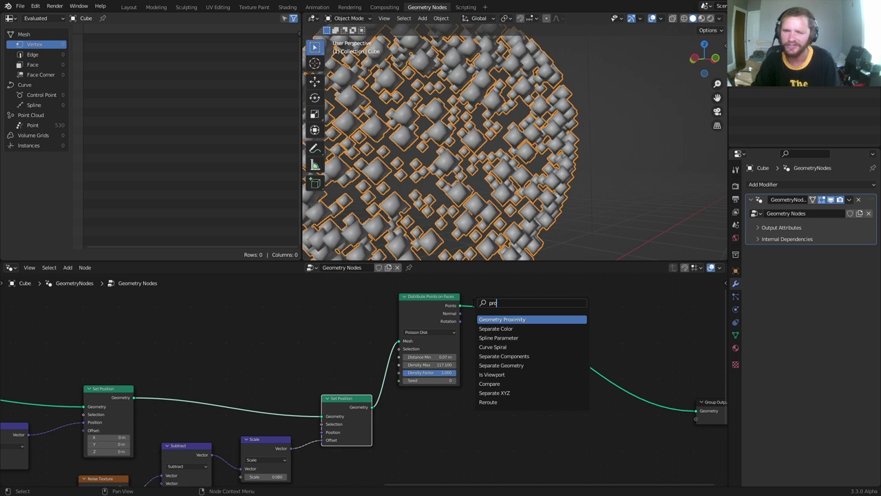
key(Return)
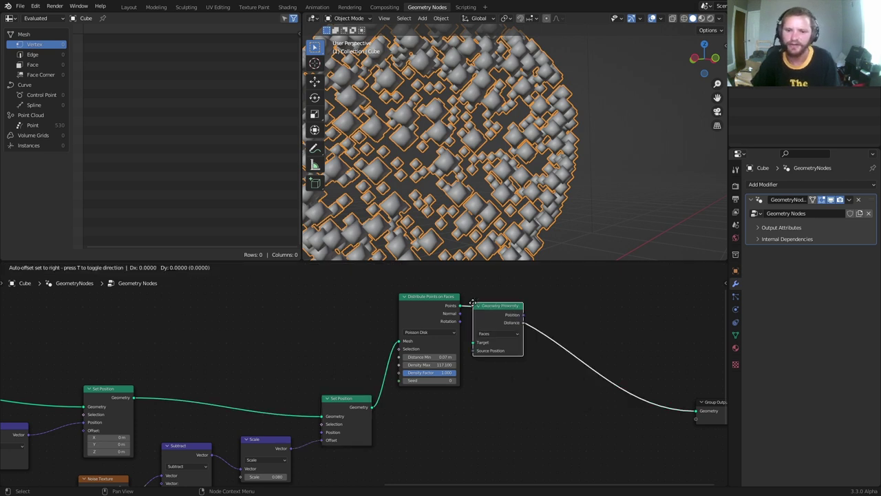
click(487, 302)
scroll(526, 335, up, 1)
click(532, 326)
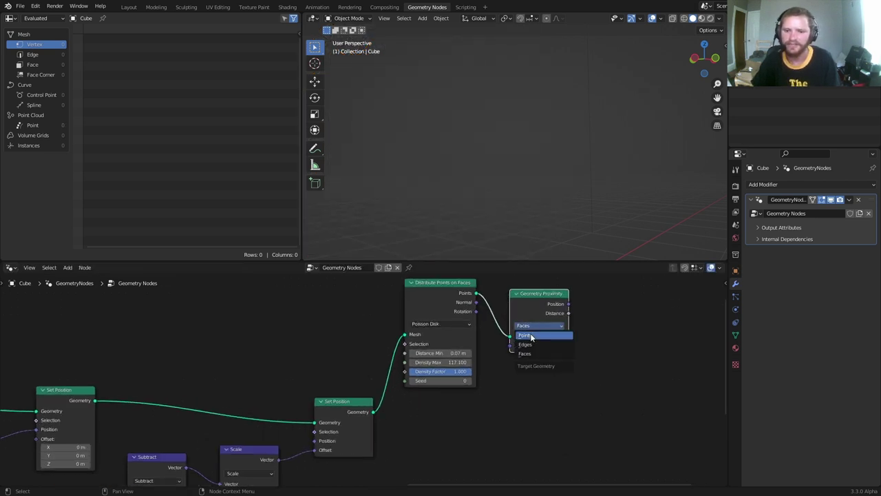
click(529, 333)
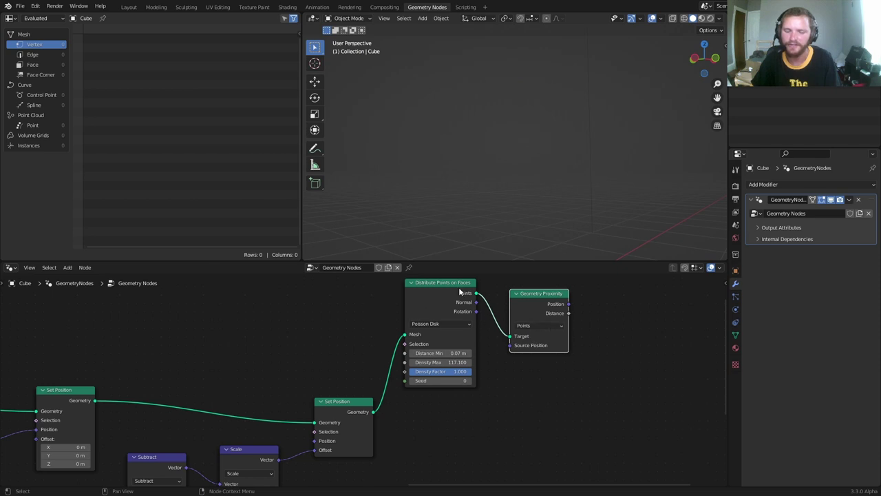
- Duplicate the last Set Position node and connect the copy between the original's geometry and the Group Output
middle_drag(501, 391, 435, 356)
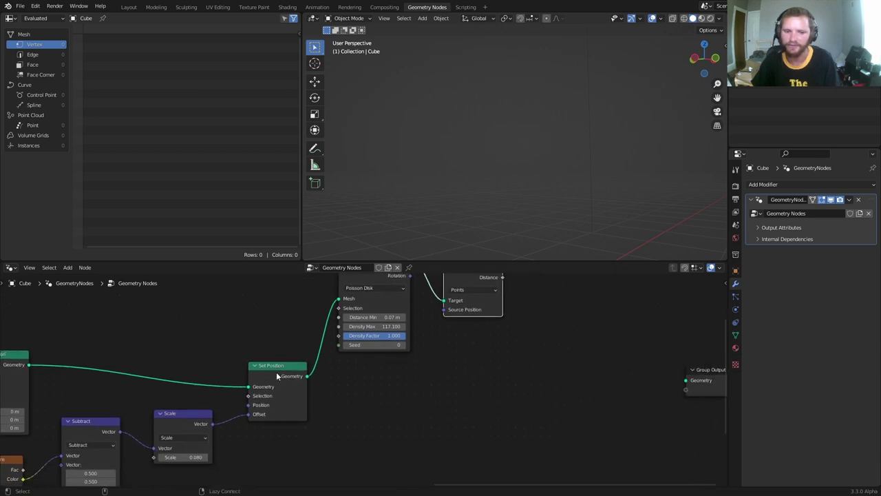
alt+shift+click(276, 376)
key(shift+d)
click(535, 369)
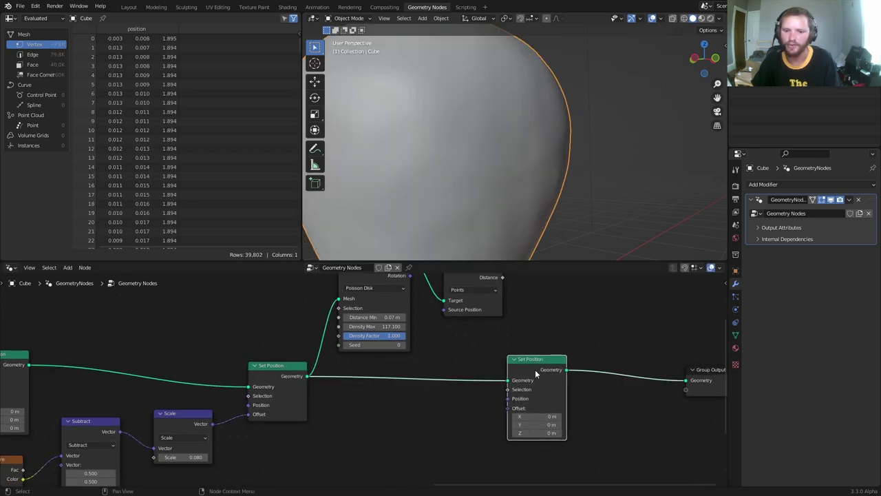
scroll(475, 172, down, 5)
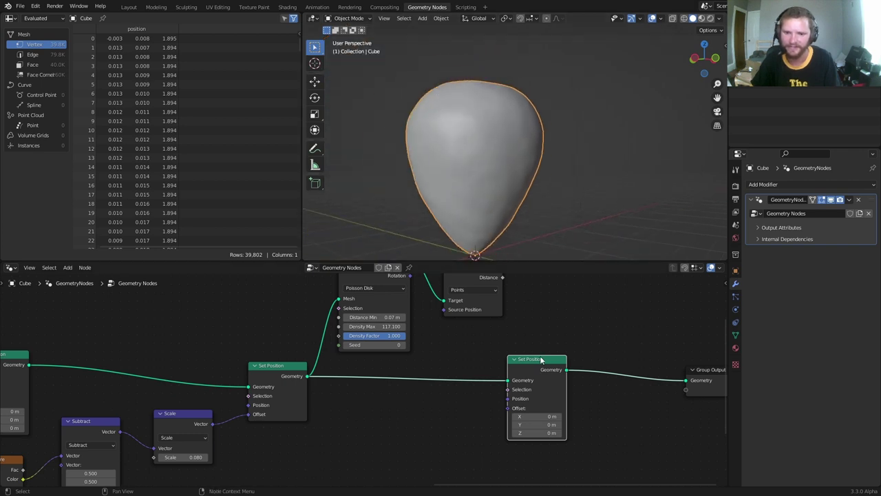
- Reposition the last Set Position node and feed its Position input from a new Position node
drag(546, 369, 574, 354)
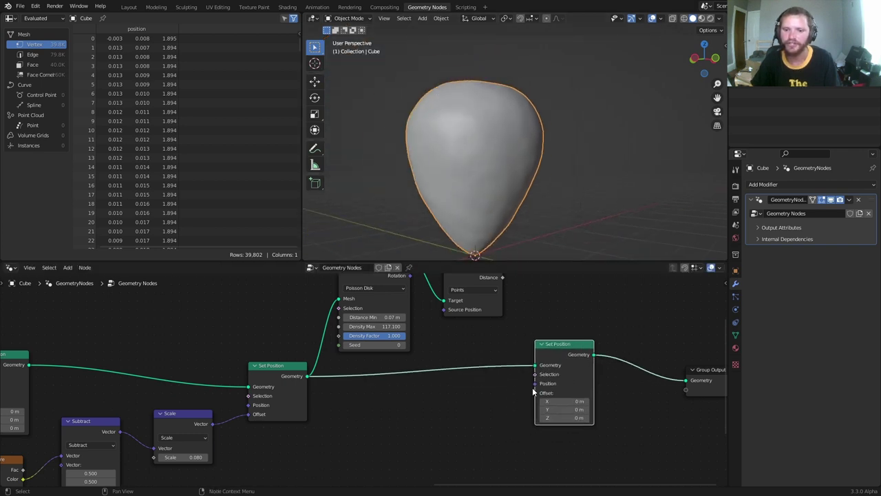
drag(537, 386, 417, 395)
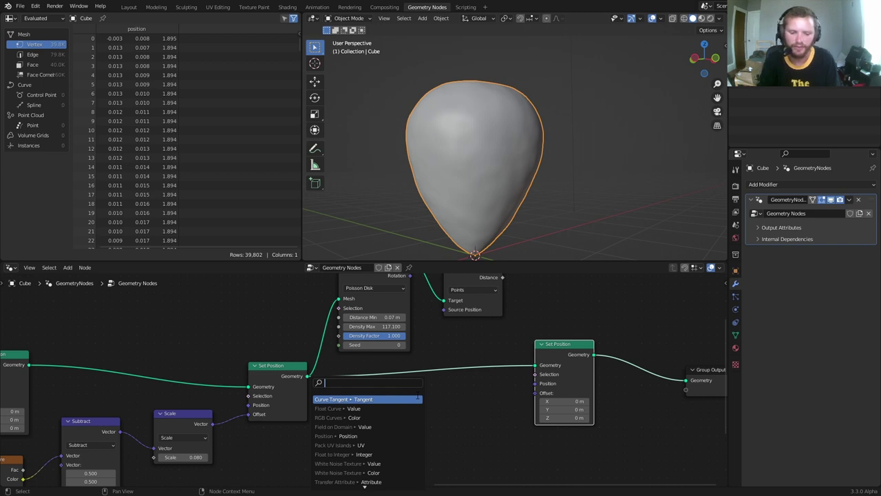
text(pos)
key(Return)
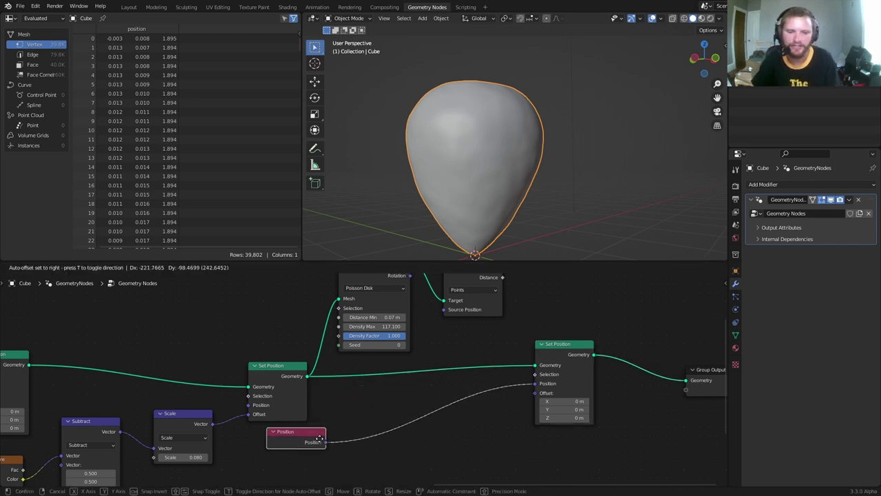
click(313, 439)
- Insert a Vector Math node set to Add between the Position node and the last Set Position node
key(shift+a)
click(296, 296)
text(ve)
key(Down)
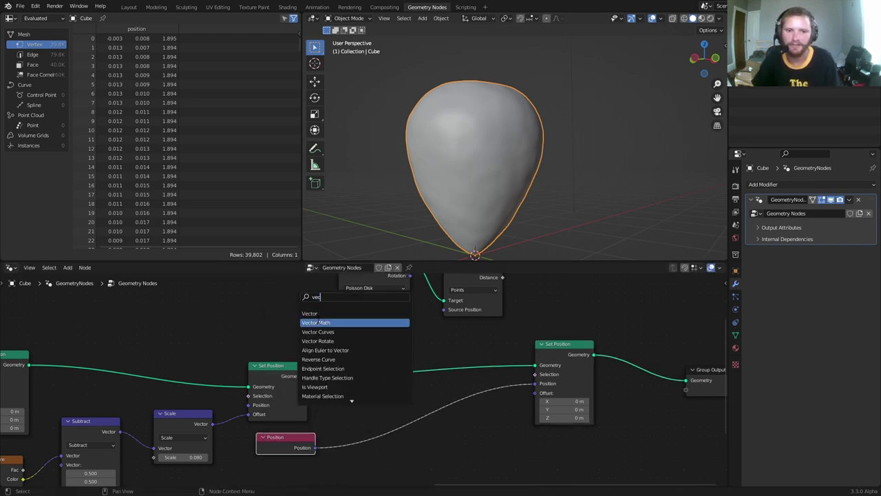
key(Return)
click(420, 421)
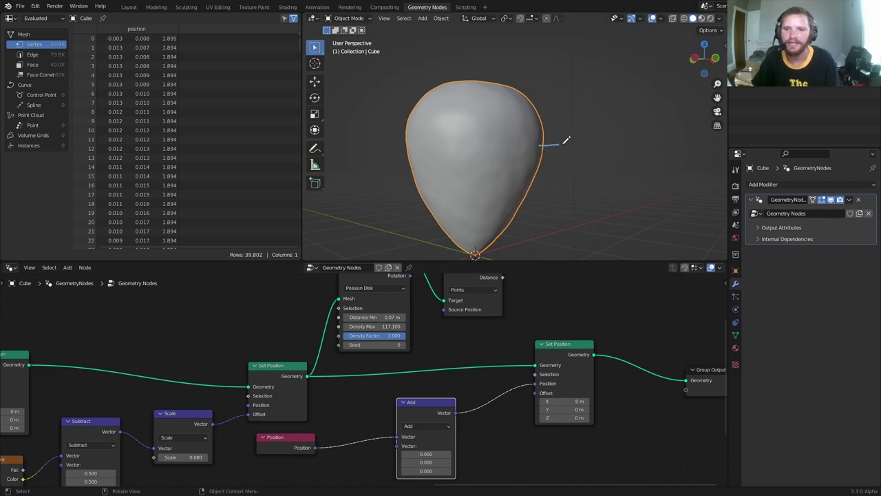
mouse_move(563, 144)
mouse_down()
mouse_move(532, 150)
mouse_move(549, 147)
mouse_up()
key(ctrl+z)
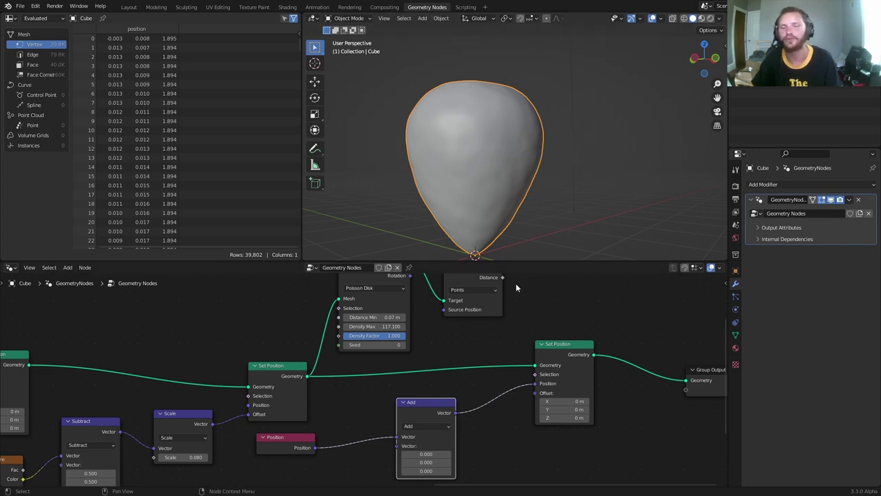
- Add a Normal node and connect it to the second vector input of the new Add node
middle_drag(390, 412, 455, 324)
scroll(448, 356, up, 4)
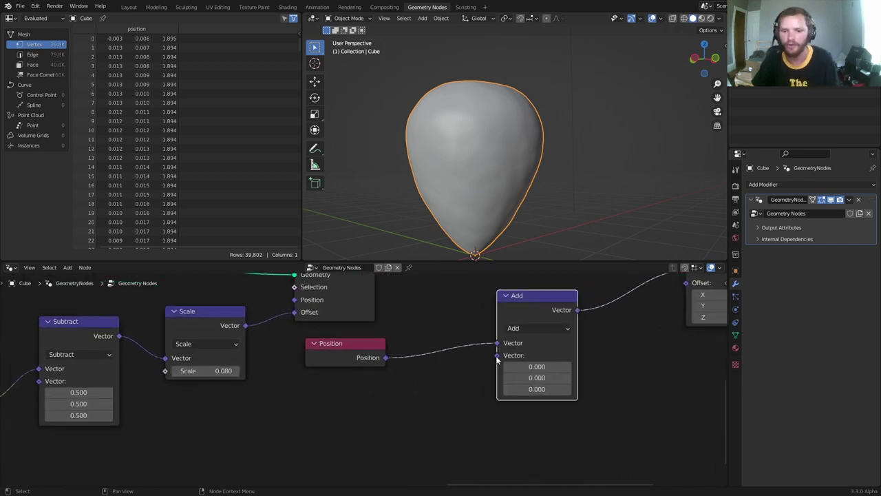
drag(497, 356, 327, 383)
text(normal)
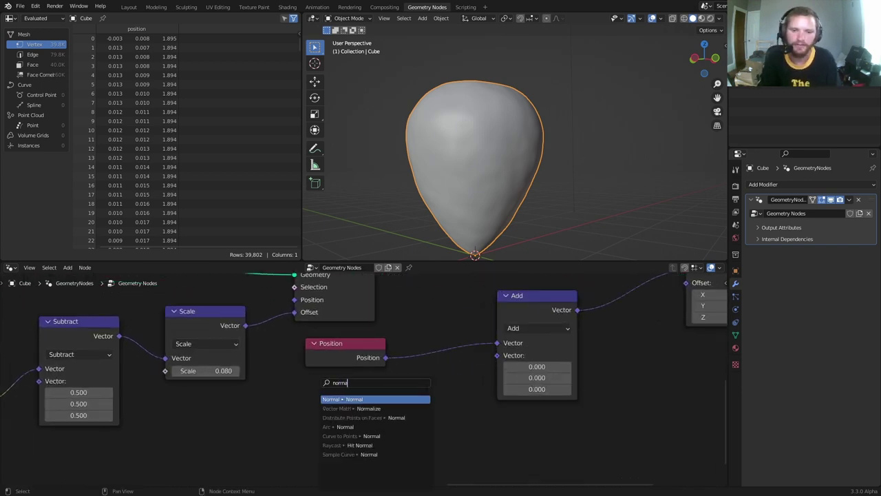
key(Return)
click(393, 392)
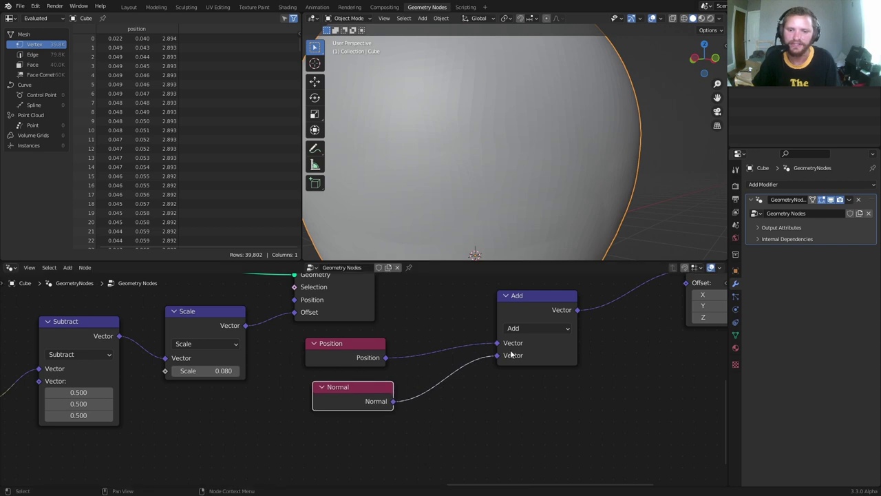
ctrl+scroll(531, 327, down, 1)
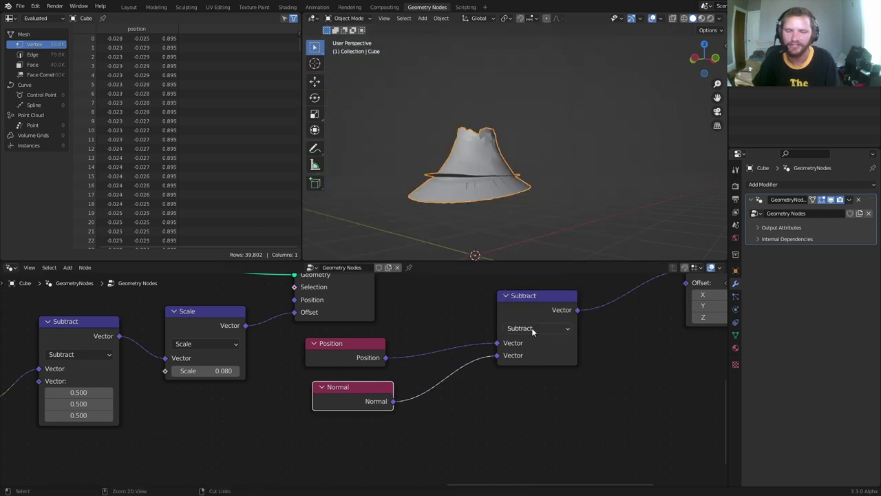
ctrl+scroll(531, 327, up, 1)
- Duplicate the Add node between Normal and Add, and set the copy's operation to Scale
drag(386, 387, 336, 395)
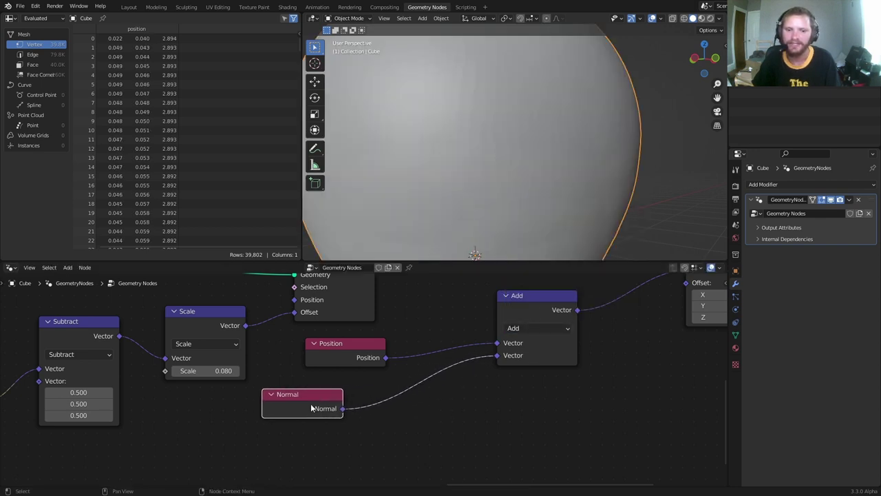
key(shift+d)
click(445, 390)
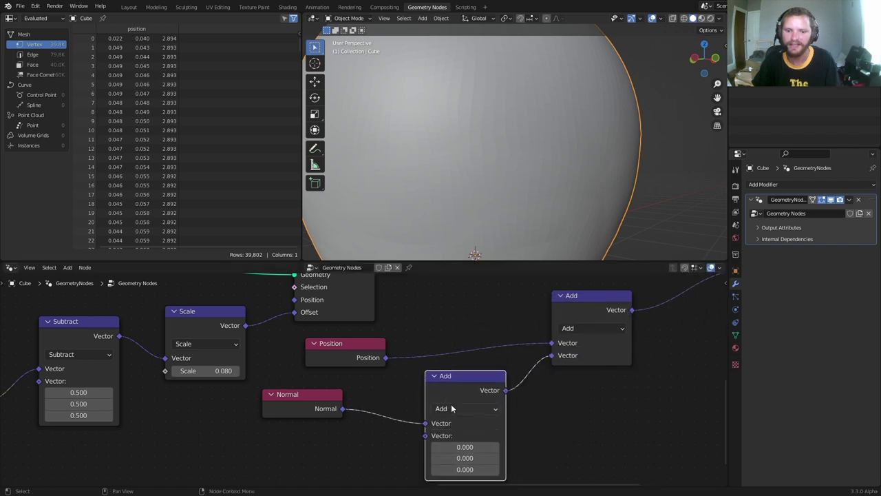
click(454, 408)
click(463, 222)
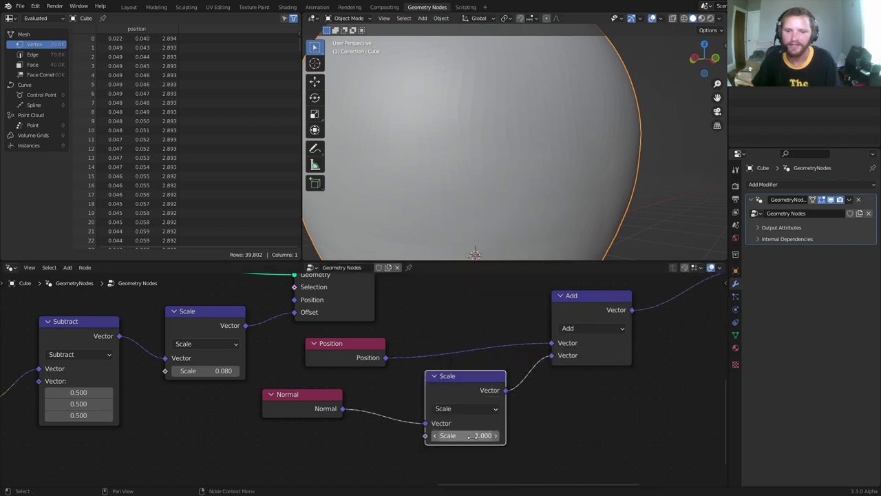
shift+drag(467, 434, 389, 435)
key(ctrl+z)
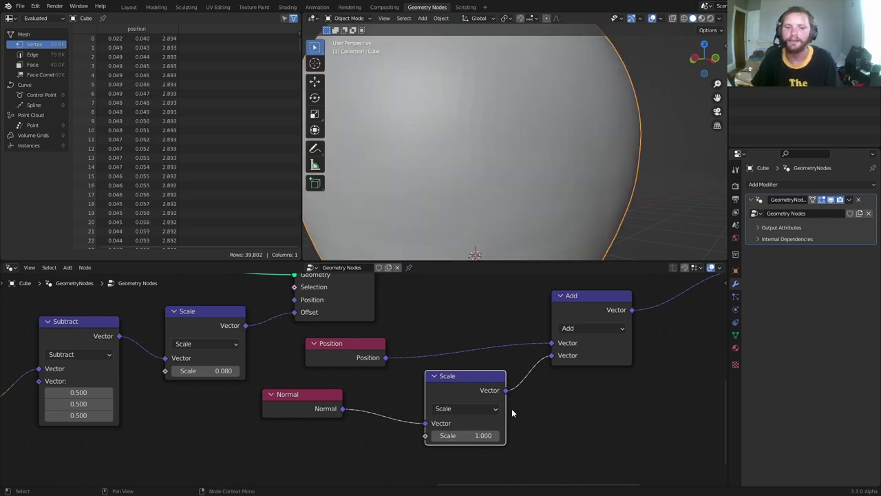
- Make room in the node chain, move Geometry Proximity lower, and connect its Distance output to the Scale node's Scale input
scroll(511, 403, down, 5)
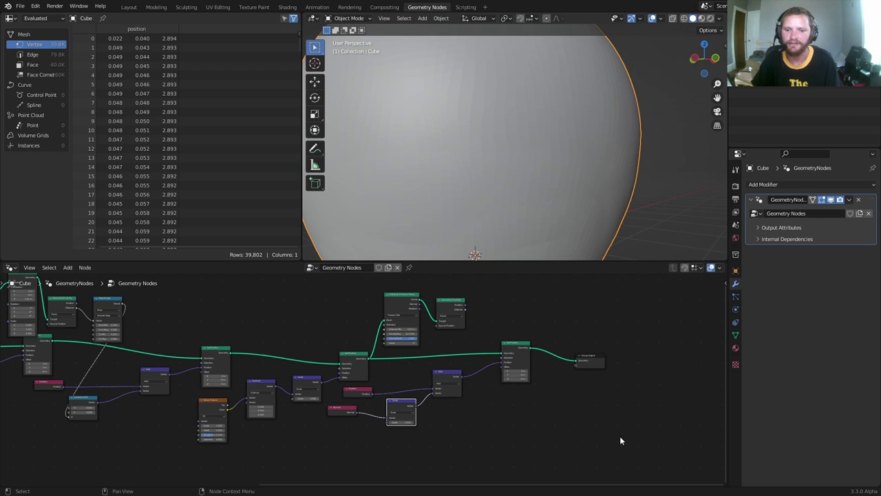
drag(619, 441, 409, 358)
key(g)
click(523, 346)
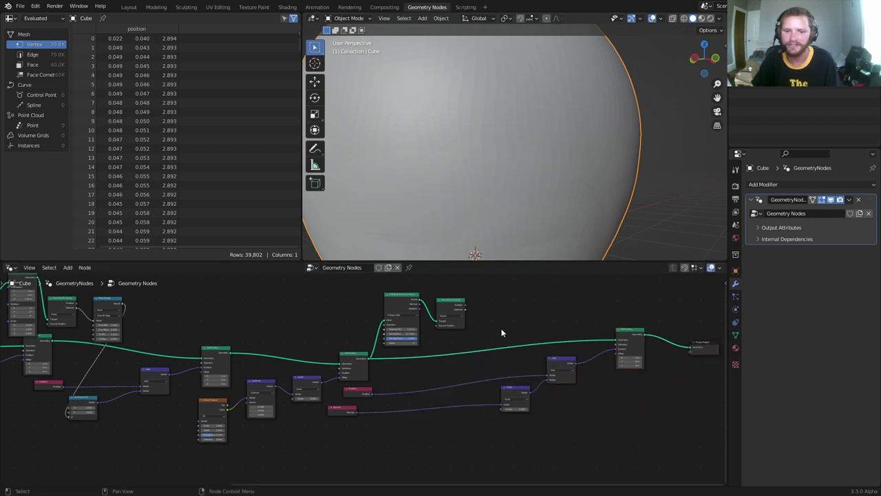
scroll(501, 332, up, 2)
drag(474, 285, 410, 359)
scroll(539, 383, up, 3)
drag(291, 315, 527, 427)
middle_drag(507, 176, 488, 151)
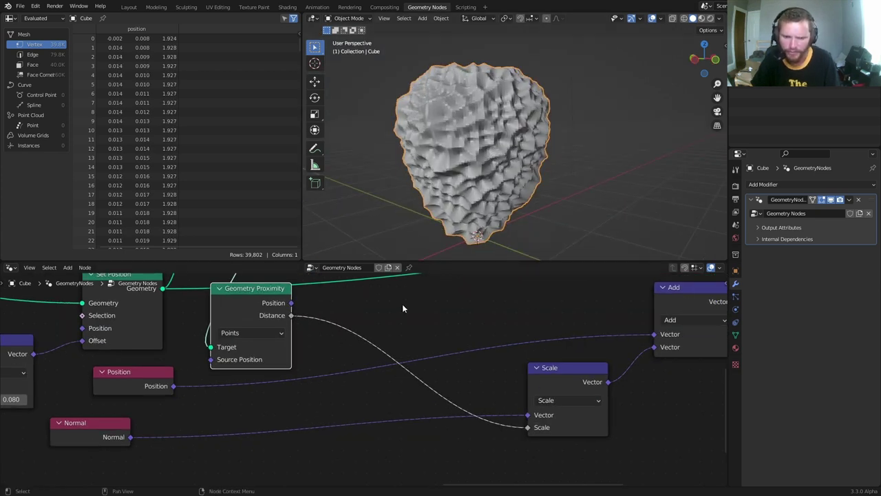
- Insert a ColorRamp node between Geometry Proximity's Distance and the Scale node
key(shift+a)
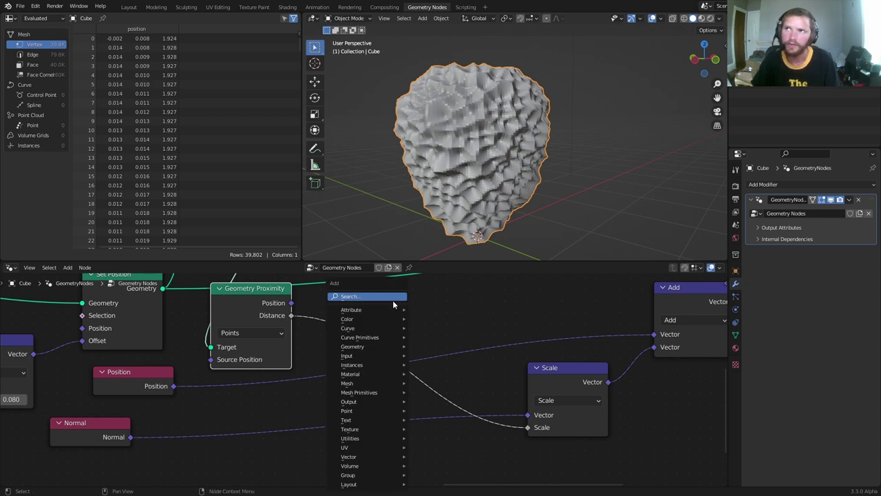
click(393, 299)
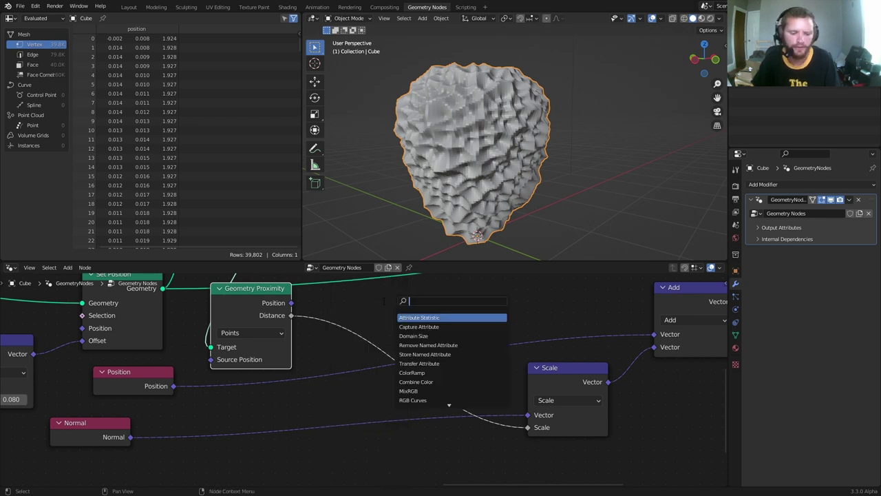
text(color)
key(Down)
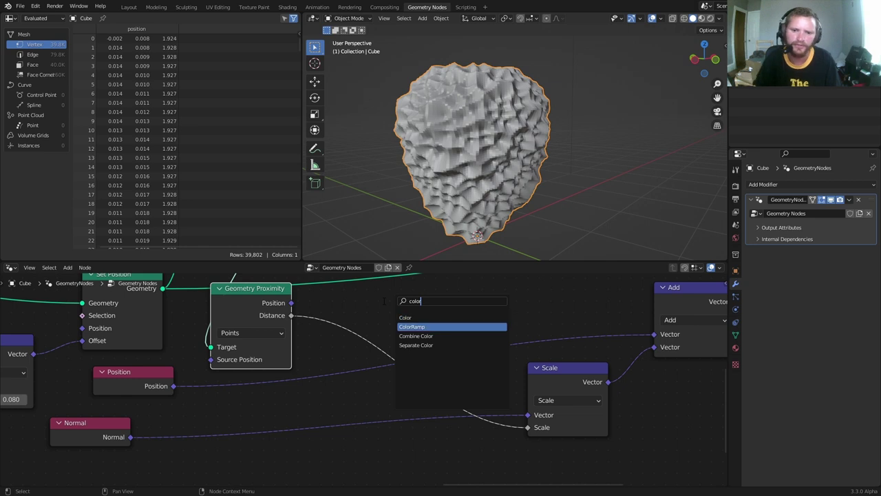
key(Return)
click(355, 298)
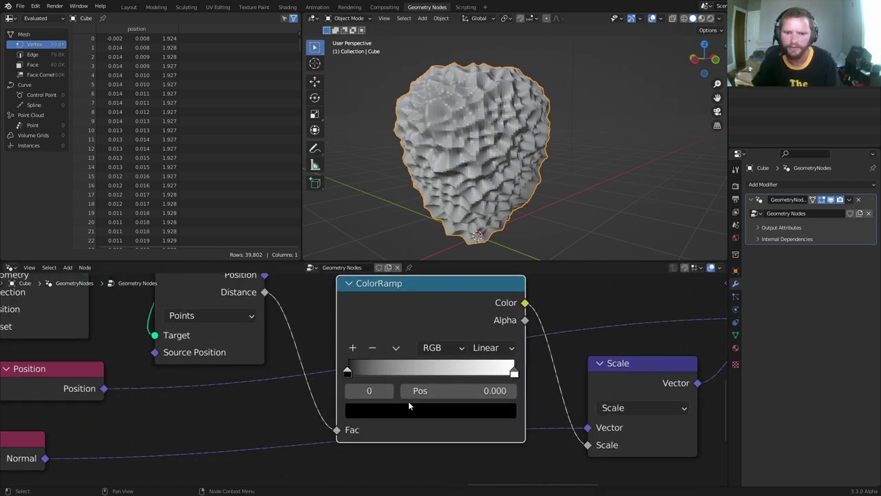
- Try reversing the ColorRamp so white sits at 0.000 and black at 1.000, and test other stop positions
scroll(408, 400, up, 2)
drag(433, 390, 523, 391)
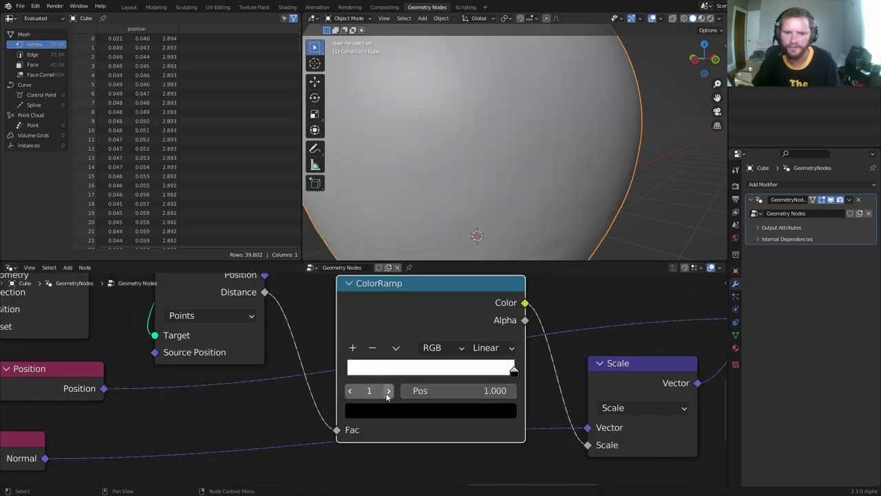
drag(435, 390, 386, 390)
click(351, 390)
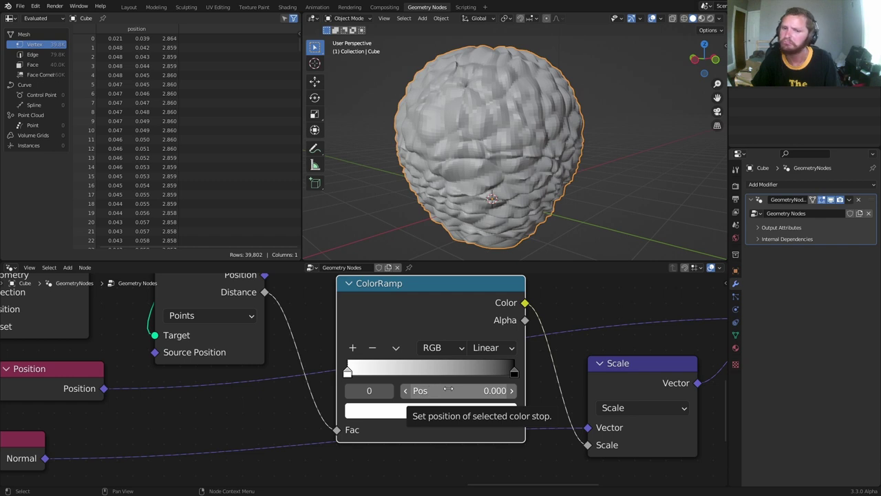
click(388, 390)
shift+drag(478, 390, 392, 390)
key(ctrl+z)
key(ctrl+z)
key(ctrl+z)
key(ctrl+z)
key(ctrl+z)
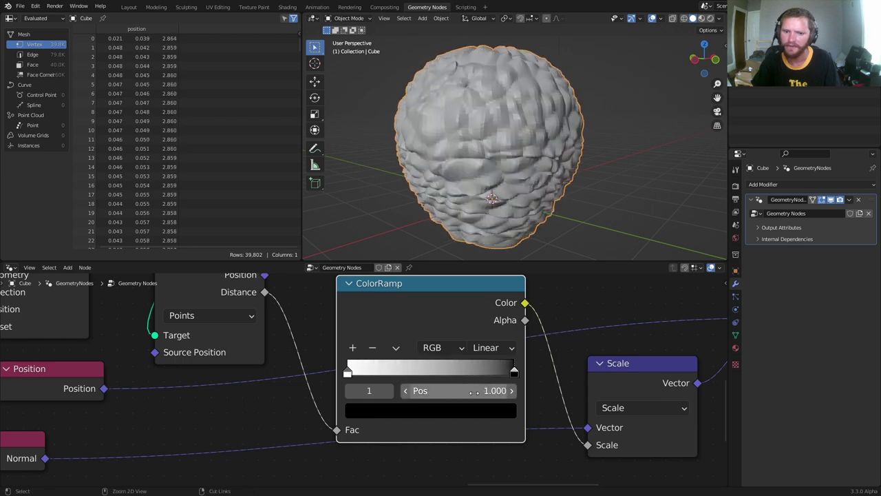
- Place the ColorRamp's black stop just after the start and set the end stop at 1.000 to grey with value 0.164
drag(473, 390, 398, 371)
scroll(525, 196, up, 4)
click(388, 391)
click(409, 412)
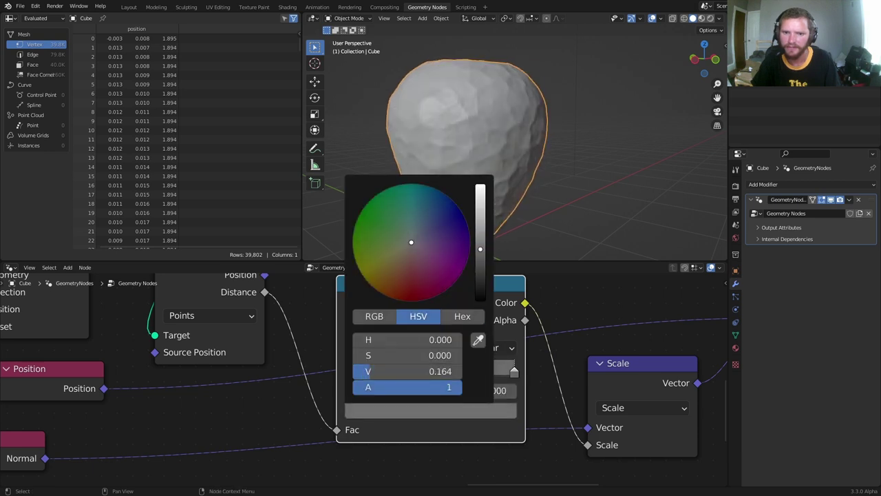
middle_drag(462, 124, 560, 130)
scroll(453, 132, up, 2)
scroll(557, 135, up, 1)
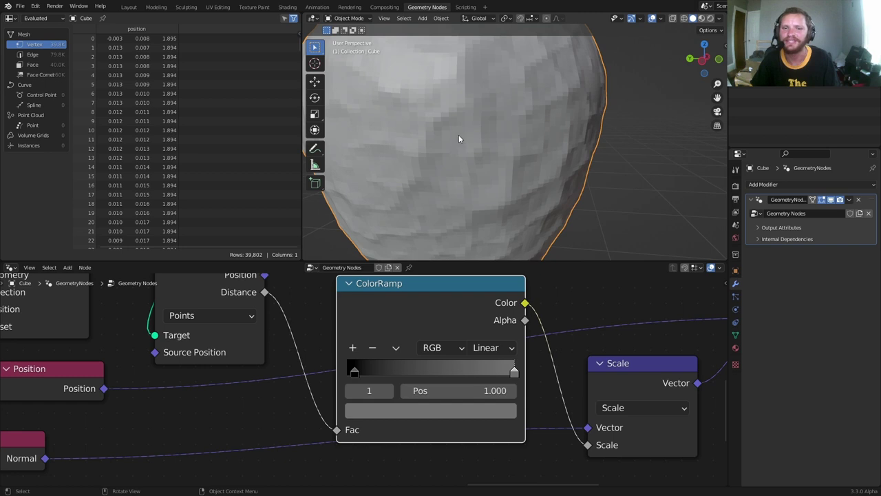
drag(456, 132, 455, 131)
key(ctrl+z)
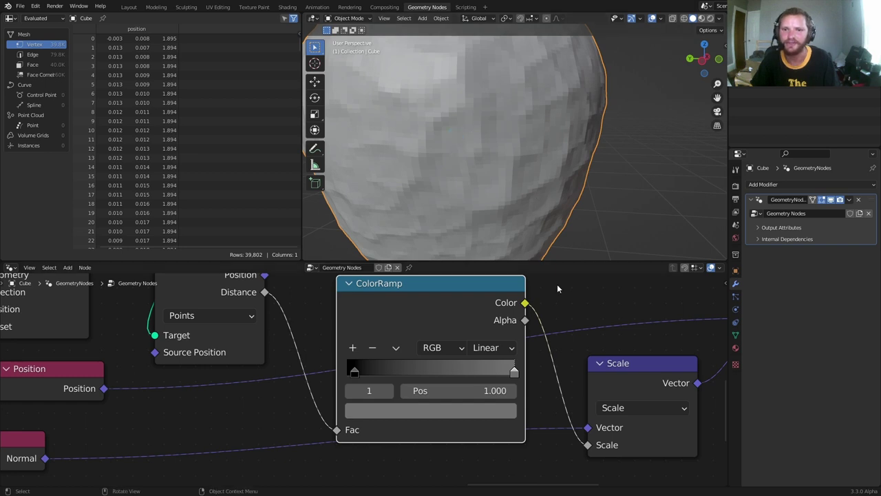
- Insert a Set Shade Smooth node between the last Set Position node and the Group Output, and inspect the strawberry
scroll(608, 360, down, 7)
middle_drag(636, 360, 375, 408)
key(shift+a)
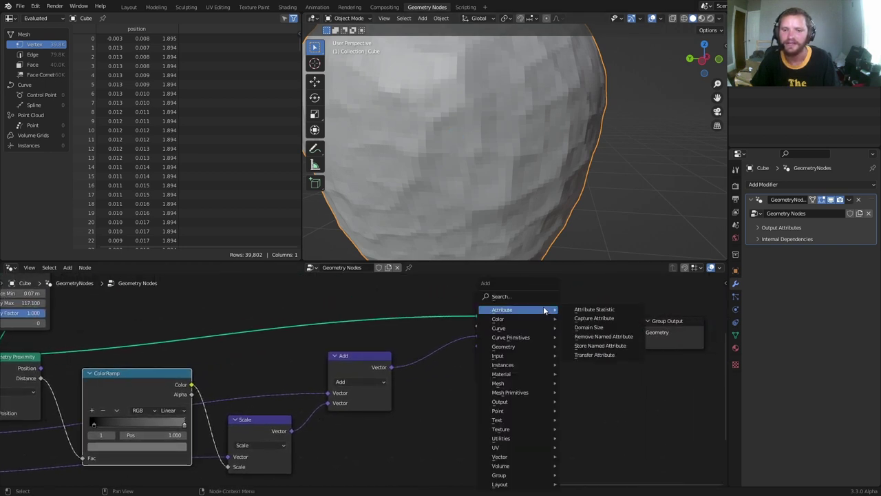
click(547, 303)
text(shad)
click(561, 323)
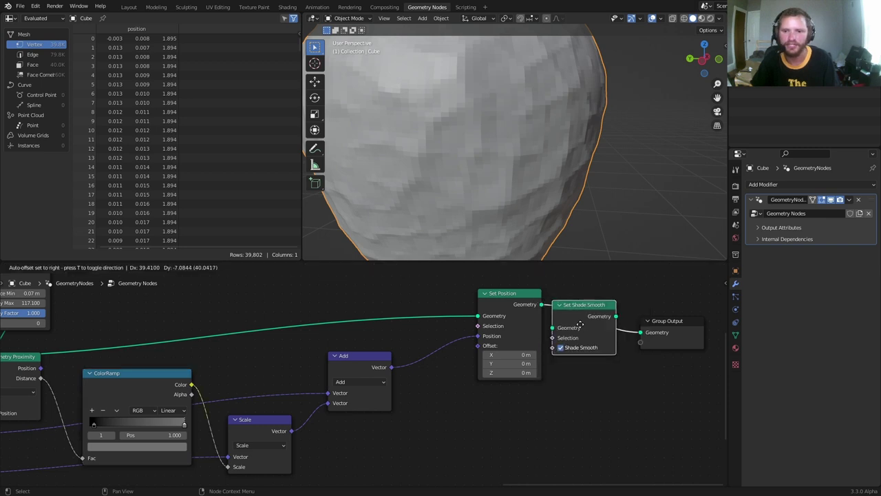
click(578, 323)
scroll(523, 159, down, 3)
mouse_move(520, 161)
middle_down()
mouse_move(489, 161)
mouse_move(512, 173)
middle_up()
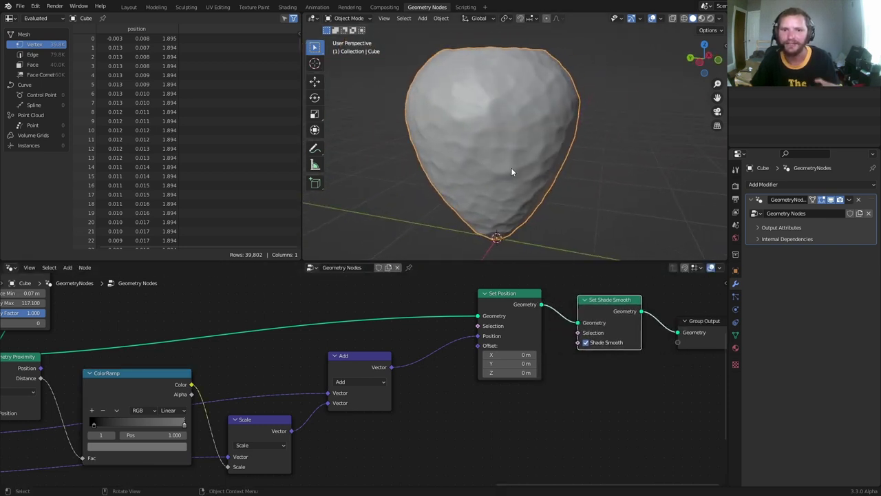
mouse_move(580, 152)
middle_down()
mouse_move(538, 148)
mouse_move(567, 159)
middle_up()
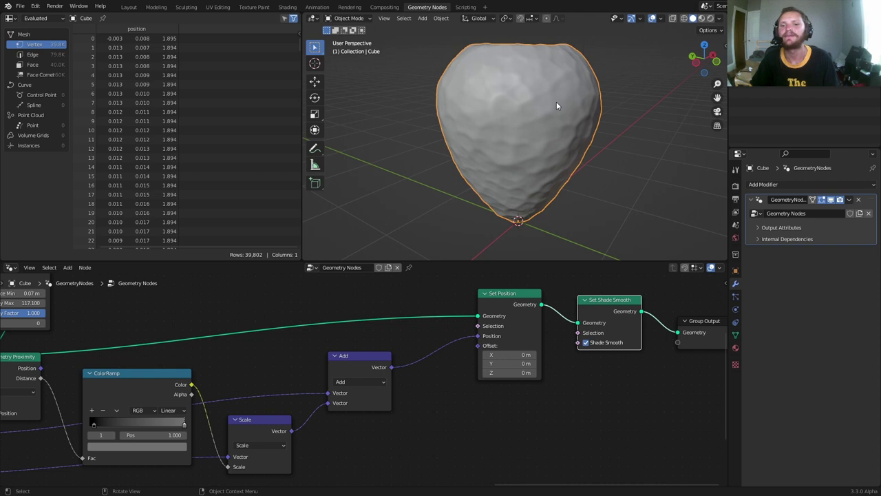
- Join the distributed points with the Set Shade Smooth output using Join Geometry, and move the Group Output further along the chain
scroll(534, 369, down, 4)
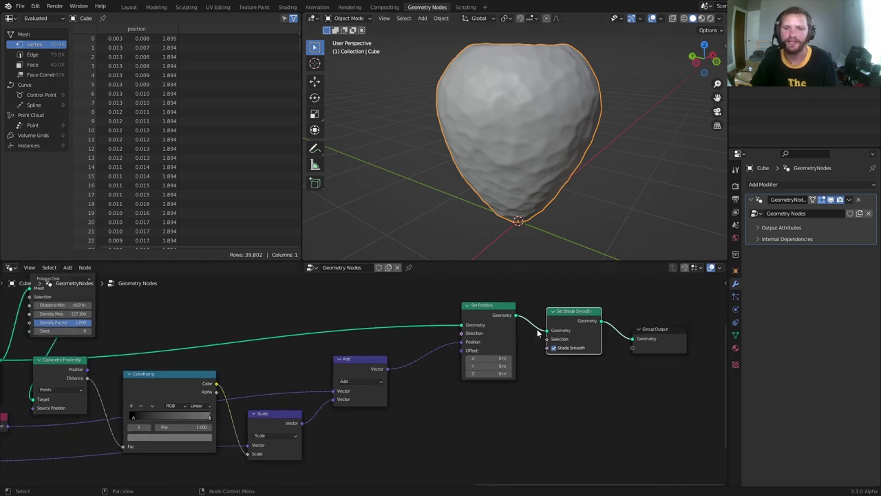
ctrl+shift+right_drag(535, 369, 151, 336)
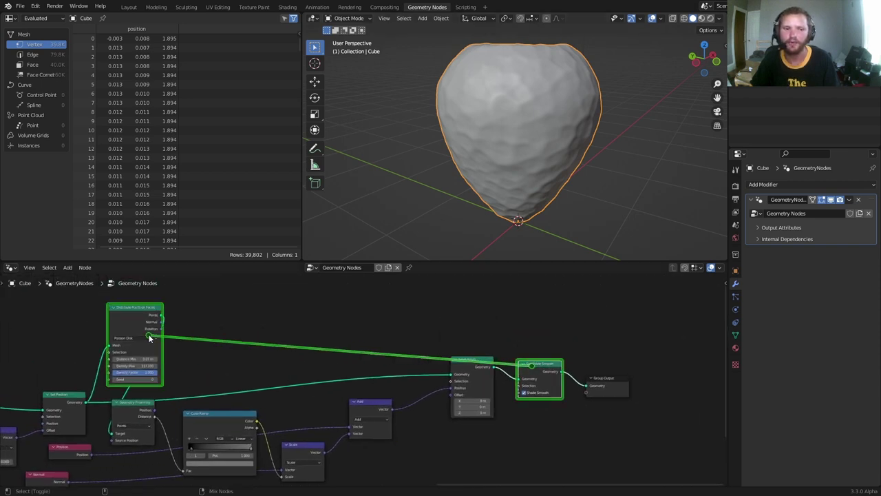
scroll(525, 112, up, 5)
middle_drag(525, 112, 510, 152)
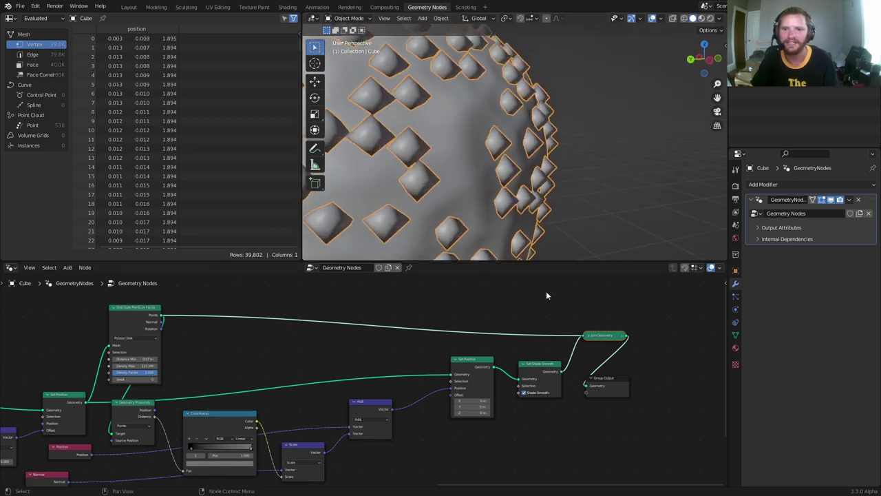
drag(615, 378, 682, 380)
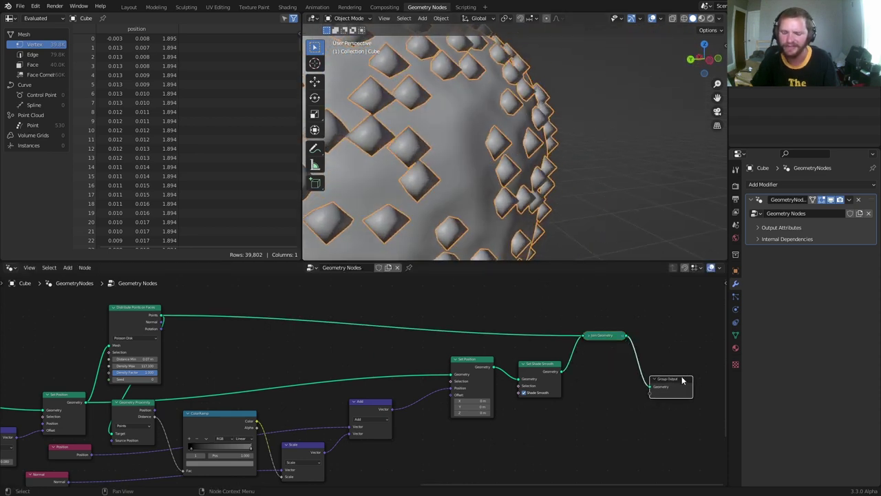
- Route the Set Shade Smooth node directly to the Group Output and inspect the strawberry body without the points
scroll(416, 111, down, 6)
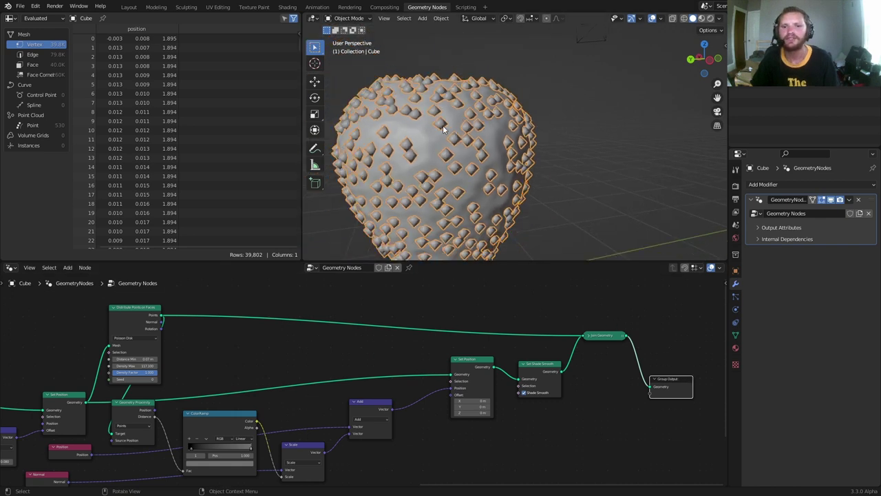
ctrl+shift+click(549, 379)
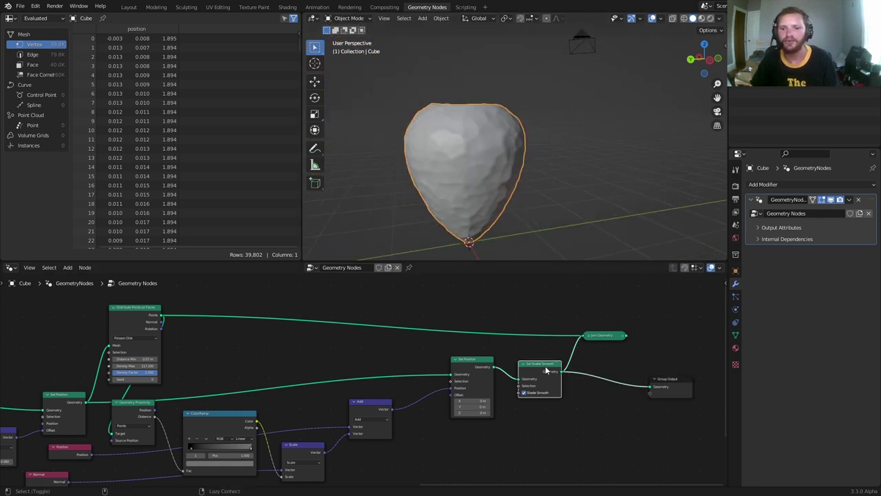
middle_drag(520, 133, 486, 141)
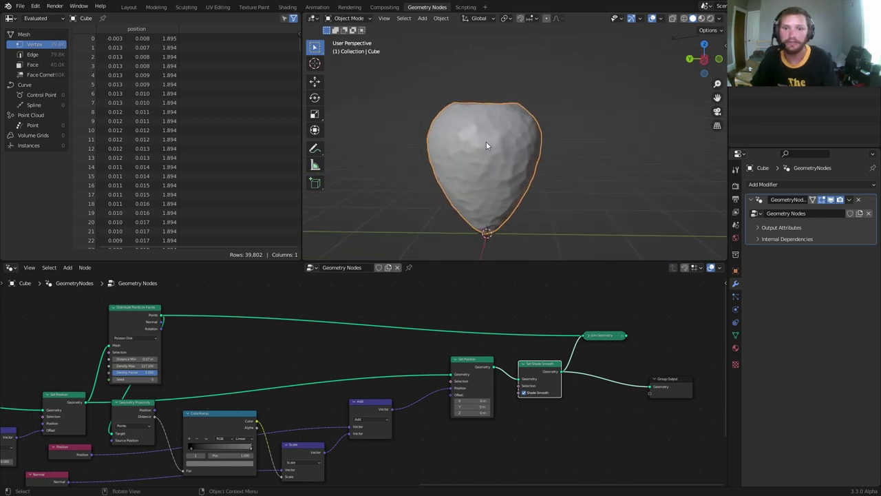
- Raise the Detail of the Noise Texture that distorts the body, and check the strawberry's surface
middle_drag(177, 409, 555, 302)
scroll(538, 143, up, 2)
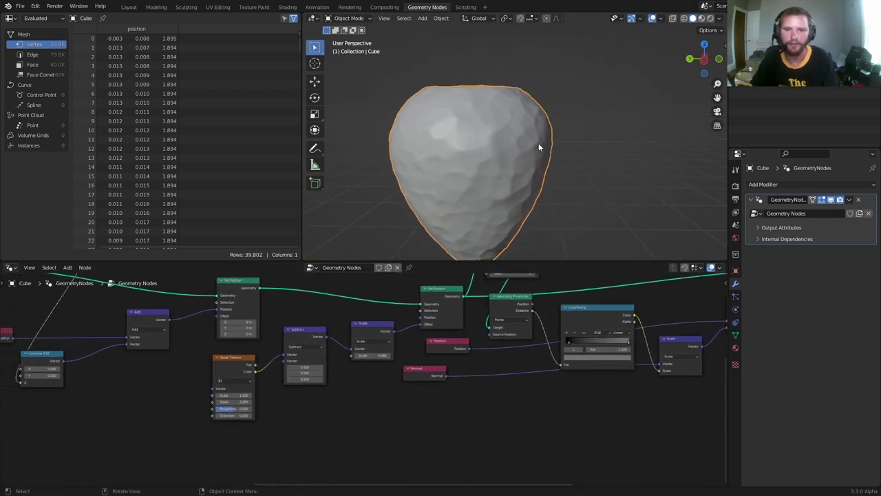
scroll(538, 146, up, 2)
middle_drag(265, 406, 381, 369)
scroll(363, 378, up, 2)
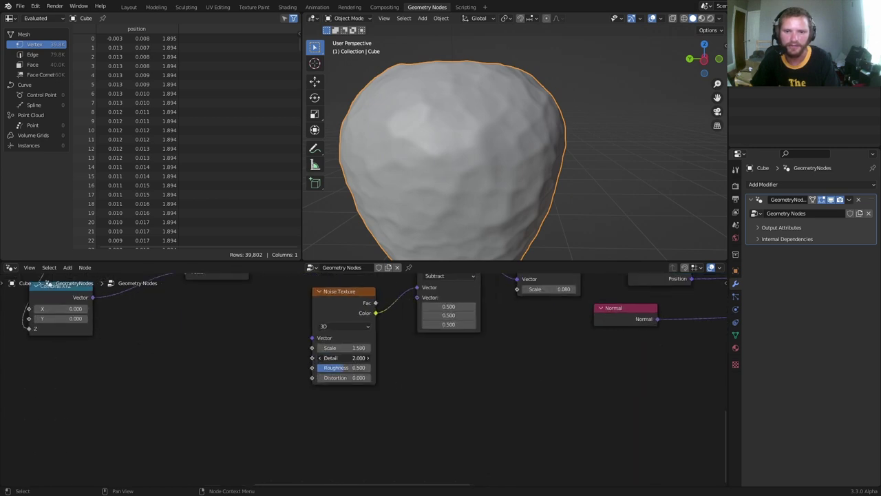
drag(345, 357, 385, 357)
key(ctrl+z)
scroll(567, 373, down, 3)
middle_drag(660, 367, 368, 307)
scroll(447, 205, down, 3)
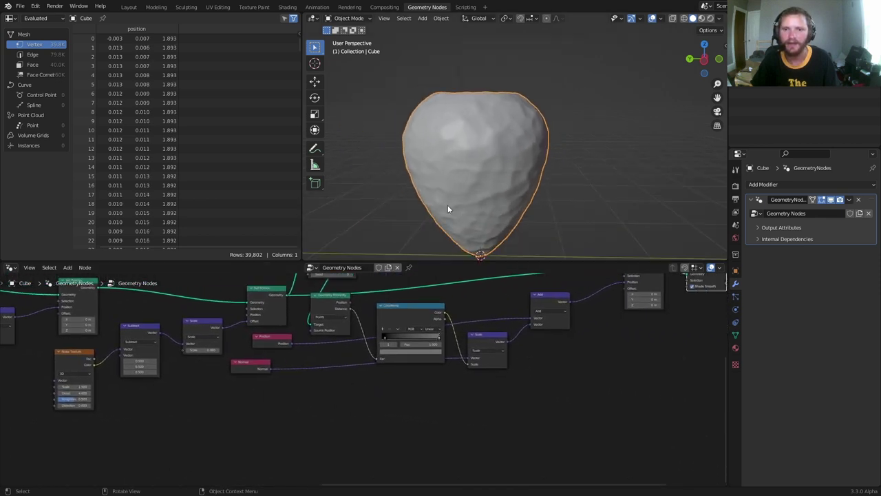
- Route the Join Geometry node back to the Group Output and shift the node slightly
middle_drag(665, 332, 470, 397)
ctrl+shift+click(559, 299)
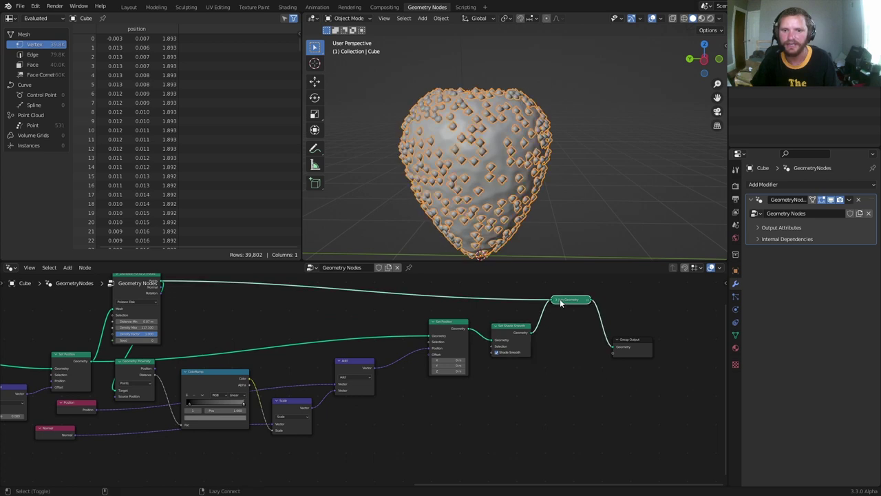
drag(560, 299, 563, 316)
- Insert an Instance on Points node on the link between Distribute Points on Faces and Join Geometry
middle_drag(377, 337, 446, 404)
key(shift+a)
click(399, 297)
text(iinsta)
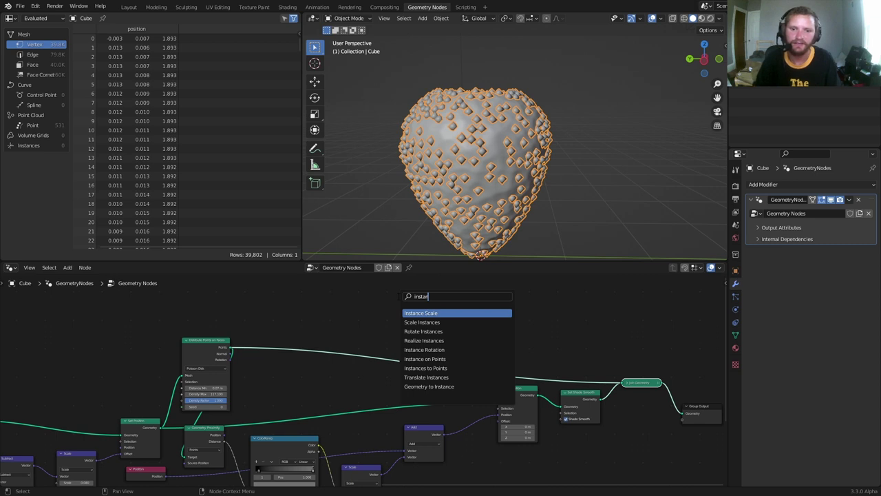
text(nce on)
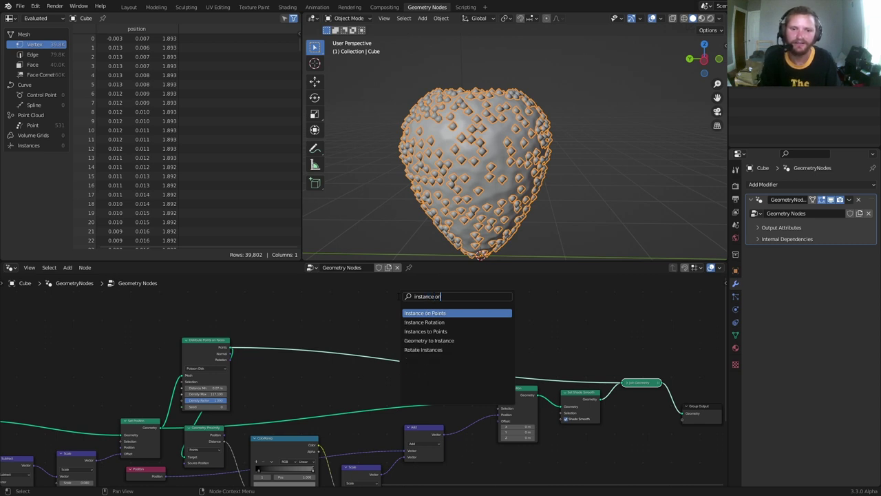
key(Return)
click(398, 297)
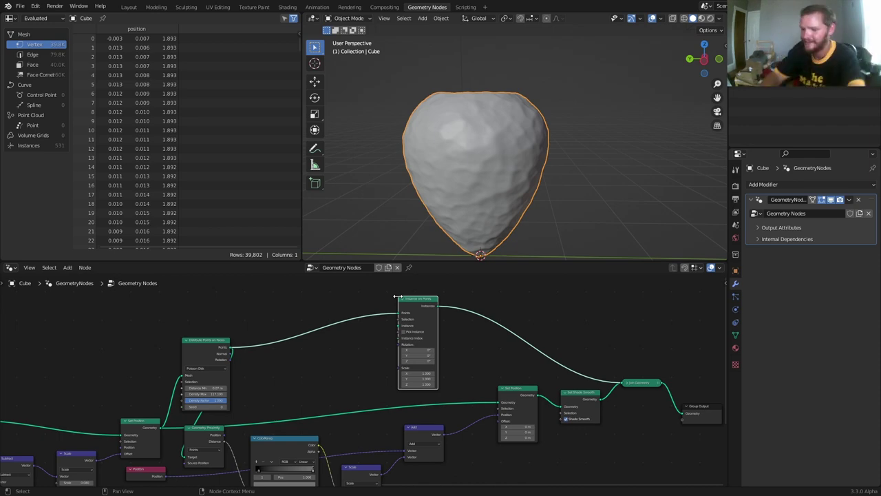
key(F12)
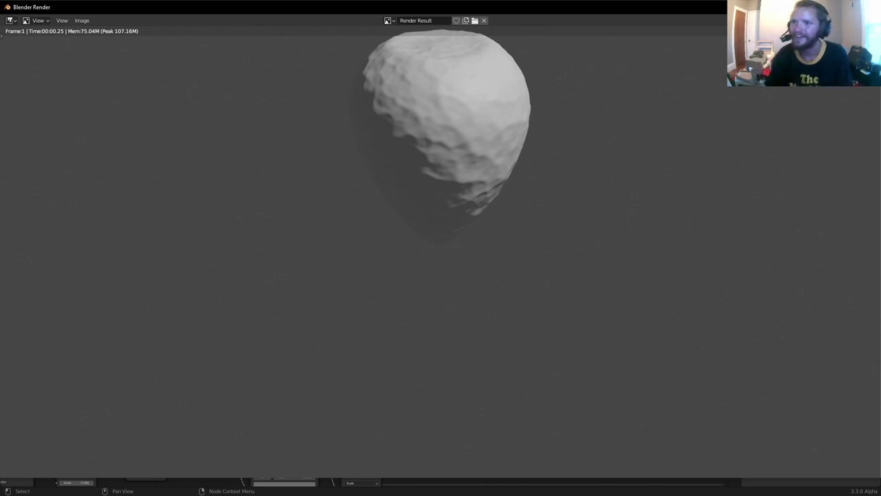
key(Escape)
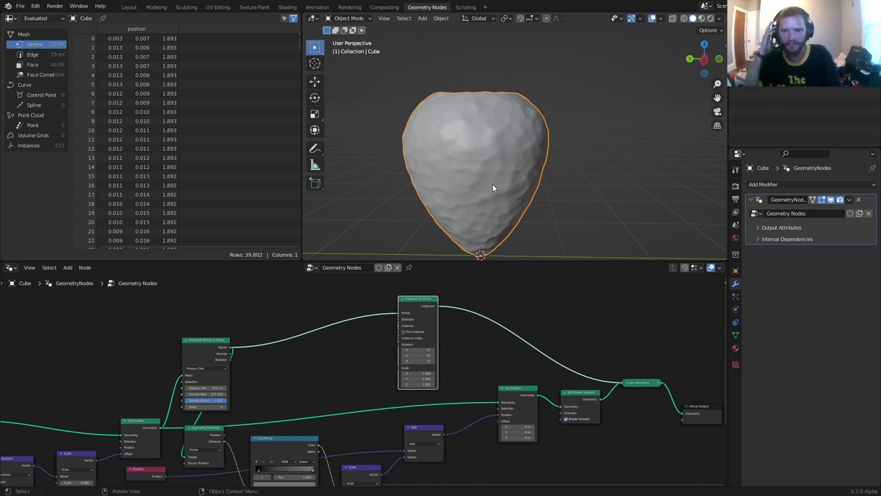
- Add a UV Sphere node above Distribute Points on Faces and preview it through the Group Output
middle_drag(424, 326, 541, 354)
scroll(397, 326, up, 4)
key(shift+a)
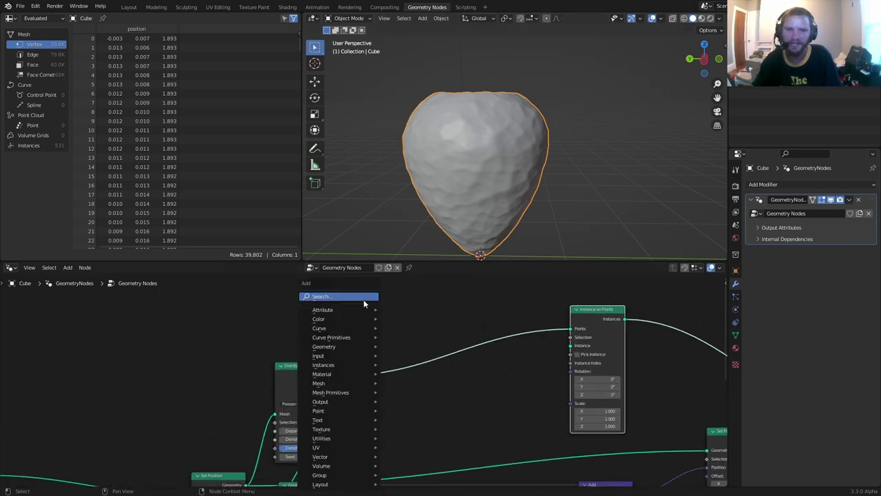
text(uv)
key(Return)
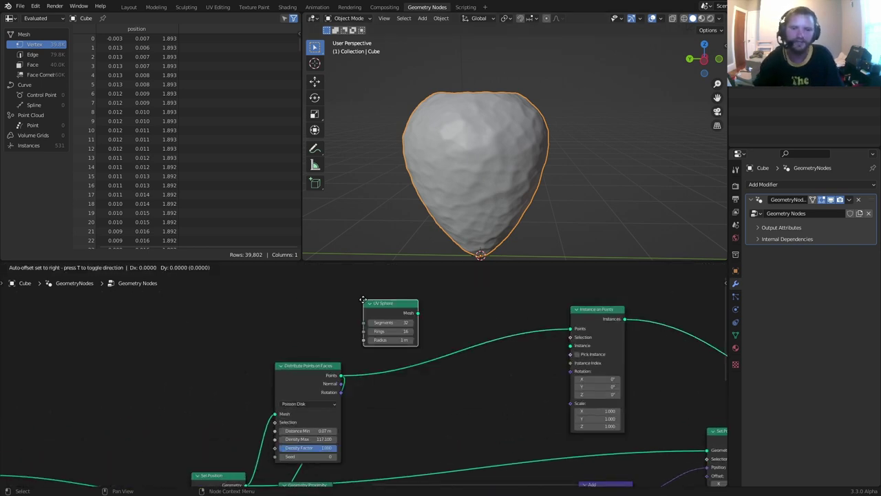
click(227, 301)
ctrl+shift+click(227, 301)
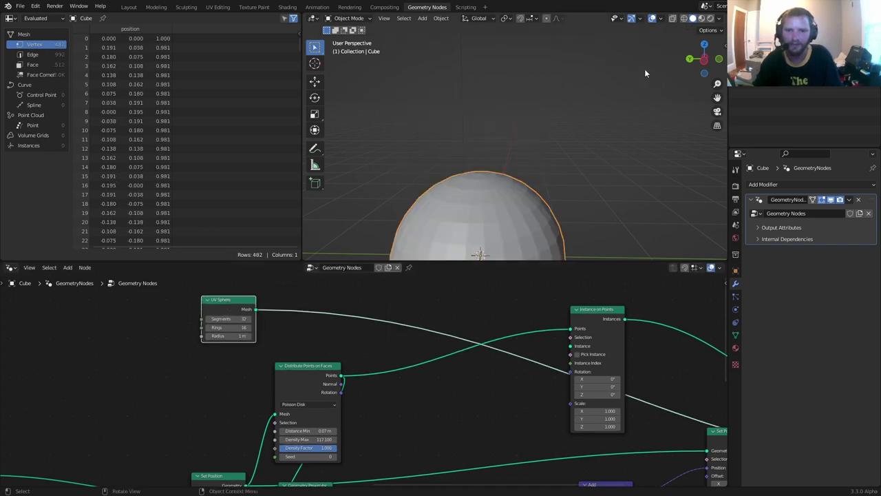
- Insert a Transform node on the UV Sphere's output link while viewing the sphere from above
click(703, 44)
middle_drag(279, 325, 303, 346)
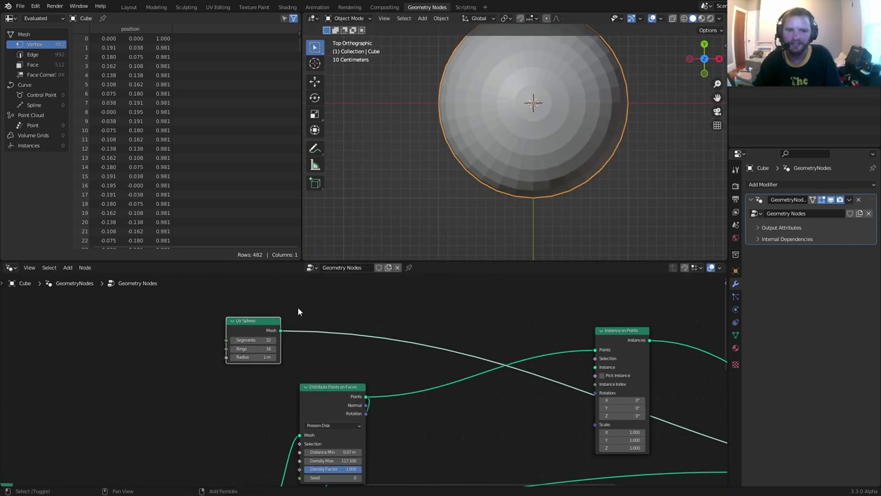
key(shift+a)
click(295, 300)
text(tr)
click(314, 312)
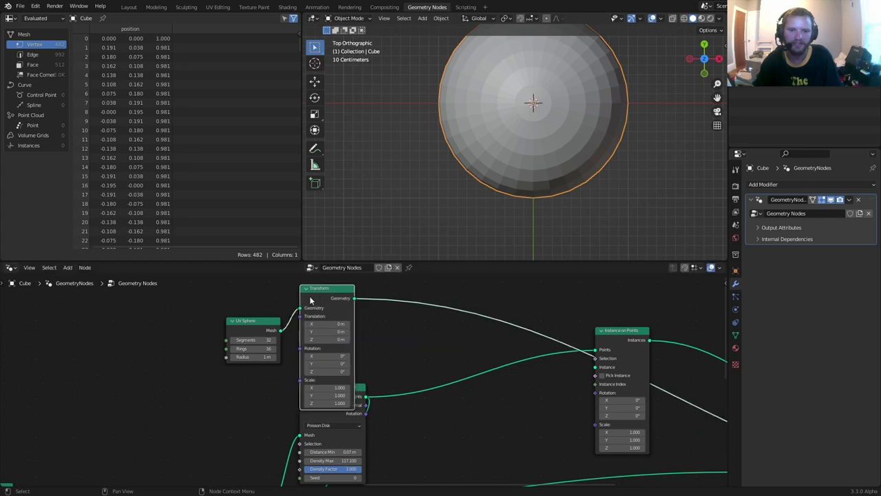
click(330, 296)
- Shape the sphere into a flat, elongated seed by setting the Transform scale to X 0.490, Y 1.000 and Z 0.170
middle_drag(490, 187, 532, 124)
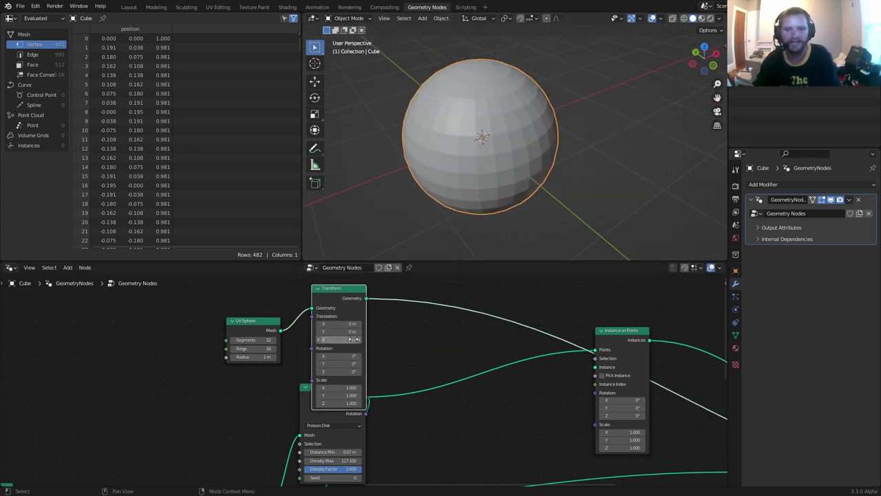
drag(358, 339, 313, 339)
key(ctrl+z)
drag(340, 287, 345, 275)
mouse_move(351, 390)
mouse_down()
mouse_move(296, 390)
mouse_move(351, 375)
mouse_move(307, 374)
mouse_move(346, 390)
mouse_up()
key(ctrl+z)
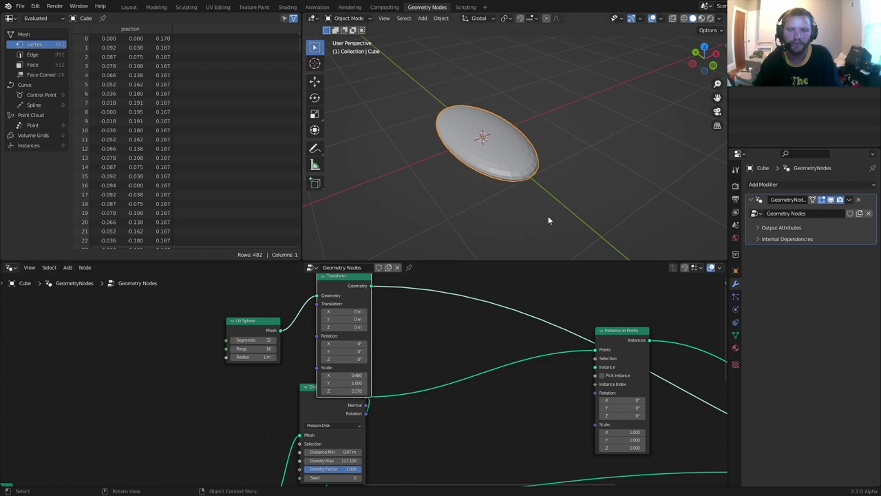
middle_drag(496, 127, 473, 177)
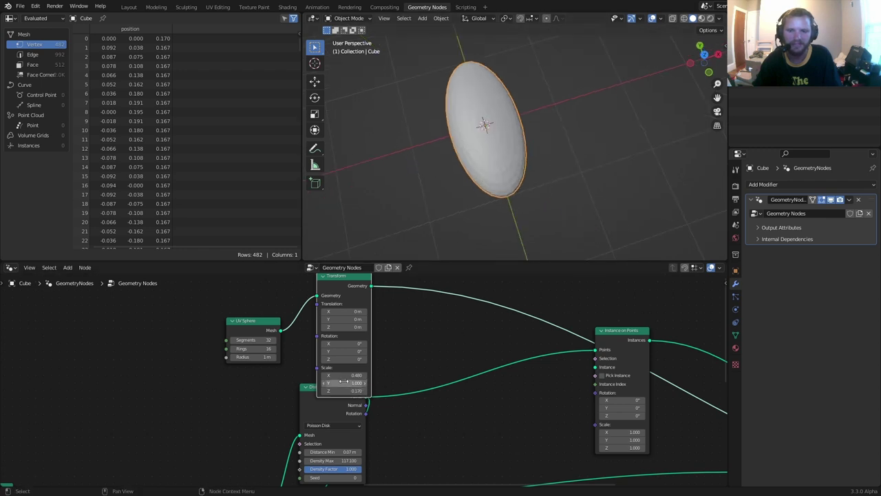
mouse_move(345, 375)
shift+mouse_down()
mouse_move(334, 375)
mouse_move(341, 375)
shift+mouse_up()
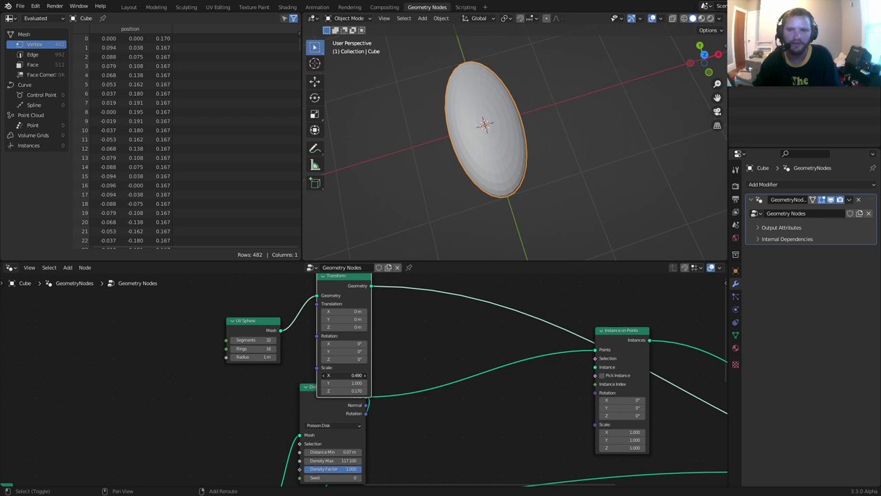
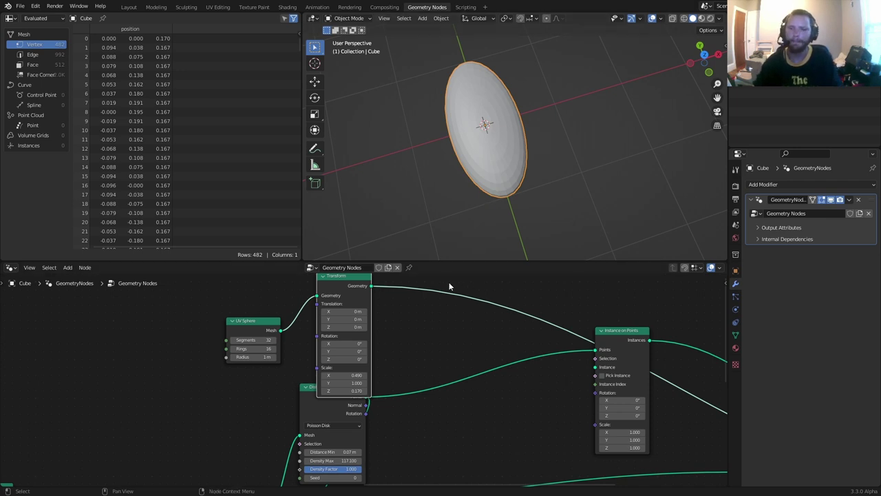
- Feed the transformed seed into the Instance input of Instance on Points and route Join Geometry to the Group Output
middle_drag(537, 371, 479, 374)
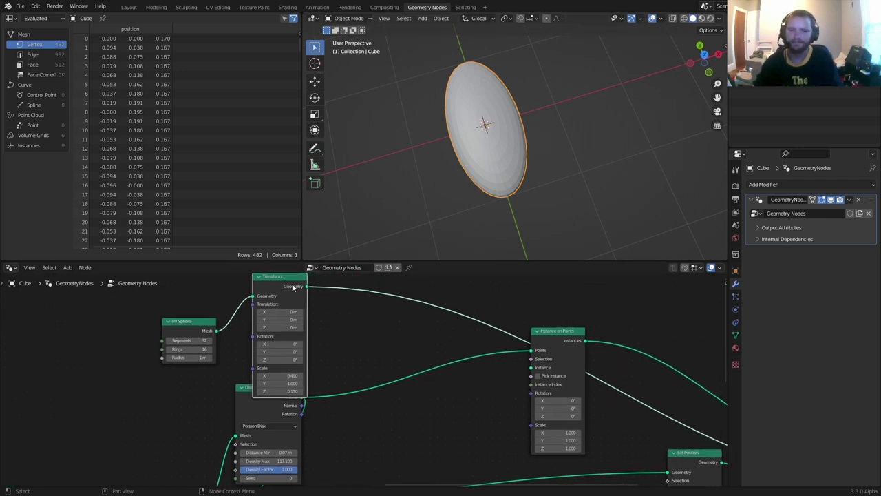
drag(307, 285, 530, 367)
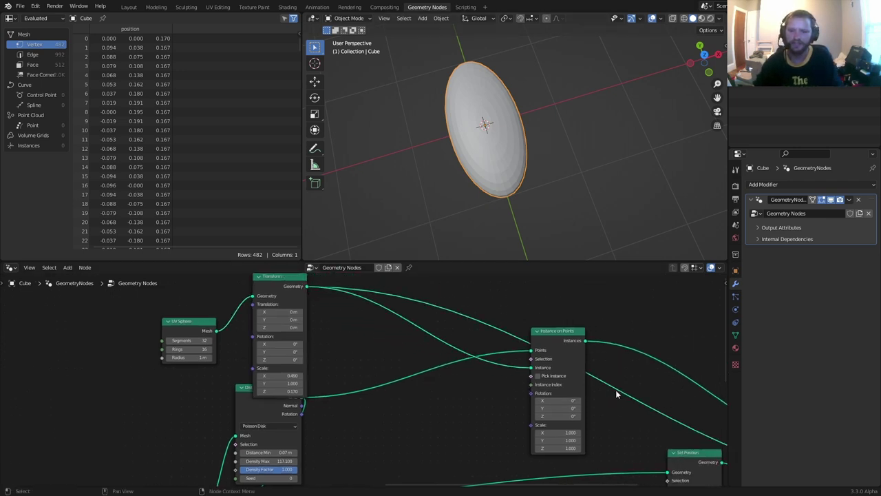
middle_drag(617, 394, 404, 358)
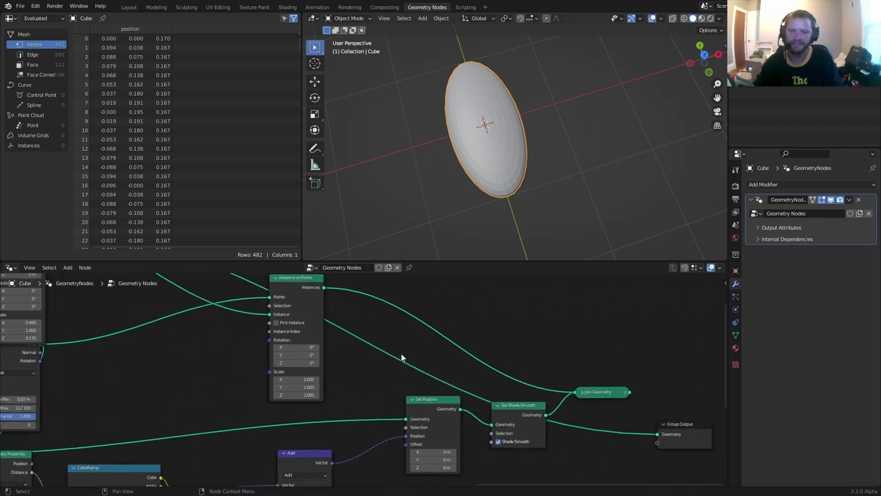
ctrl+shift+click(600, 393)
scroll(515, 143, down, 3)
middle_drag(515, 143, 541, 98)
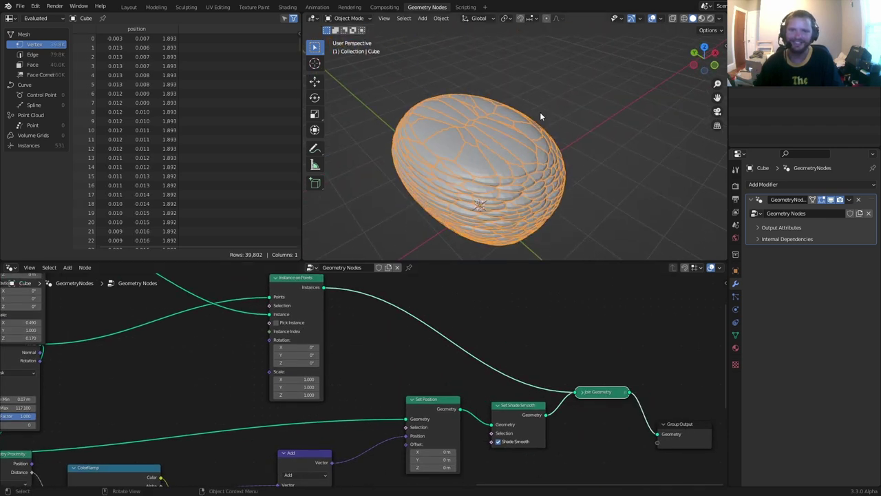
- Set the Instance on Points scale to 0.040 on X, Y and Z, and inspect the seeds on the strawberry
middle_drag(294, 331, 458, 330)
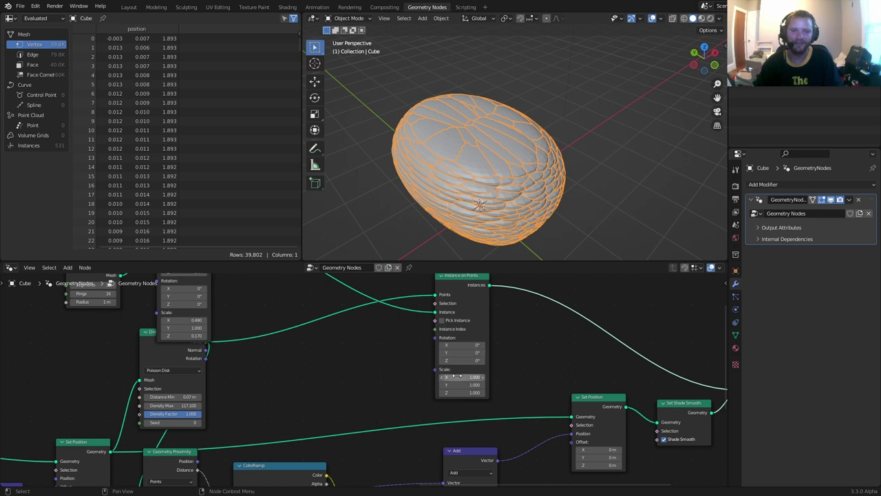
drag(460, 377, 298, 392)
key(ctrl+z)
shift+drag(461, 377, 423, 392)
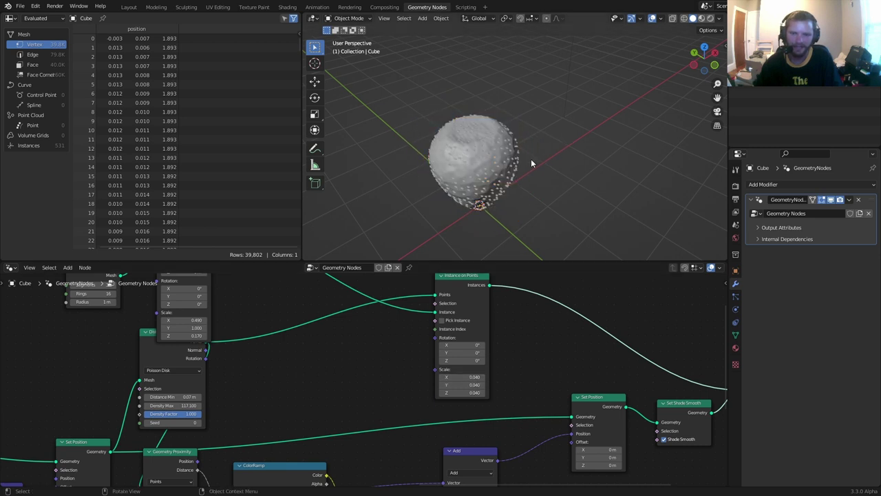
scroll(531, 158, up, 3)
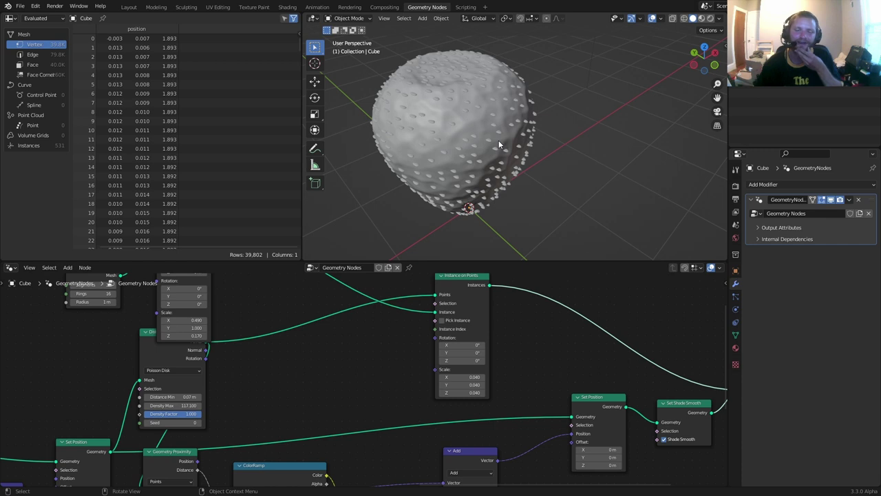
middle_drag(499, 141, 476, 113)
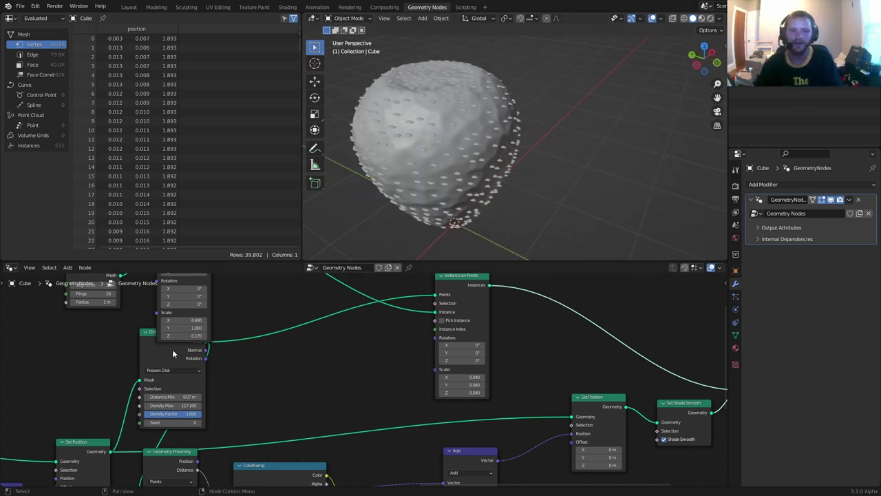
- Connect the Rotation output of Distribute Points on Faces to the Instance on Points Rotation input, and inspect the seeds' alignment
drag(173, 353, 283, 350)
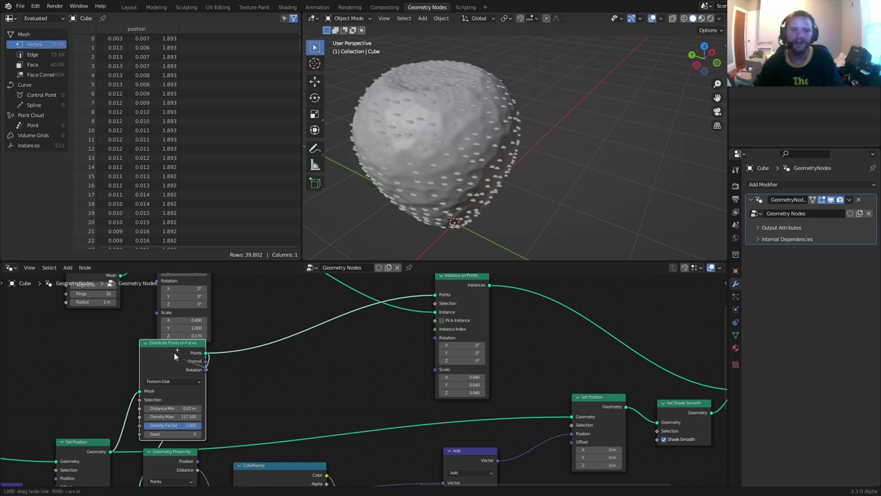
drag(179, 355, 435, 337)
middle_drag(554, 174, 483, 134)
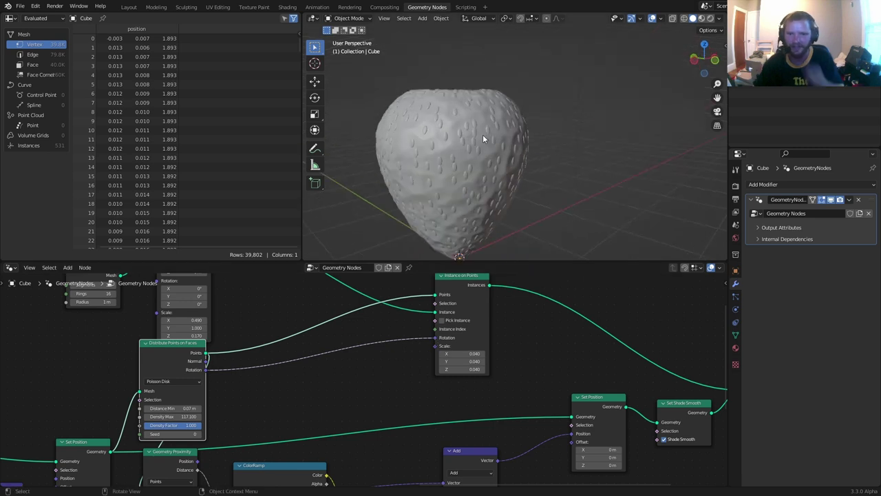
scroll(430, 142, up, 5)
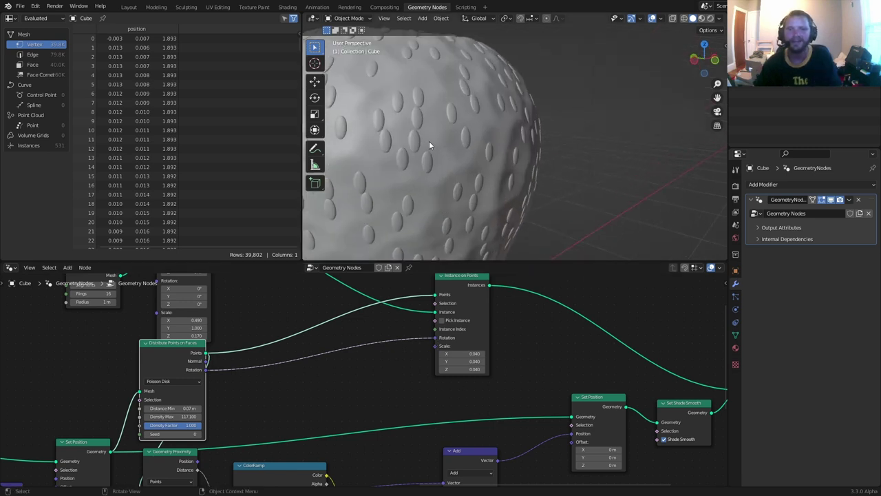
scroll(550, 157, up, 4)
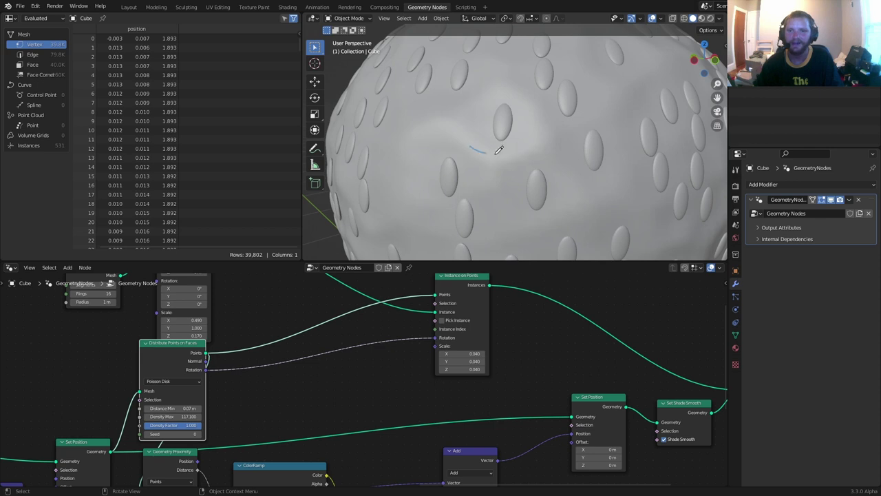
mouse_move(499, 150)
mouse_down()
mouse_move(485, 94)
mouse_move(482, 153)
mouse_up()
scroll(558, 136, down, 5)
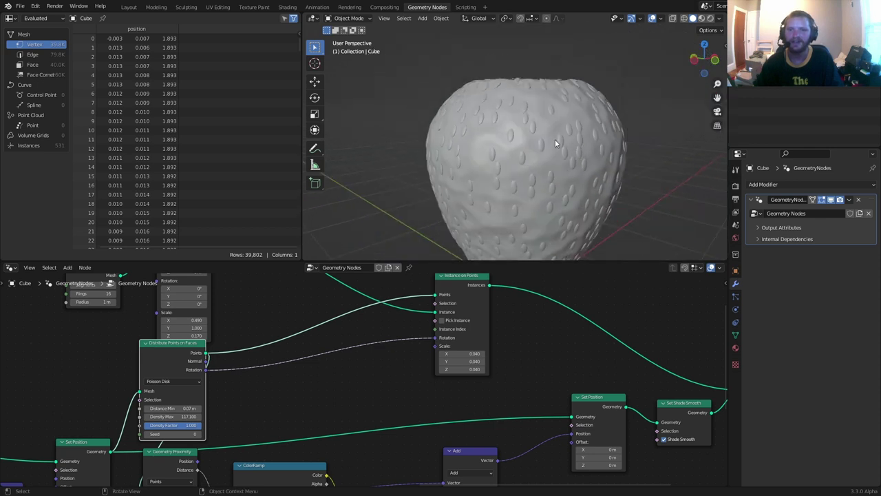
- Add a Random Value node and connect its Value output to the Scale input of Instance on Points
scroll(542, 382, up, 2)
key(shift+a)
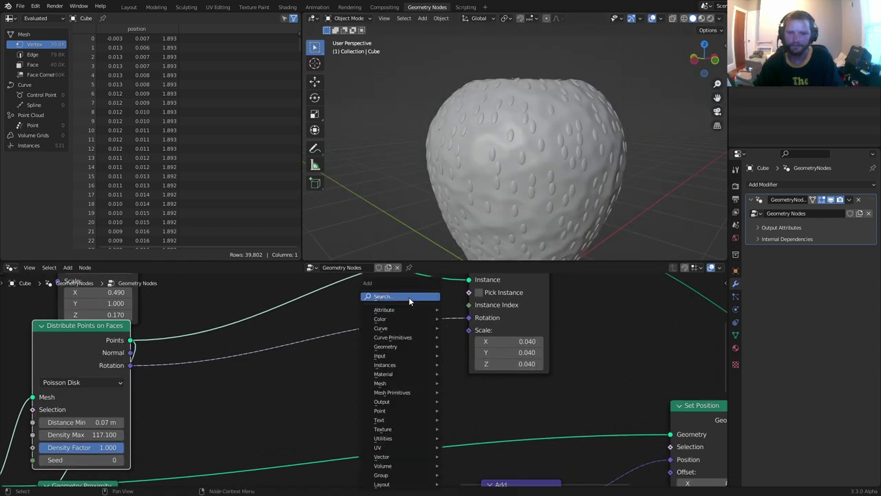
text(rand)
key(Return)
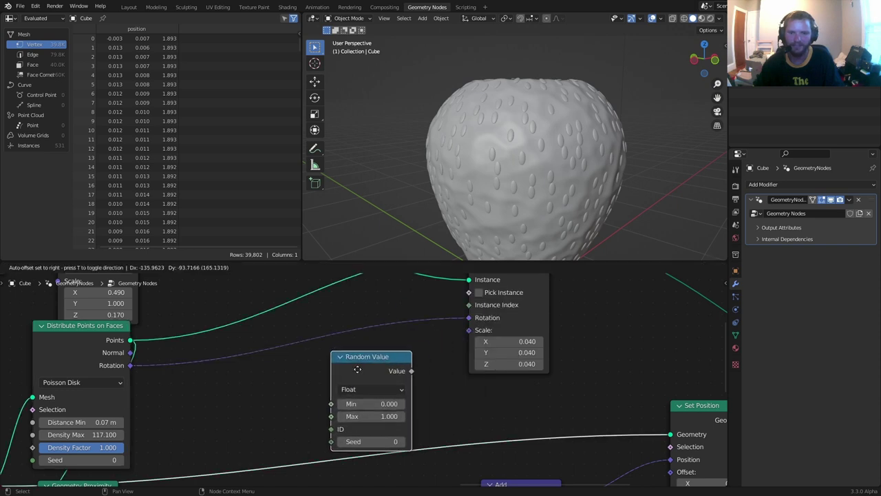
click(363, 372)
drag(407, 370, 483, 333)
- Set the Random Value range that drives the seed scale to Min 0.020 and Max 0.040
click(386, 415)
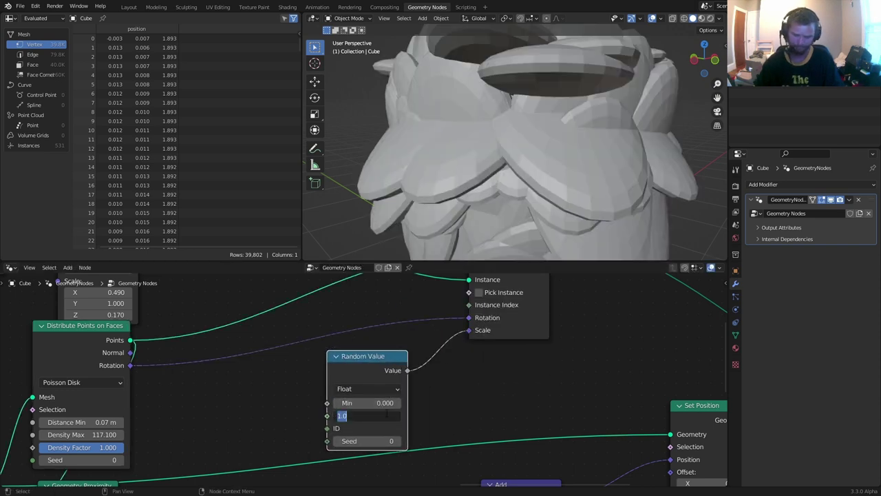
text(.04)
key(Return)
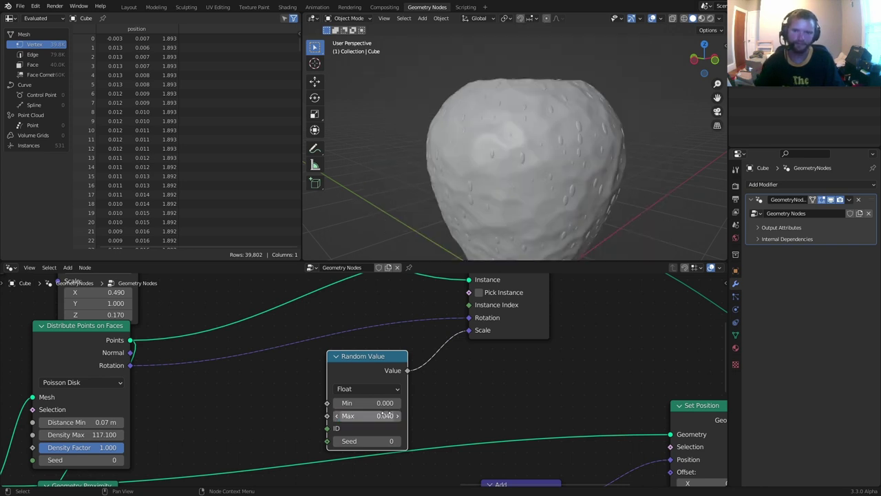
click(382, 404)
text(.02)
key(Return)
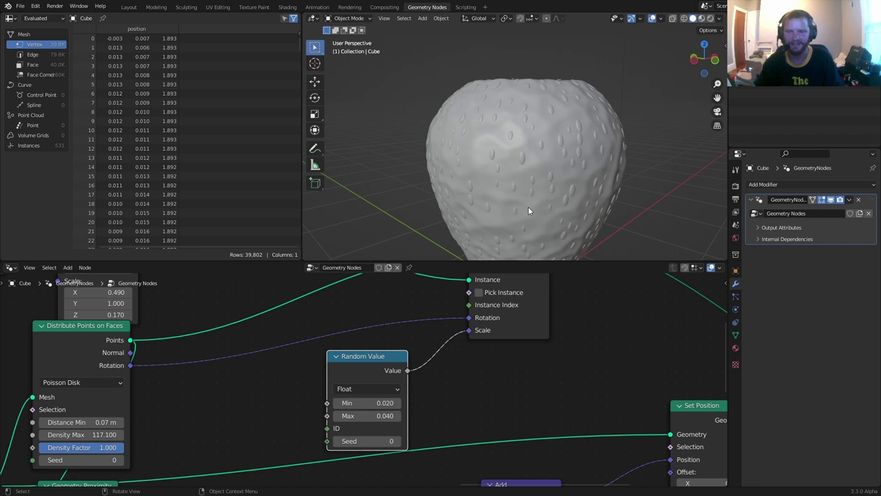
- Save the file and inspect the randomly sized seeds over the whole strawberry
scroll(561, 157, down, 3)
mouse_move(562, 157)
middle_down()
mouse_move(544, 150)
mouse_move(529, 158)
mouse_move(552, 155)
middle_up()
key(ctrl+s)
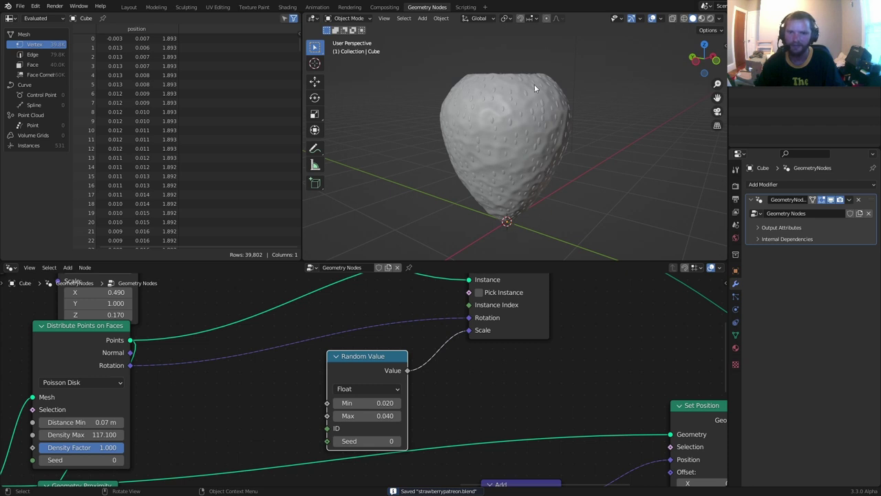
middle_drag(534, 84, 501, 227)
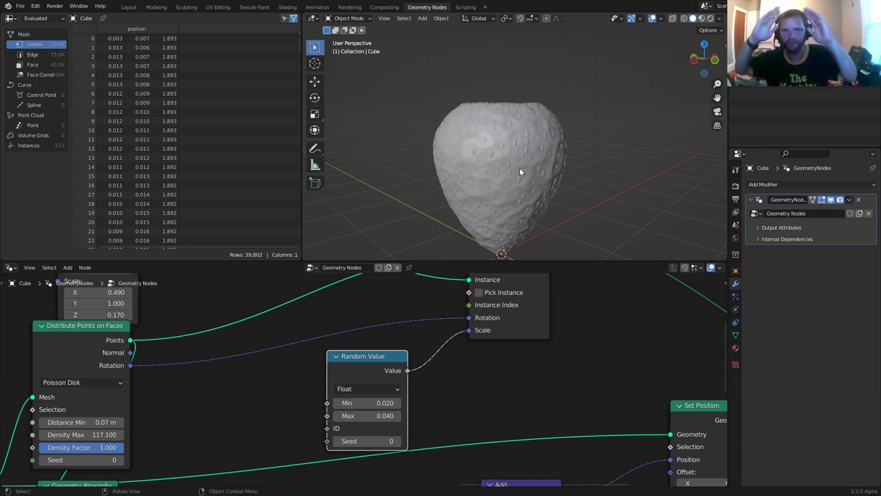
- Insert a Vector Math Add node into the Rotation link between Distribute Points on Faces and Instance on Points, moving Random Value out of the way
drag(392, 364, 407, 413)
key(shift+a)
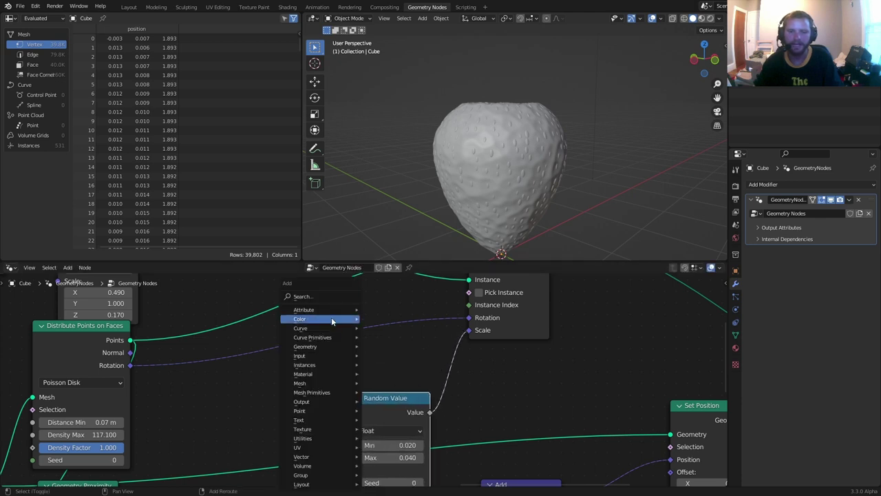
click(314, 295)
text(vec)
click(344, 322)
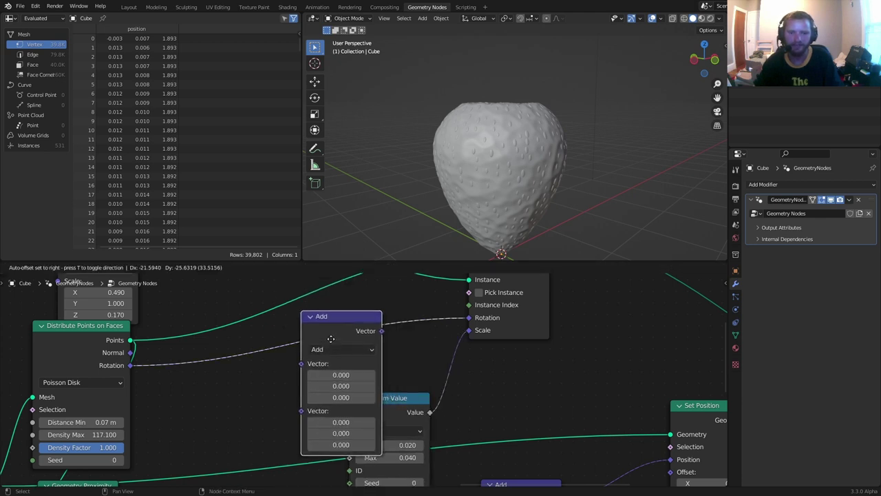
click(325, 341)
- Try offsetting the seeds' rotation through the Add node's X and Y components, and undo the trial values
mouse_move(333, 386)
shift+mouse_down()
mouse_move(355, 387)
mouse_move(324, 386)
shift+mouse_up()
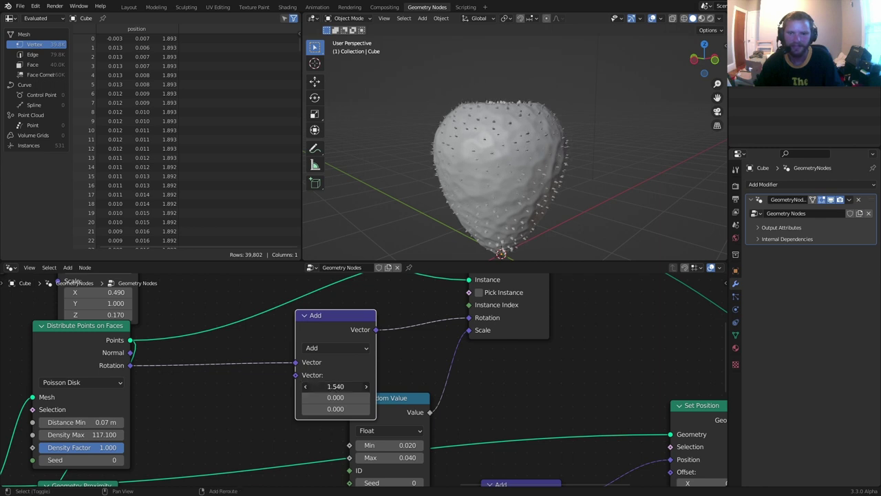
scroll(622, 158, up, 4)
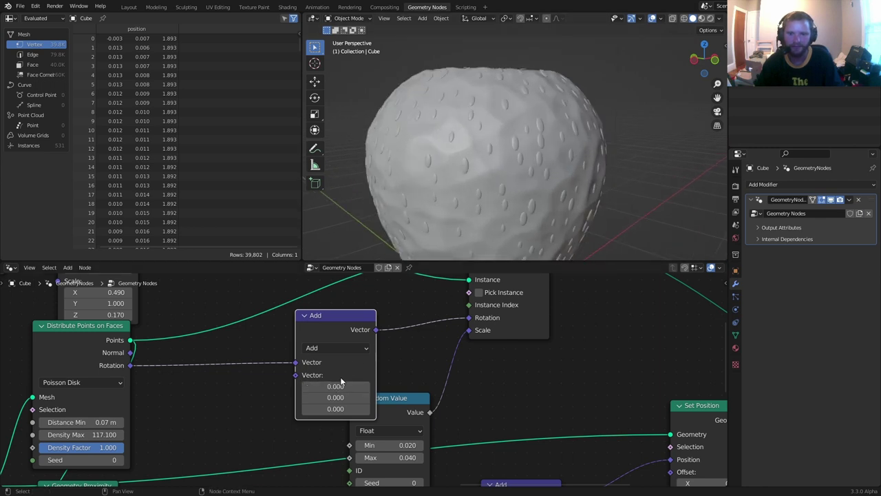
mouse_move(333, 397)
mouse_down()
mouse_move(336, 409)
mouse_move(385, 409)
mouse_move(337, 399)
mouse_up()
key(ctrl+z)
key(ctrl+z)
middle_drag(619, 132, 440, 152)
key(ctrl+z)
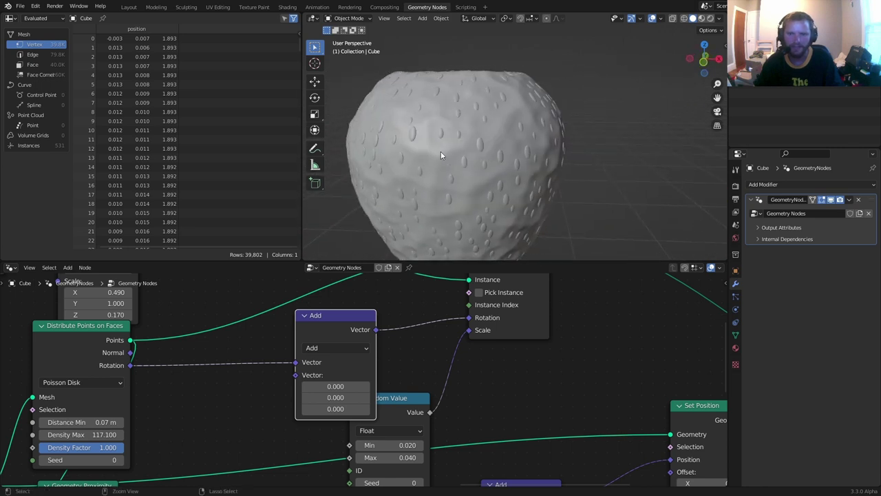
- Shift the Add node and duplicate the Random Value node, placing the copy between Distribute Points on Faces and Add
middle_drag(283, 335, 369, 333)
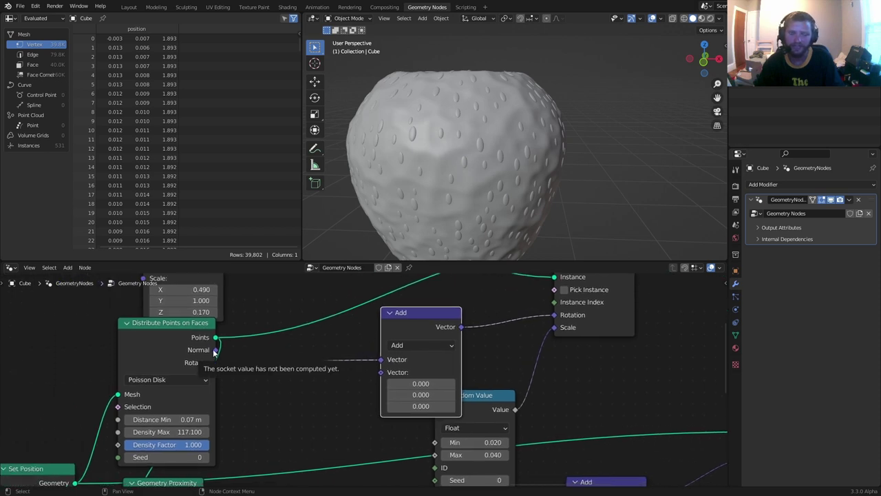
drag(367, 358, 381, 359)
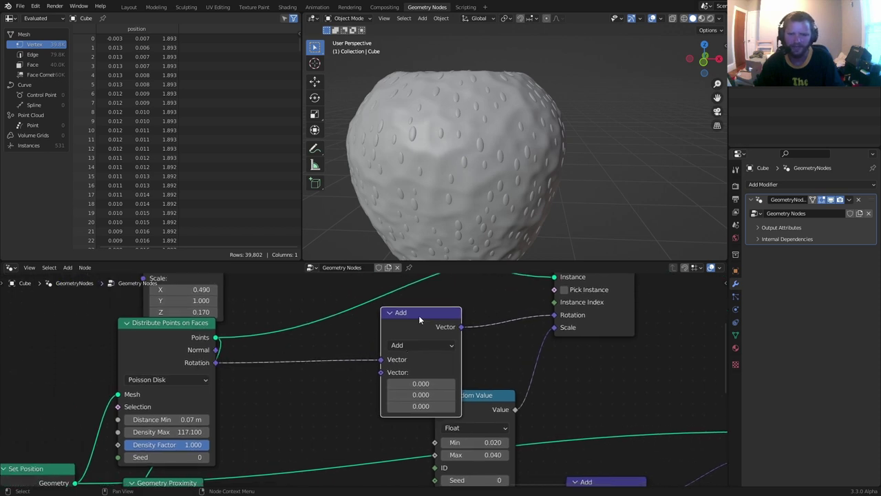
drag(418, 315, 428, 308)
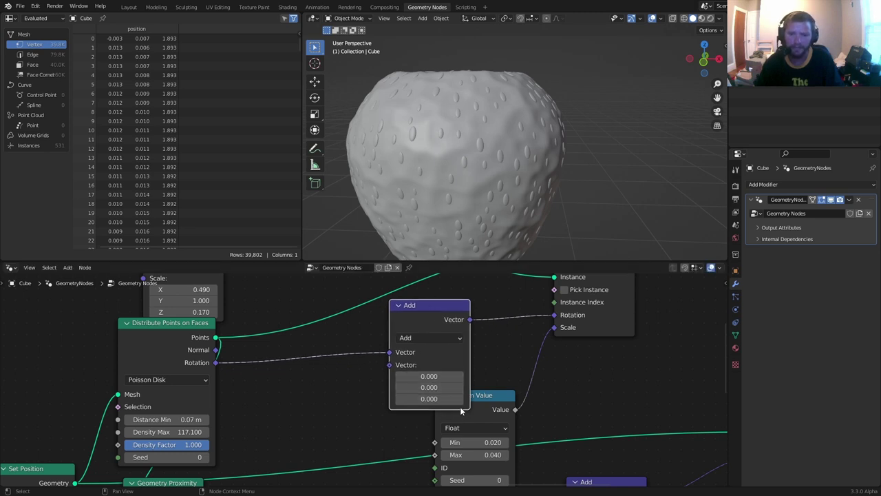
click(481, 406)
key(shift+d)
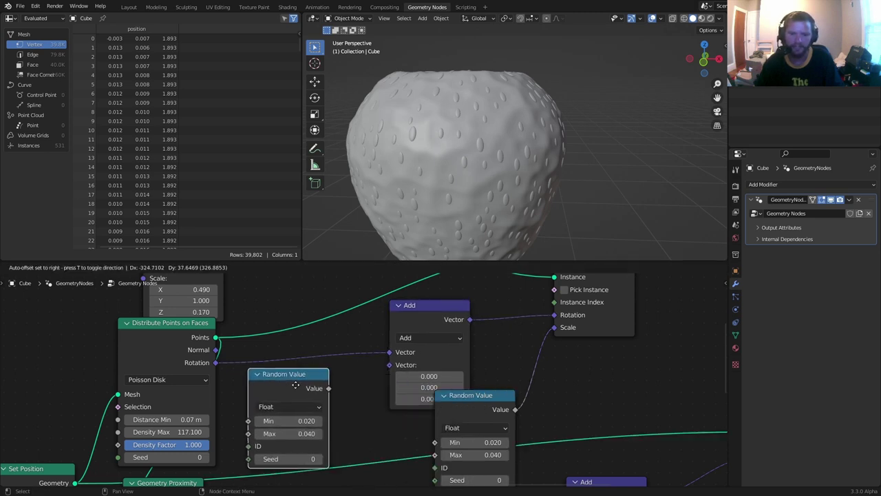
click(333, 386)
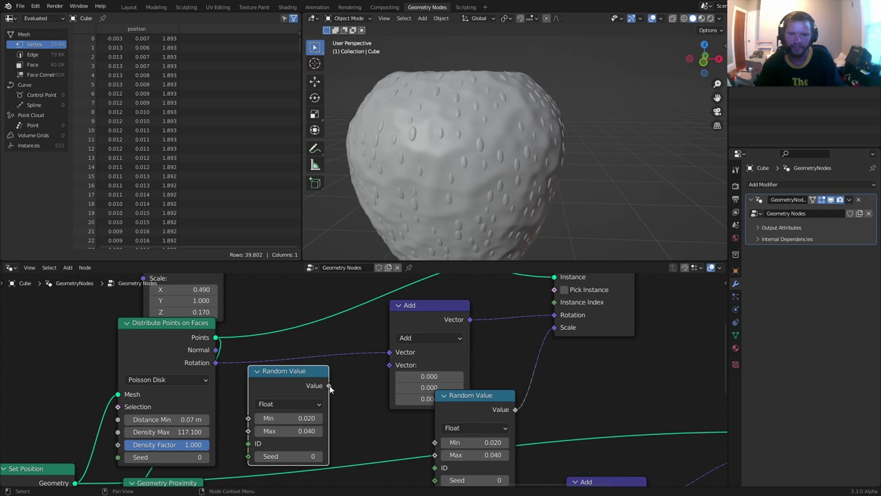
- Add a Combine XYZ node feeding the Add node's second vector, and connect the duplicated Random Value to its Y input
click(390, 372)
key(shift+a)
text(c)
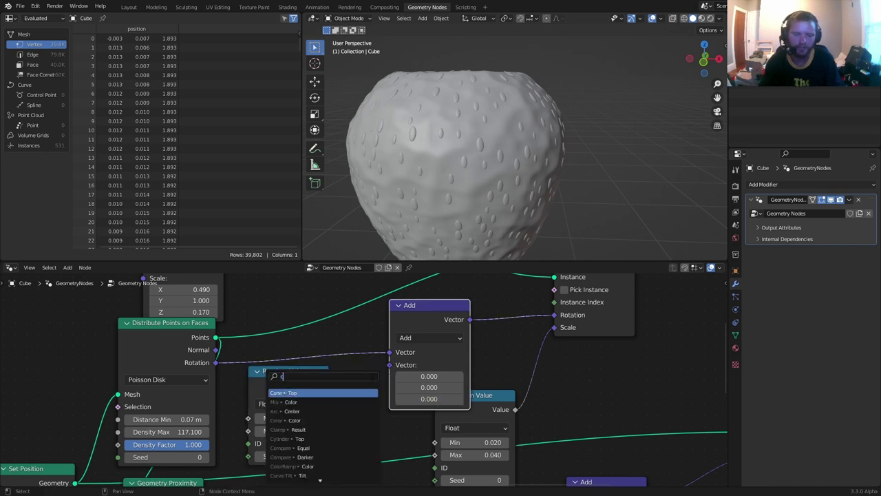
text(omb xyz)
key(Return)
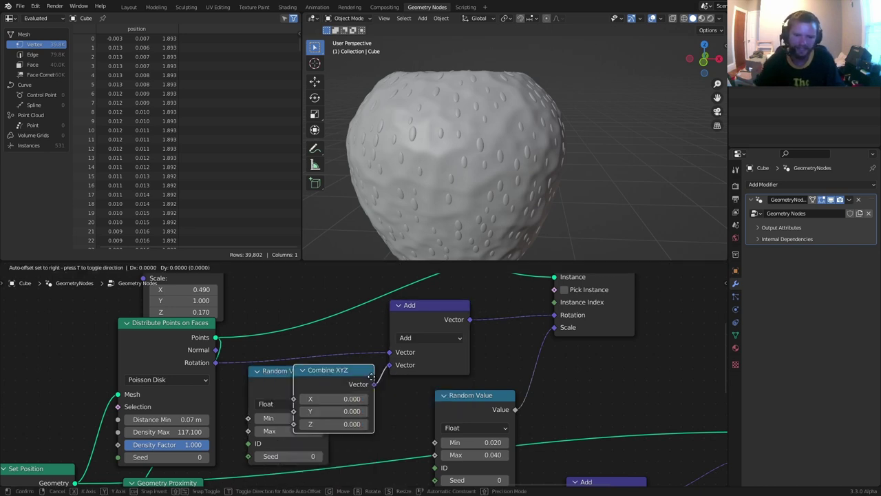
click(371, 376)
drag(420, 319, 474, 301)
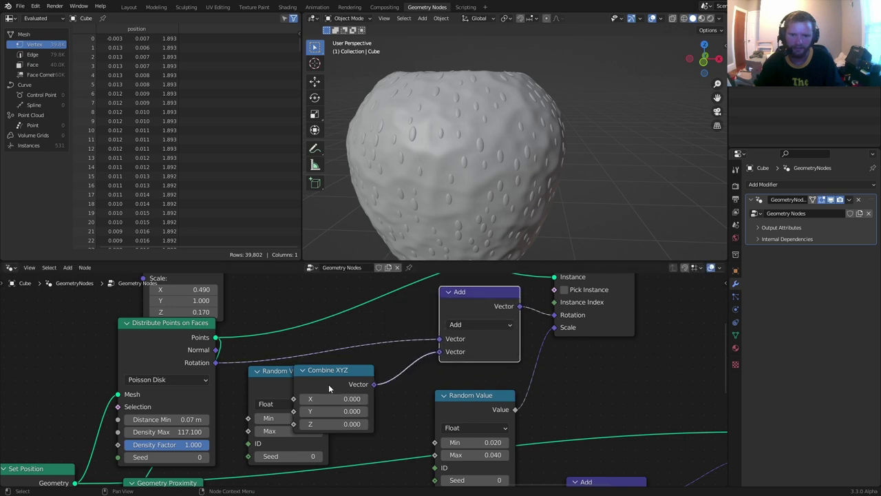
drag(328, 385, 331, 431)
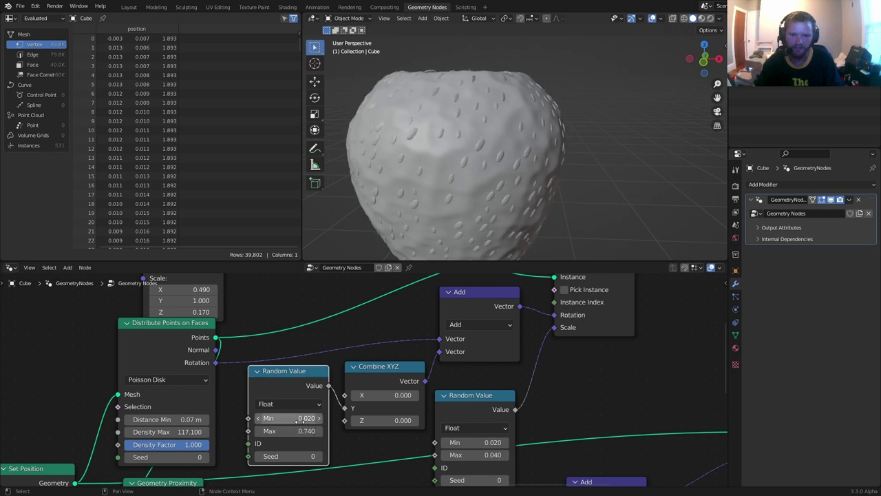
- Set the duplicated Random Value to Min -0.700 and Max 0.700, and inspect the varied seed rotation on the strawberry
click(299, 419)
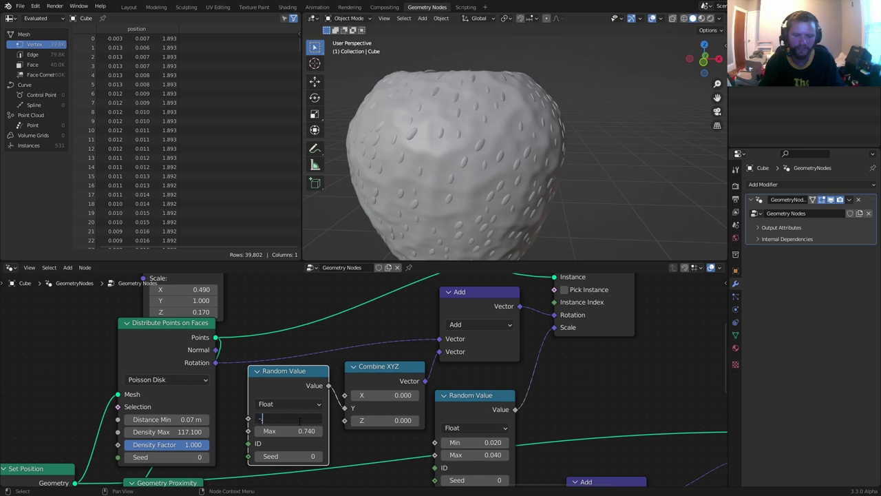
text(-.7)
key(Return)
middle_drag(531, 133, 470, 214)
scroll(507, 165, up, 5)
scroll(481, 160, down, 6)
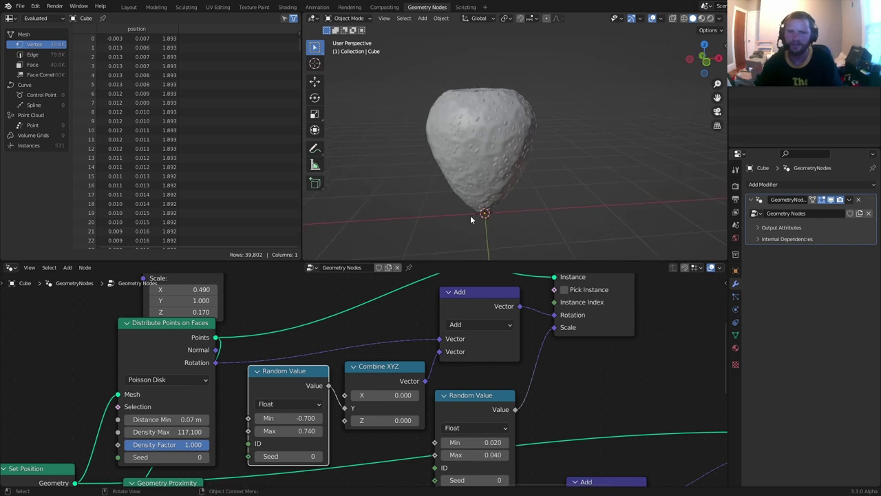
click(292, 431)
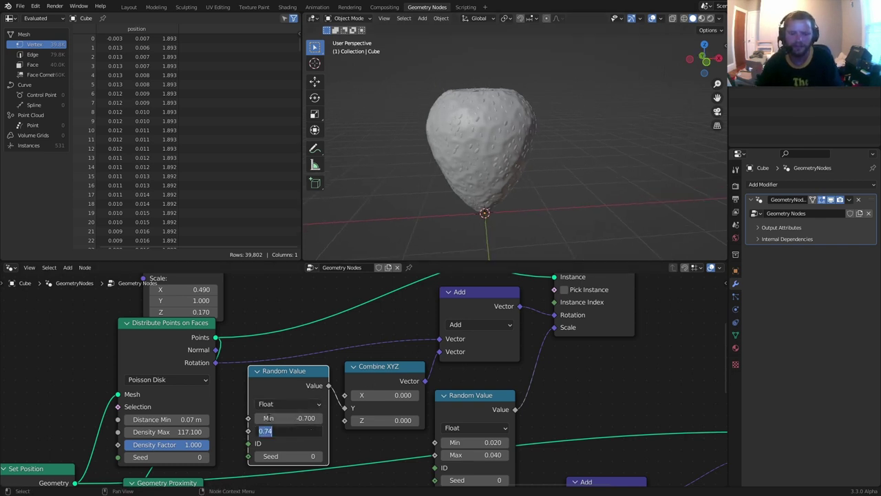
text(0.7)
key(Return)
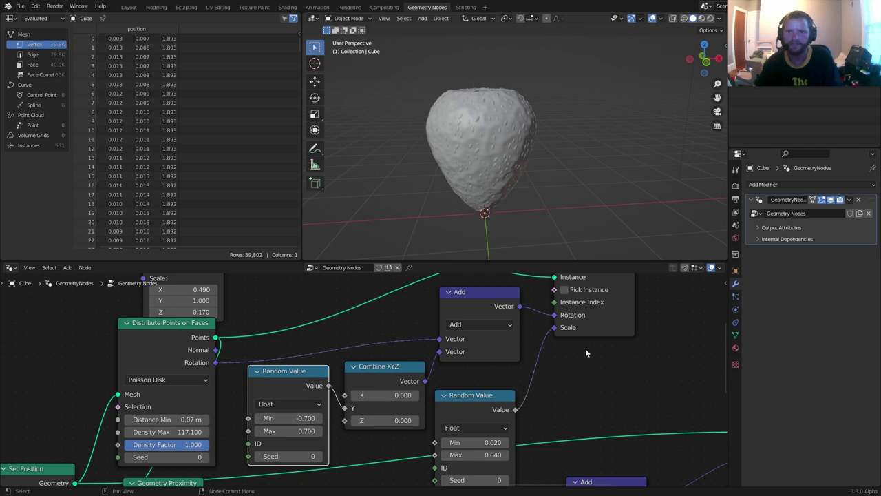
- Try cutting the Rotation and Scale links into Instance on Points, and undo each cut
ctrl+right_drag(541, 287, 537, 287)
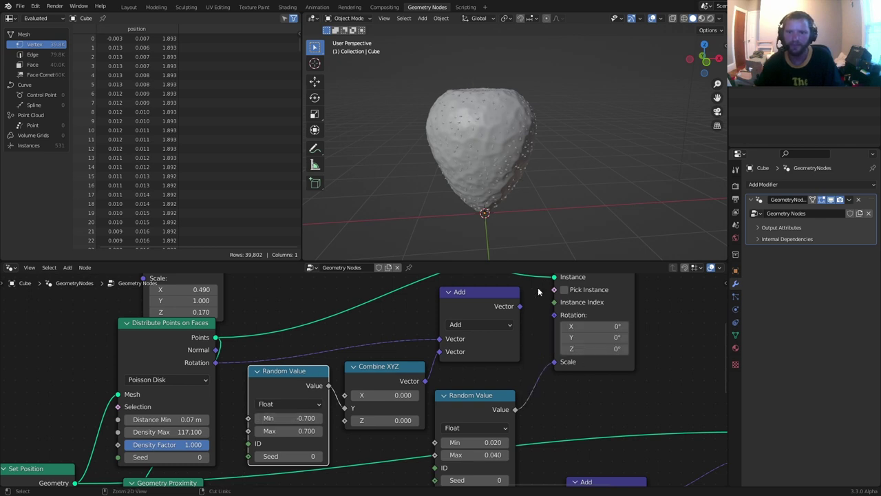
key(ctrl+z)
ctrl+right_drag(545, 370, 535, 339)
key(ctrl+z)
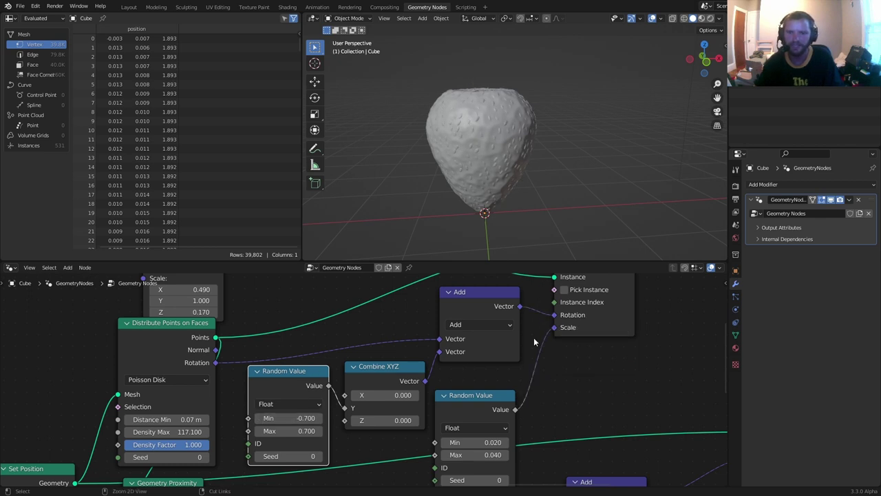
scroll(517, 186, down, 2)
scroll(518, 187, up, 2)
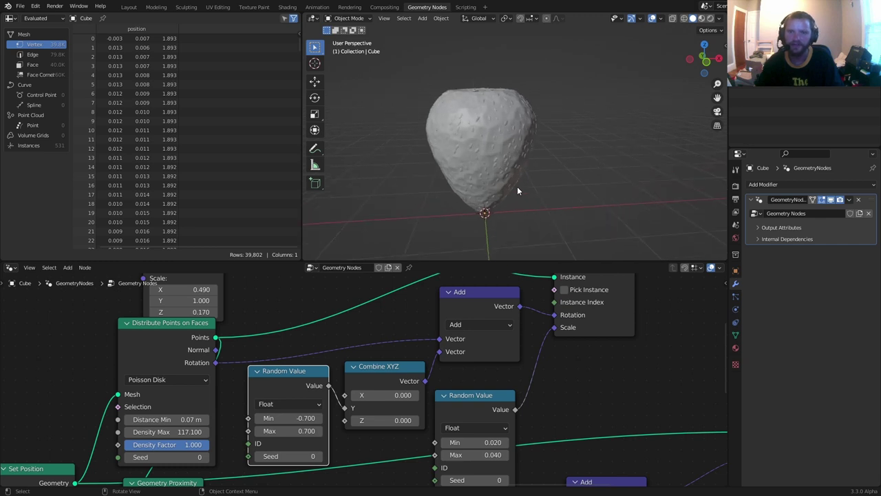
- Save the current strawberry file
scroll(518, 191, up, 2)
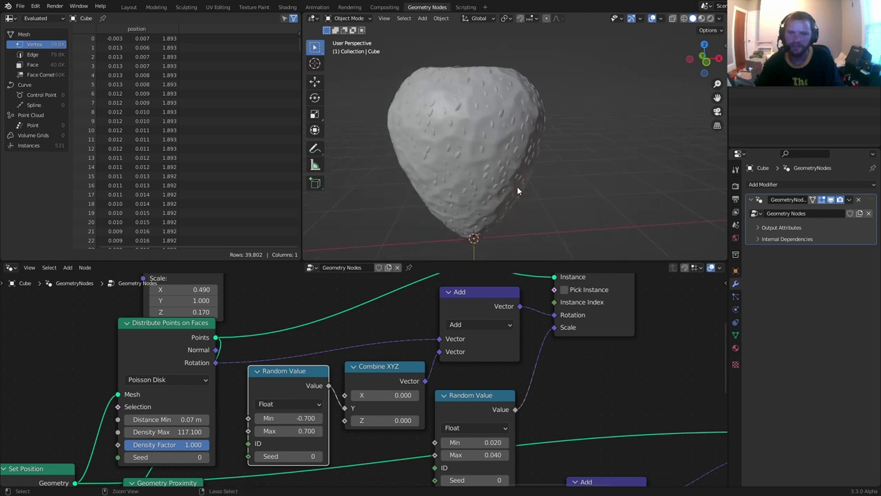
key(ctrl+s)
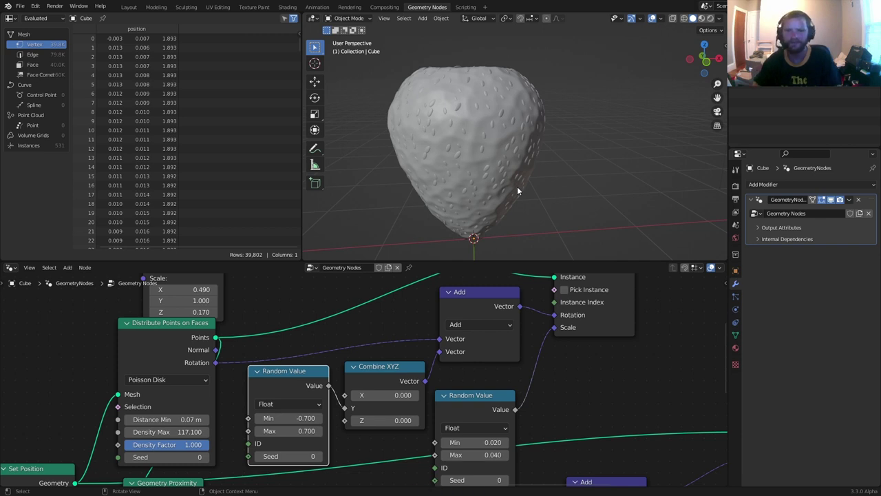
scroll(503, 364, down, 6)
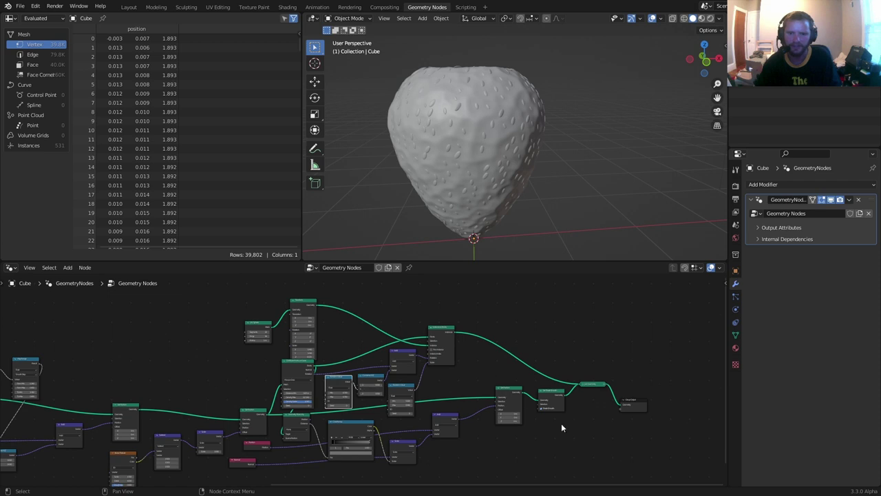
scroll(367, 407, up, 6)
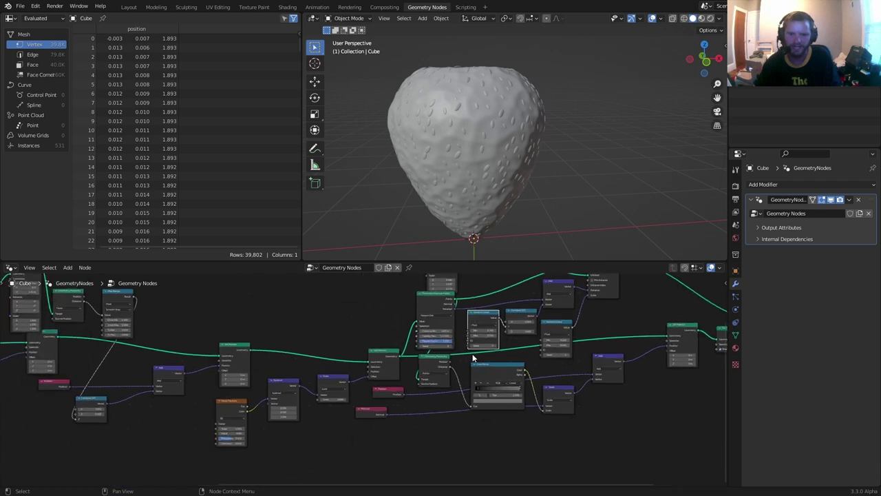
middle_drag(409, 325, 407, 356)
drag(387, 378, 384, 369)
middle_drag(206, 452, 304, 369)
scroll(304, 369, up, 4)
drag(279, 397, 295, 416)
key(ctrl+z)
key(ctrl+z)
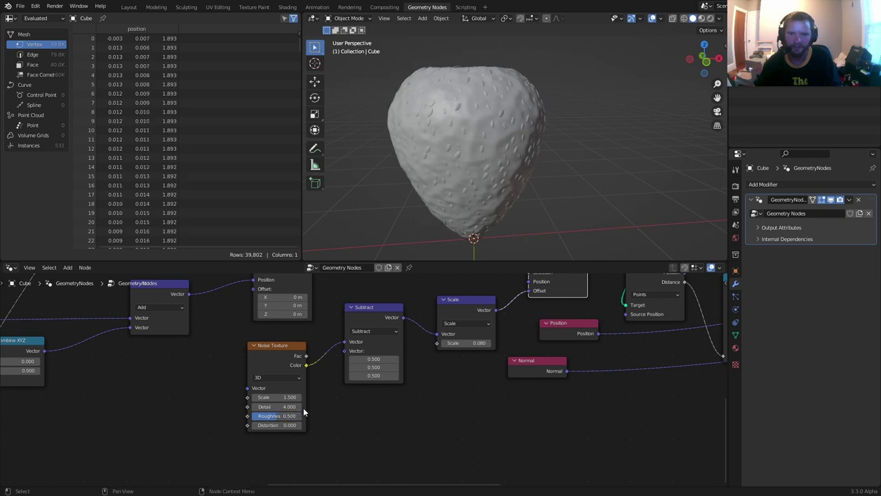
- Try a control point at about 0.295, 0.300 on the RGB Curves profile and undo it
scroll(303, 407, down, 4)
middle_drag(165, 350, 355, 416)
middle_drag(15, 417, 482, 363)
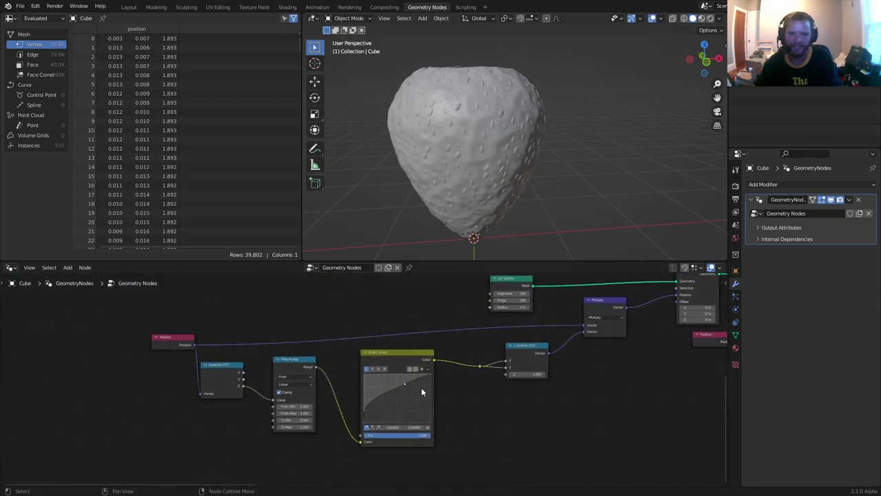
scroll(422, 389, up, 6)
mouse_move(430, 386)
mouse_down()
mouse_move(434, 395)
mouse_move(429, 386)
mouse_up()
drag(369, 428, 395, 428)
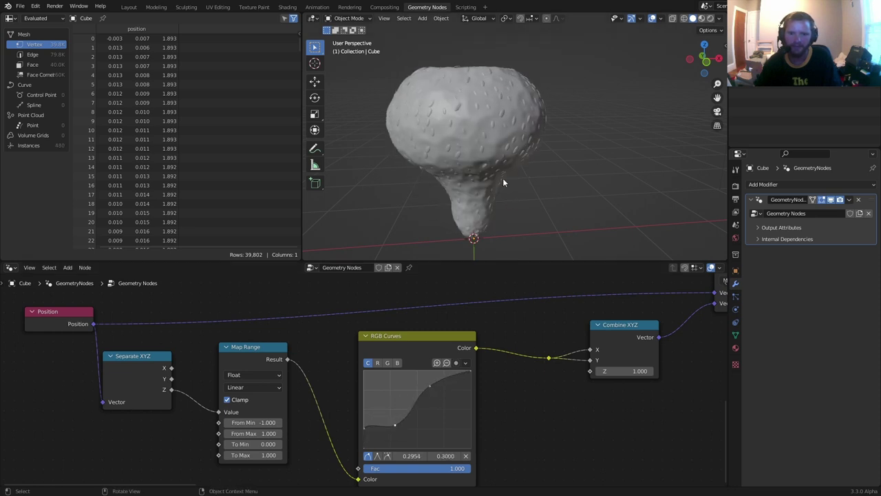
middle_drag(502, 178, 502, 133)
key(ctrl+z)
- Mark the strawberry's top, where the leaves attach, with temporary annotation strokes and remove them again
scroll(592, 362, down, 5)
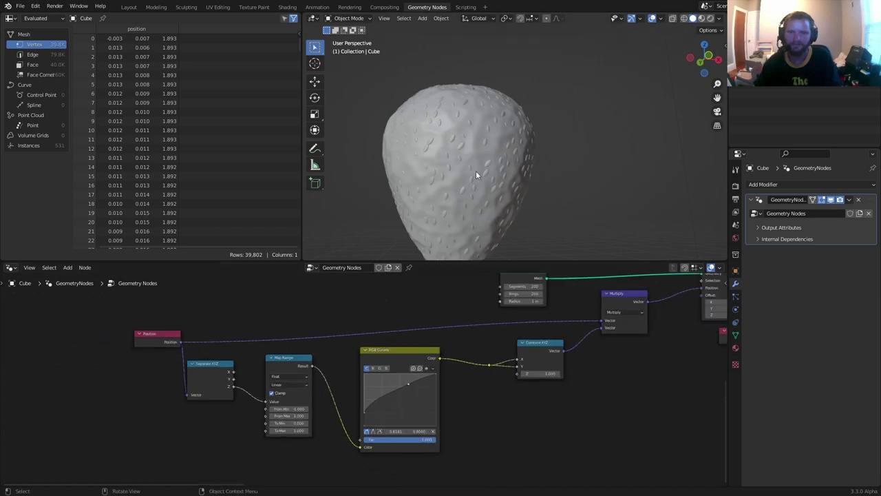
scroll(476, 174, down, 3)
middle_drag(619, 372, 558, 373)
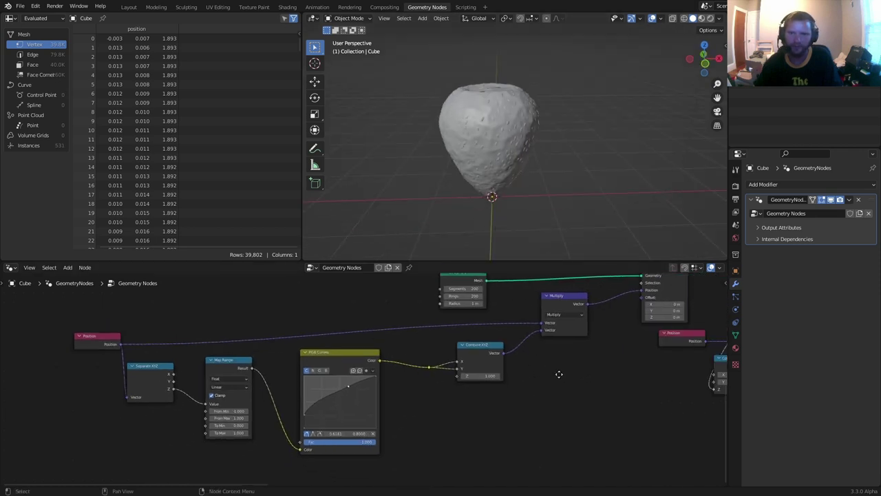
scroll(551, 361, down, 4)
scroll(497, 80, up, 4)
middle_drag(461, 69, 472, 182)
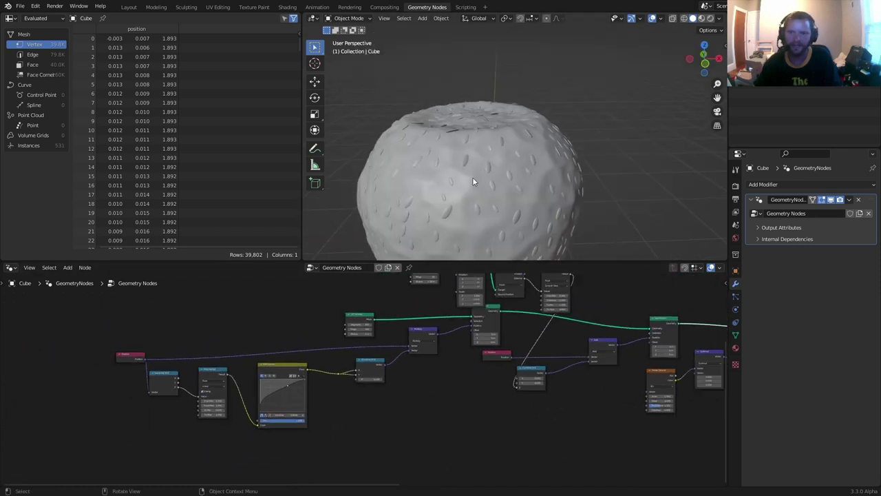
scroll(472, 182, up, 2)
drag(393, 89, 431, 117)
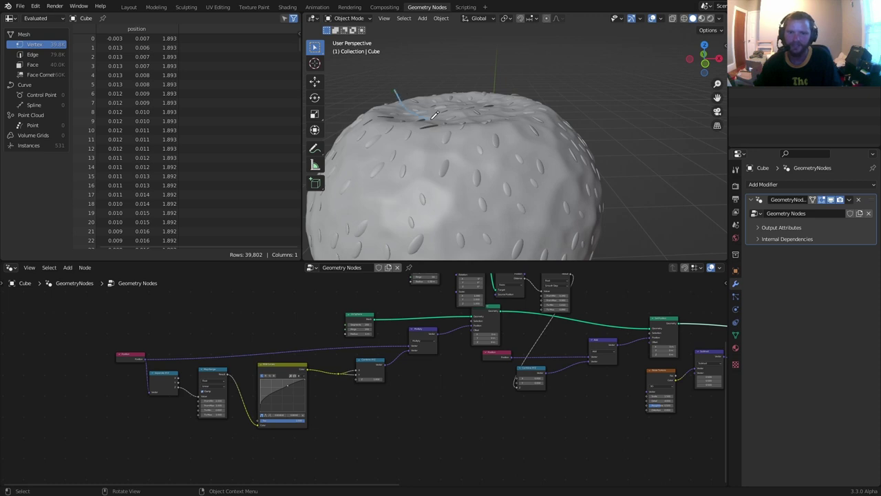
key(ctrl+z)
scroll(596, 376, down, 3)
middle_drag(641, 370, 425, 385)
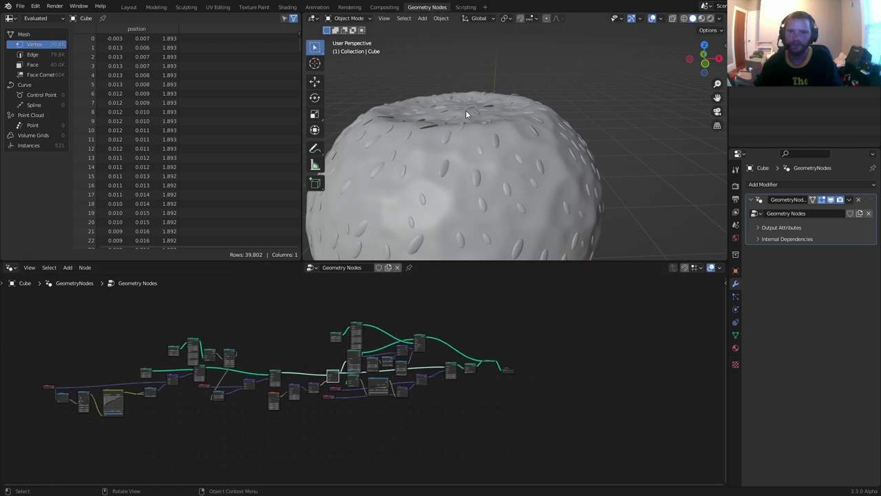
mouse_move(466, 112)
mouse_down()
mouse_move(483, 77)
mouse_move(524, 71)
mouse_up()
mouse_move(484, 102)
right_down()
mouse_move(448, 93)
mouse_move(514, 70)
right_up()
scroll(499, 182, down, 3)
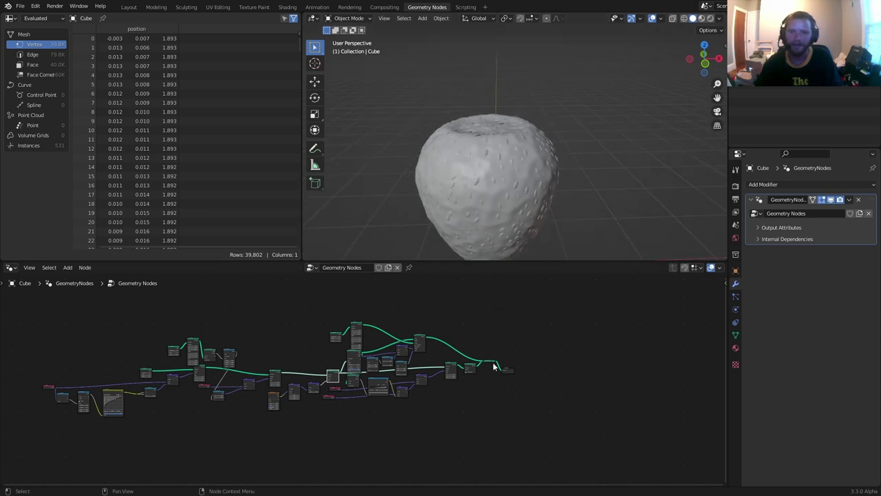
- Move the Group Output node farther from the Join Geometry node, add a Grid node and connect its mesh directly to the output
drag(508, 373, 548, 374)
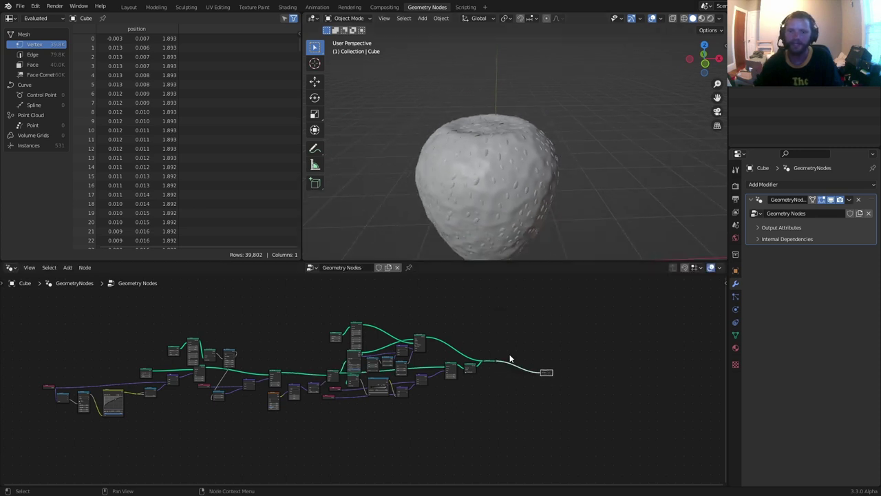
scroll(510, 359, up, 5)
scroll(541, 307, down, 2)
key(shift+a)
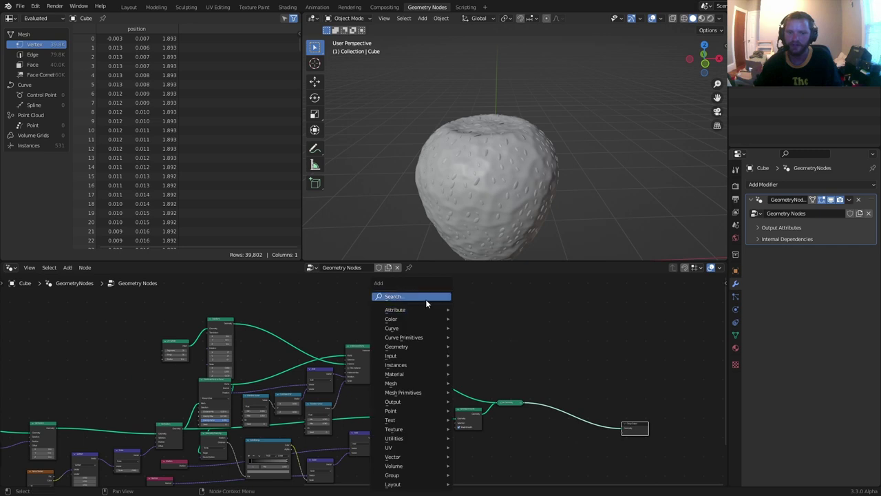
click(426, 299)
text(gr)
key(Return)
click(378, 307)
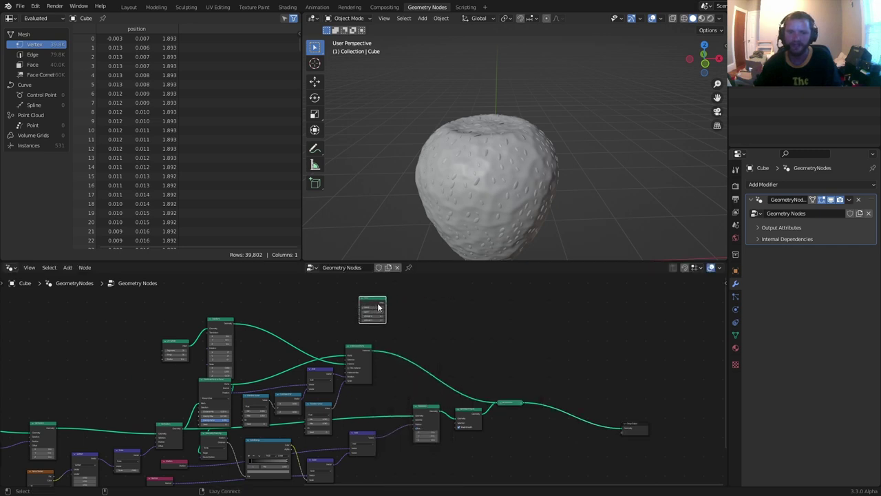
alt+shift+click(377, 307)
- Show the grid in the top orthographic view and set its Size Y to 3.01 m
shift+middle_drag(493, 235, 506, 111)
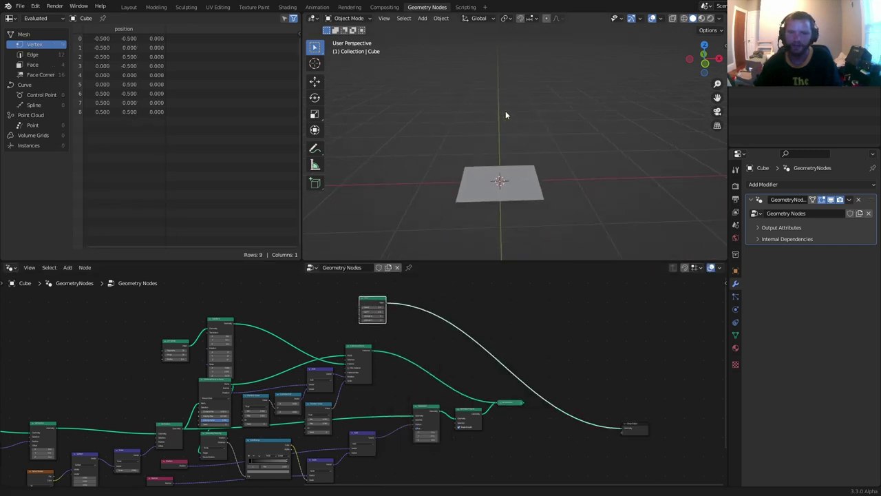
click(705, 46)
shift+middle_drag(521, 64, 511, 149)
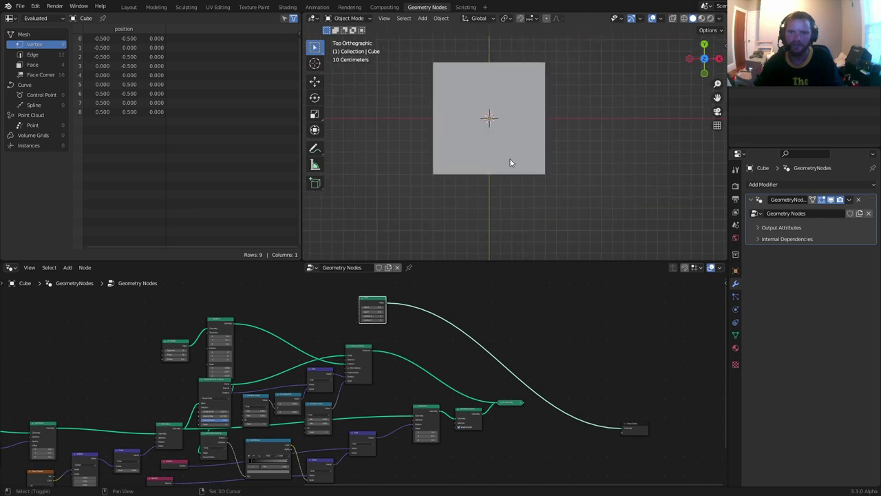
scroll(394, 343, up, 5)
middle_drag(351, 315, 357, 380)
scroll(413, 370, up, 1)
scroll(412, 373, up, 3)
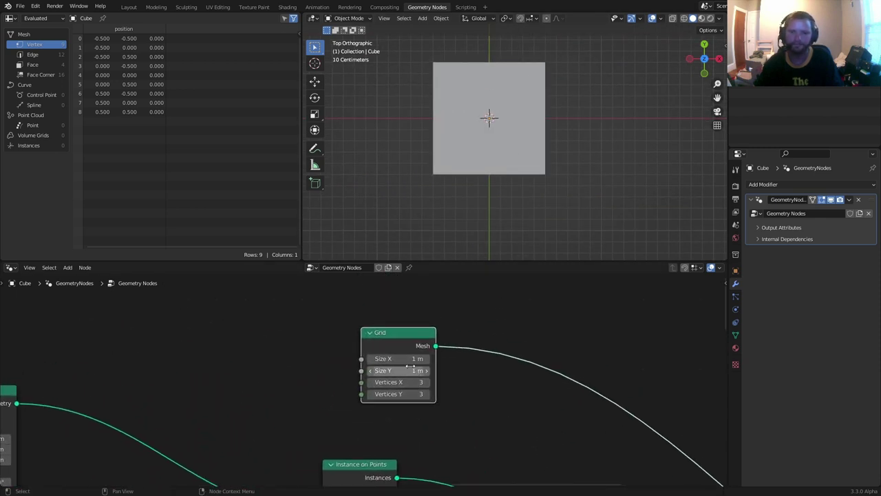
scroll(538, 121, down, 3)
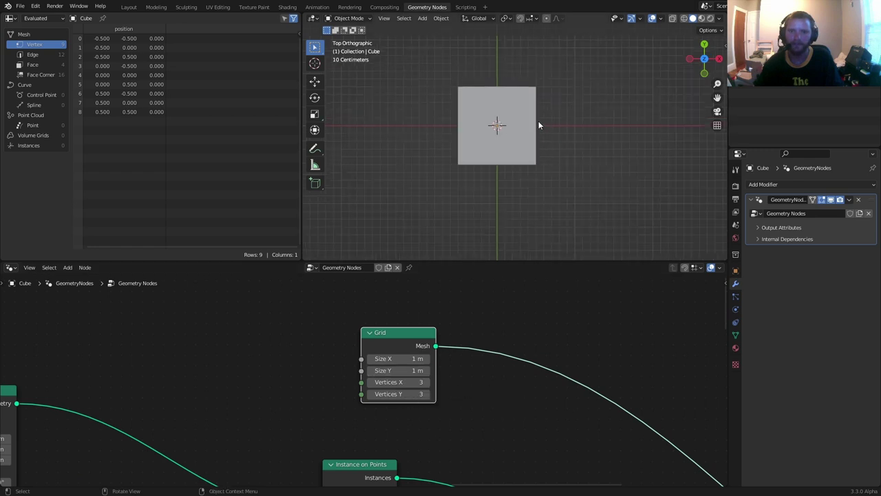
drag(387, 370, 525, 370)
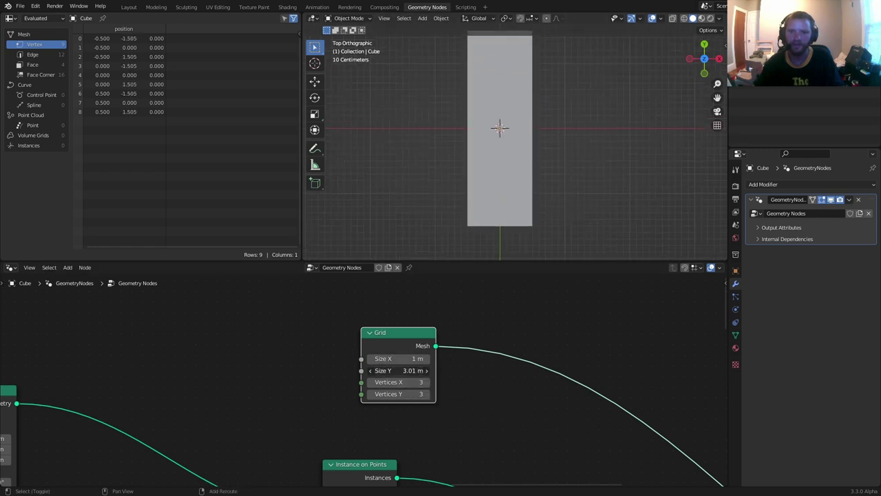
- Show the viewport in wireframe and set the grid's Vertices Y to 7
click(684, 18)
click(427, 394)
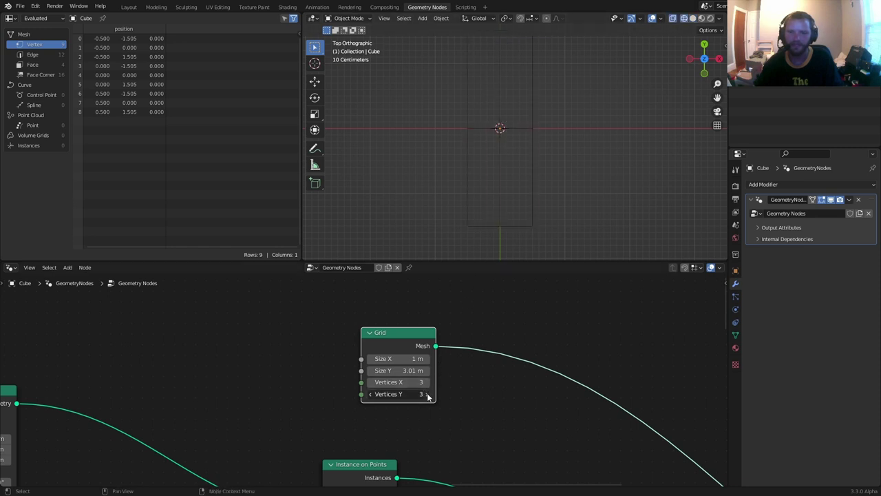
click(427, 394)
click(428, 393)
click(427, 393)
scroll(525, 138, down, 2)
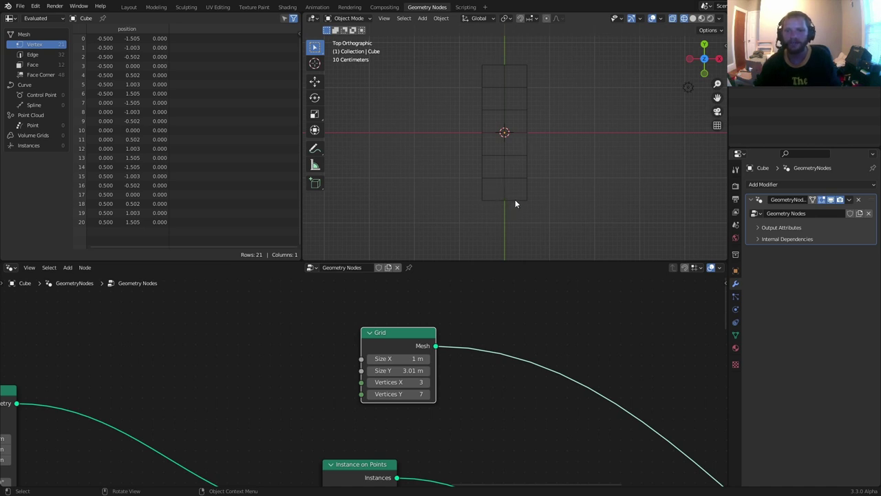
- Try a Subdivision Surface node after the Grid node, remove it, and undo a temporary annotation along the grid's lower edge
middle_drag(496, 373, 424, 359)
key(shift+a)
click(424, 297)
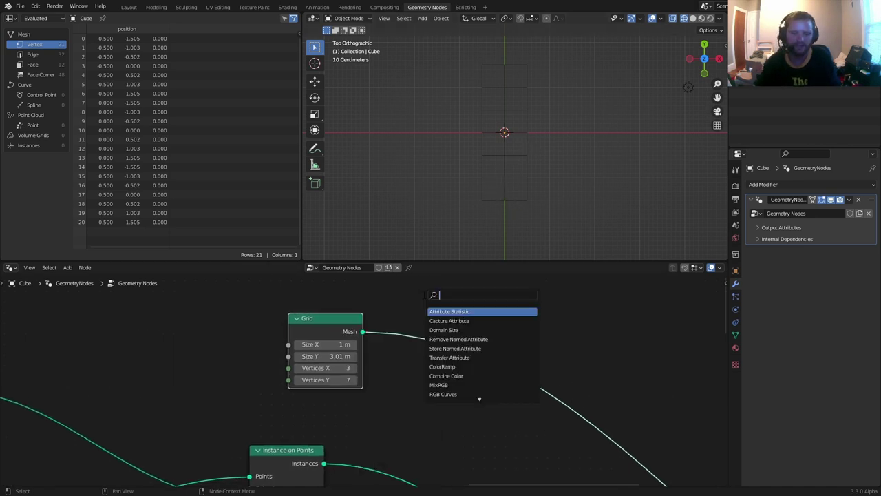
text(subdiv)
key(Down)
key(Down)
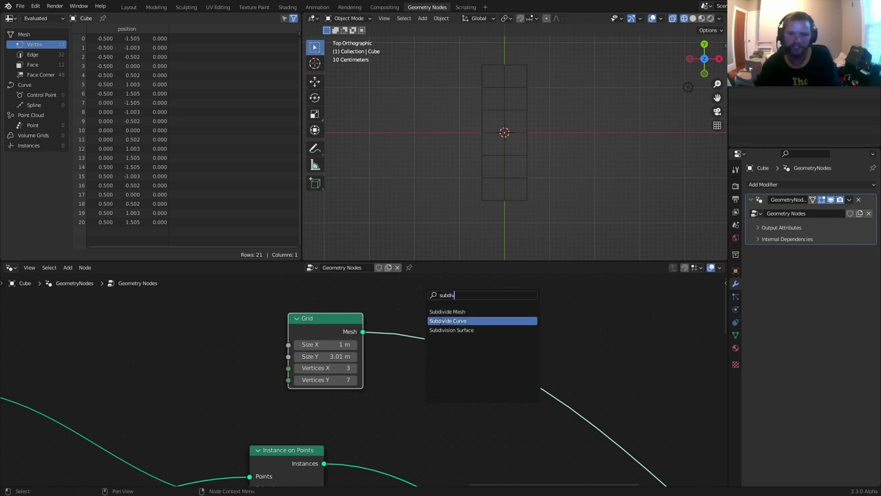
key(Return)
click(428, 337)
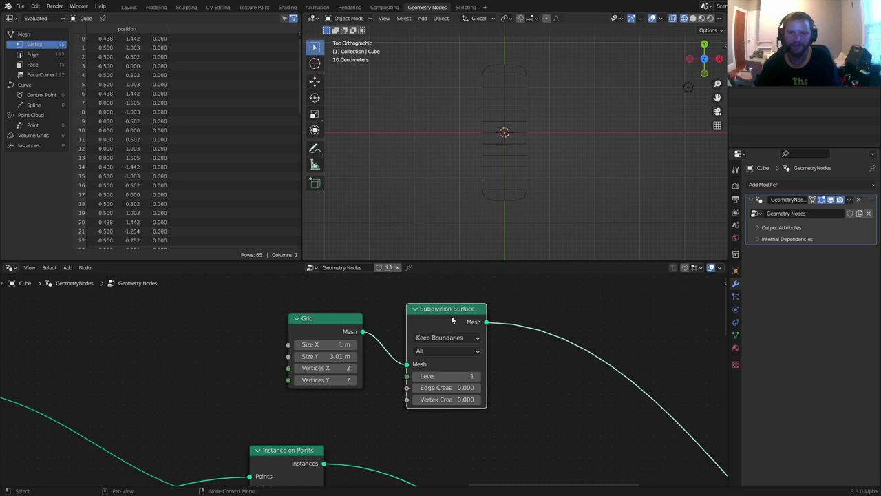
key(ctrl+x)
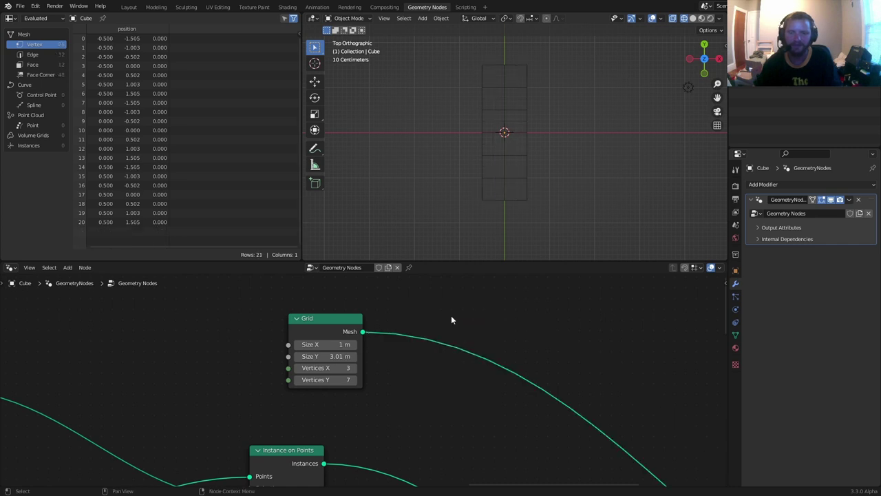
drag(519, 199, 493, 200)
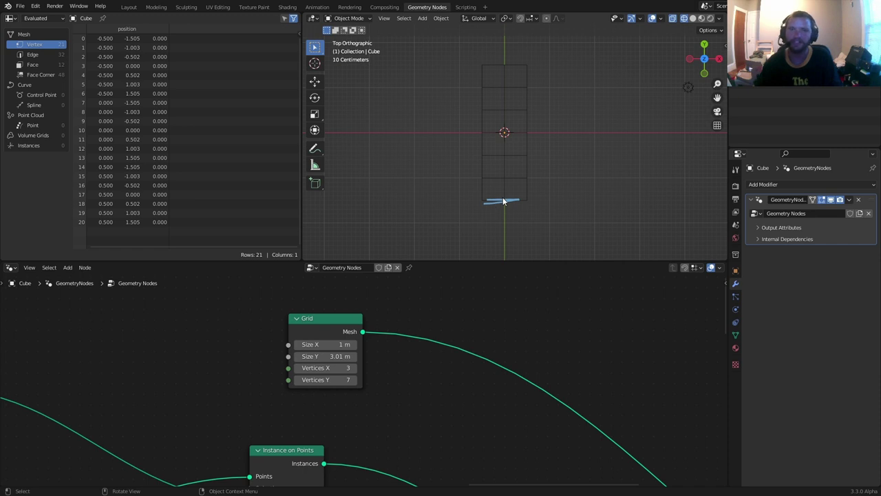
key(ctrl+z)
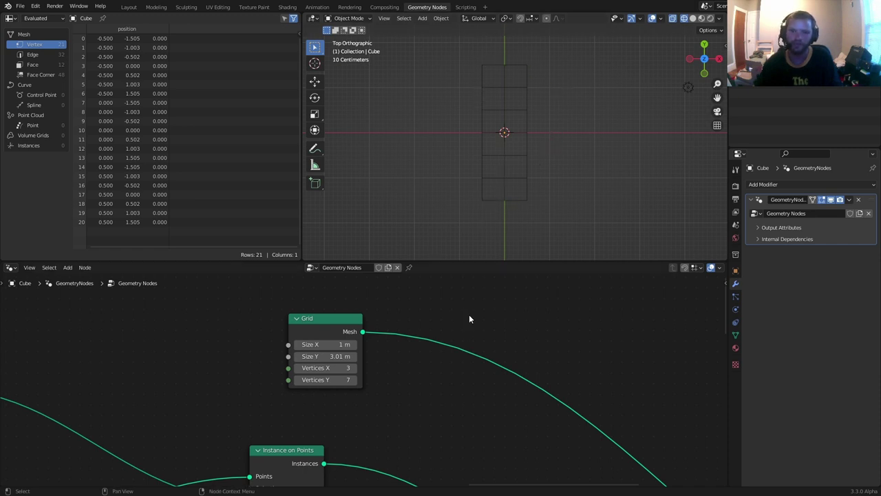
- Insert a Set Position node between the Grid node and the output, leaving room between it and the grid
key(shift+a)
click(414, 303)
text(set)
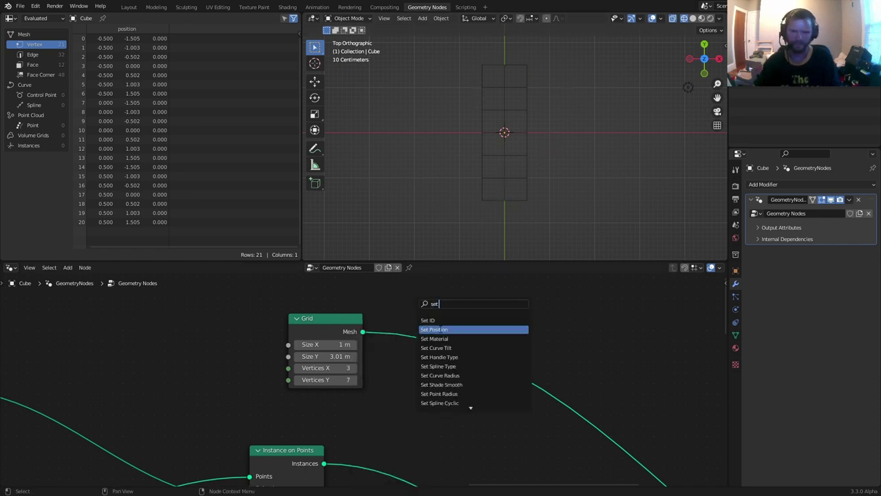
click(439, 330)
click(556, 335)
drag(558, 336, 579, 315)
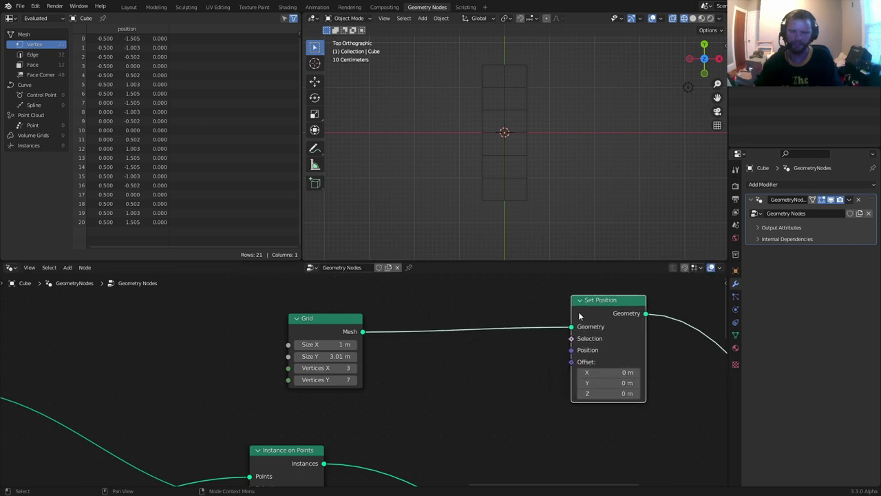
- Add a Position node connected to the Set Position node's Position input and place it below the Grid node
drag(570, 349, 335, 354)
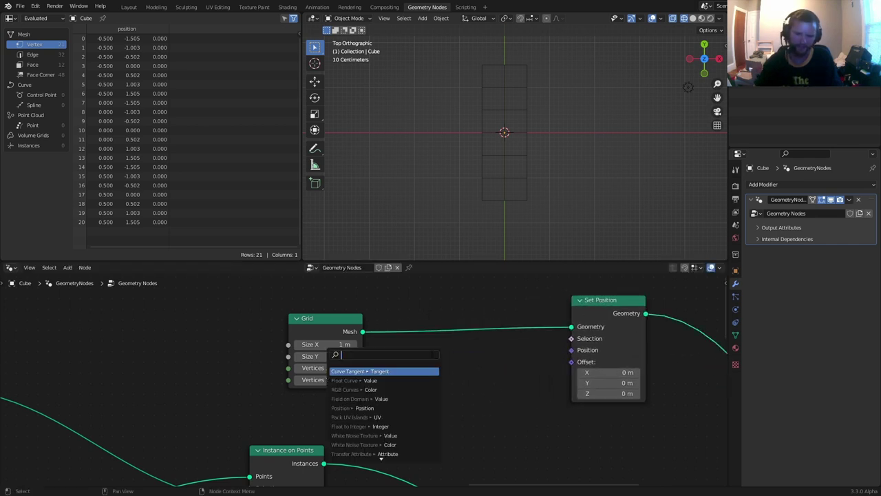
text(pos)
key(Return)
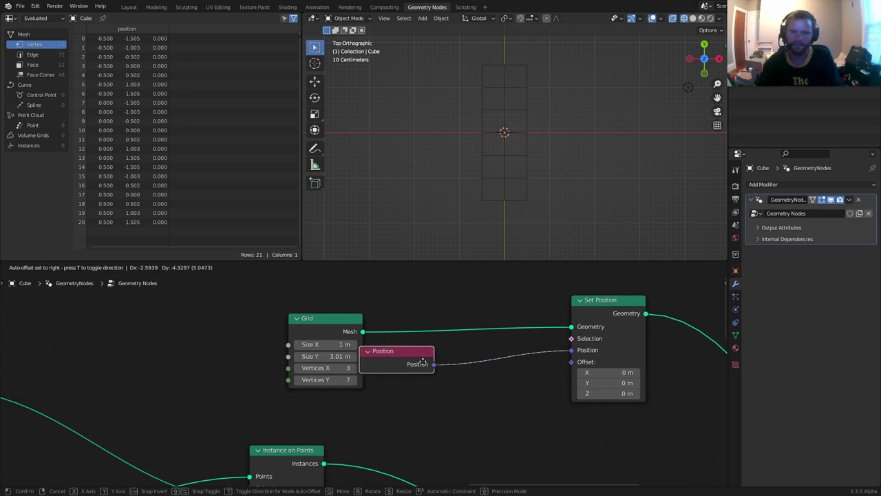
click(337, 407)
- Add a Separate XYZ node and place it between the Position and Set Position nodes, below their connection
key(shift+a)
click(312, 273)
text(se)
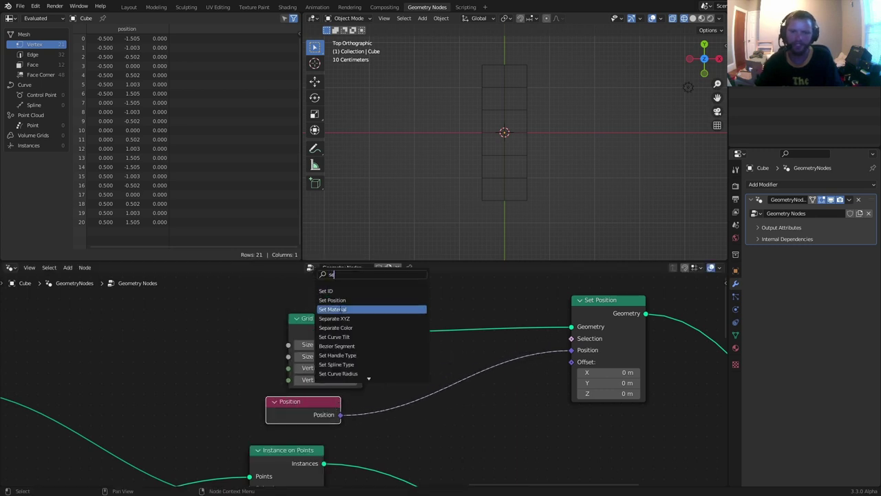
click(340, 318)
click(474, 433)
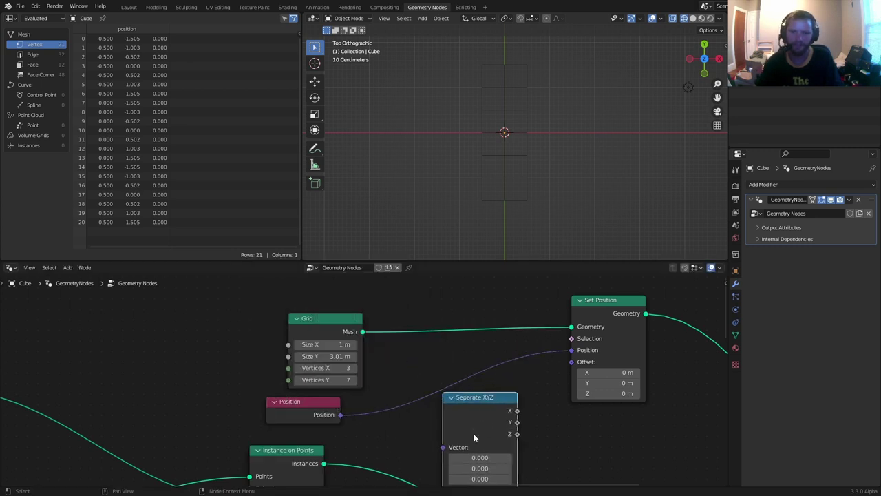
- Connect the Position node to the Separate XYZ node's Vector input and spread the Grid, Set Position and Separate XYZ nodes further apart
alt+right_drag(314, 415, 479, 434)
mouse_move(536, 202)
mouse_down()
mouse_move(547, 65)
mouse_move(540, 195)
mouse_up()
key(ctrl+z)
scroll(477, 391, down, 4)
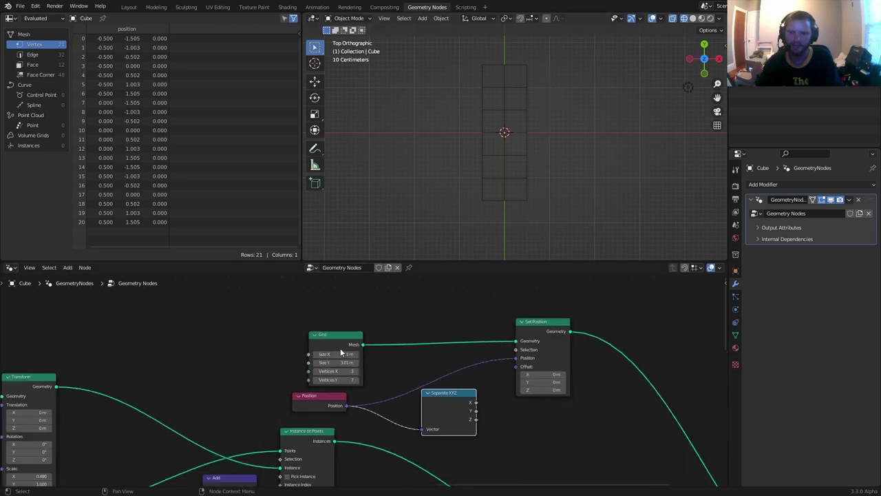
drag(339, 338, 283, 318)
drag(538, 323, 640, 317)
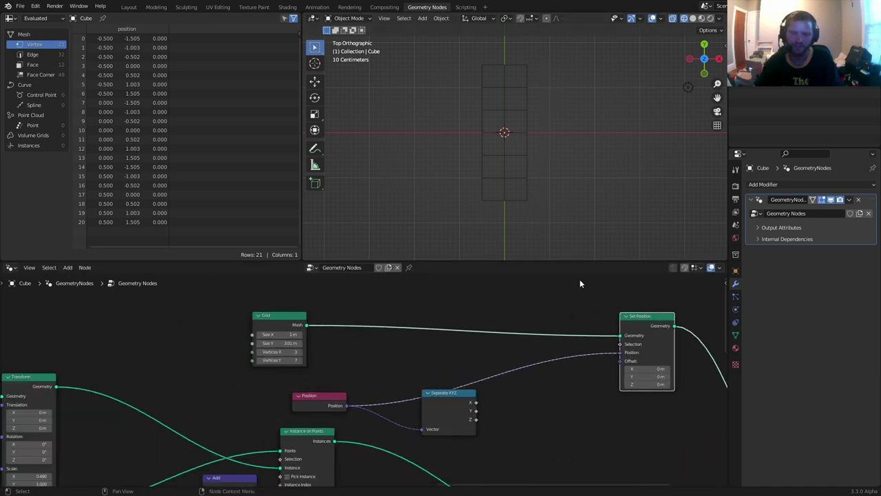
drag(451, 406, 425, 409)
scroll(492, 415, up, 2)
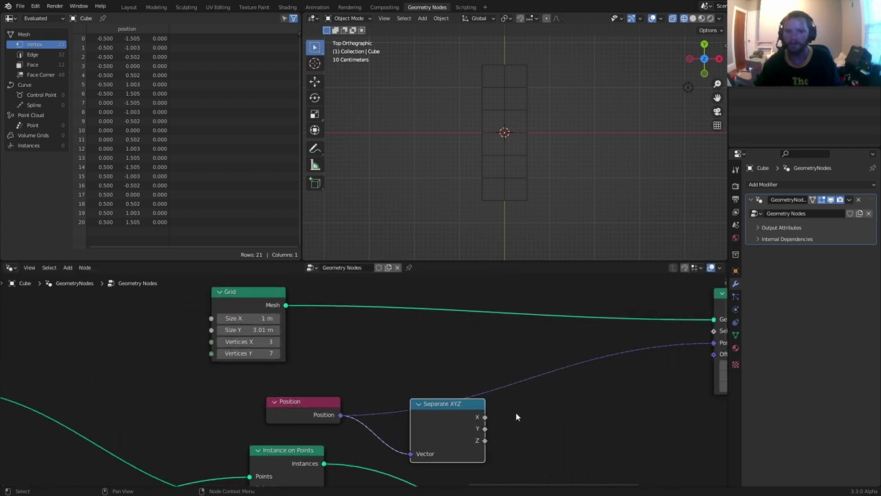
- Insert a Vector Math node set to Multiply on the link between the Position and Set Position nodes
middle_drag(515, 411, 447, 417)
key(shift+a)
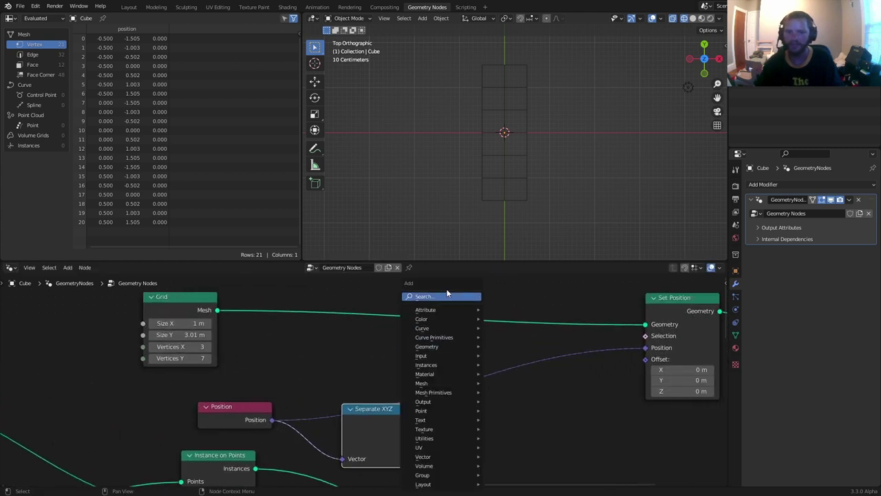
click(446, 298)
text(vec)
click(483, 325)
click(538, 365)
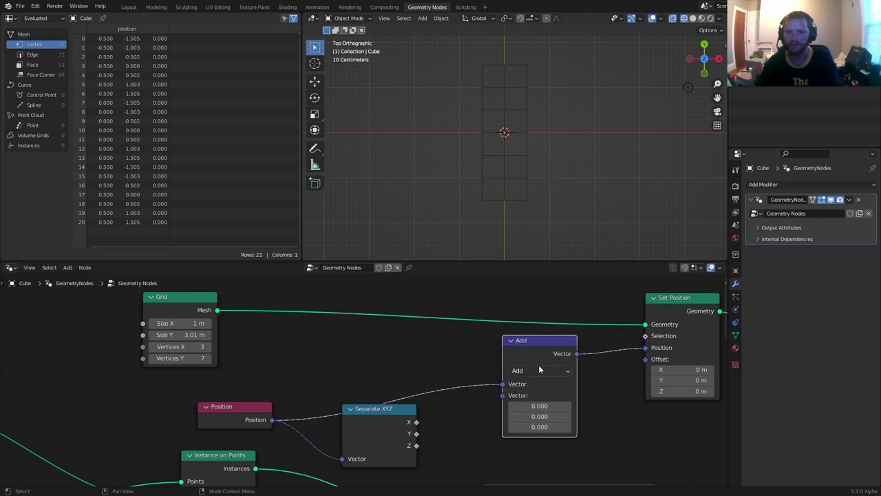
click(539, 364)
click(524, 335)
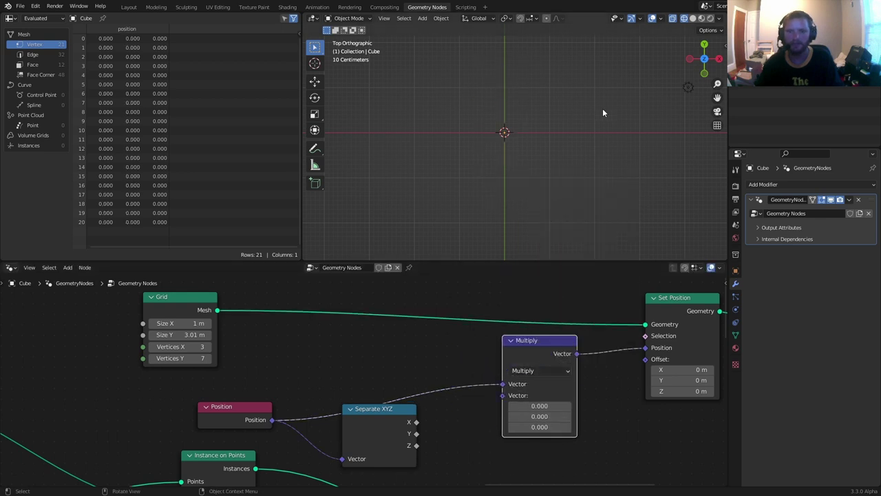
- Add a Combine XYZ node feeding the second Vector input of the new Multiply node
drag(503, 398, 473, 405)
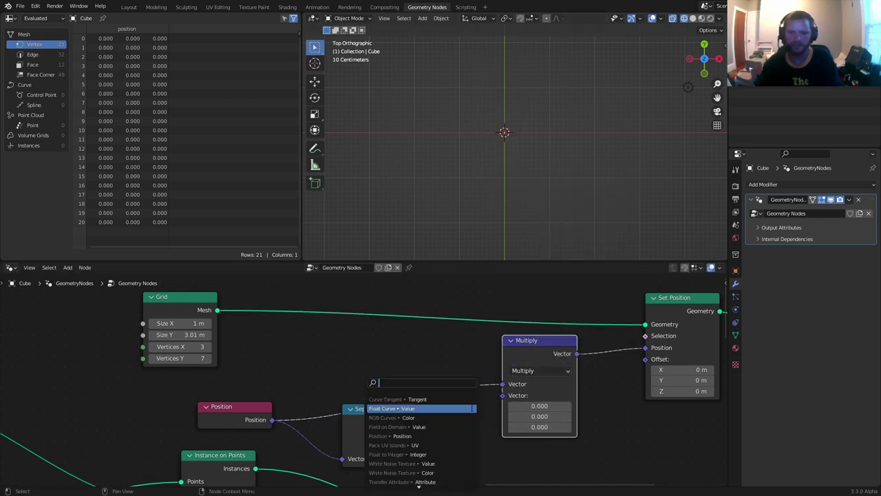
text(combine)
click(472, 408)
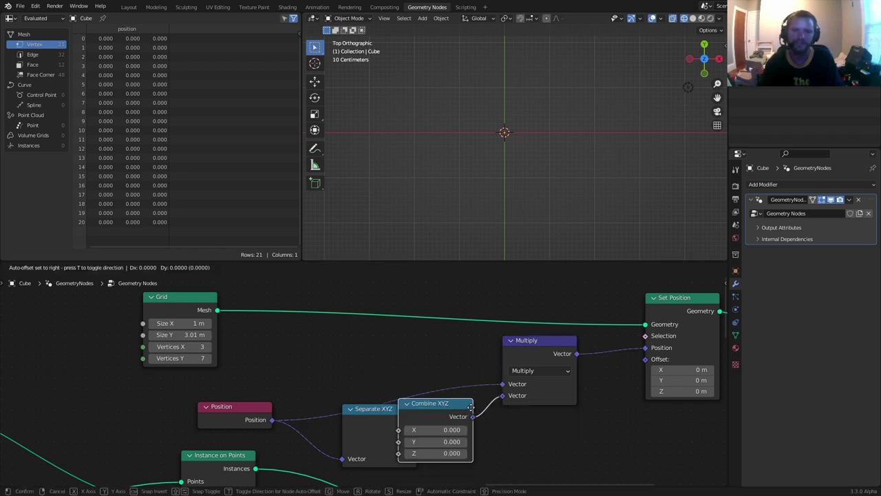
click(470, 407)
- Examine the strawberry body's earlier Separate XYZ, Map Range and RGB Curves chain as a reference for the leaf setup
scroll(449, 368, down, 8)
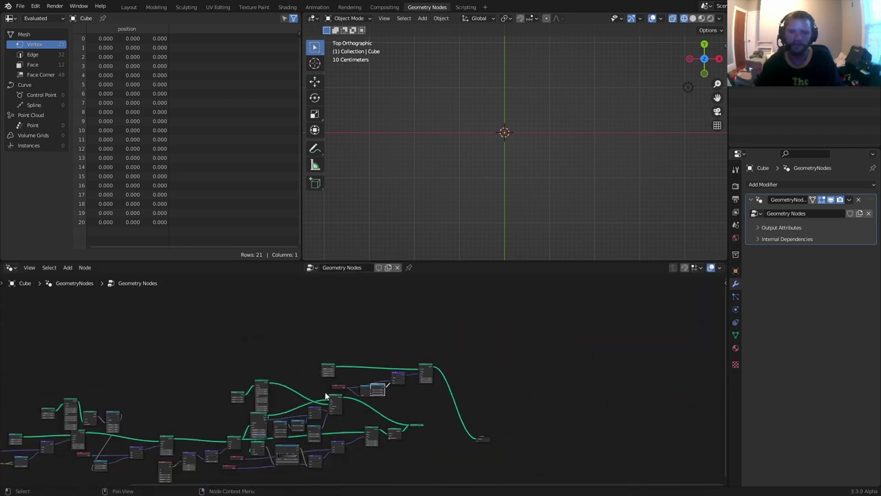
scroll(402, 383, up, 8)
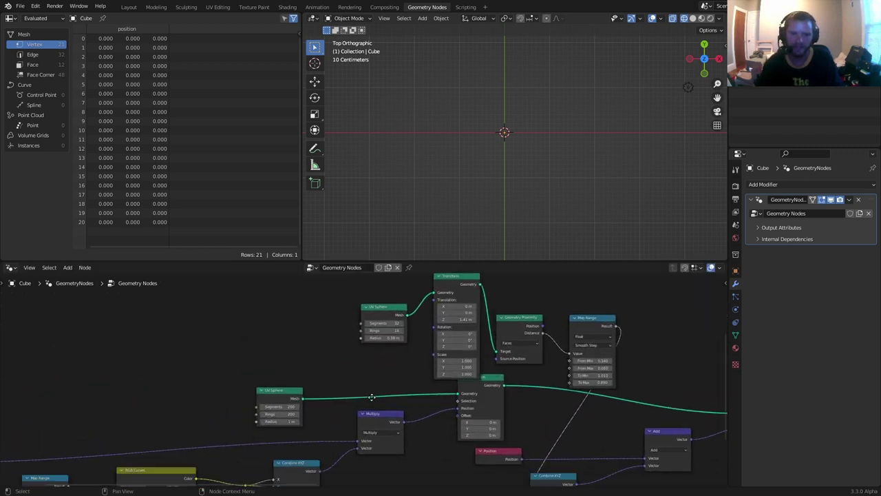
scroll(365, 354, up, 5)
middle_drag(348, 369, 521, 352)
scroll(477, 364, down, 5)
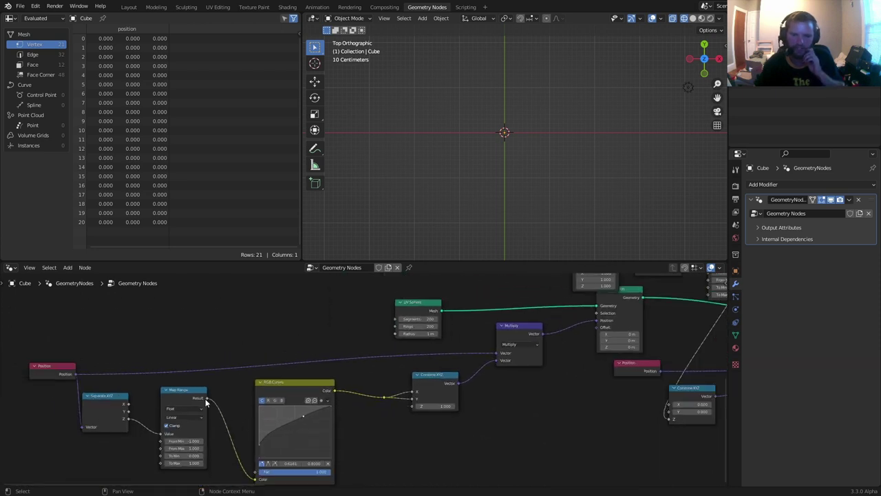
scroll(510, 348, down, 12)
middle_drag(577, 368, 285, 420)
middle_drag(480, 366, 438, 381)
scroll(491, 367, up, 6)
scroll(548, 366, up, 8)
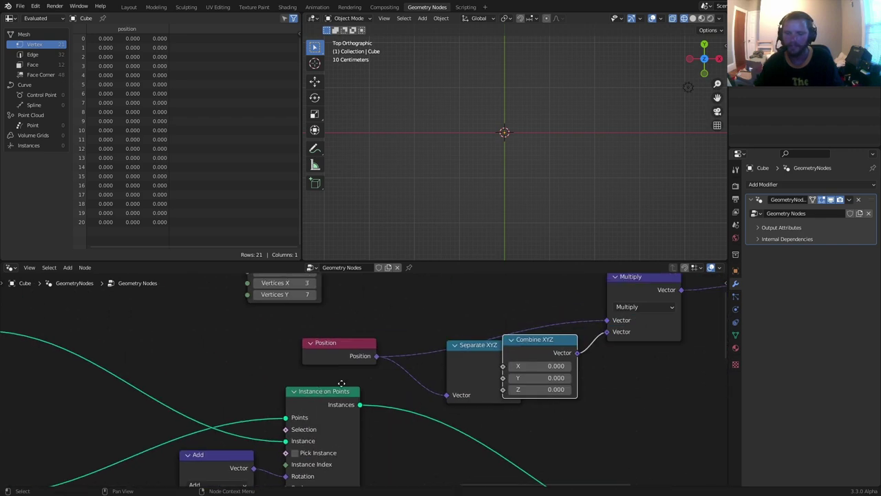
- Set all Combine XYZ values to 1, move the node clear of Separate XYZ, and connect Separate XYZ's Y output to its X input
drag(456, 380, 455, 420)
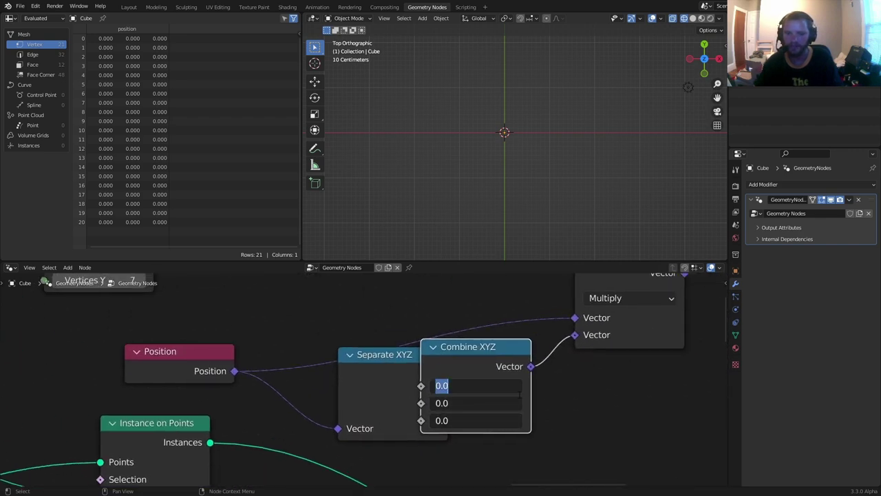
text(1)
key(Return)
drag(483, 348, 524, 359)
drag(443, 405, 462, 398)
scroll(365, 379, down, 2)
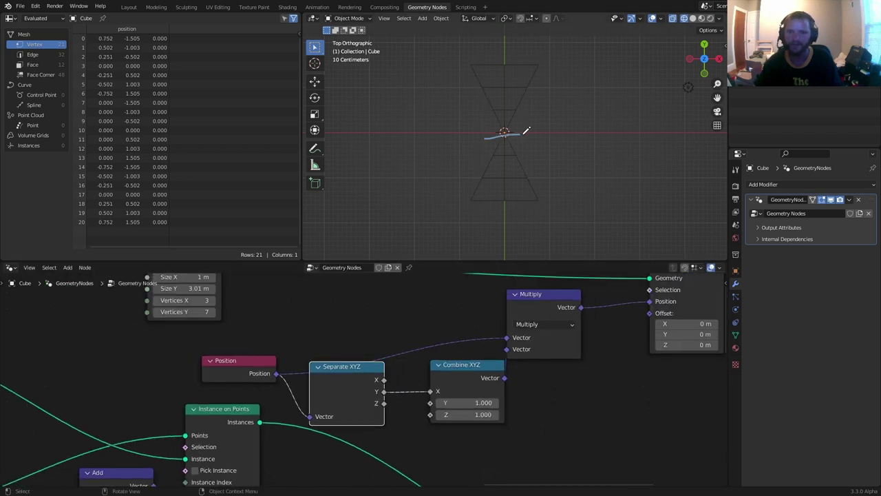
drag(523, 134, 554, 128)
key(ctrl+z)
- Move the Position and Separate XYZ nodes away from Combine XYZ and insert a Map Range node on the Y-to-X link
drag(207, 399, 337, 351)
key(g)
click(198, 340)
key(shift+a)
click(294, 289)
text(ra)
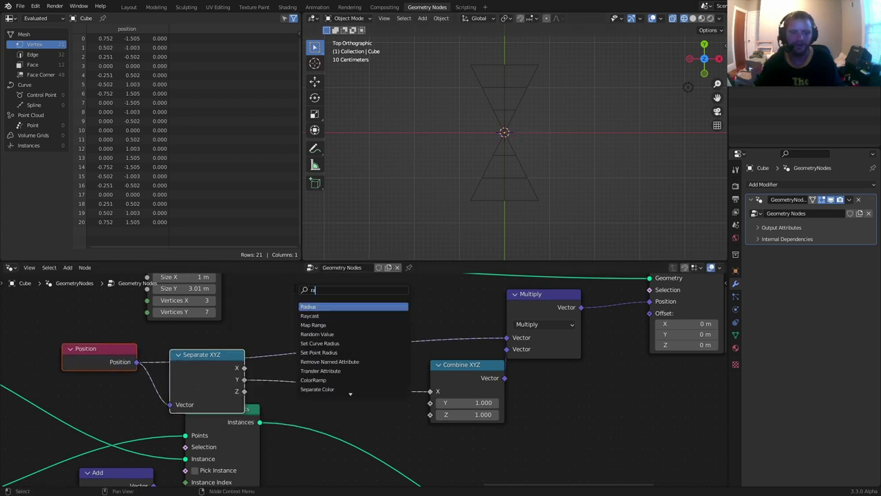
text(ng)
key(Return)
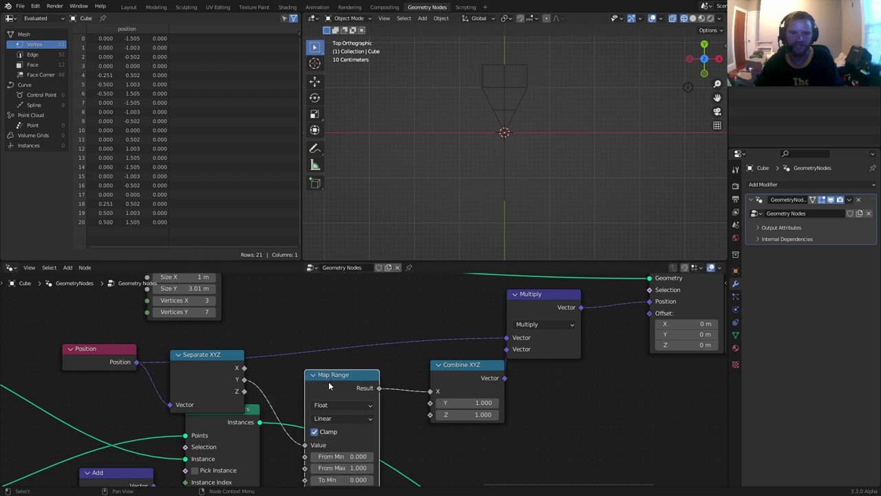
click(316, 337)
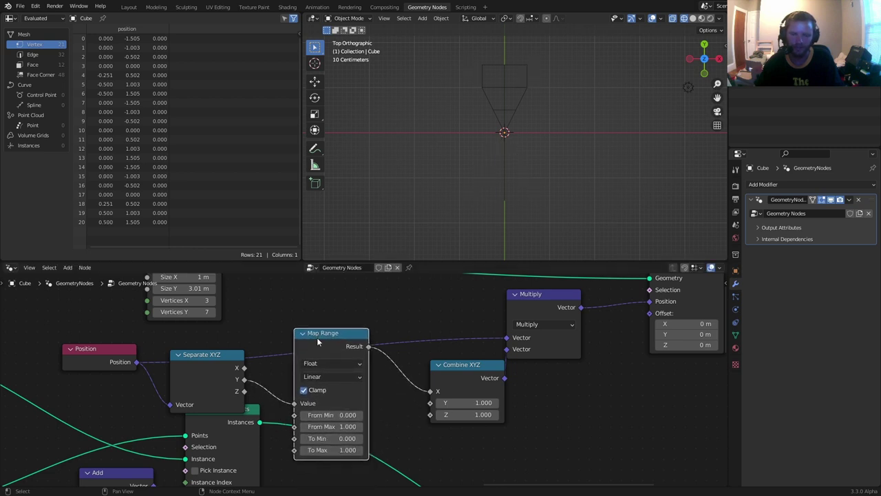
- Set the Map Range node's From Min to -1.760 and From Max to 0.710
click(342, 415)
key(Return)
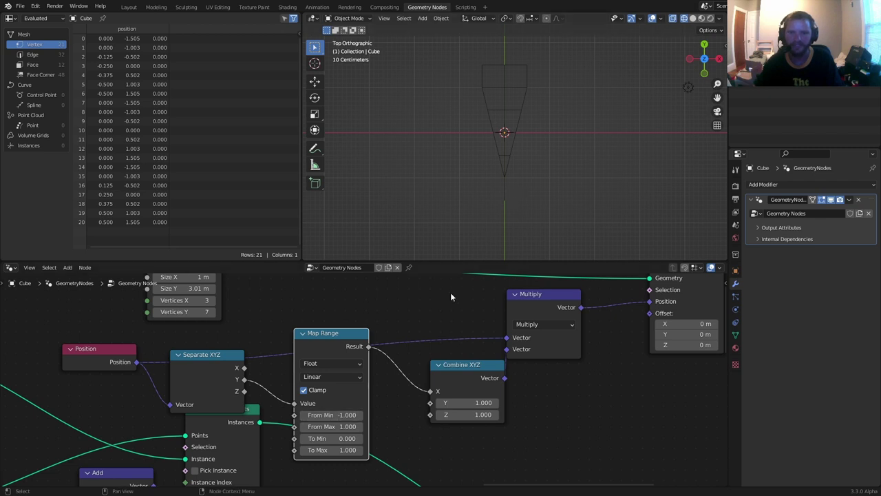
middle_drag(594, 357, 640, 404)
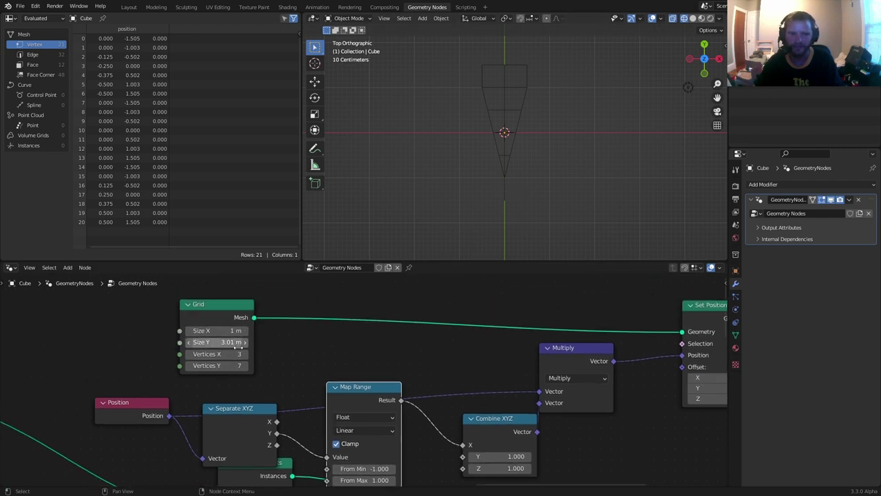
middle_drag(406, 440, 431, 386)
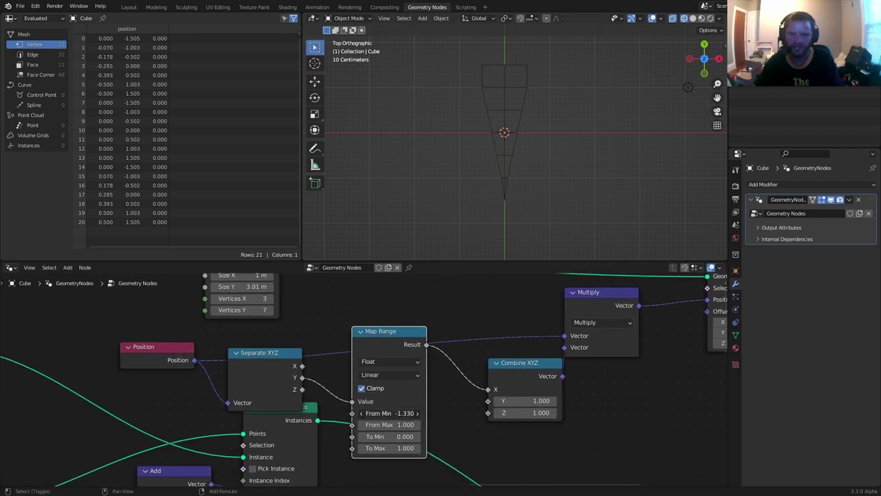
drag(389, 413, 372, 413)
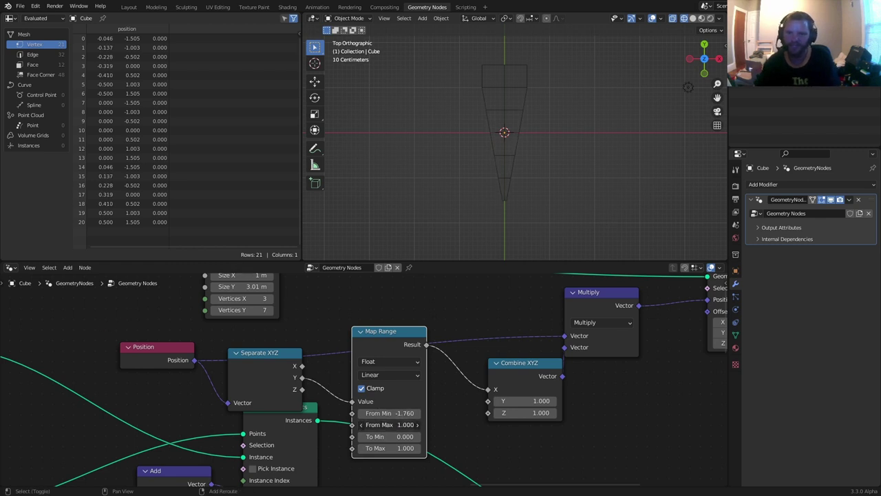
mouse_move(389, 425)
mouse_down()
mouse_move(372, 425)
mouse_move(388, 425)
mouse_up()
- Insert a Subdivision Surface node after the leaf's Set Position node and set its level to 2
scroll(534, 411, down, 6)
middle_drag(619, 393, 541, 383)
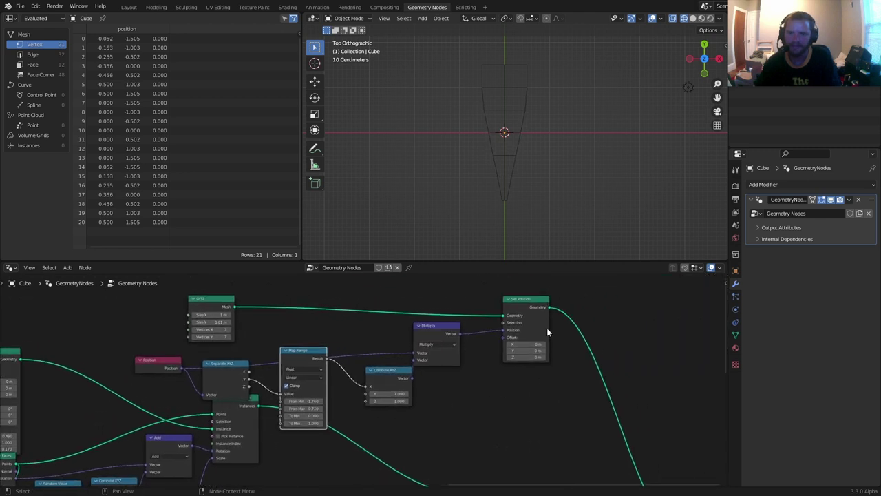
middle_drag(548, 342, 391, 322)
key(shift+a)
text(sub)
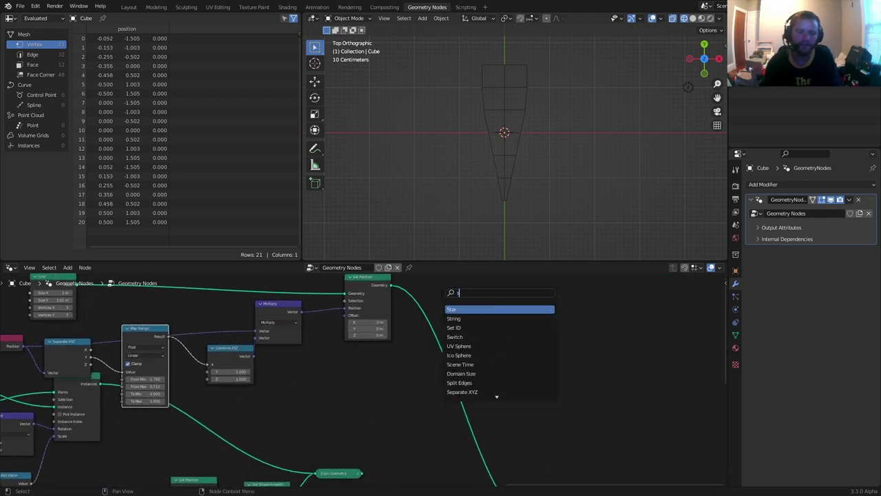
key(Down)
key(Down)
key(Return)
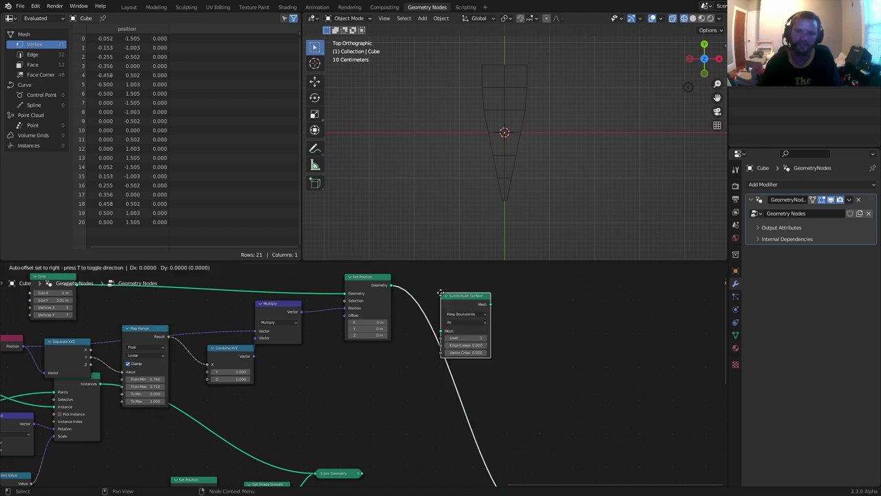
click(438, 295)
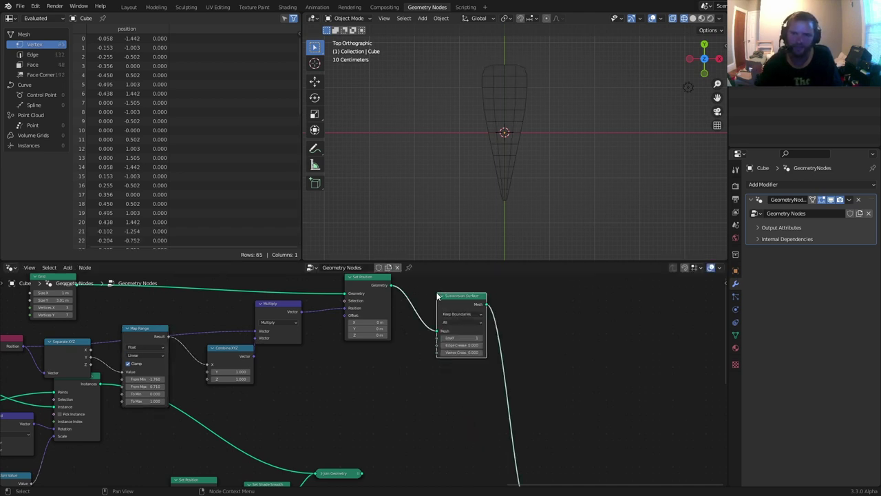
click(482, 338)
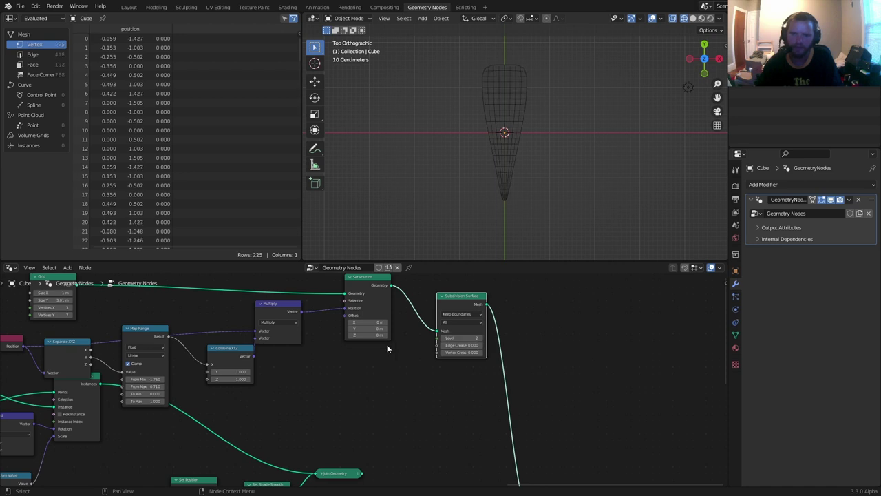
- Reduce the Grid node's Vertices Y to 3
middle_drag(387, 344, 504, 355)
middle_drag(321, 334, 419, 347)
scroll(344, 338, up, 4)
scroll(276, 332, up, 4)
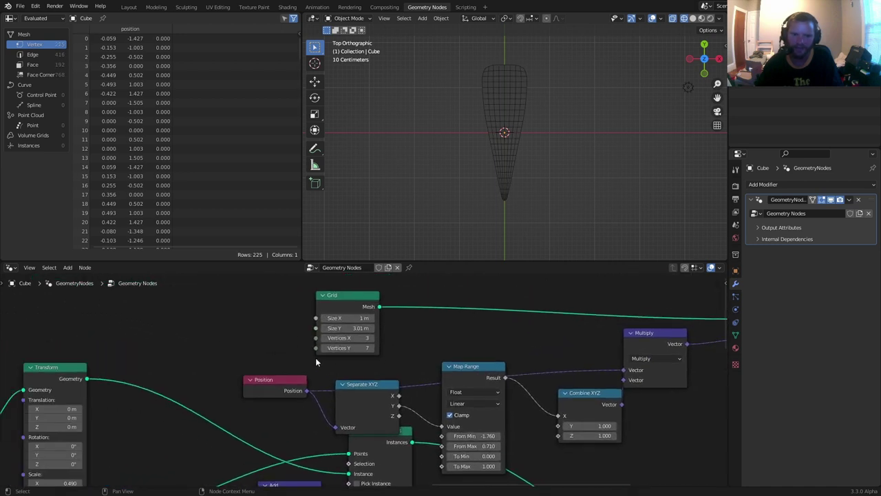
click(313, 340)
click(313, 340)
click(313, 341)
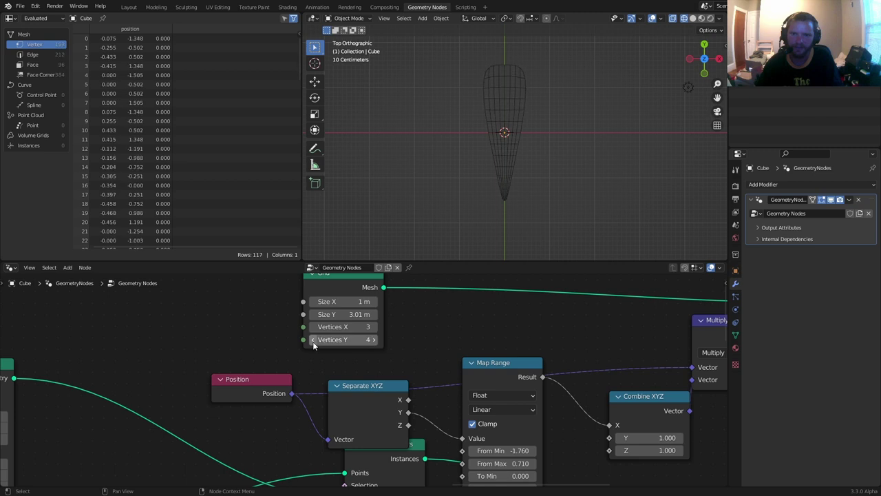
click(312, 341)
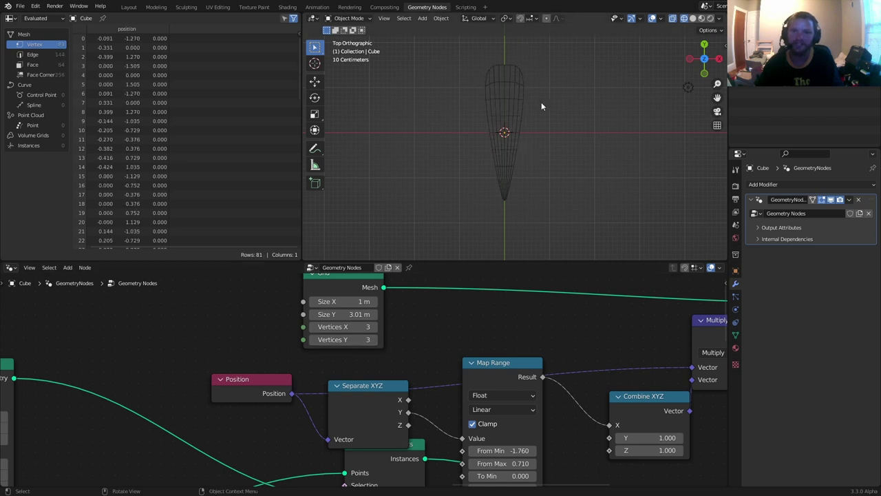
- Switch the viewport to solid shading and view the leaf at an angle in perspective
scroll(551, 350, down, 4)
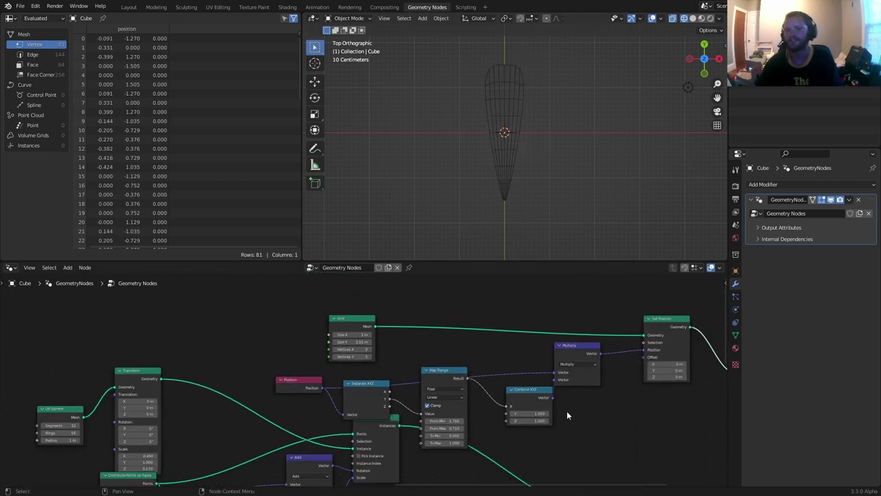
middle_drag(651, 380, 478, 371)
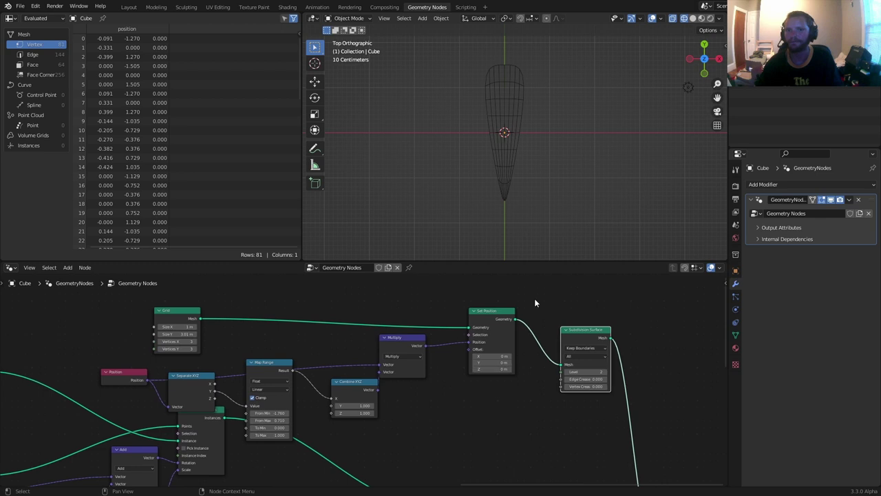
click(692, 18)
mouse_move(678, 36)
middle_down()
mouse_move(467, 157)
mouse_move(448, 126)
middle_up()
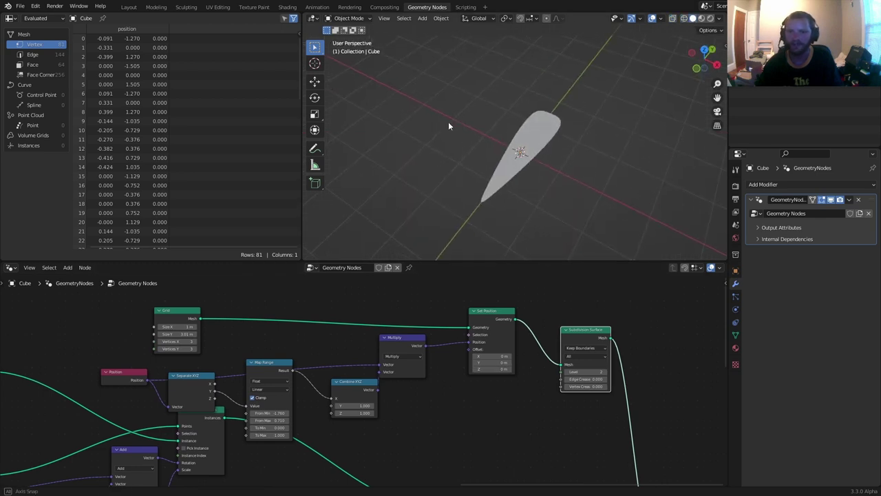
- Move the Group Output node further from the Subdivision Surface node to make room for more leaf nodes
scroll(578, 360, down, 2)
middle_drag(578, 360, 522, 338)
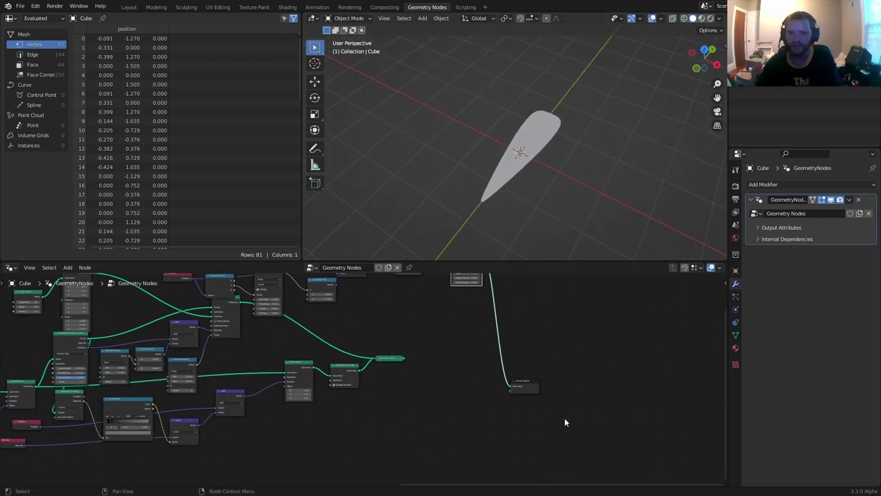
drag(564, 420, 520, 361)
key(g)
click(603, 364)
middle_drag(571, 355, 582, 409)
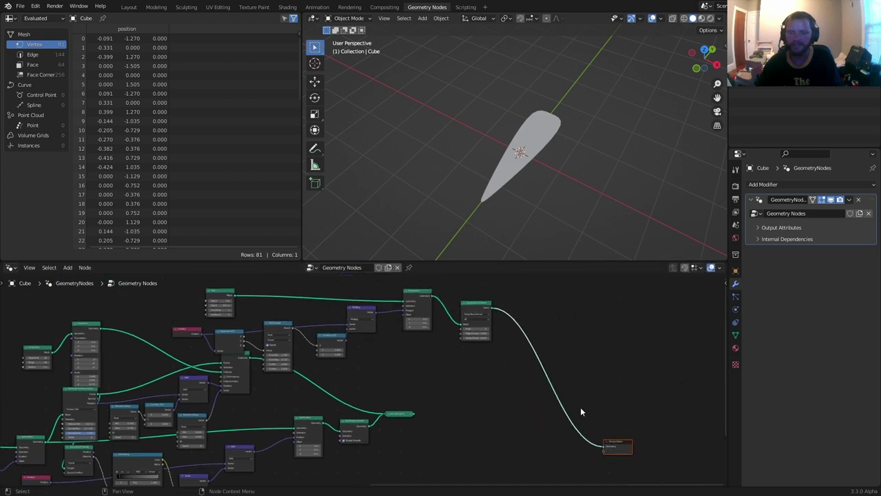
- Sketch an arched bend line above the leaf in side view as an annotation, and undo it
middle_drag(534, 174, 477, 151)
drag(497, 143, 588, 135)
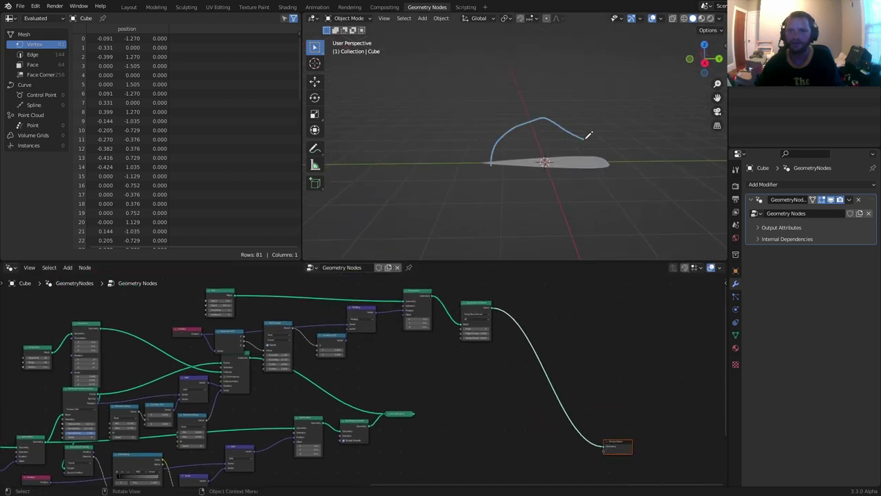
key(ctrl+z)
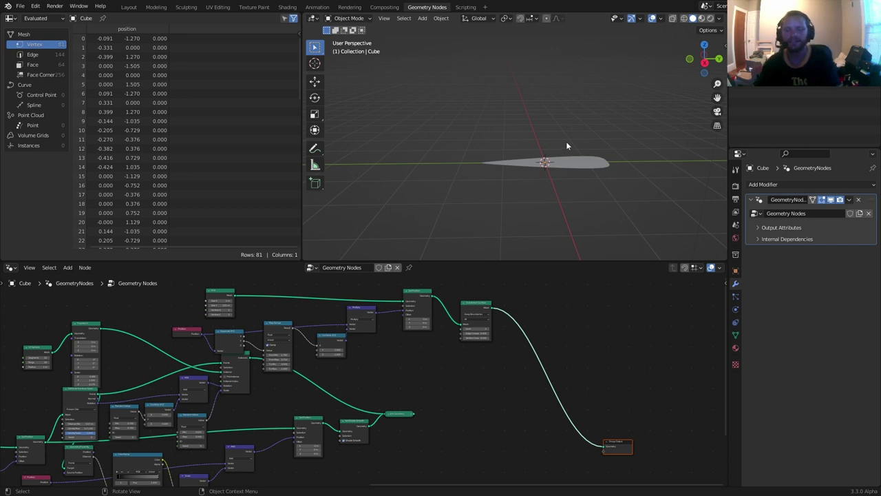
- Move the leaf's Combine XYZ and Multiply nodes closer to Map Range to free space before Set Position
scroll(405, 333, up, 2)
middle_drag(405, 333, 521, 368)
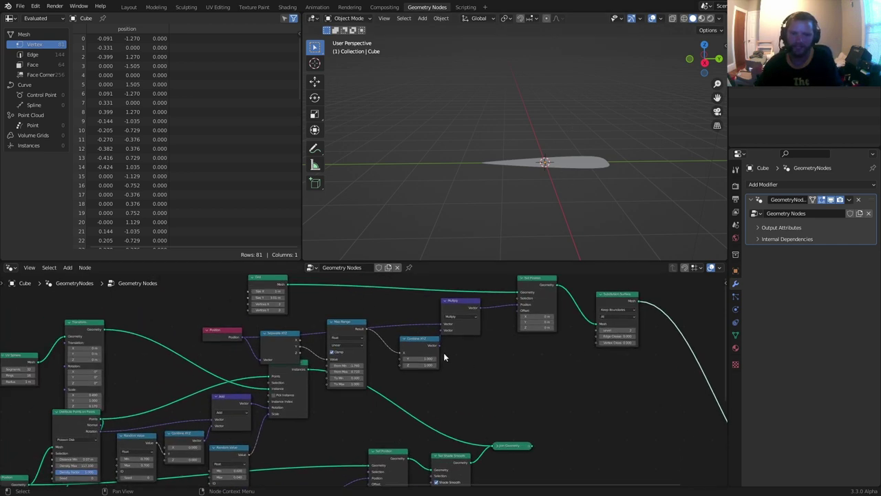
scroll(444, 353, up, 5)
middle_drag(454, 348, 420, 399)
click(419, 377)
drag(418, 380, 374, 382)
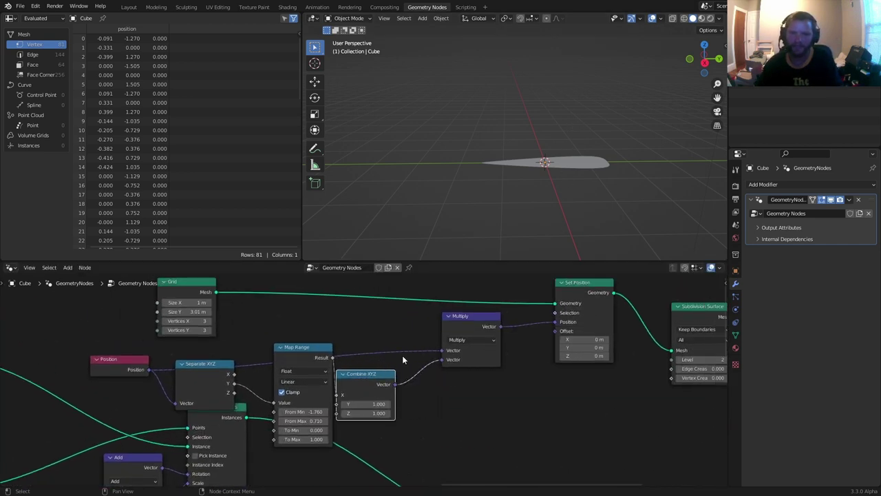
drag(475, 320, 415, 331)
- Duplicate the Multiply node, insert the copy between Multiply and Set Position, and change its operation to Add
key(shift+d)
click(500, 332)
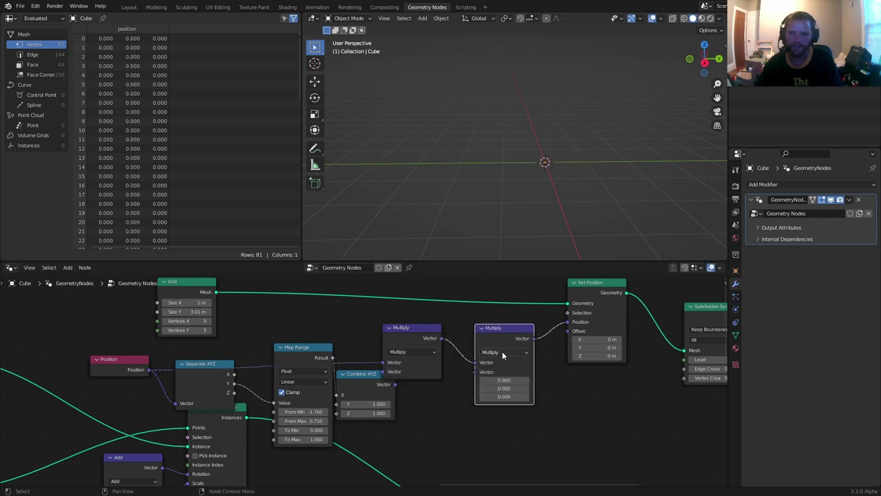
ctrl+scroll(501, 352, up, 2)
mouse_move(503, 397)
mouse_down()
mouse_move(544, 397)
mouse_move(504, 398)
mouse_up()
key(ctrl+z)
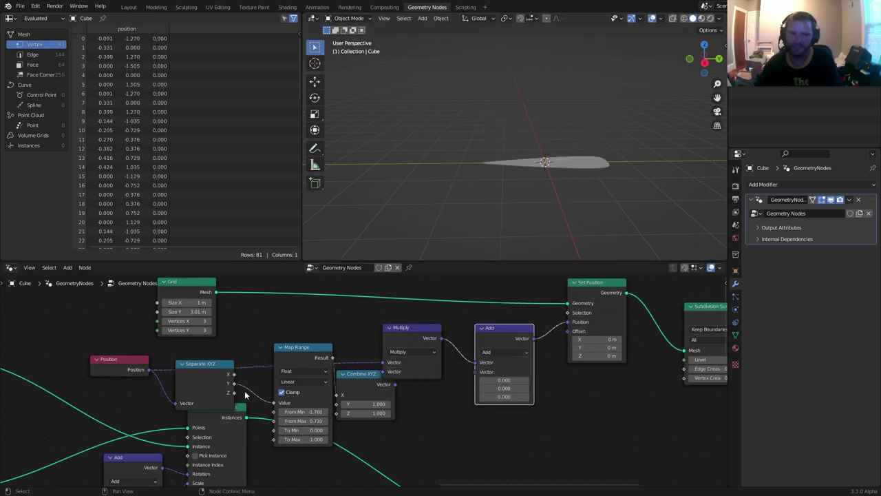
- Add an RGB Curves node and place it below the leaf's Multiply node
middle_drag(413, 385, 442, 352)
key(shift+a)
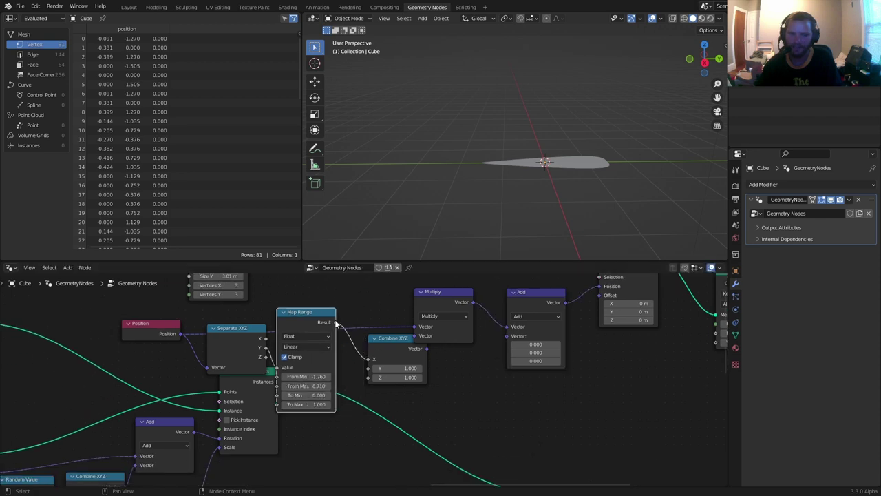
click(375, 289)
text(rgb)
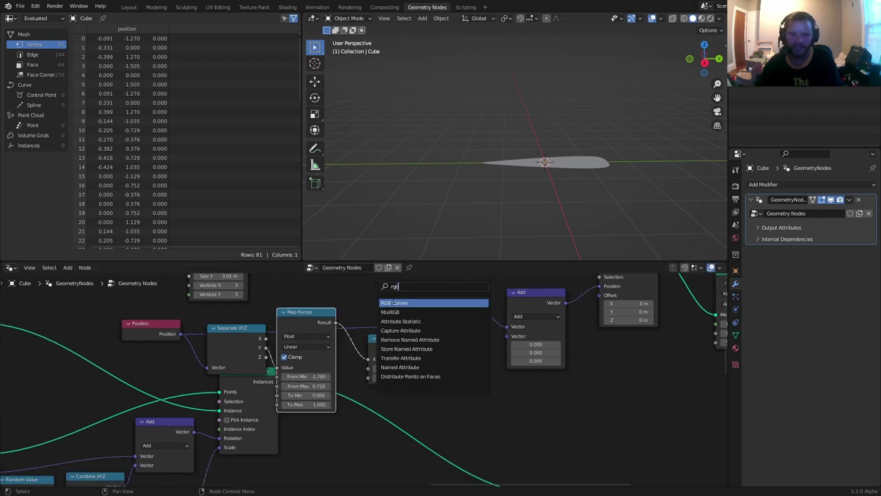
click(395, 302)
click(599, 368)
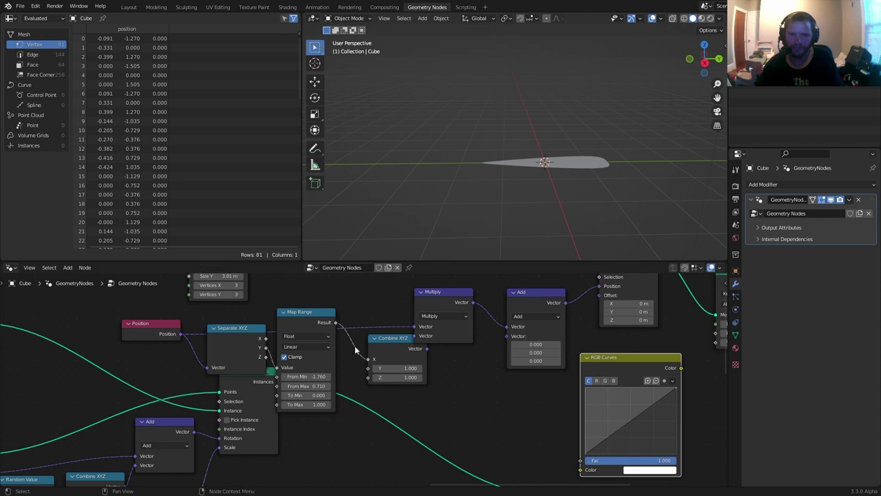
alt+right_drag(347, 338, 584, 390)
drag(615, 369, 417, 384)
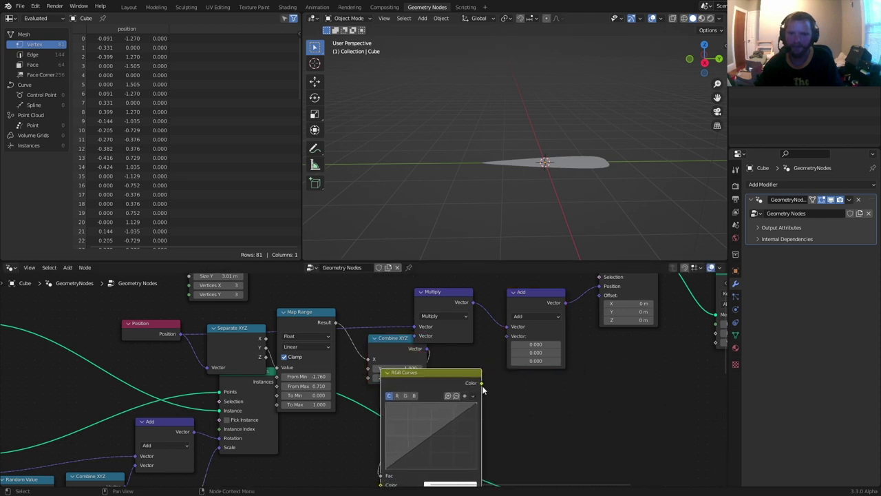
mouse_move(481, 382)
mouse_down()
mouse_move(508, 343)
mouse_move(484, 382)
mouse_up()
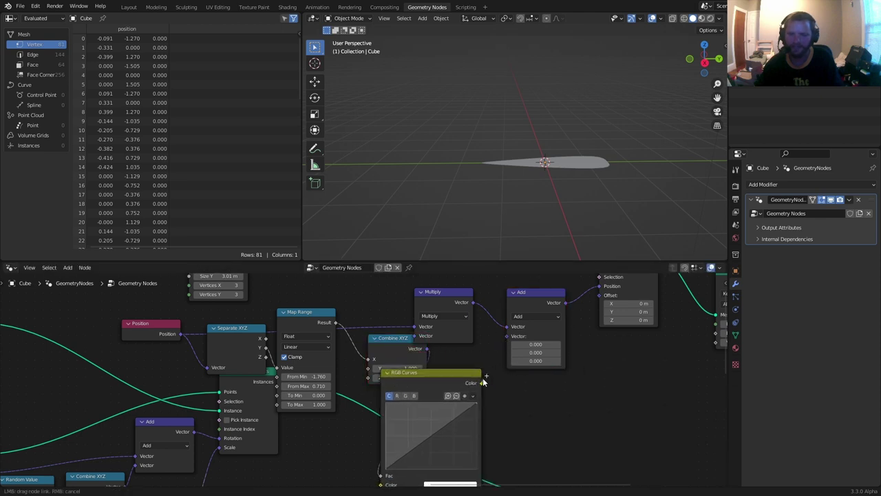
- Add a Combine XYZ node feeding the Add node's second vector and link the RGB Curves color to its Z input
drag(508, 337, 470, 359)
text(combine)
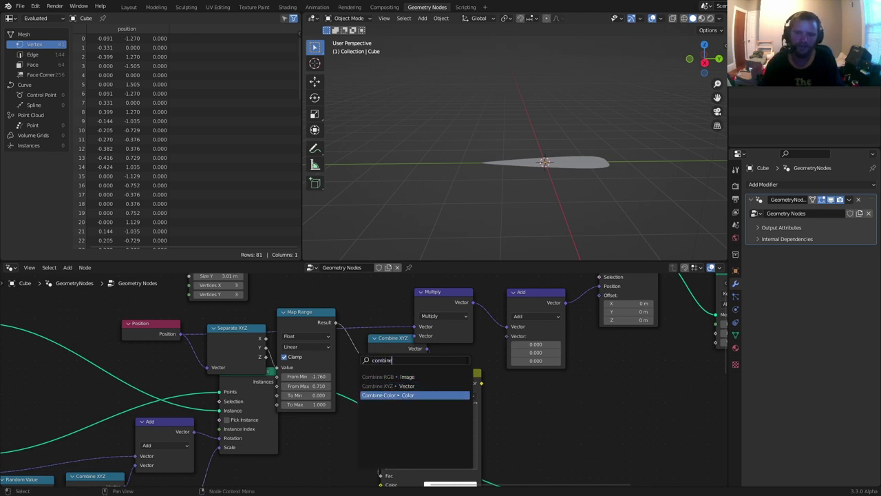
click(386, 385)
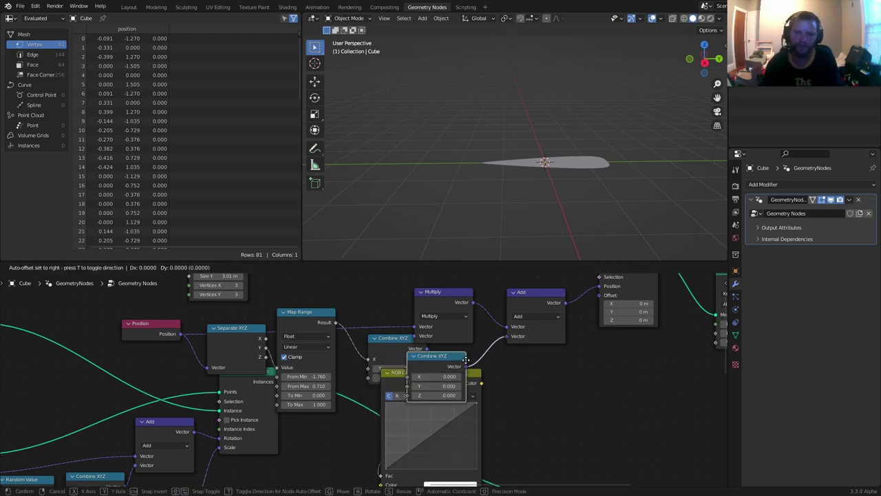
click(529, 390)
drag(481, 383, 526, 407)
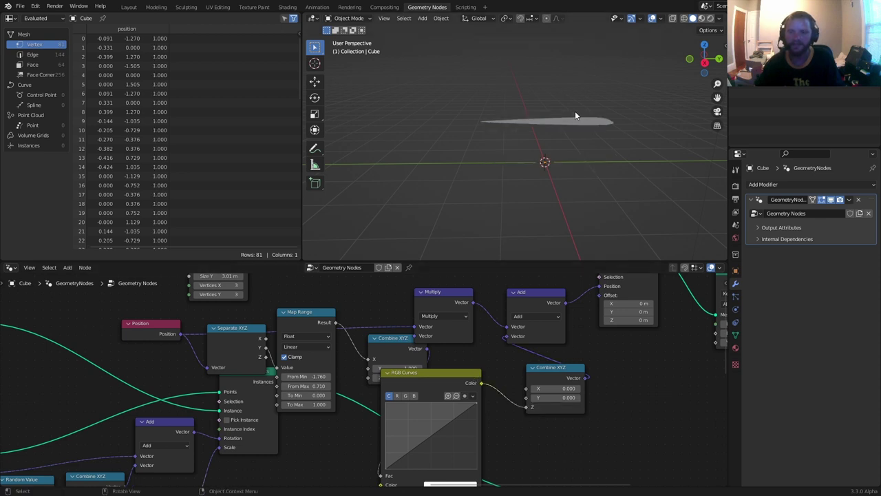
- Replace the RGB Curves node's incoming link with the Map Range result, connected to the Color input
mouse_move(415, 382)
mouse_down()
mouse_move(456, 359)
mouse_move(494, 366)
mouse_up()
ctrl+right_drag(441, 400, 458, 389)
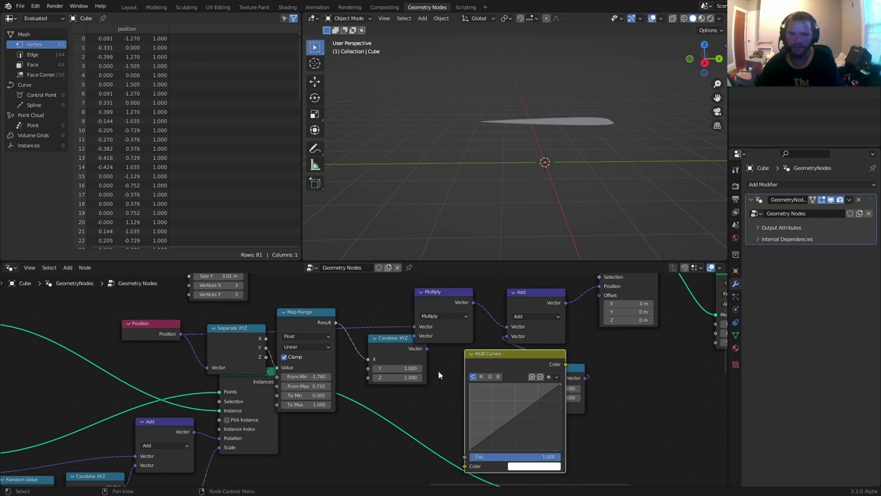
alt+right_drag(317, 322, 474, 439)
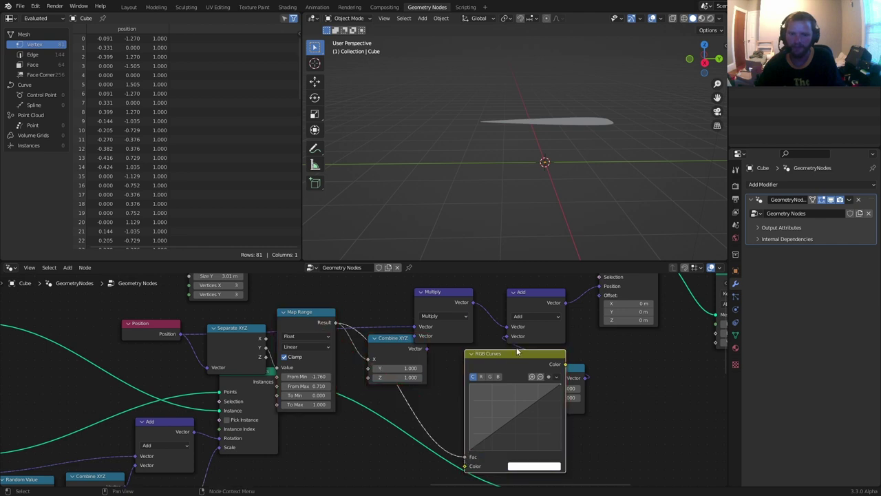
drag(517, 352, 462, 353)
drag(452, 395, 440, 406)
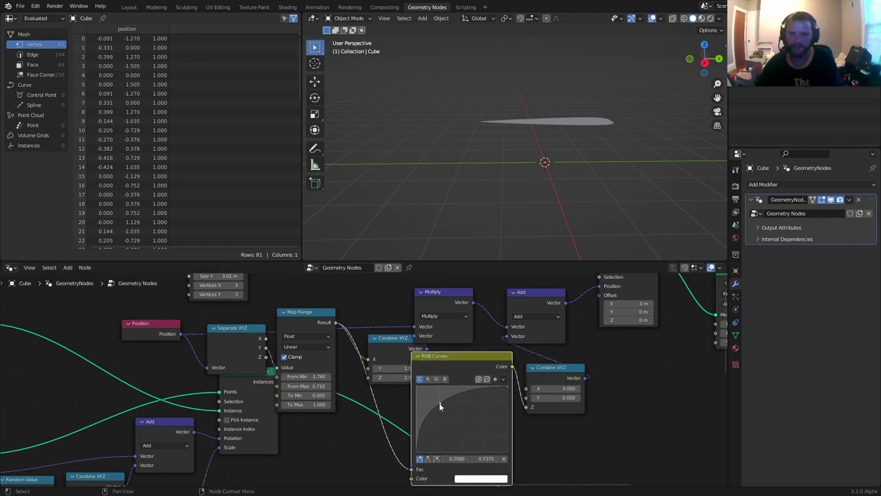
key(x)
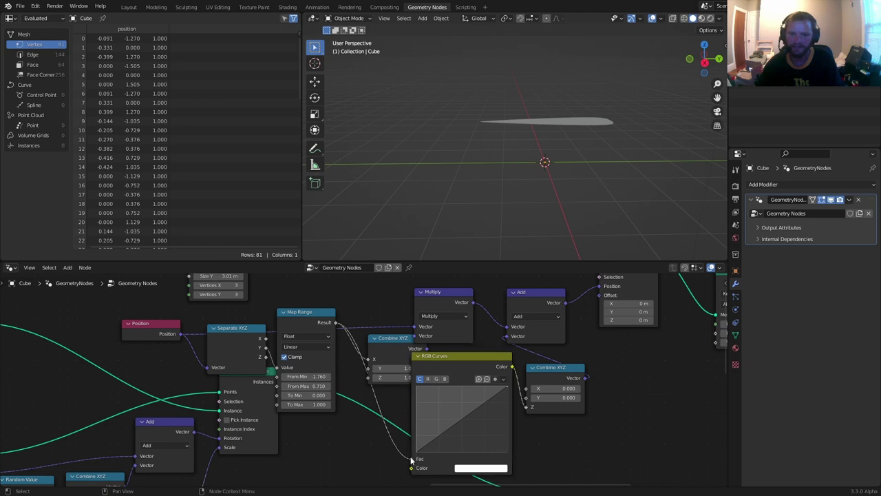
drag(412, 459, 410, 467)
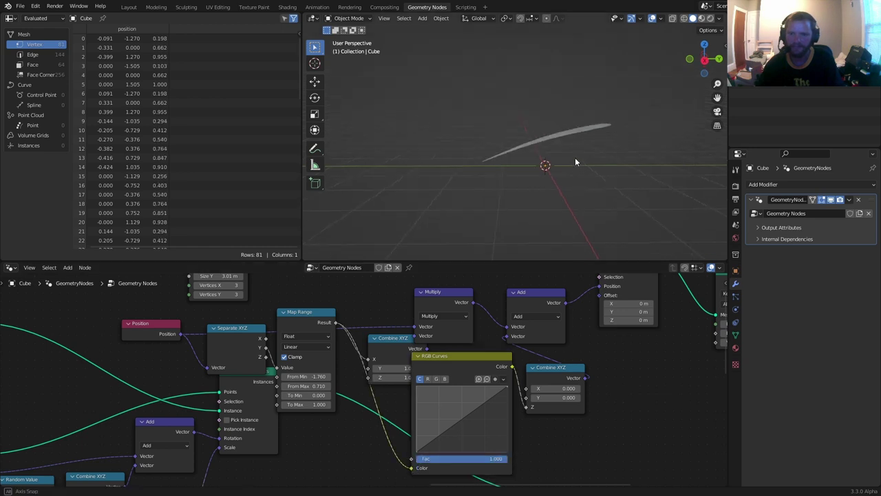
- Arch the RGB Curves curve with a middle point at about 0.38, 0.75, shifting the start point inward and lowering the end point
mouse_move(576, 162)
middle_down()
mouse_move(570, 151)
mouse_move(586, 160)
middle_up()
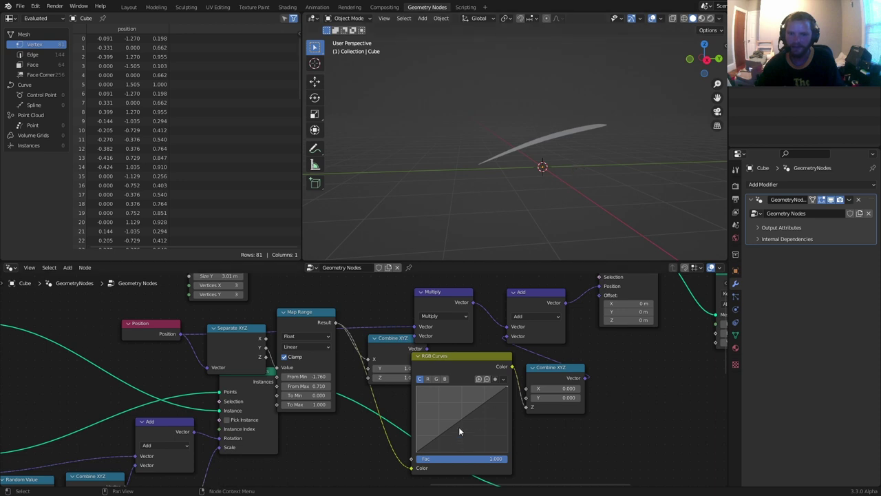
drag(460, 421, 451, 406)
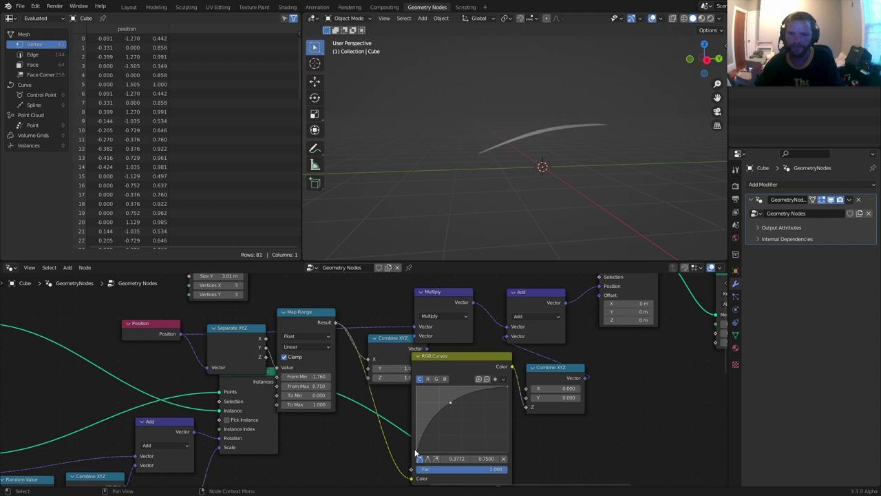
drag(416, 456, 425, 452)
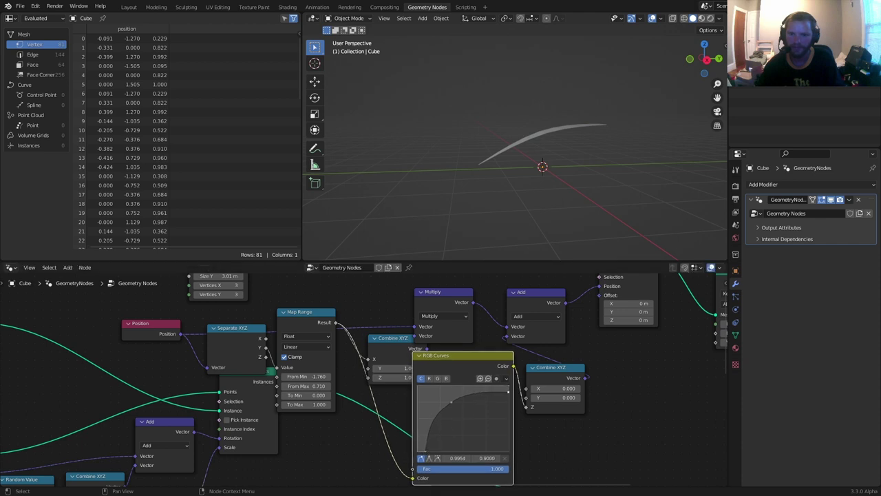
drag(509, 392, 508, 393)
middle_drag(613, 142, 596, 153)
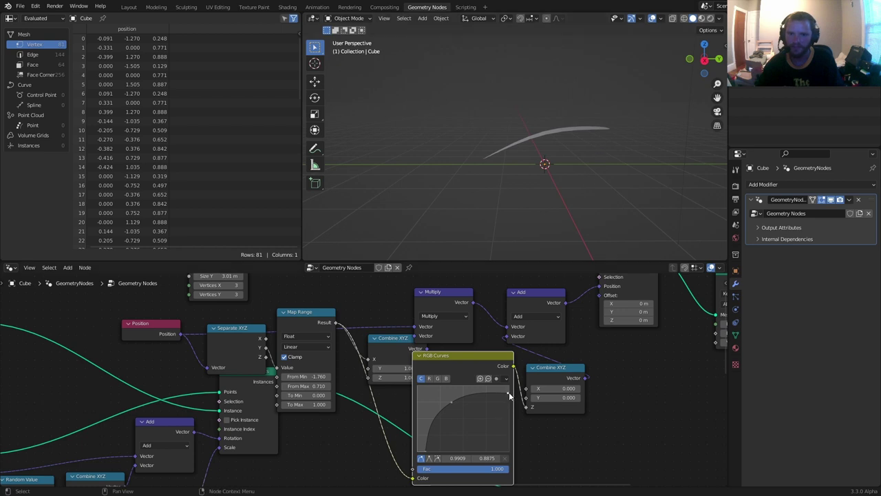
drag(509, 392, 509, 408)
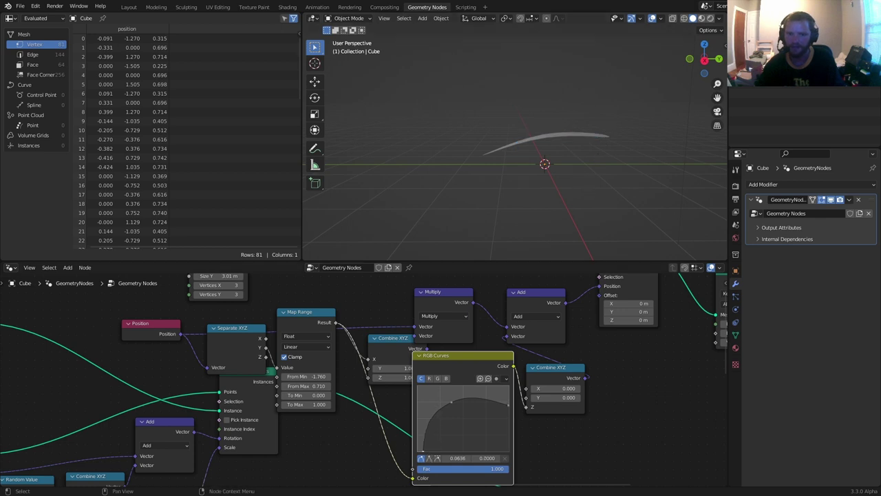
- Raise the curve's middle point to about 0.50, 0.96 and set its start point at about 0.10, 0.00
click(423, 457)
drag(454, 403, 462, 387)
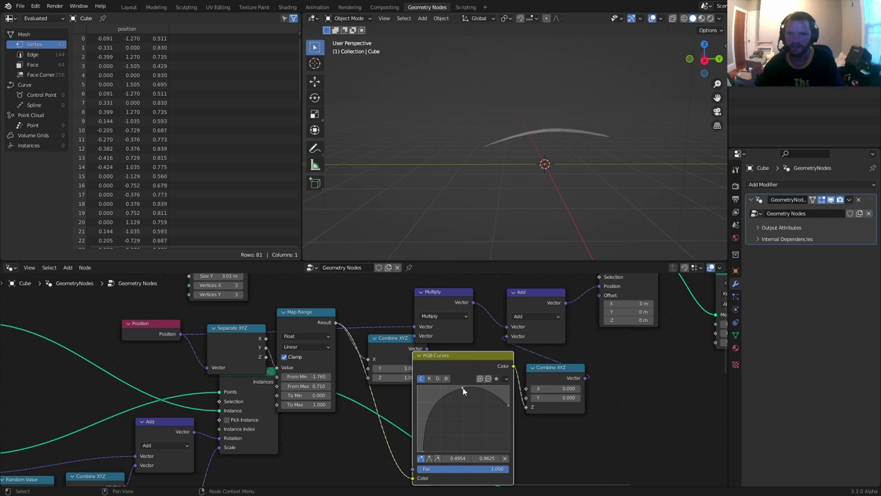
drag(423, 451, 426, 473)
middle_drag(598, 178, 612, 213)
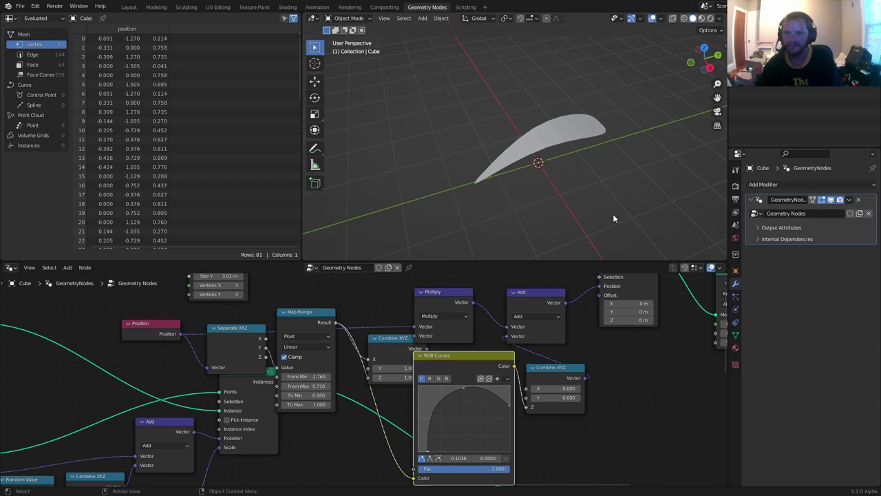
- Try the leaf's Grid node with Vertices X at 4, and undo the change
middle_drag(311, 359, 394, 401)
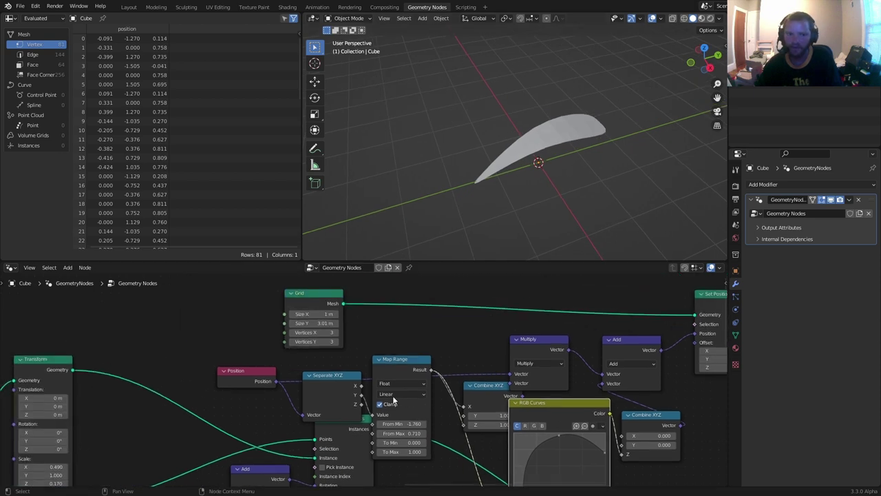
click(336, 335)
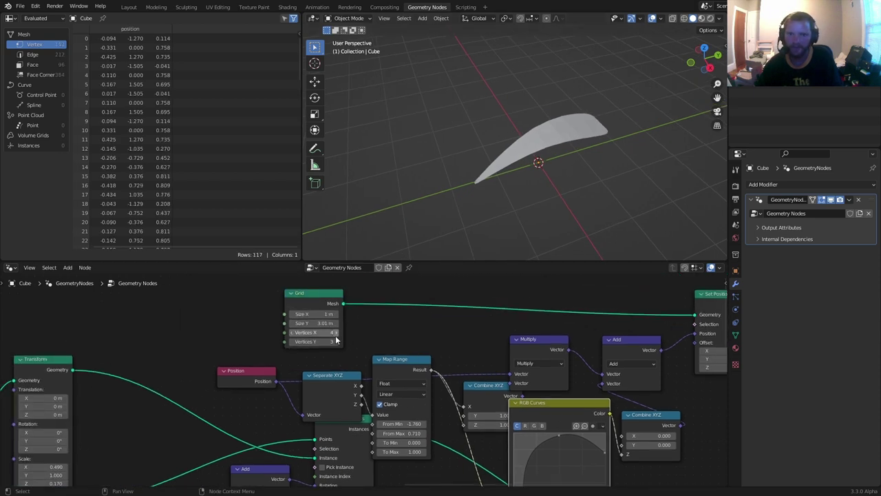
key(ctrl+z)
- Insert a Transform node between the leaf's Subdivision Surface and the Group Output
scroll(457, 341, down, 6)
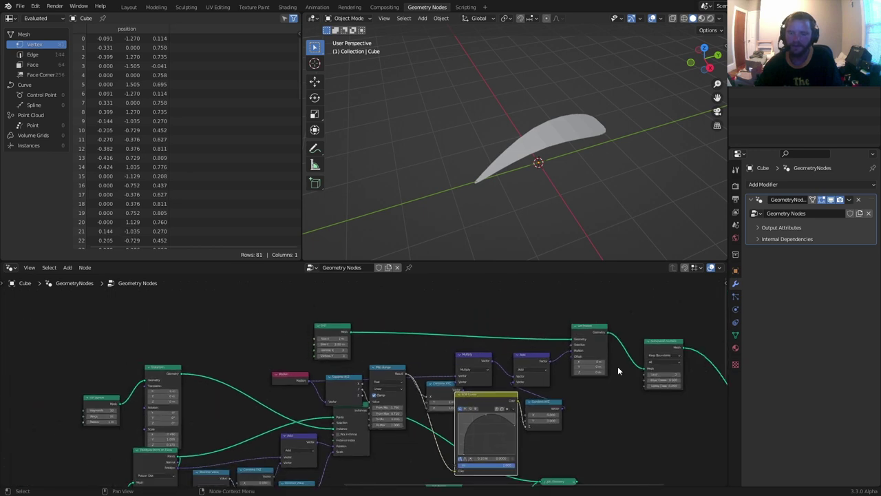
middle_drag(618, 365, 414, 345)
scroll(484, 345, up, 4)
middle_drag(501, 324, 424, 356)
key(shift+a)
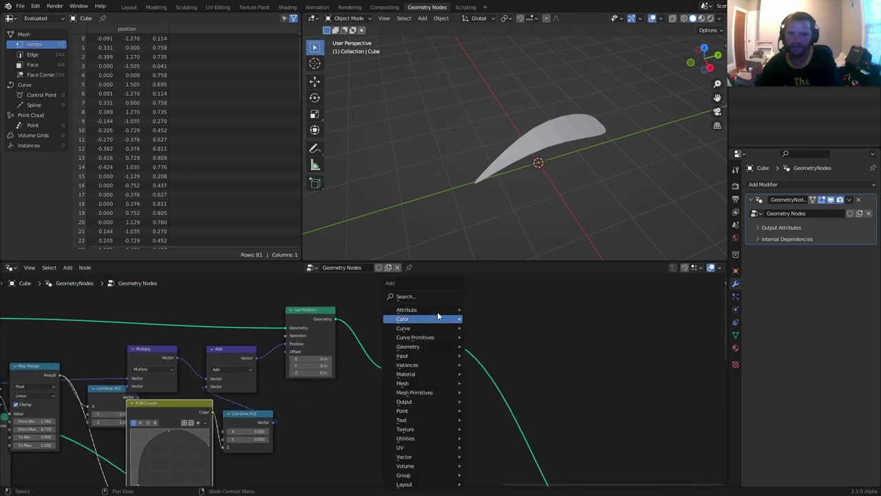
click(426, 298)
text(tr)
key(Return)
click(487, 338)
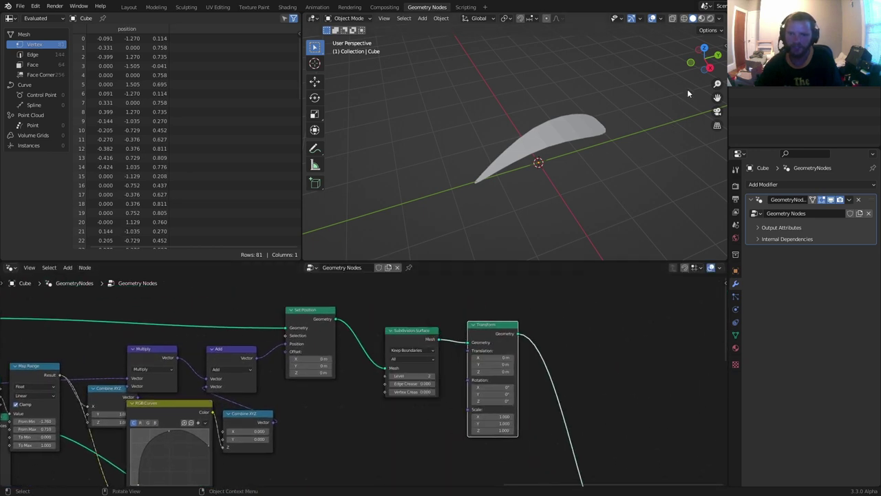
- View the leaf from the top and set the Transform node's Y translation to 1.5 m
click(704, 50)
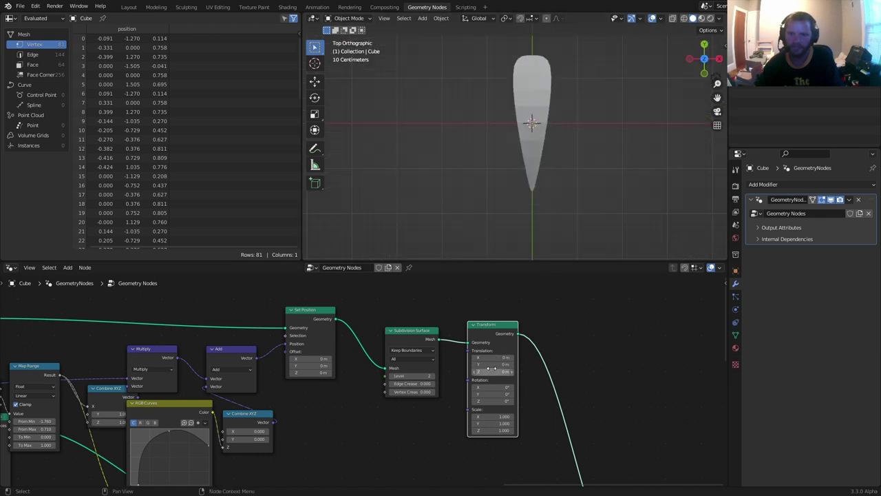
drag(493, 364, 540, 364)
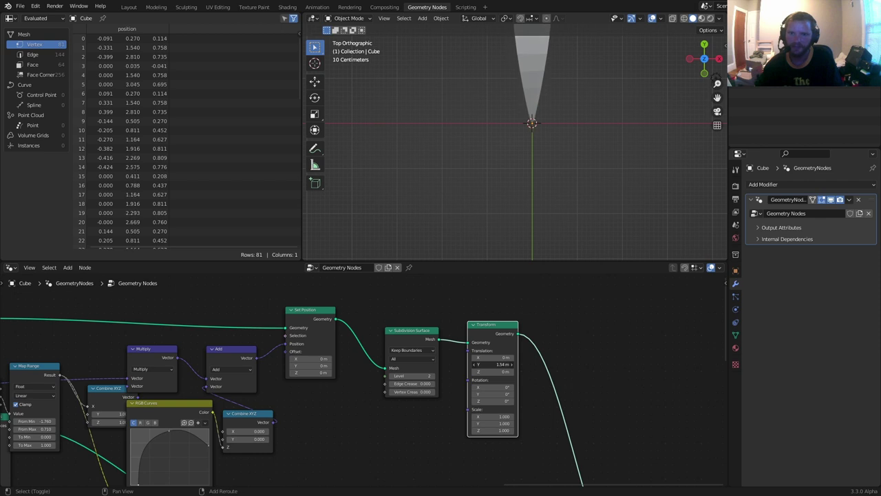
click(494, 364)
text(1)
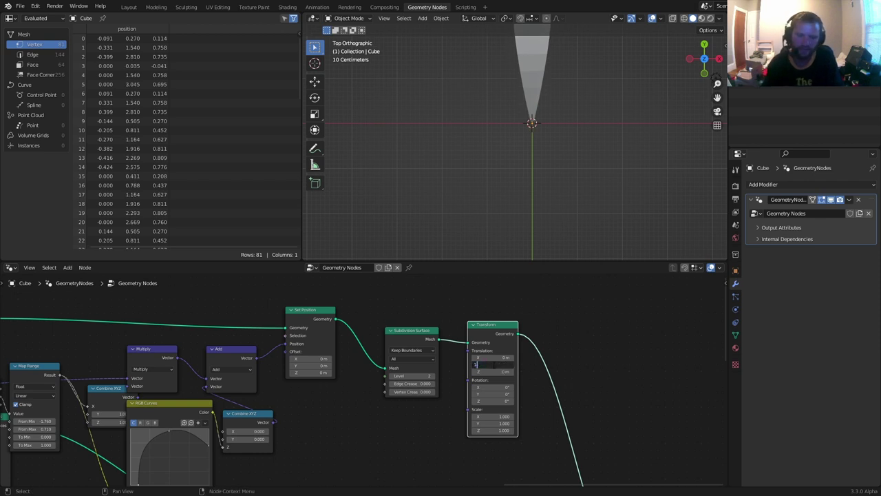
text(.5)
key(Return)
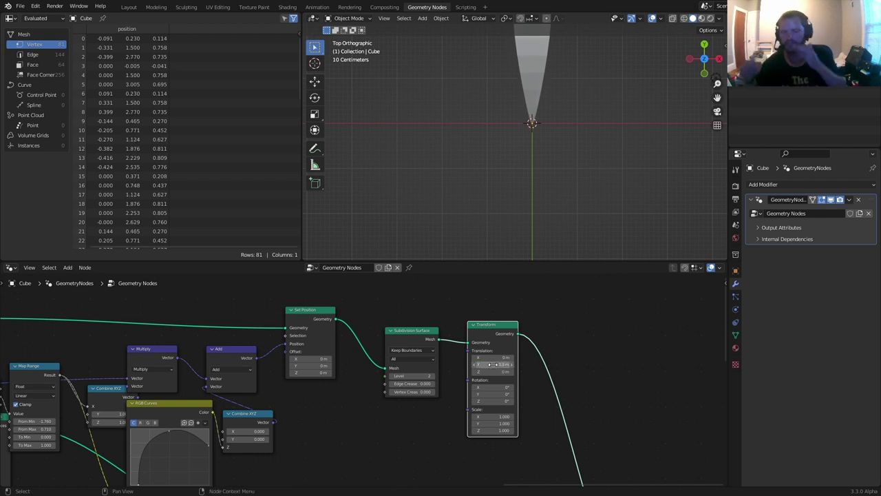
- Move the Group Output node farther away from the leaf's Transform node and save the file
middle_drag(542, 199, 503, 74)
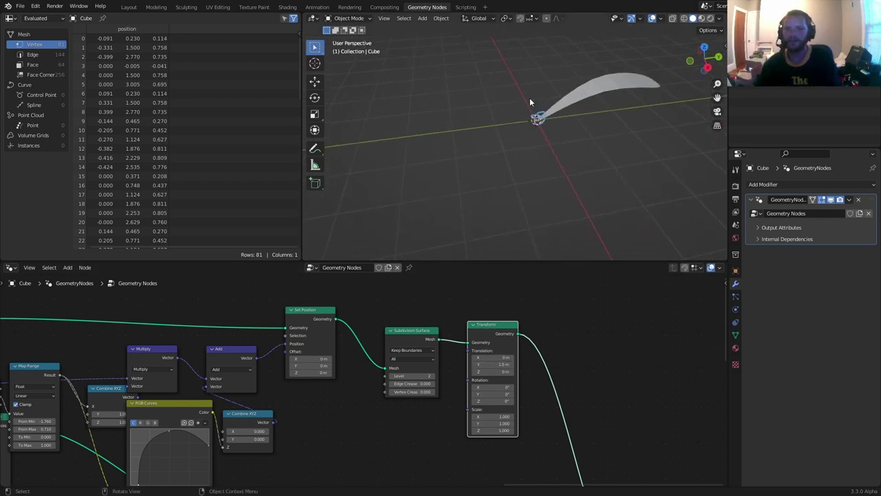
scroll(570, 371, down, 7)
middle_drag(549, 399, 543, 302)
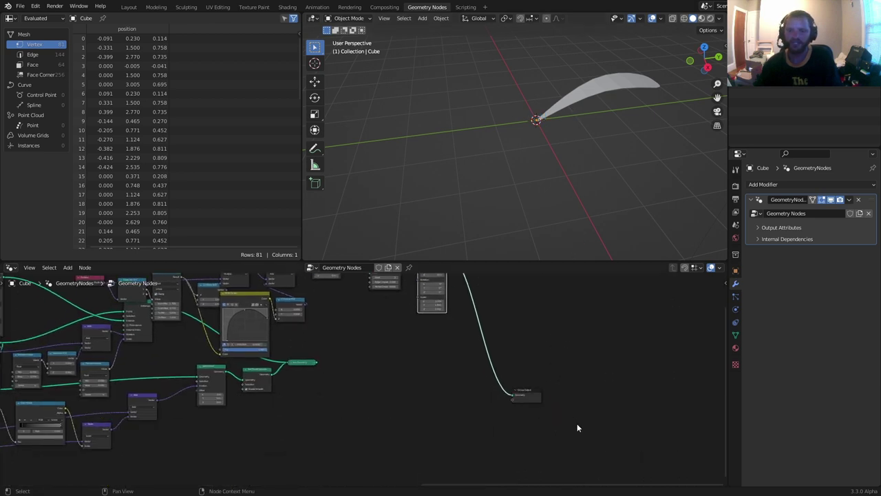
drag(578, 428, 511, 375)
key(g)
click(601, 338)
middle_drag(535, 321, 508, 404)
key(ctrl+s)
- Add a Mesh Line node below the leaf's Subdivision Surface node and set its Z offset to 0 m
scroll(490, 350, up, 2)
key(shift+a)
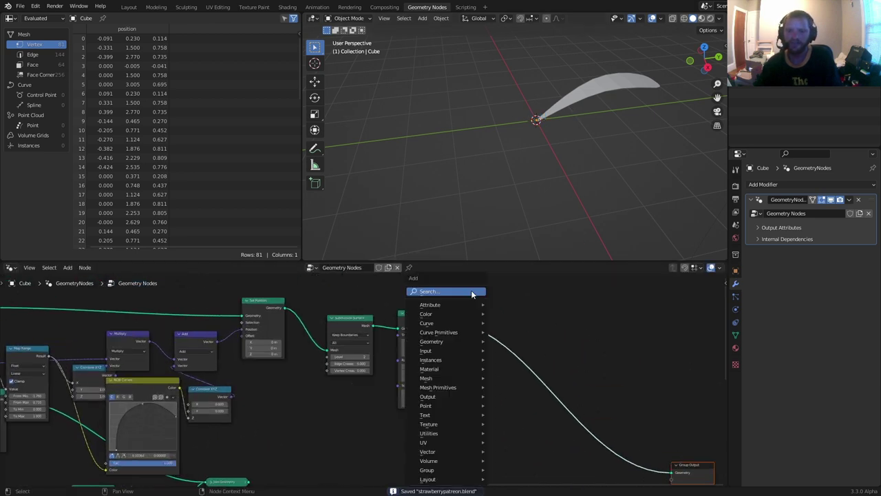
text(mesh line)
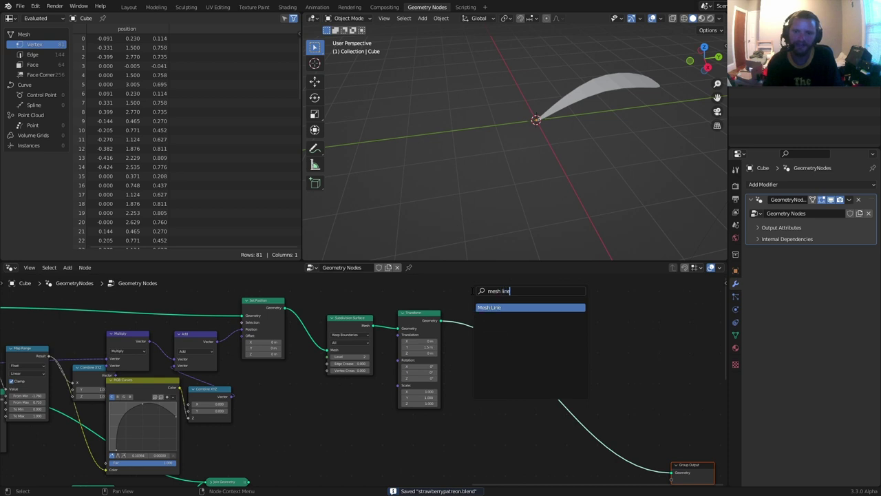
key(Return)
click(335, 396)
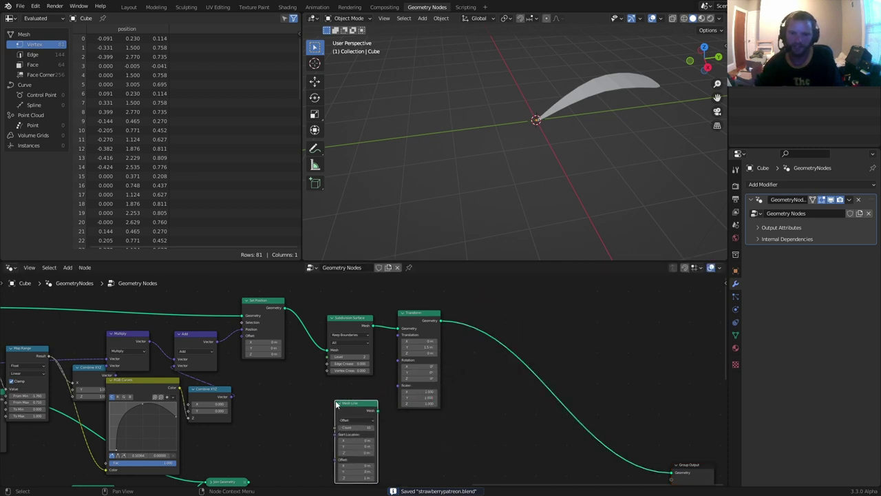
scroll(409, 380, up, 3)
middle_drag(405, 389, 393, 363)
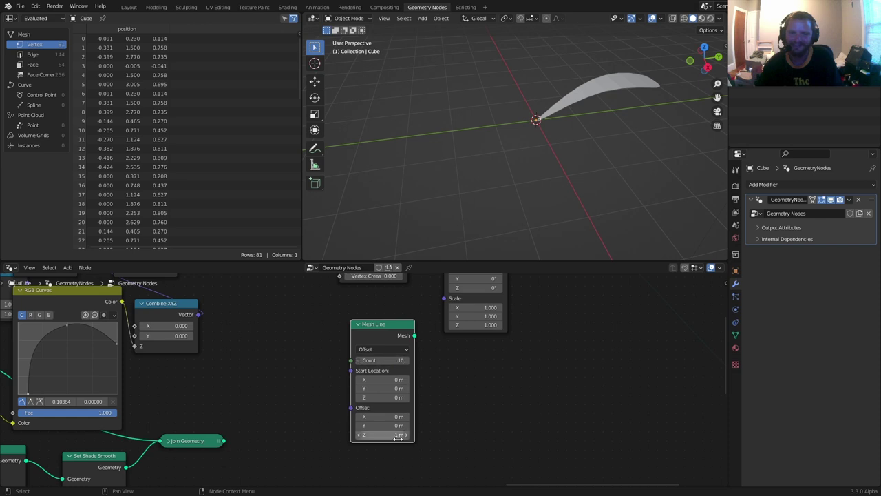
scroll(406, 398, down, 2)
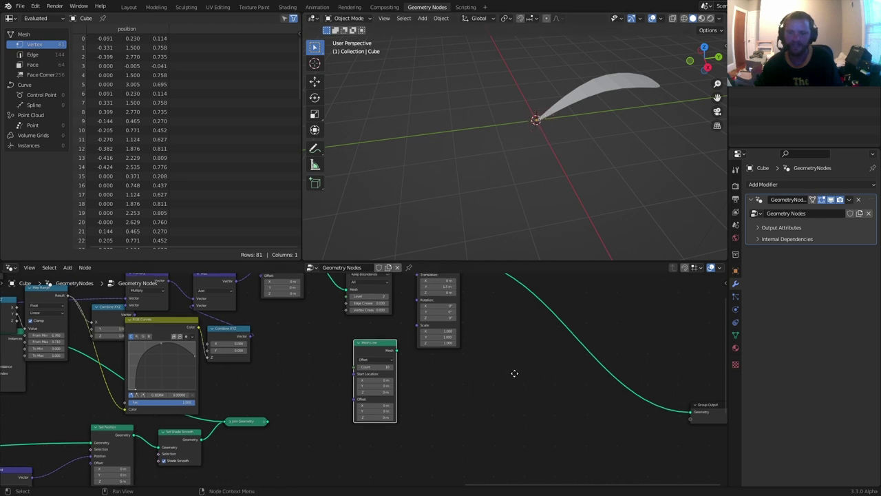
- Add an Instance on Points node and connect the Mesh Line's output to its Points input
key(shift+a)
text(instance on)
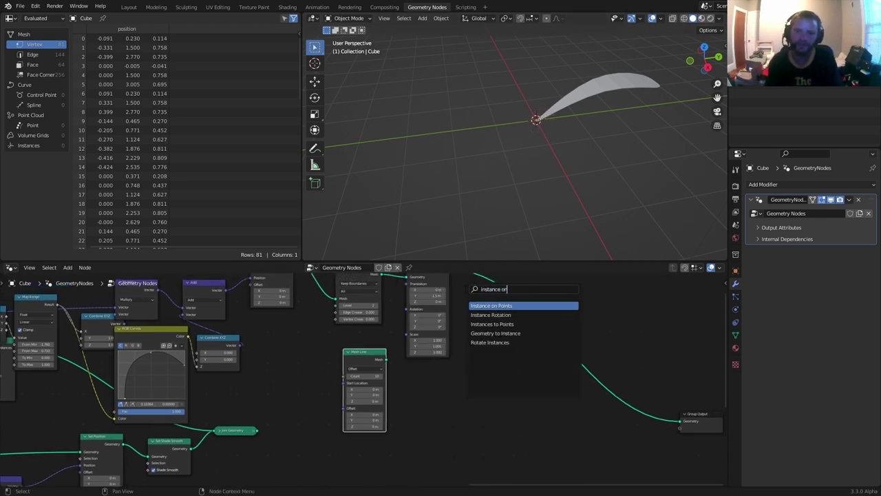
key(Return)
click(480, 340)
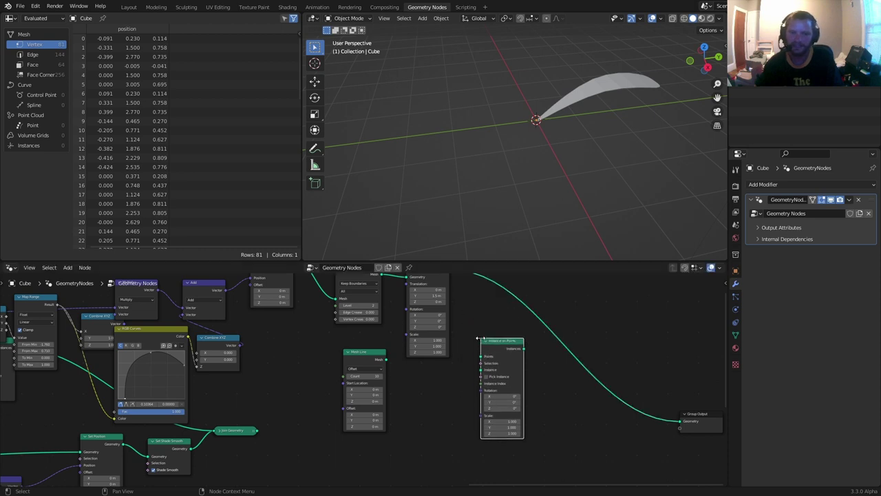
alt+right_drag(382, 361, 497, 361)
middle_drag(498, 362, 484, 394)
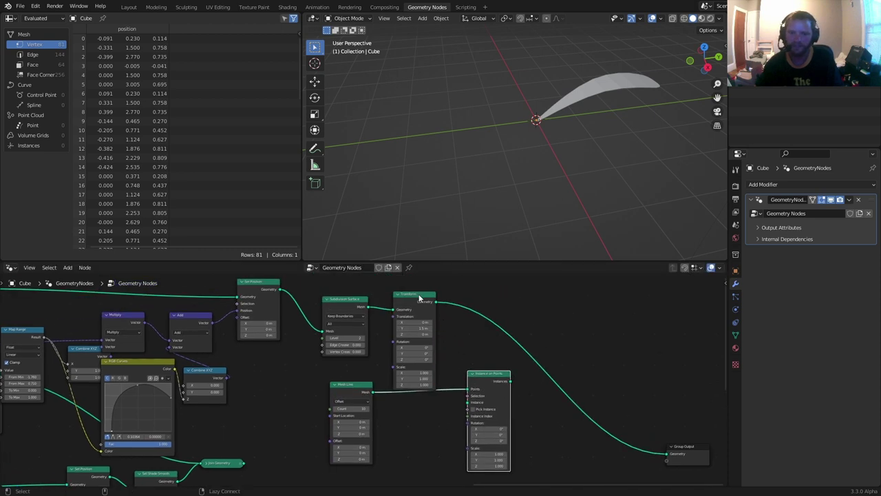
- Insert Instance on Points between the Transform node and Group Output, with the leaf feeding its Instance input
drag(435, 300, 527, 321)
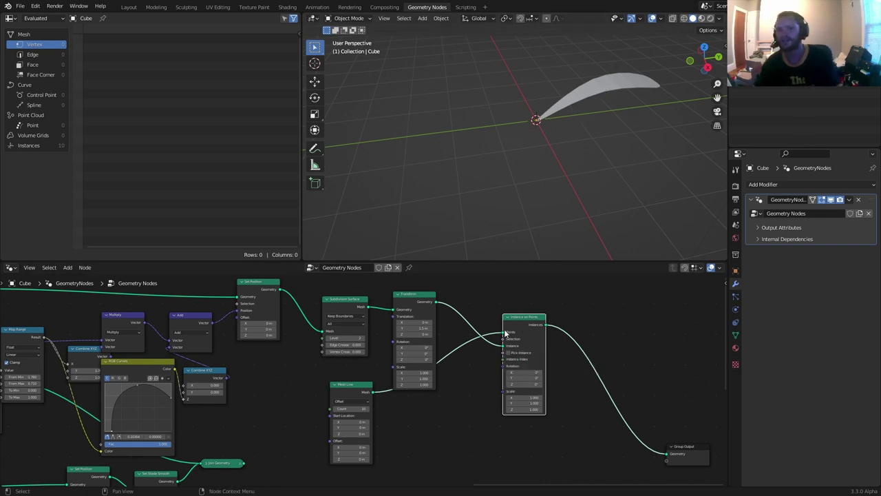
middle_drag(515, 377, 469, 352)
scroll(481, 347, up, 2)
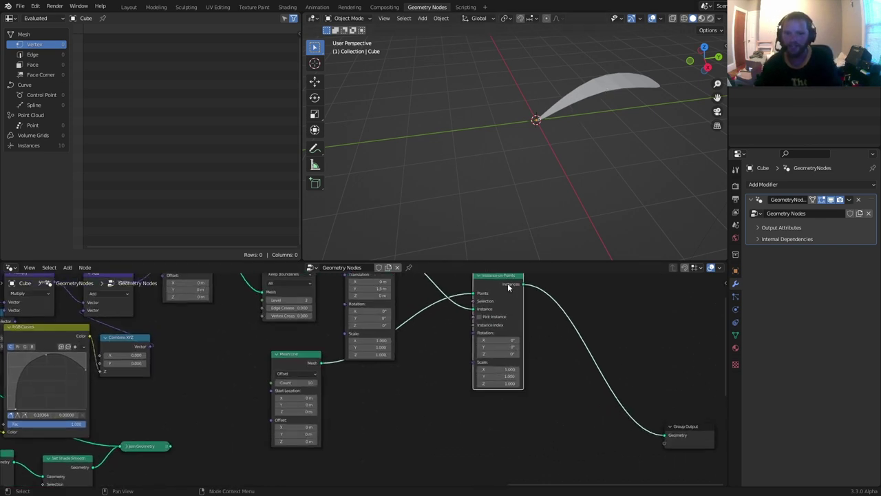
drag(508, 287, 551, 313)
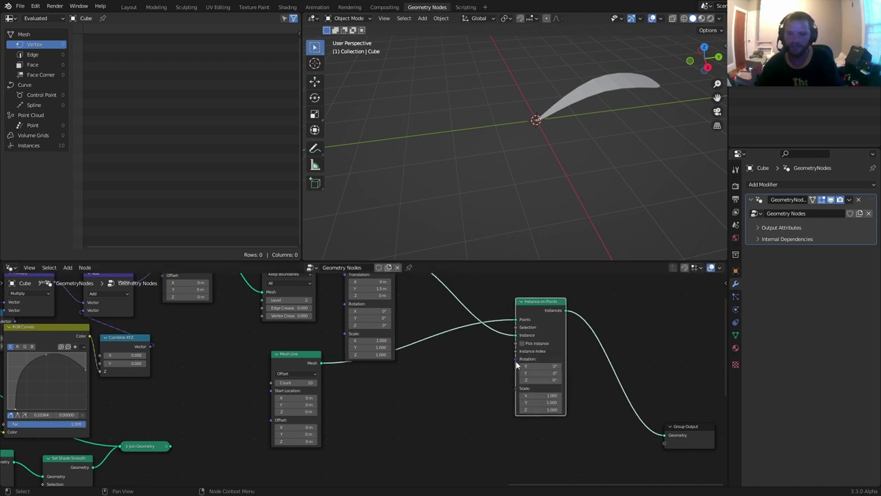
- Add a vector Random Value node that drives the Rotation input of Instance on Points
drag(515, 361, 477, 372)
text(ve)
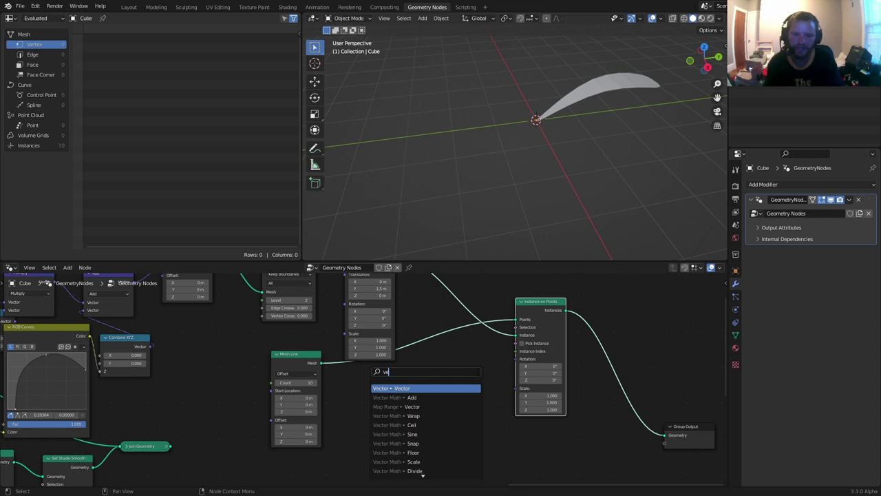
key(BackSpace)
key(BackSpace)
text(random)
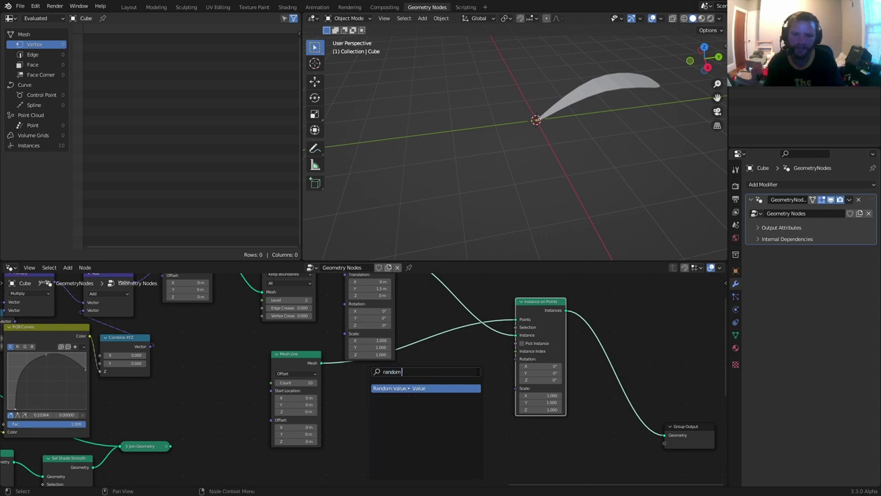
key(Return)
click(476, 372)
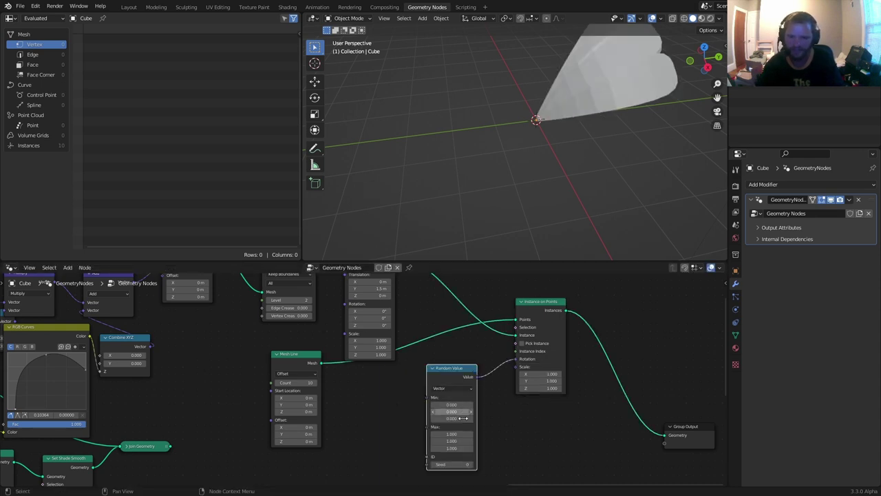
- Set all Min and Max components of the rotation's Random Value node to 0
text(0)
key(Return)
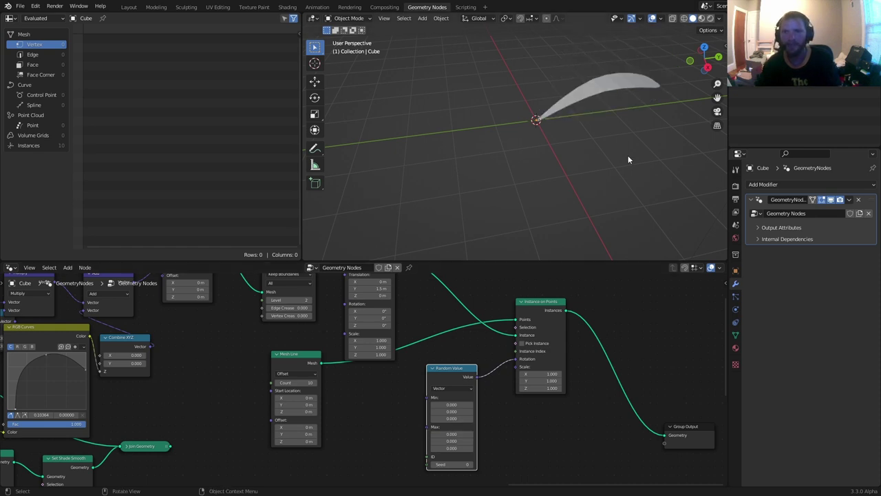
scroll(582, 125, down, 2)
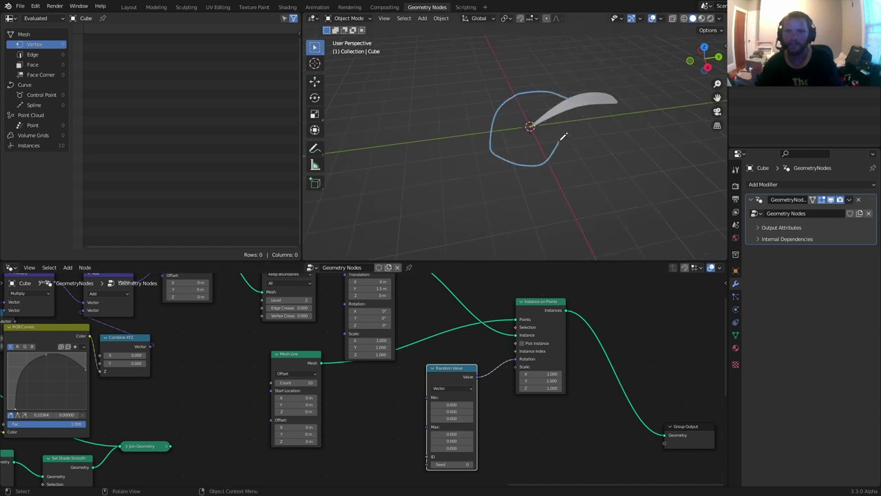
key(ctrl+z)
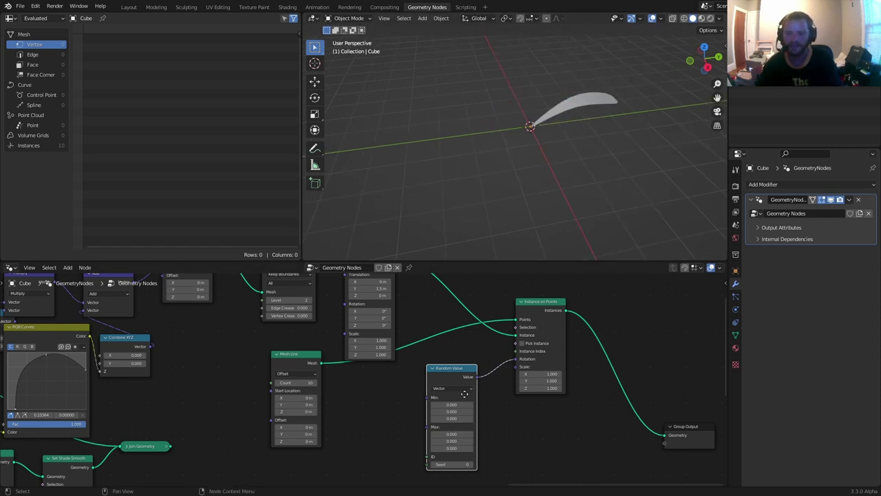
- Spread the leaves around Z by setting the Random Value node's Z Max to 7.6 and Z Min to -2.5
middle_drag(465, 394, 468, 338)
scroll(463, 403, up, 3)
drag(468, 395, 549, 394)
drag(479, 357, 454, 357)
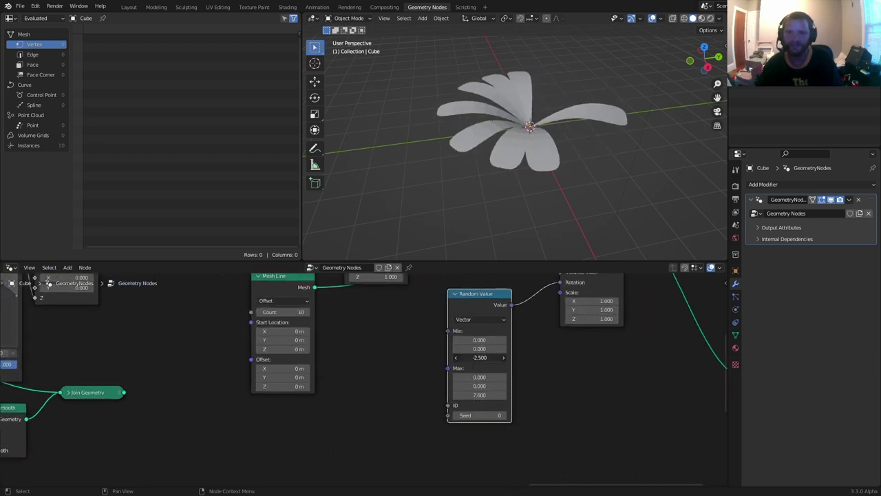
- Set the rotation Random Value's seed to 9 and the Mesh Line's count to 14
click(503, 417)
click(503, 417)
click(503, 417)
click(503, 417)
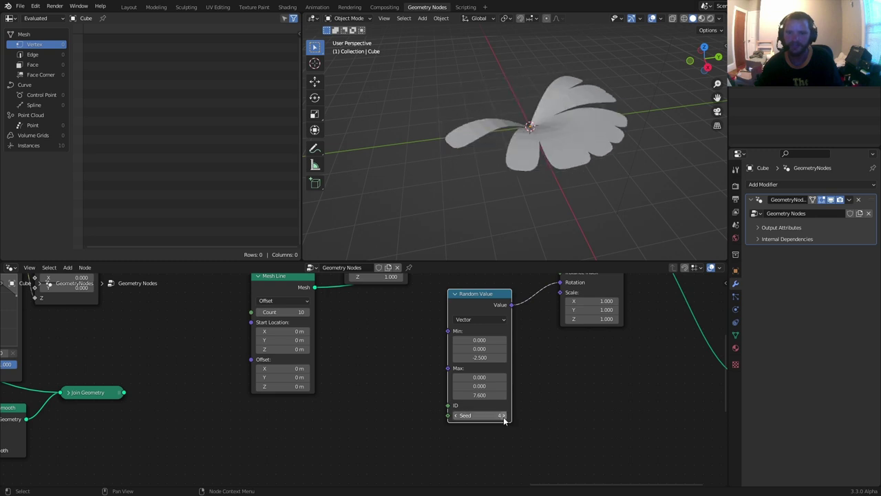
click(503, 417)
click(503, 417)
click(503, 417)
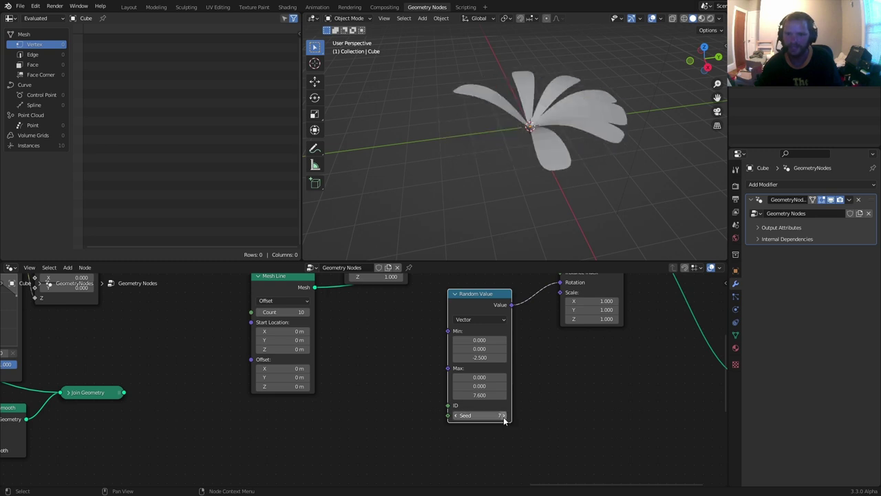
click(504, 417)
click(503, 417)
middle_drag(398, 391, 409, 398)
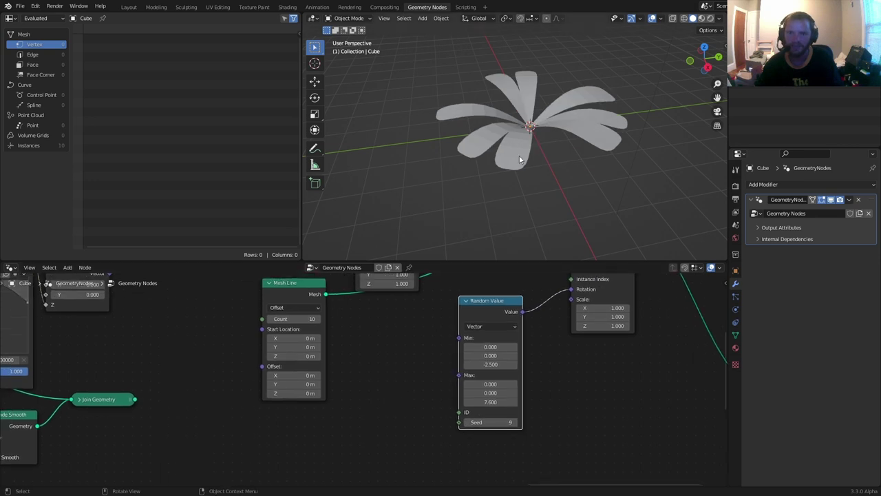
middle_drag(520, 158, 520, 127)
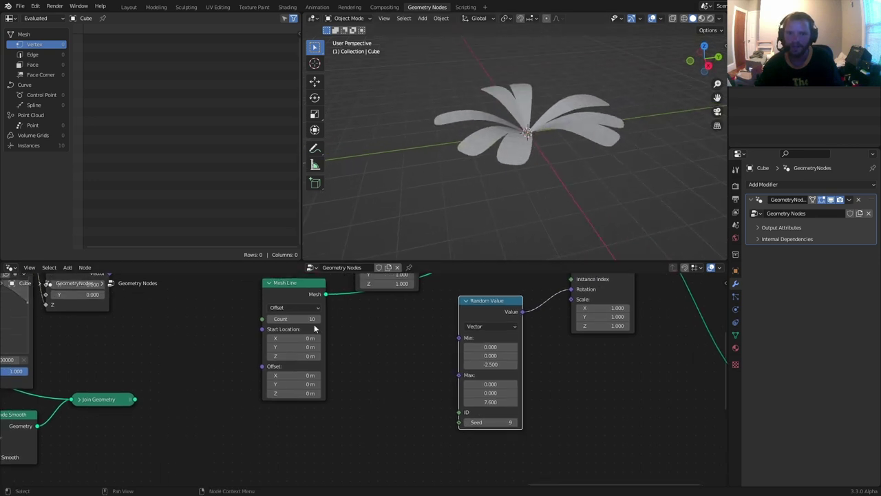
mouse_move(309, 318)
shift+mouse_down()
mouse_move(338, 318)
mouse_move(323, 319)
shift+mouse_up()
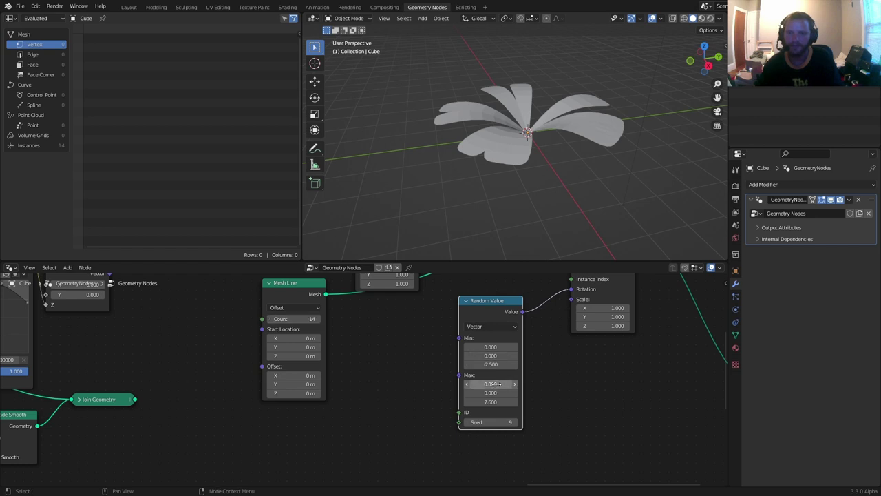
- Vary the leaf tilt by setting the rotation's Random Value Min to X -0.12, Y 0.31 and Max to X 0.35, Y 0.32
drag(497, 384, 526, 384)
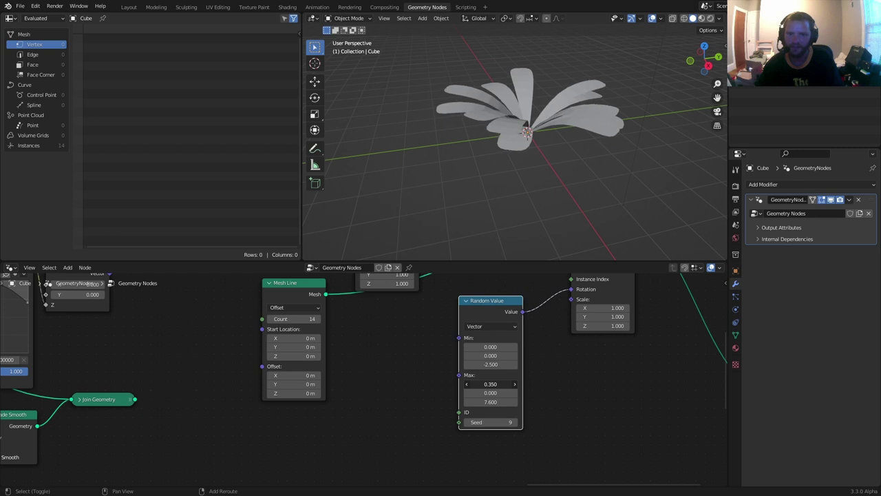
drag(490, 347, 497, 347)
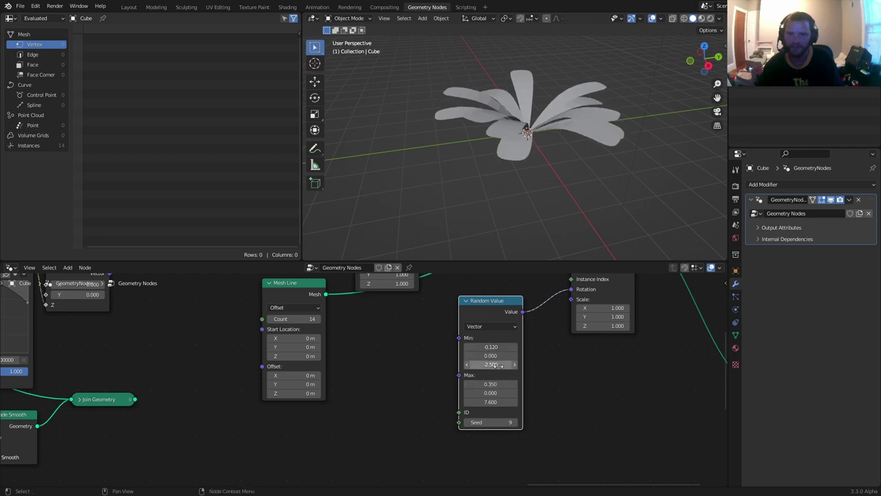
drag(491, 393, 512, 393)
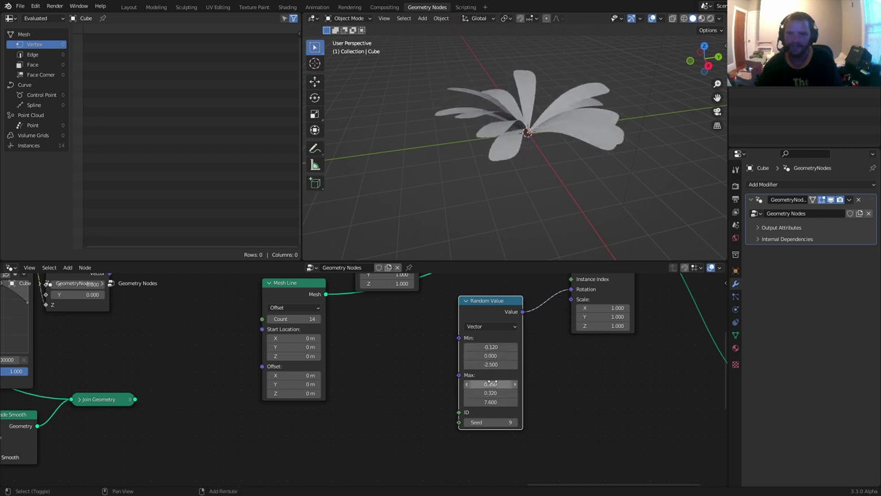
drag(490, 355, 498, 355)
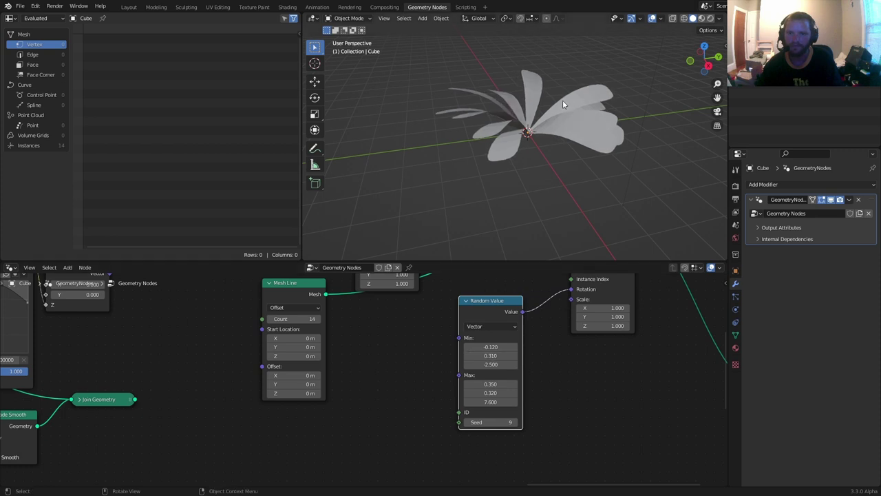
middle_drag(562, 101, 568, 127)
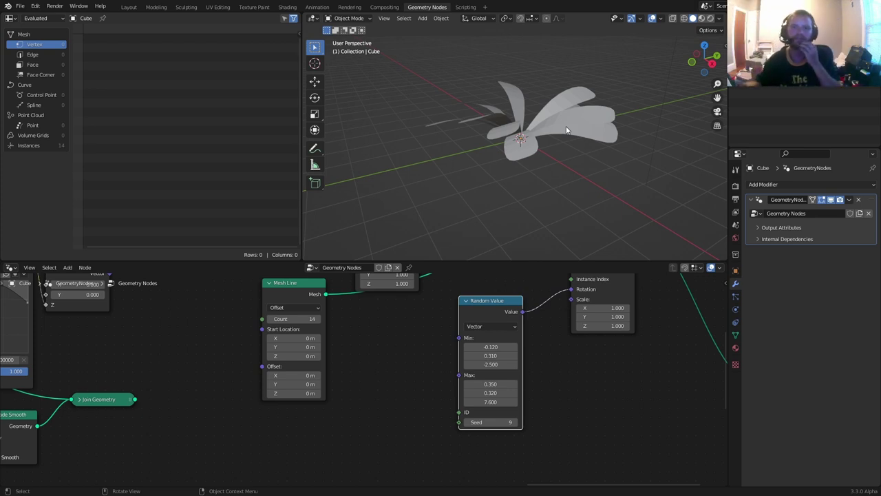
- Duplicate the rotation's Random Value node and set all Min and Max components of the copy to 0
key(shift+d)
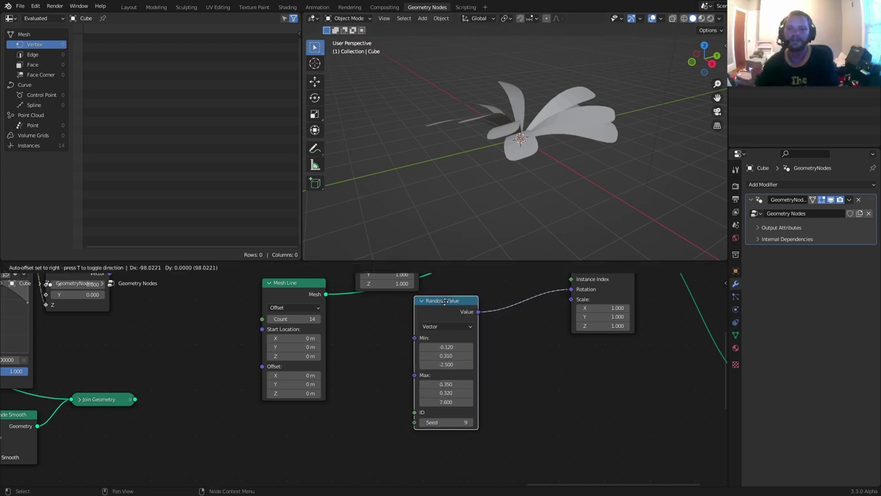
click(495, 358)
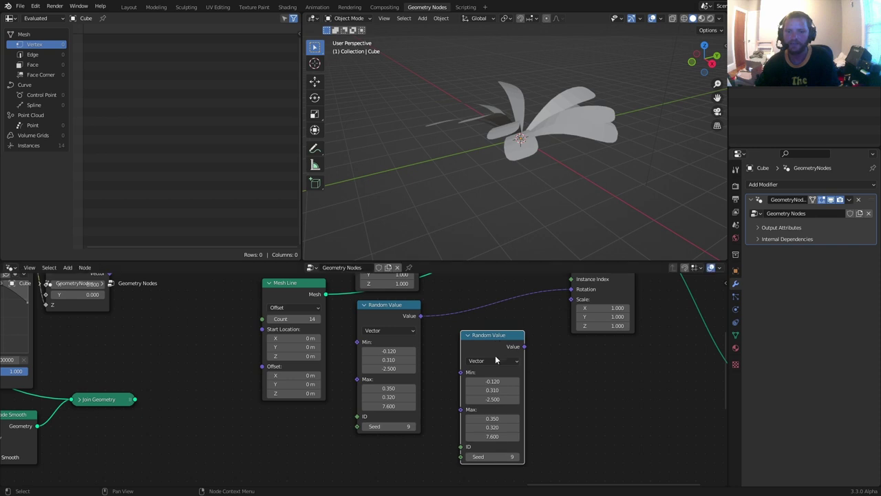
mouse_move(493, 381)
mouse_down()
mouse_move(493, 435)
mouse_move(496, 383)
mouse_up()
text(0)
key(Return)
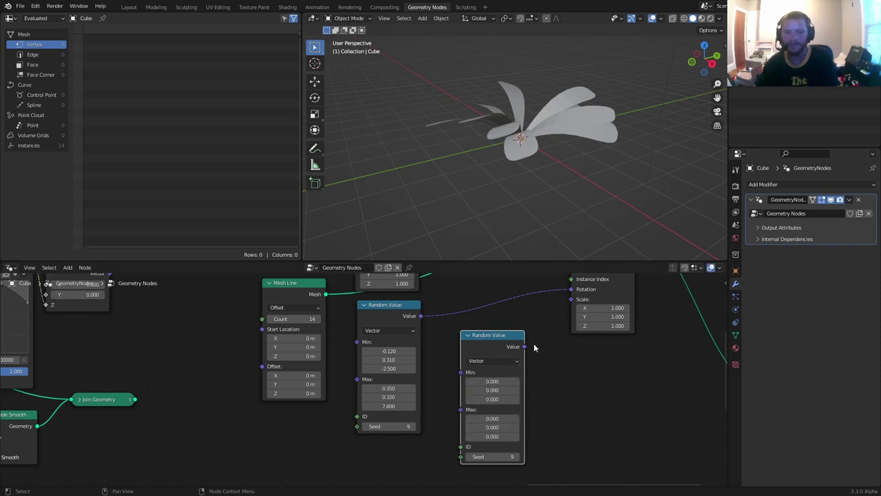
- Connect the duplicated Random Value to the Scale input of Instance on Points and set all its Min and Max components to 1
drag(524, 347, 570, 299)
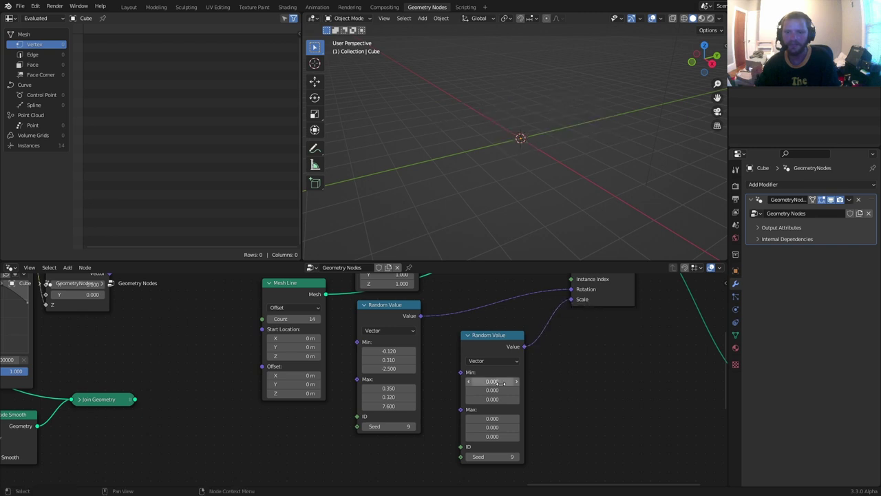
mouse_move(493, 381)
mouse_down()
mouse_move(492, 438)
mouse_move(493, 382)
mouse_up()
text(1)
key(Return)
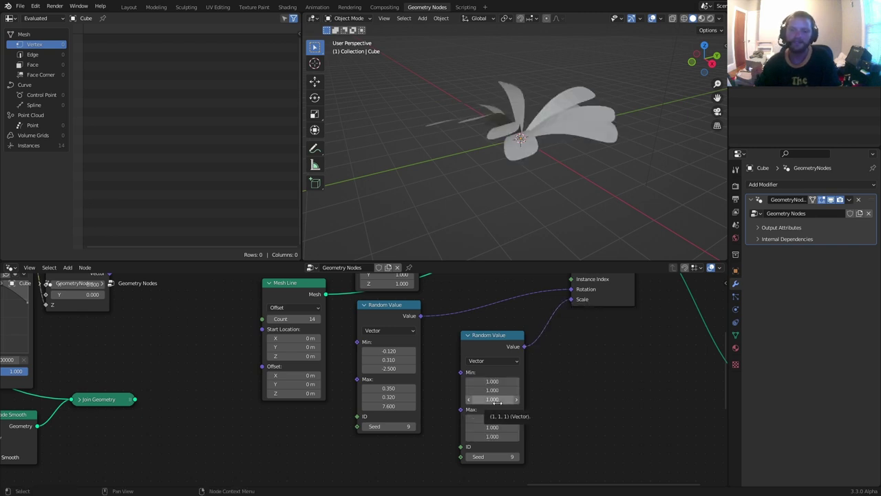
- Vary the leaf size by setting the scale Random Value's Min to 0.61, 0.48, 1.69 and Max to 1.46, 1.21, 0.67
drag(497, 402, 527, 402)
drag(497, 437, 483, 437)
middle_drag(558, 163, 556, 145)
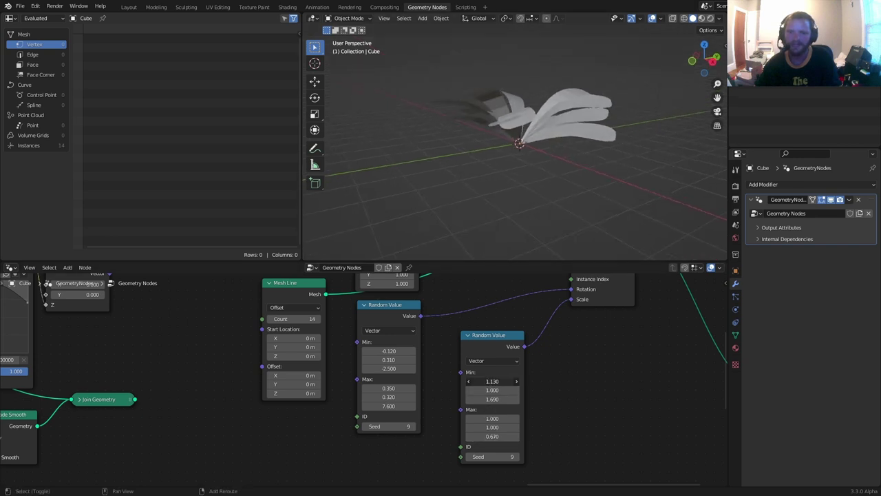
drag(492, 381, 474, 380)
middle_drag(582, 218, 550, 172)
shift+drag(492, 418, 506, 418)
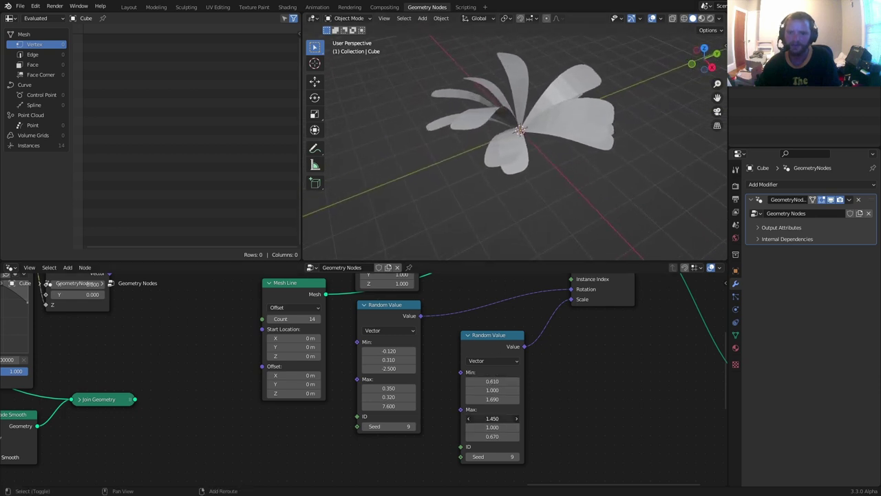
middle_drag(525, 200, 527, 191)
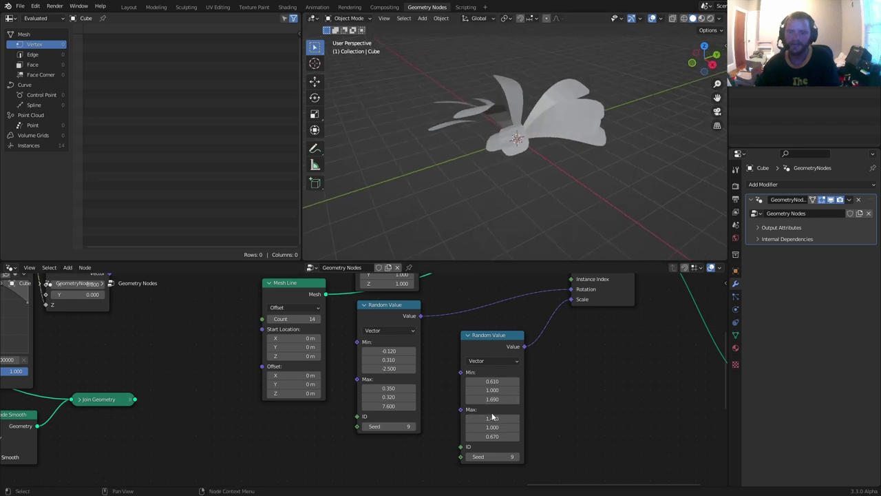
drag(492, 427, 509, 427)
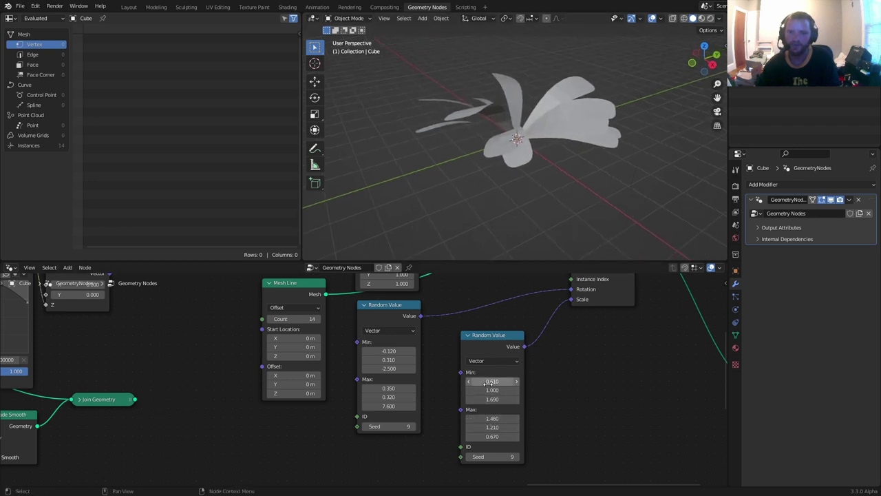
shift+drag(492, 390, 475, 390)
middle_drag(592, 141, 564, 175)
- Insert a Realize Instances node between Instance on Points and Group Output, moving Group Output away to make room
scroll(570, 388, down, 3)
key(shift+a)
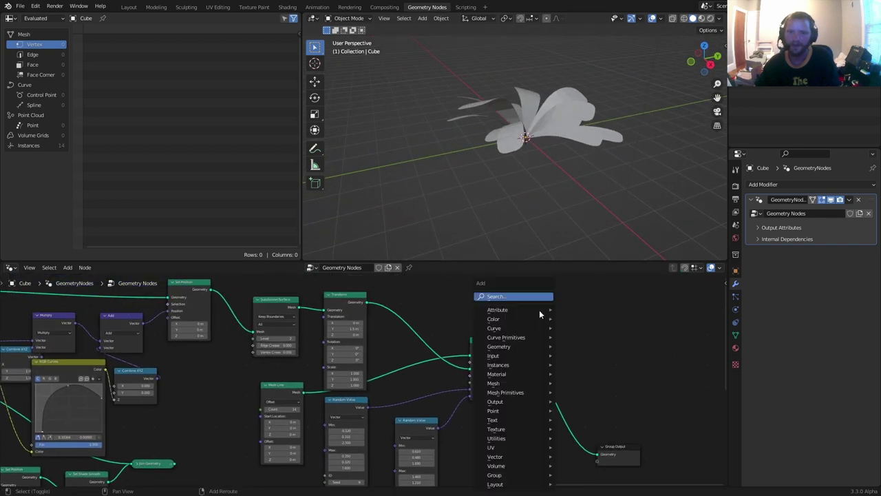
click(536, 298)
text(rea)
click(548, 314)
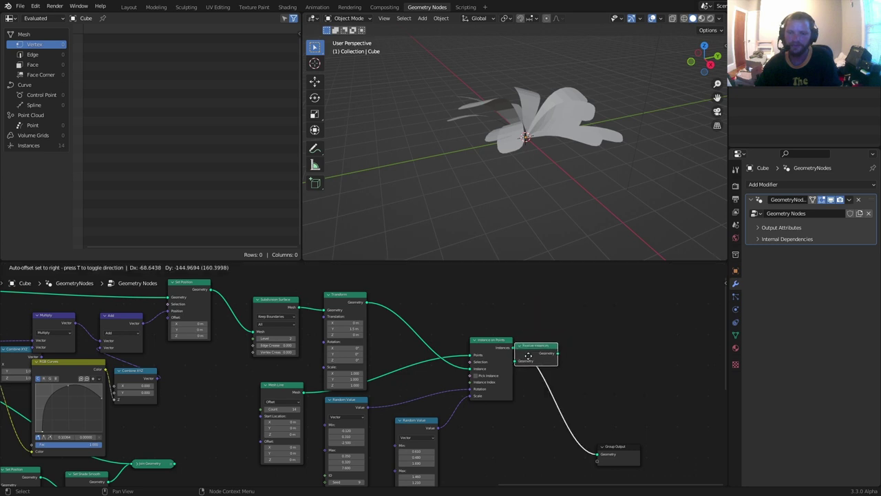
click(529, 358)
middle_drag(590, 422, 519, 386)
drag(519, 387, 540, 413)
key(g)
click(632, 342)
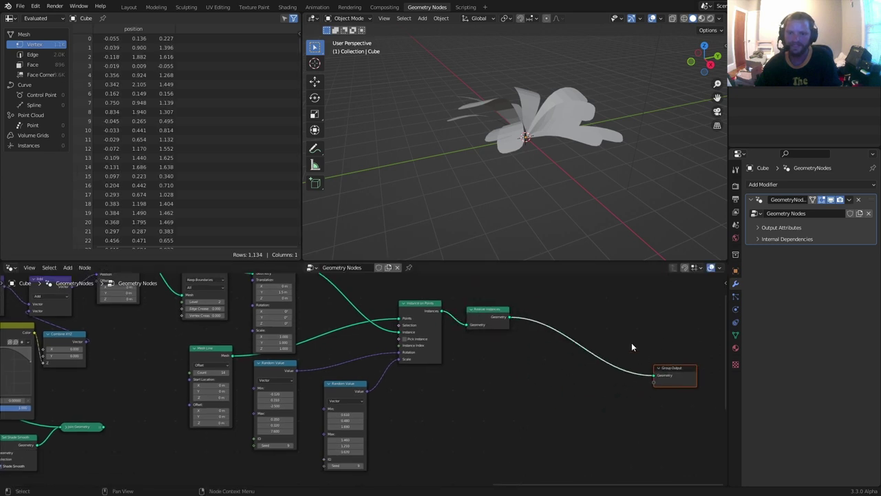
- Insert a Subdivide Mesh node between Realize Instances and Group Output
scroll(632, 342, up, 5)
middle_drag(574, 316, 445, 369)
key(shift+a)
click(486, 291)
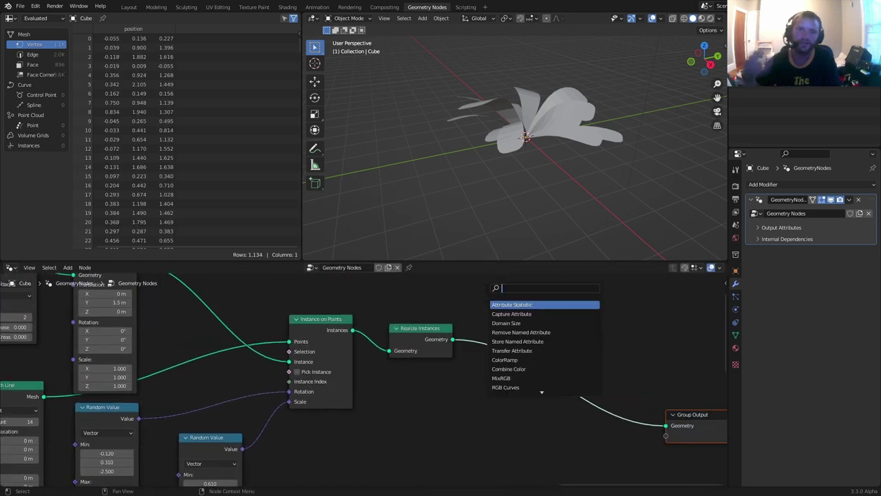
text(subdiv)
key(Return)
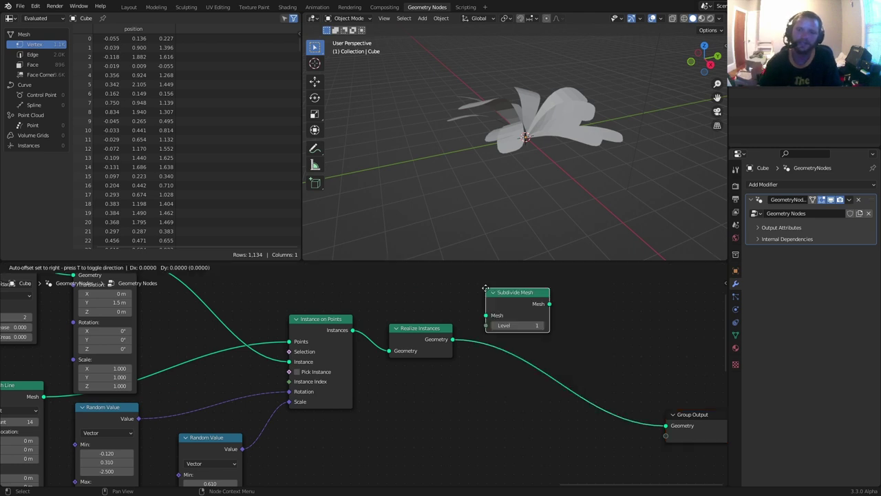
click(474, 321)
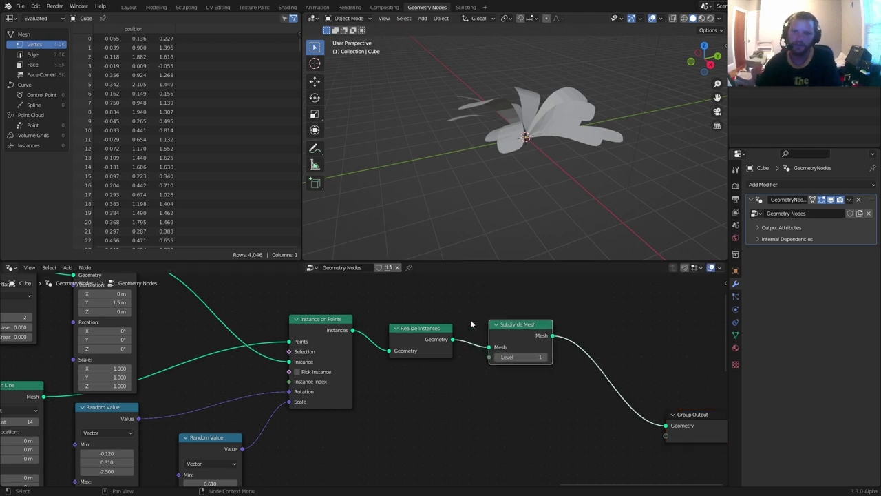
- Check the leaf mesh density in wireframe shading and remove the Subdivide Mesh node while keeping the link intact
drag(441, 335, 444, 335)
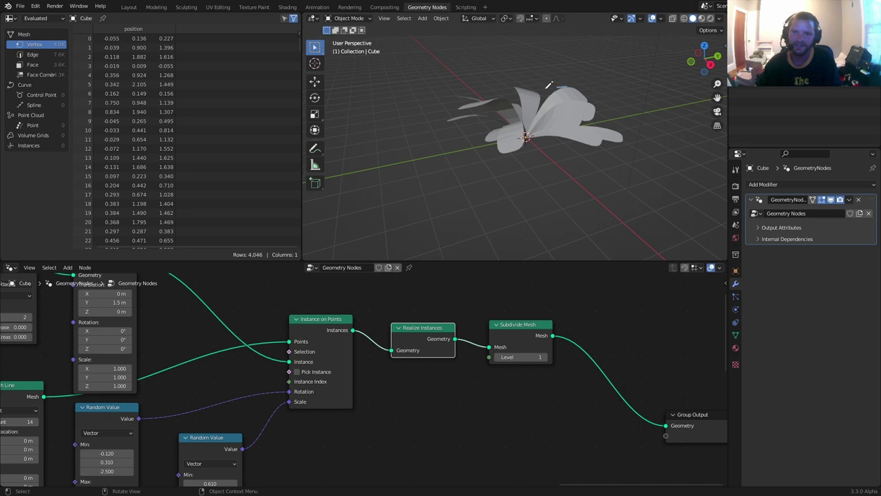
drag(548, 86, 575, 77)
click(525, 324)
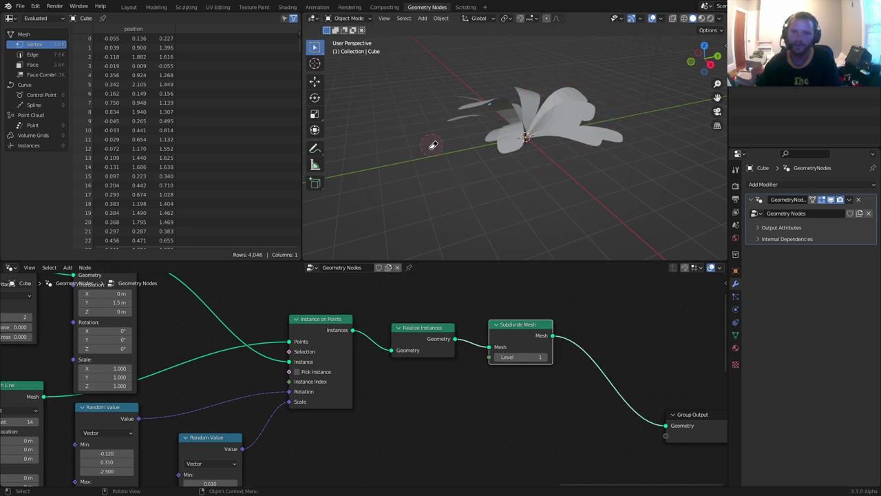
click(684, 18)
middle_drag(496, 106, 497, 136)
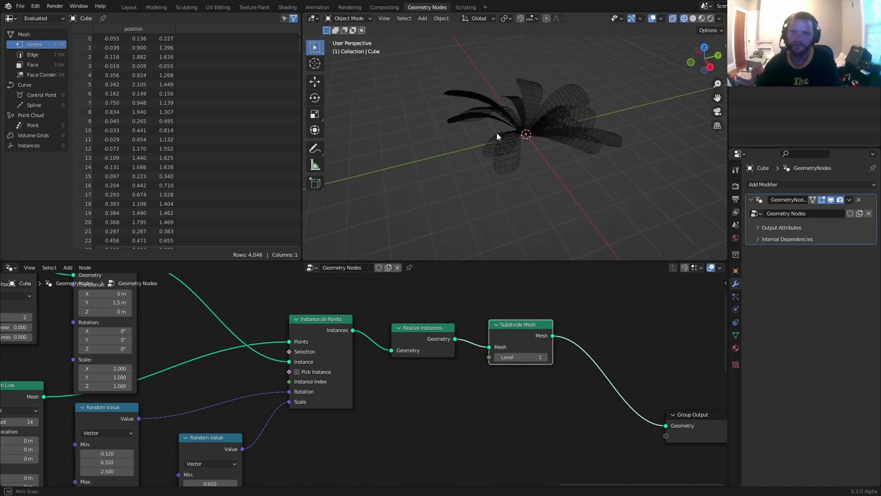
click(692, 18)
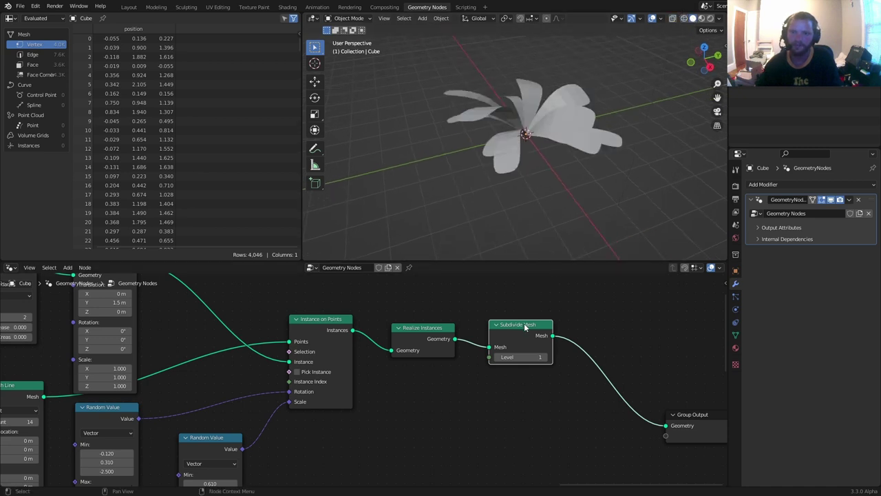
key(ctrl+x)
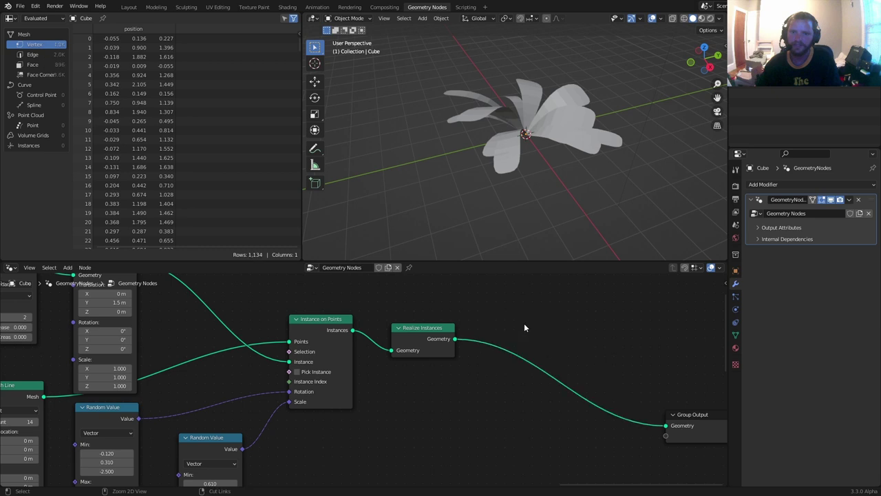
click(684, 19)
click(692, 19)
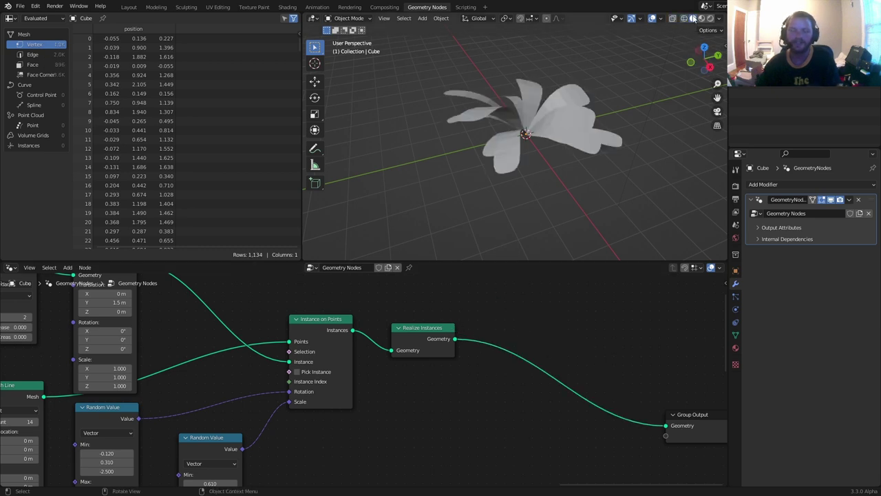
- Insert a Set Position node between Realize Instances and Group Output
key(shift+a)
text(set)
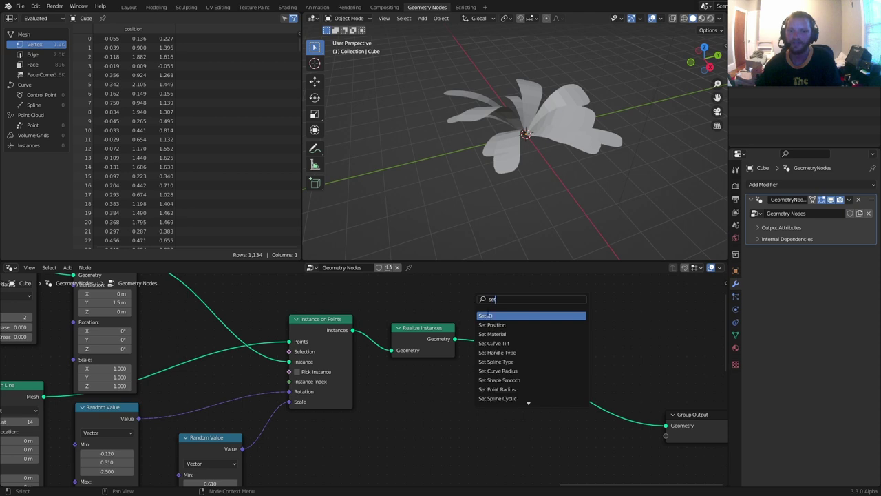
click(491, 324)
drag(548, 370, 469, 397)
- Add a Noise Texture node and connect its Color output to the Offset input of the new Set Position node
drag(548, 376, 362, 383)
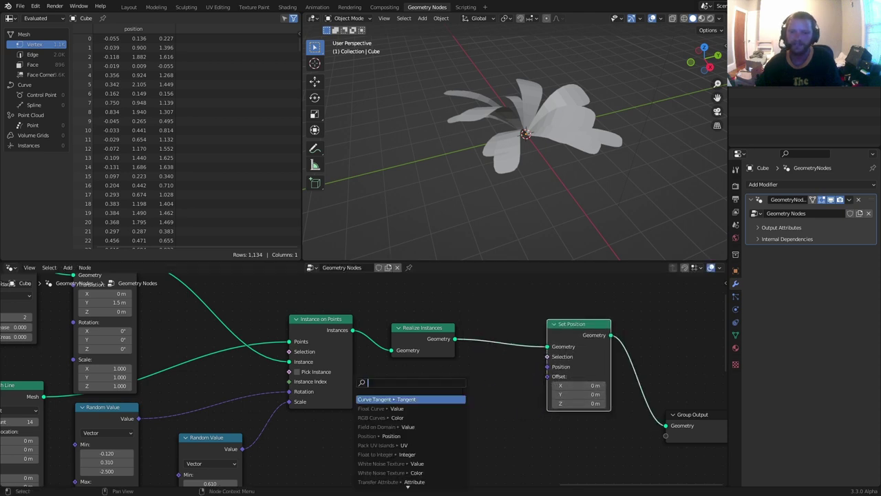
text(noise)
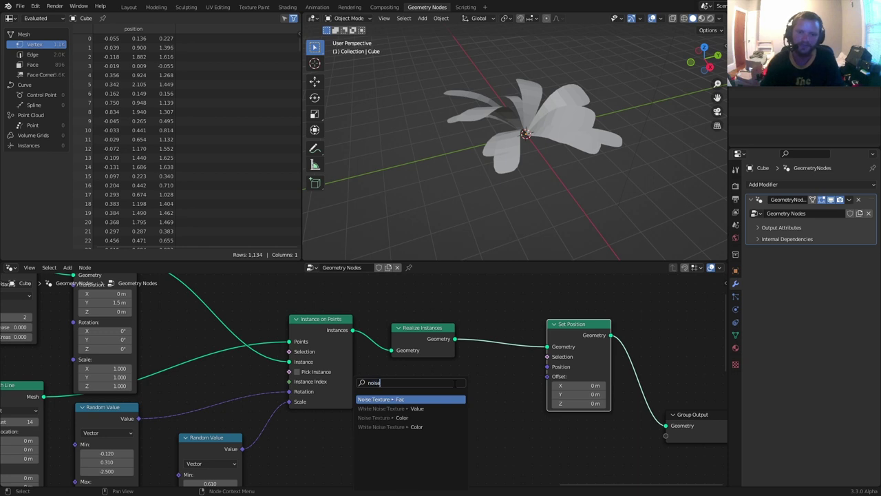
key(Return)
click(432, 379)
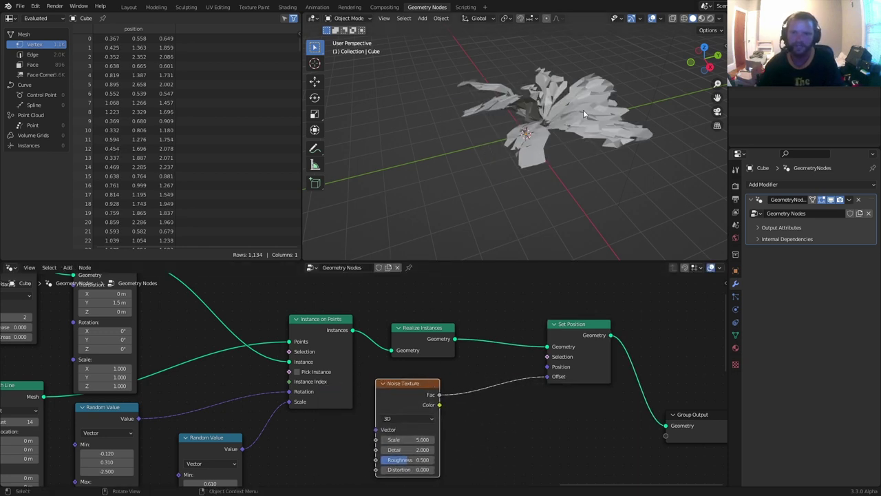
drag(438, 405, 386, 413)
drag(440, 405, 549, 377)
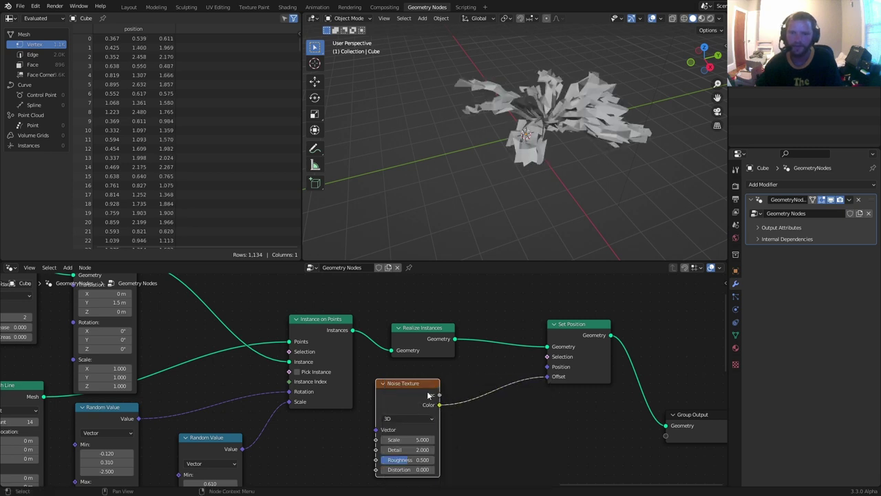
- Insert a Vector Math node between the Noise Texture's Color and Set Position's Offset, with 0.5 in all components of its second vector
drag(419, 392, 357, 415)
key(shift+a)
text(add)
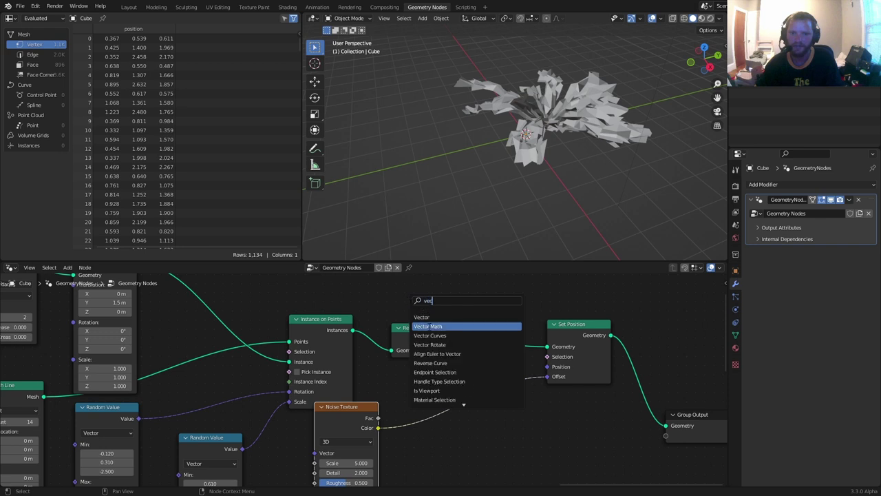
key(Return)
click(441, 421)
drag(432, 423, 432, 441)
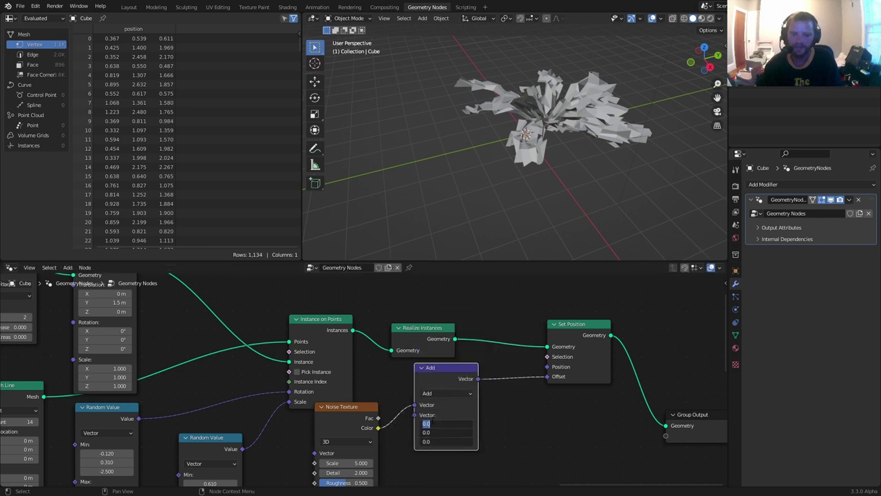
text(.5)
key(Return)
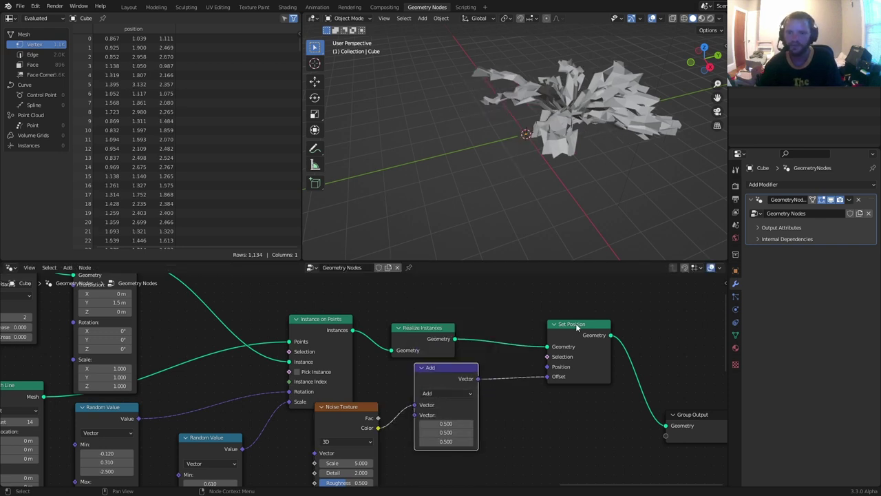
- Move Set Position further along to free space and change the Vector Math node's operation to Subtract
drag(575, 324, 637, 309)
click(447, 393)
click(451, 378)
- Duplicate the Subtract node onto the link before Set Position's Offset and change the copy to Scale with a factor of 0.5
key(shift+d)
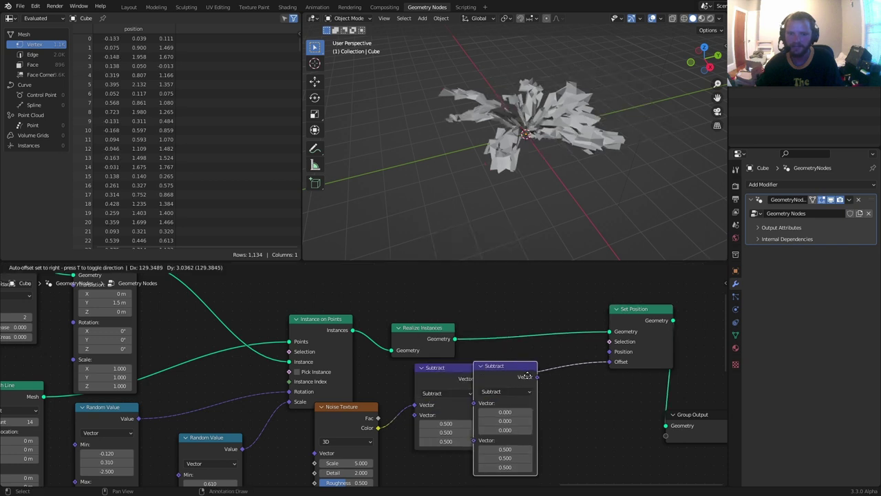
click(551, 368)
click(546, 389)
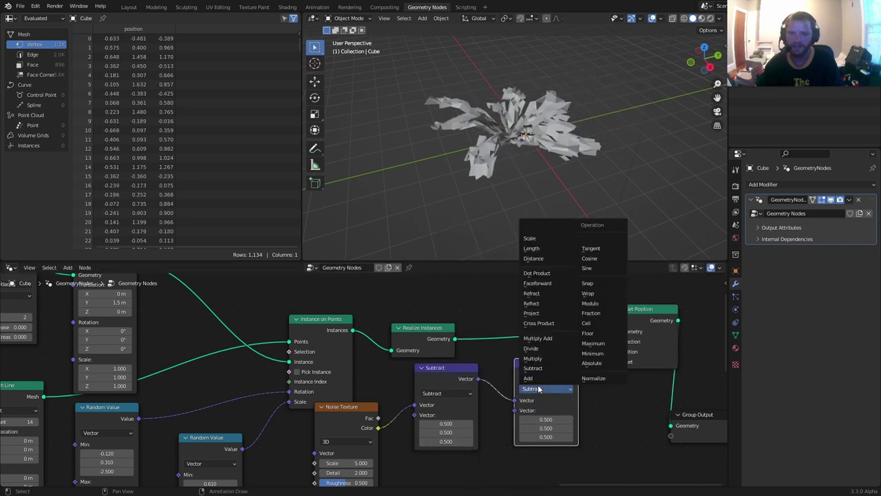
click(535, 238)
drag(548, 409, 510, 409)
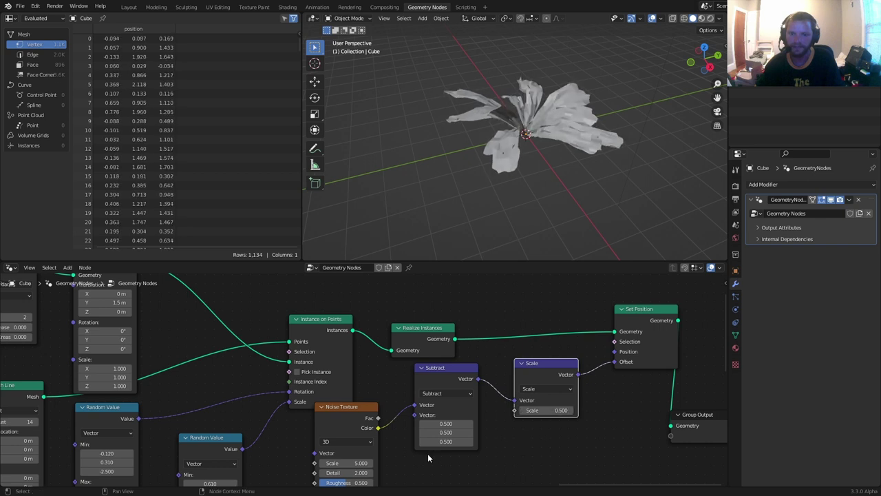
- Set the Noise Texture's Scale to 4.61 and Detail to 6.1
middle_drag(392, 480, 445, 420)
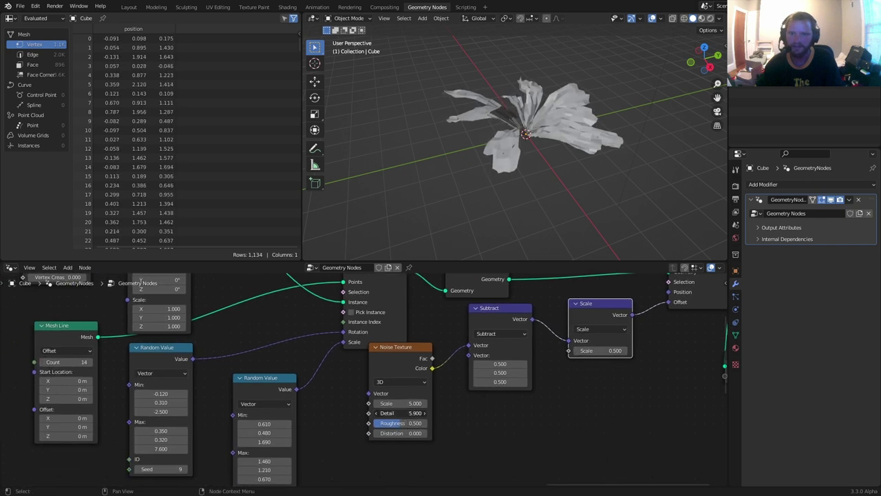
mouse_move(401, 413)
mouse_down()
mouse_move(399, 403)
mouse_move(379, 403)
mouse_move(402, 403)
mouse_up()
middle_drag(402, 403, 176, 453)
- Insert a Set Shade Smooth node between Set Position and Group Output and check the smoothed leaves from several angles
key(shift+a)
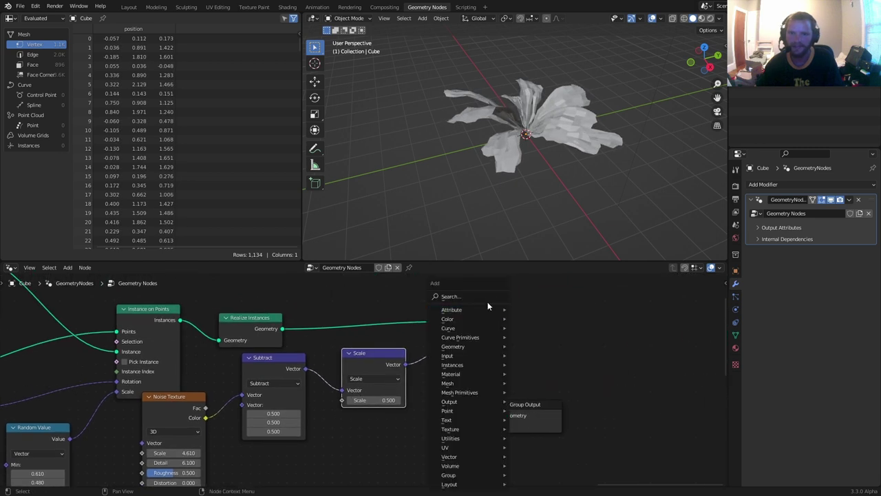
text(set s)
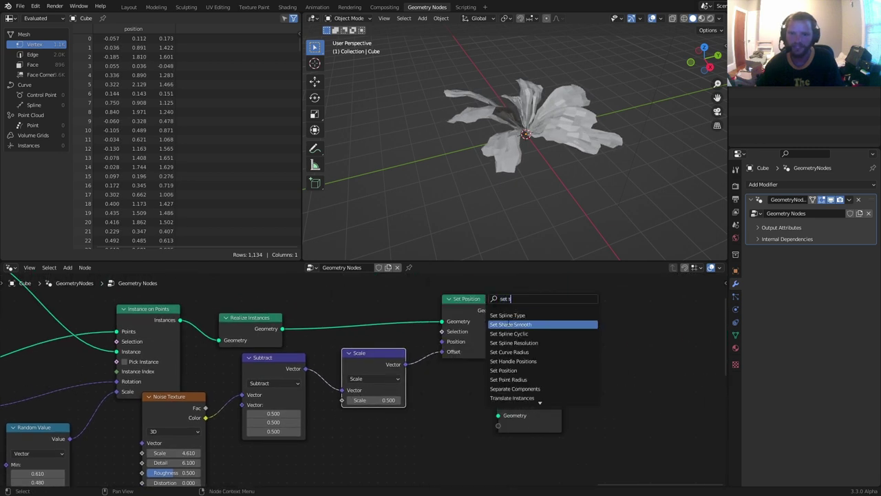
click(510, 324)
click(561, 337)
middle_drag(582, 186, 525, 158)
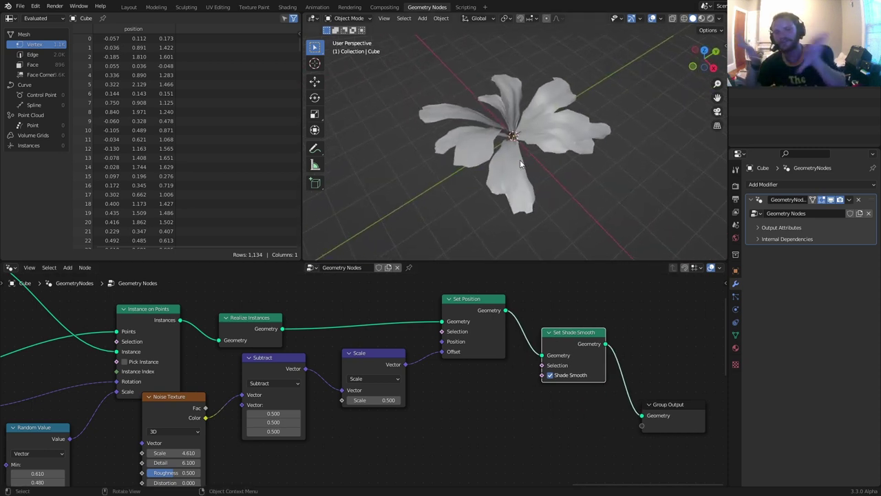
middle_drag(520, 160, 515, 122)
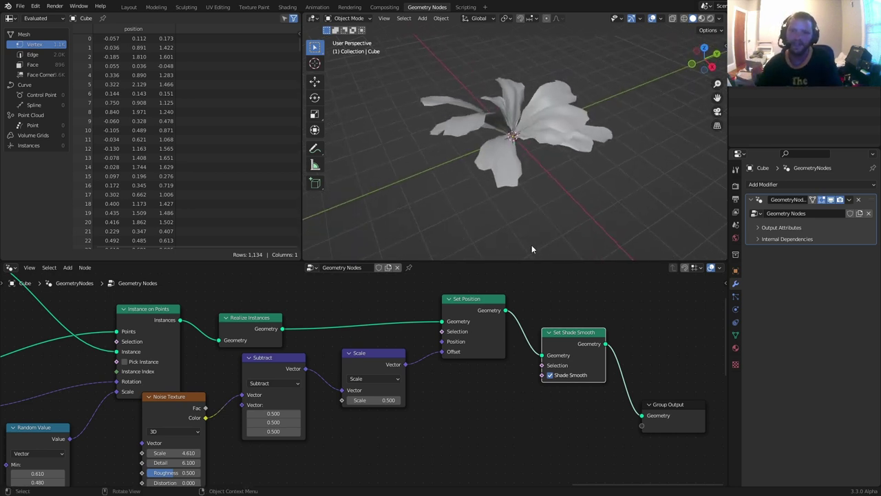
- Move the strawberry's Join Geometry node below the leaf nodes and connect it to Group Output to display the berry
scroll(350, 394, down, 8)
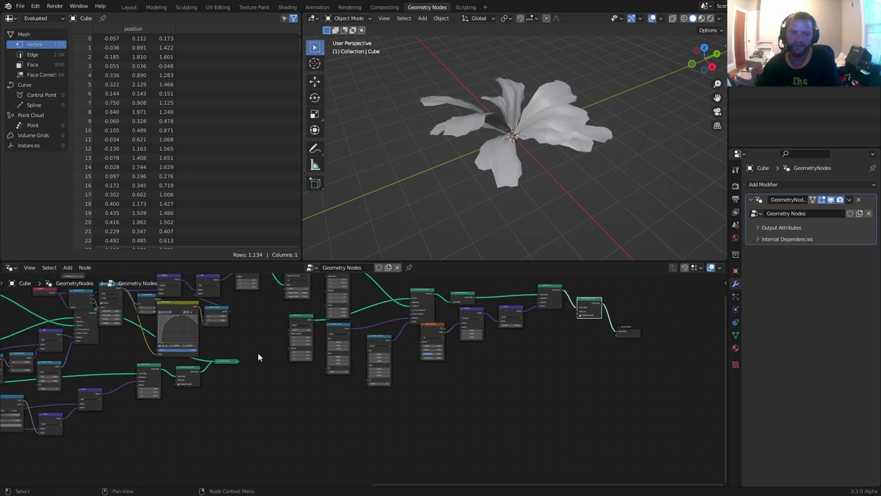
drag(239, 364, 454, 401)
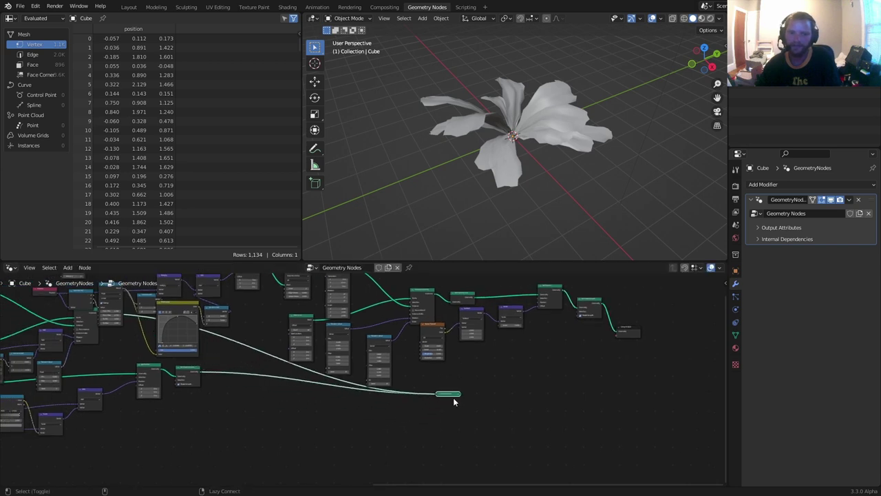
ctrl+shift+click(452, 397)
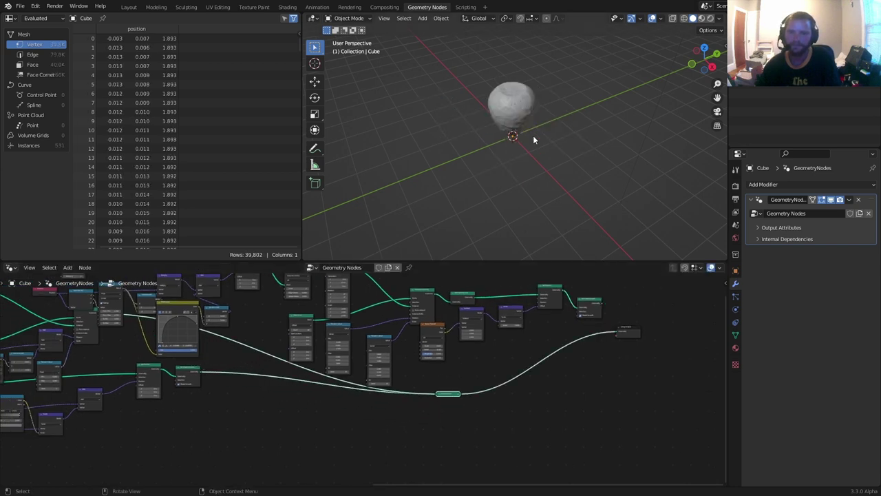
- Preview the leaves' Set Shade Smooth output, then merge it with the berry's Join Geometry through a new Join Geometry node before Group Output
scroll(526, 117, up, 6)
shift+middle_drag(519, 108, 516, 161)
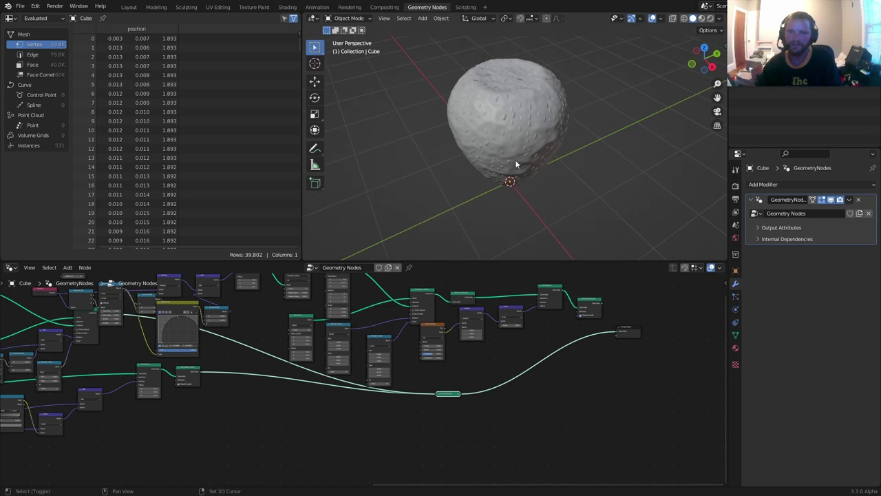
ctrl+shift+click(594, 303)
middle_drag(555, 344, 505, 361)
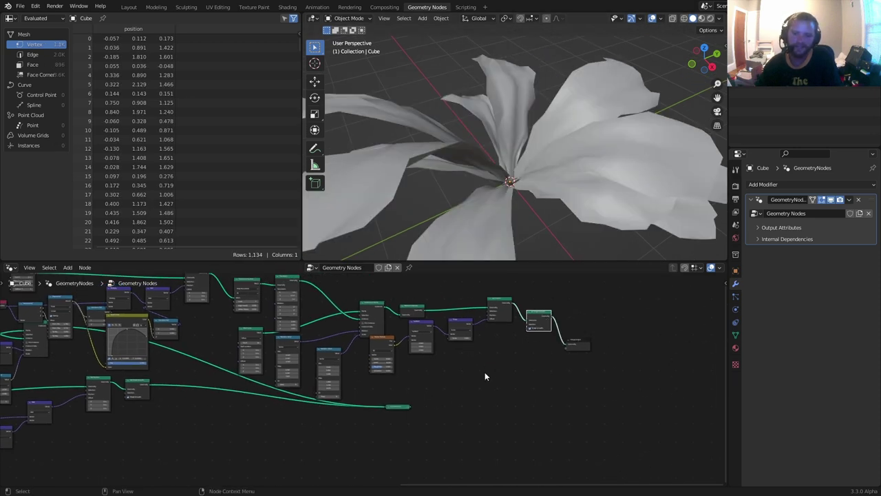
ctrl+shift+right_drag(539, 326, 409, 406)
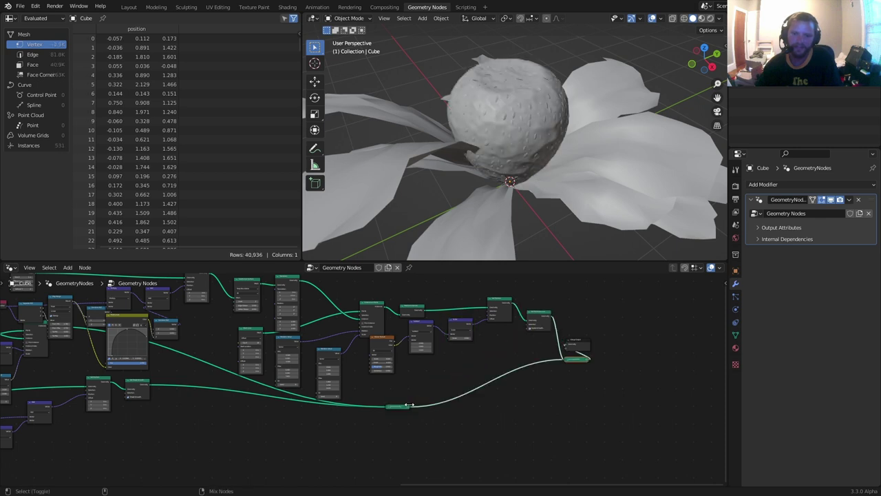
drag(582, 345, 641, 351)
- Insert a Transform node between the leaves' Set Shade Smooth node and the final Join Geometry node
scroll(641, 352, up, 6)
middle_drag(583, 354, 380, 386)
key(shift+a)
text(transform)
key(Return)
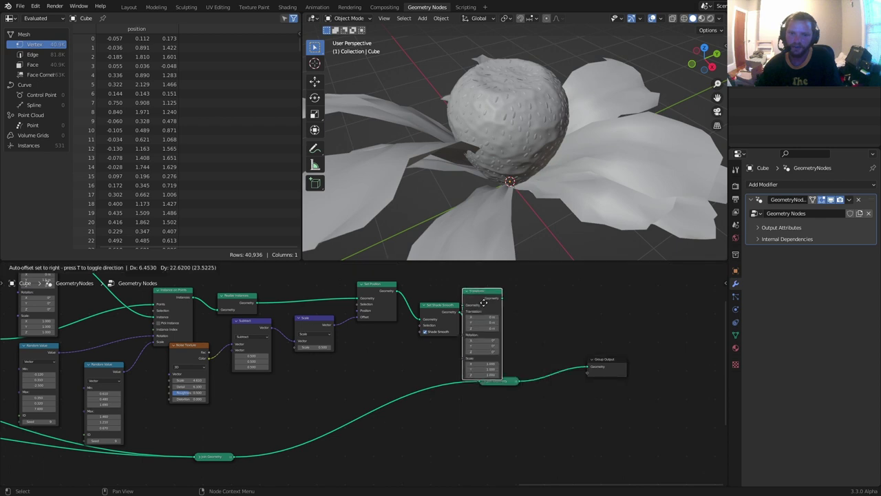
click(523, 329)
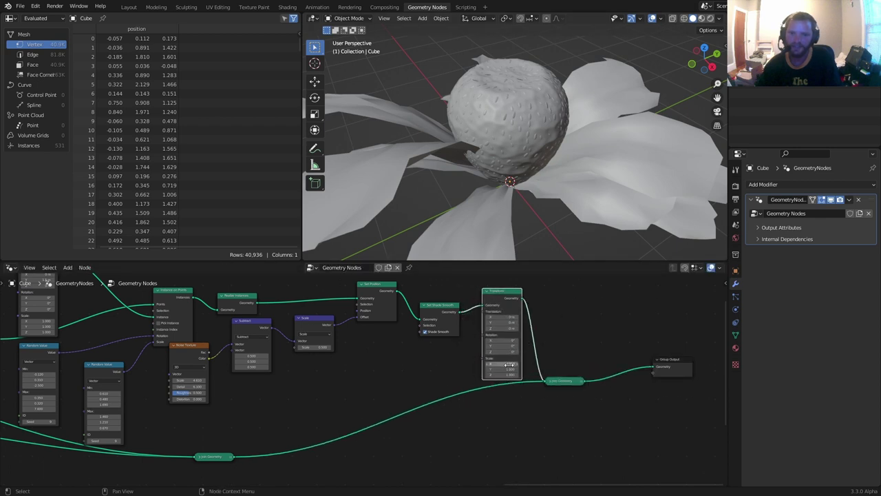
- Set the Transform node's Scale to 0.32 on all axes and its Z translation to 1.76 m, placing the leaves atop the berry
shift+drag(509, 363, 478, 374)
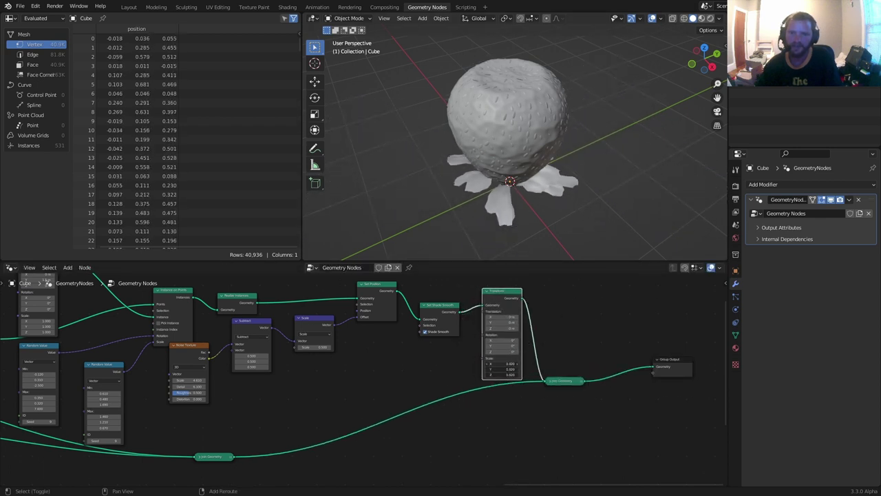
mouse_move(501, 328)
mouse_down()
mouse_move(523, 328)
mouse_move(513, 328)
mouse_up()
middle_drag(512, 190, 514, 155)
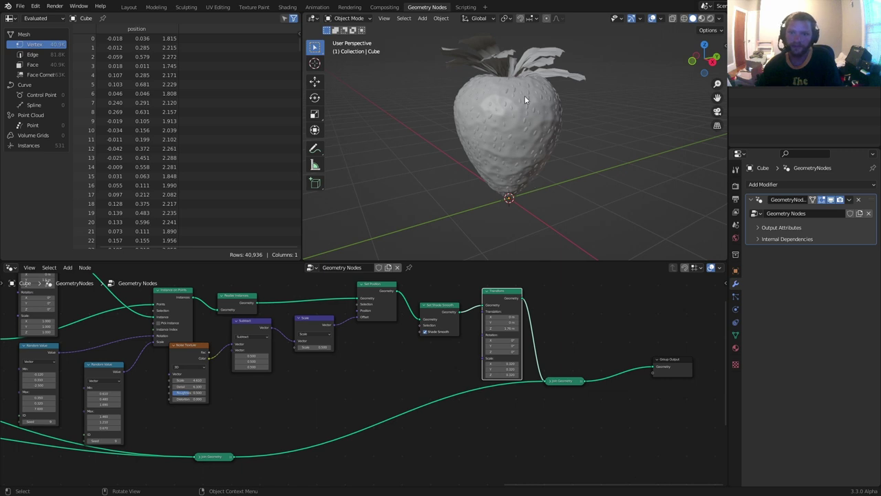
scroll(524, 96, down, 3)
scroll(524, 100, up, 4)
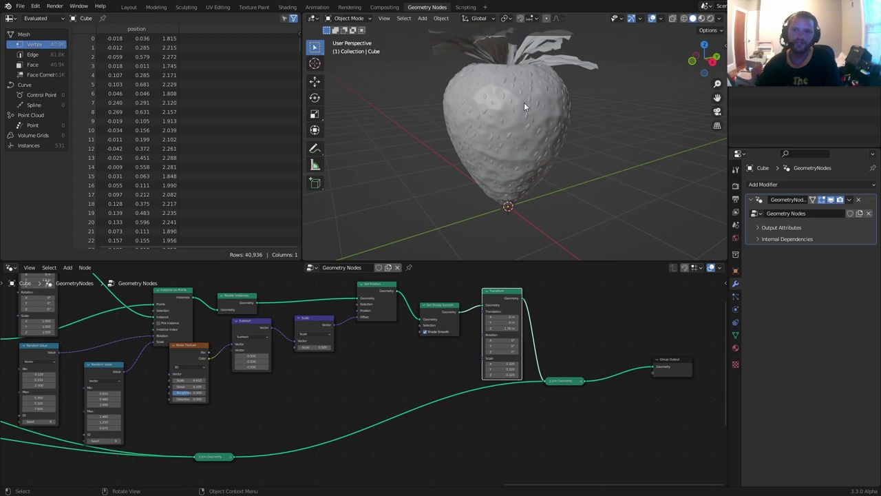
- Try a Scale of 1.7 on the Noise Texture that distorts the berry's body
scroll(350, 362, down, 6)
middle_drag(172, 373, 485, 367)
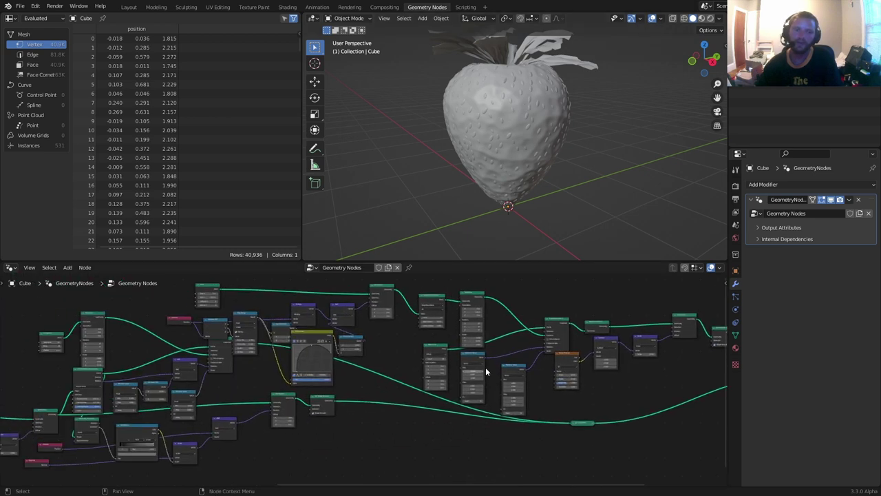
middle_drag(337, 396, 517, 361)
scroll(496, 353, up, 1)
scroll(509, 331, up, 1)
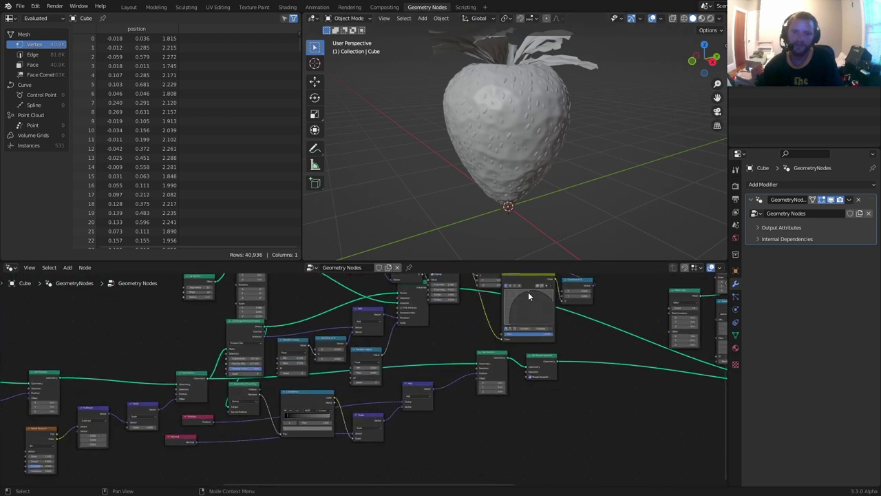
middle_drag(302, 409, 562, 355)
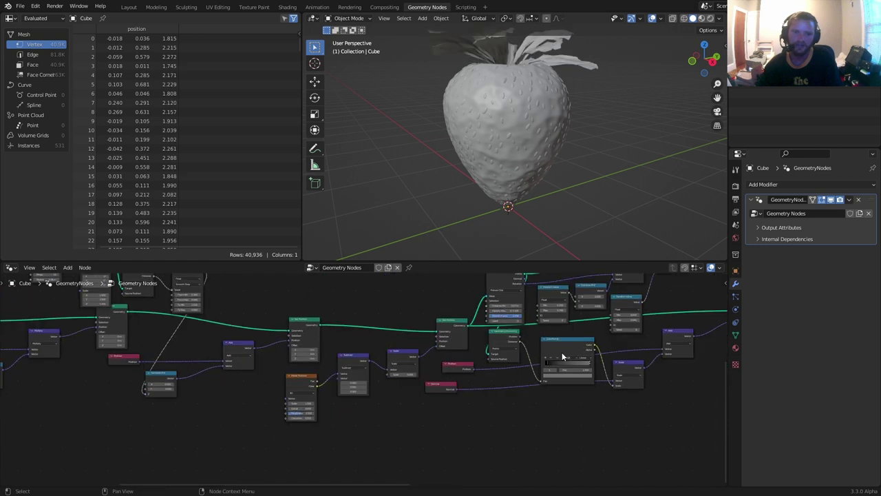
middle_drag(301, 371, 481, 365)
scroll(499, 386, up, 5)
drag(537, 405, 551, 405)
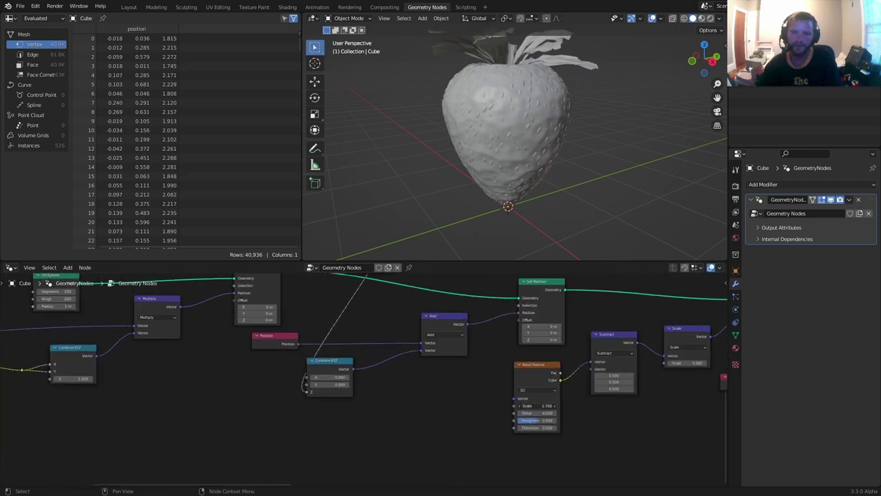
- Try shifting the upper end point of the berry's RGB Curves profile and undo the move
middle_drag(147, 351, 474, 360)
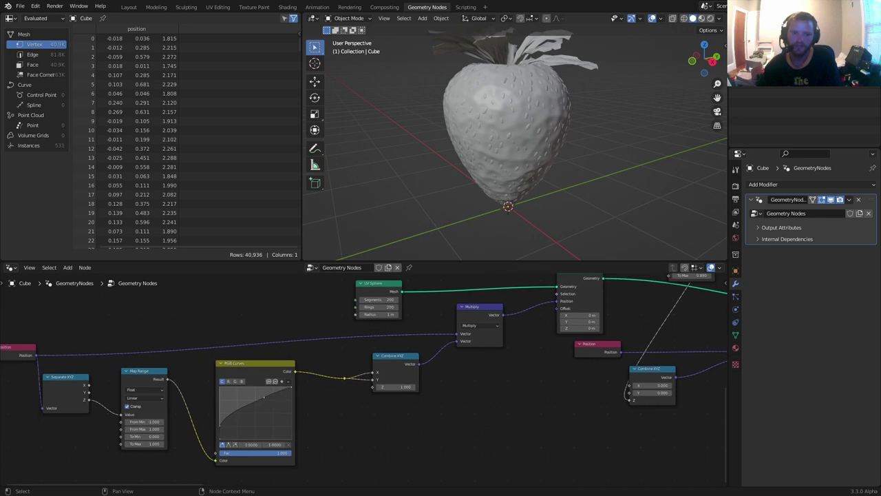
drag(291, 390, 292, 391)
key(ctrl+z)
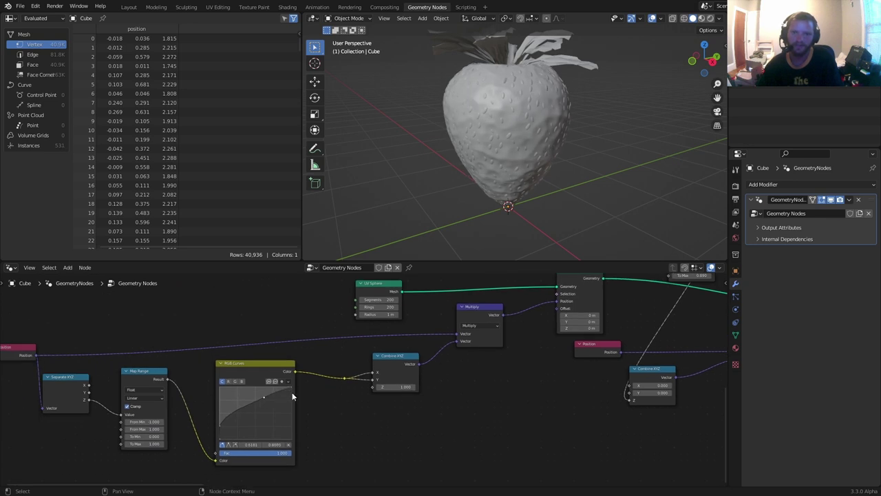
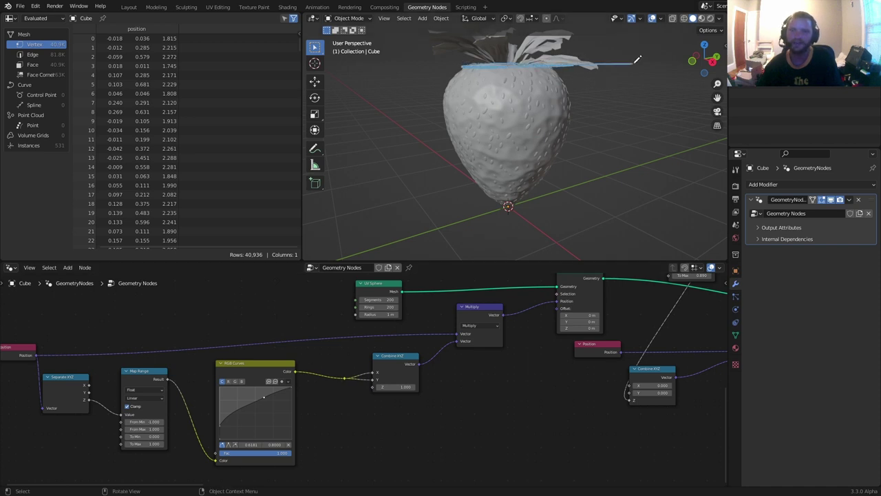
- In the right orthographic view, set the leaf Transform's Z translation to 1.75 m and its Scale to 0.31 on all axes
scroll(596, 346, down, 7)
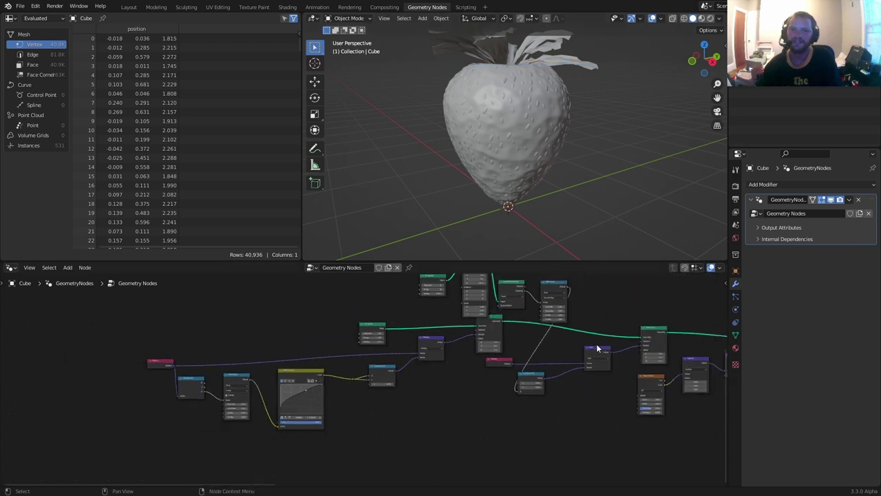
middle_drag(672, 360, 340, 350)
middle_drag(642, 358, 255, 376)
middle_drag(547, 369, 199, 350)
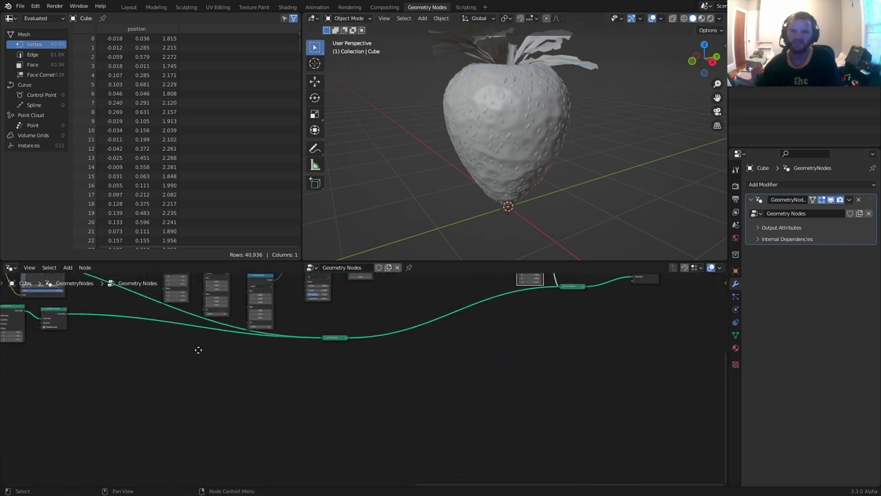
middle_drag(483, 349, 365, 433)
scroll(445, 318, up, 2)
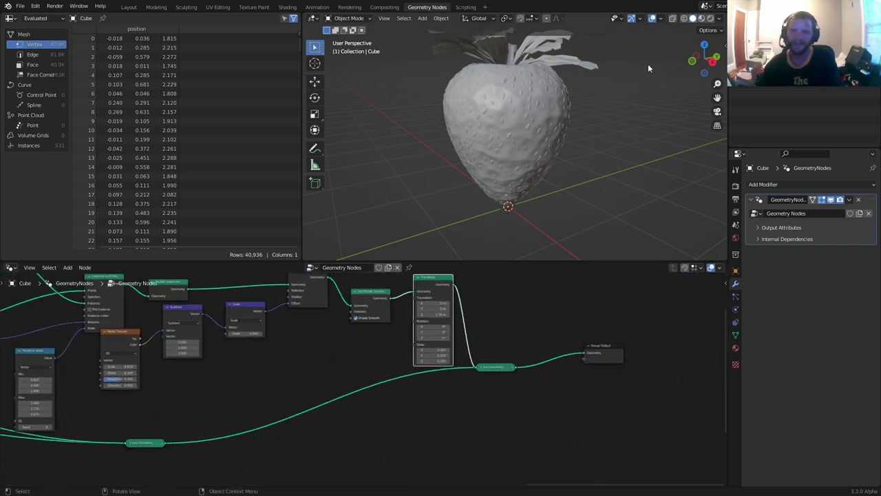
click(713, 61)
scroll(511, 126, down, 2)
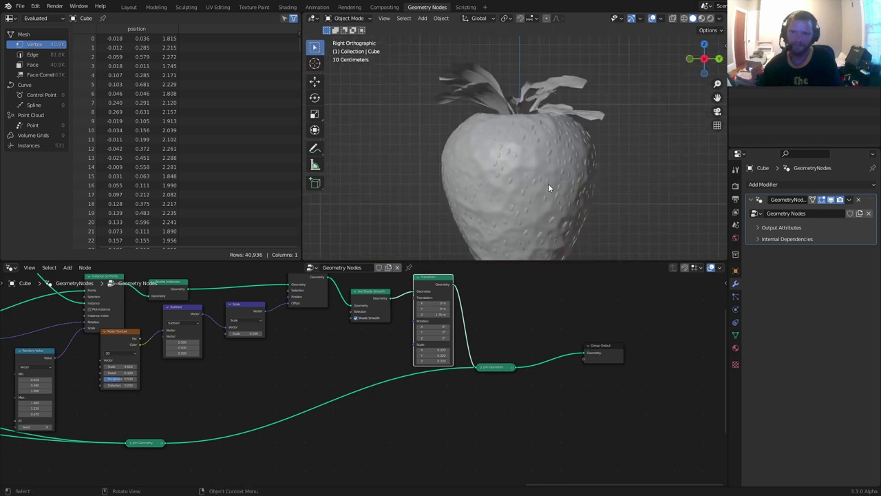
scroll(515, 338, up, 4)
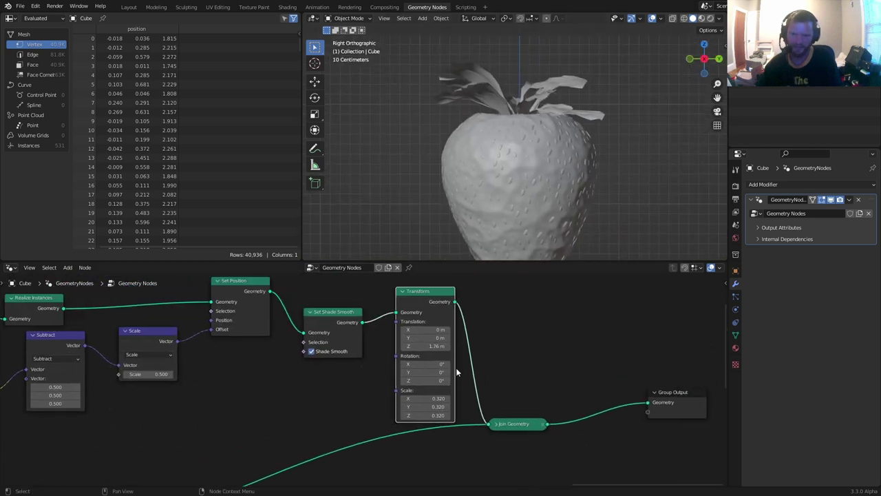
mouse_move(448, 338)
shift+mouse_down()
mouse_move(481, 338)
mouse_move(414, 338)
mouse_move(450, 337)
shift+mouse_up()
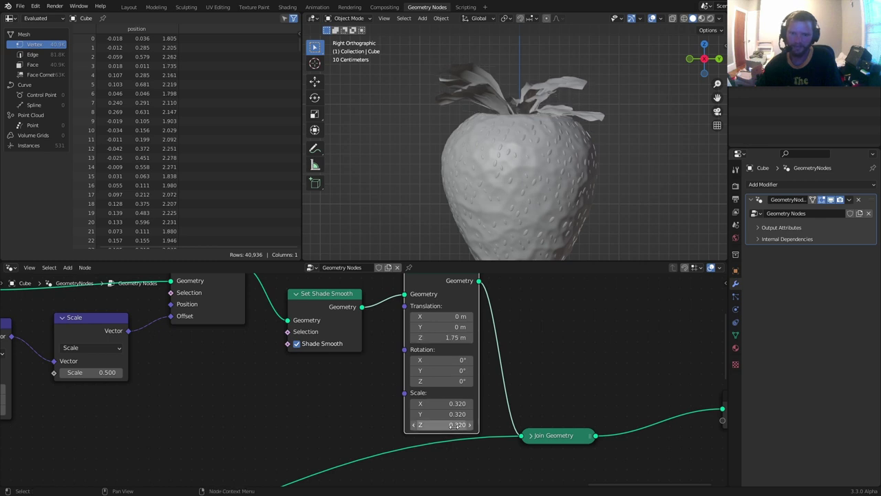
mouse_move(441, 425)
shift+mouse_down()
mouse_move(421, 424)
mouse_move(474, 425)
mouse_move(430, 425)
shift+mouse_up()
scroll(604, 137, down, 2)
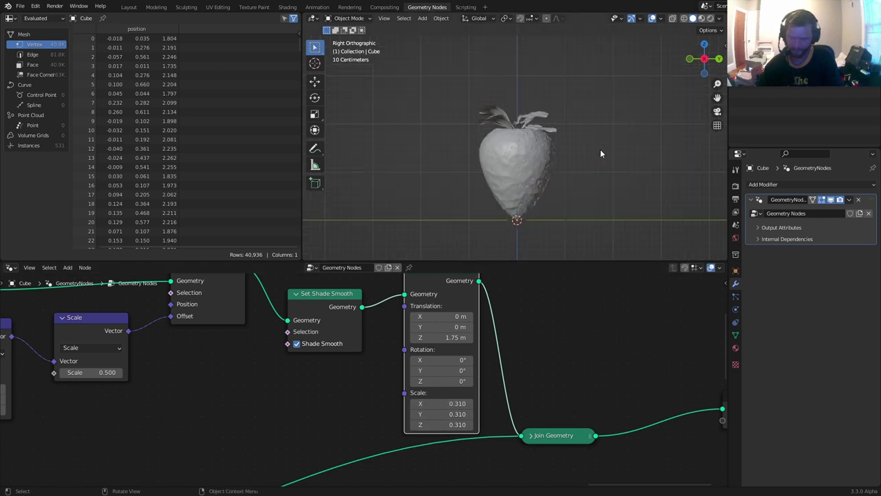
- Switch the viewport to rendered shading and view the strawberry in perspective
middle_drag(600, 150, 523, 167)
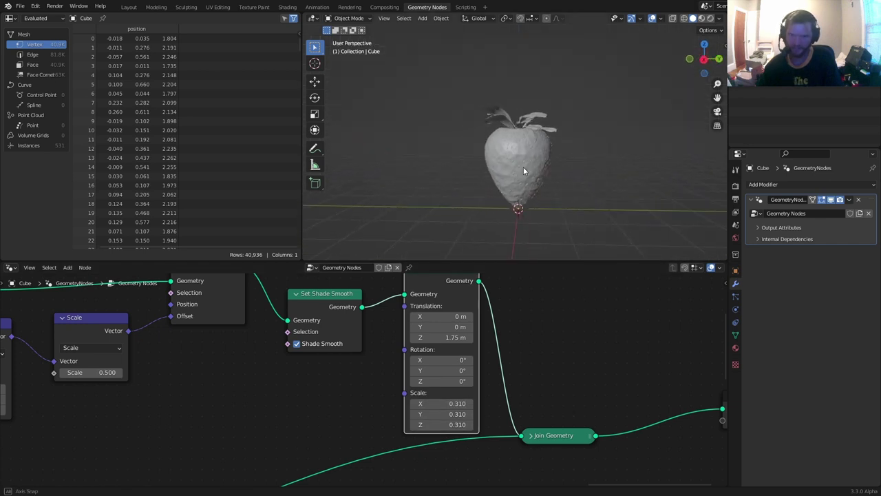
click(711, 18)
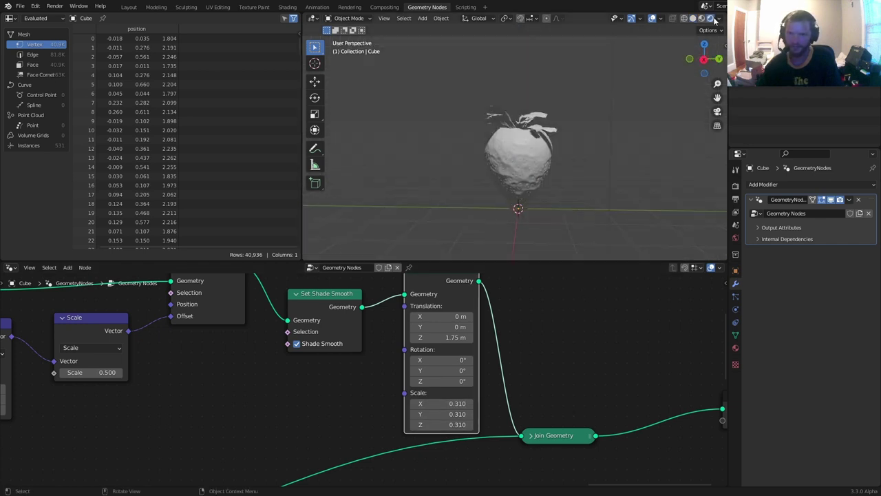
middle_drag(548, 204, 530, 183)
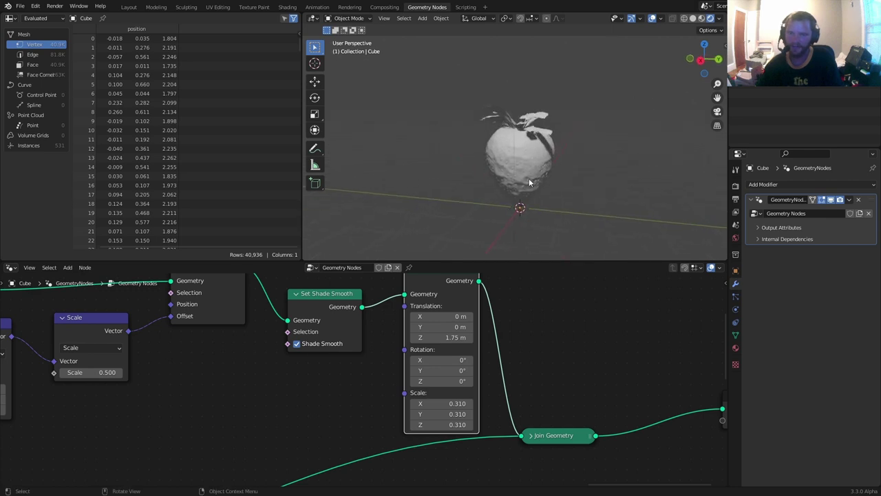
- Delete the light above the strawberry
scroll(529, 183, down, 4)
shift+middle_drag(530, 103, 518, 188)
drag(493, 156, 538, 117)
key(x)
click(540, 117)
key(ctrl+z)
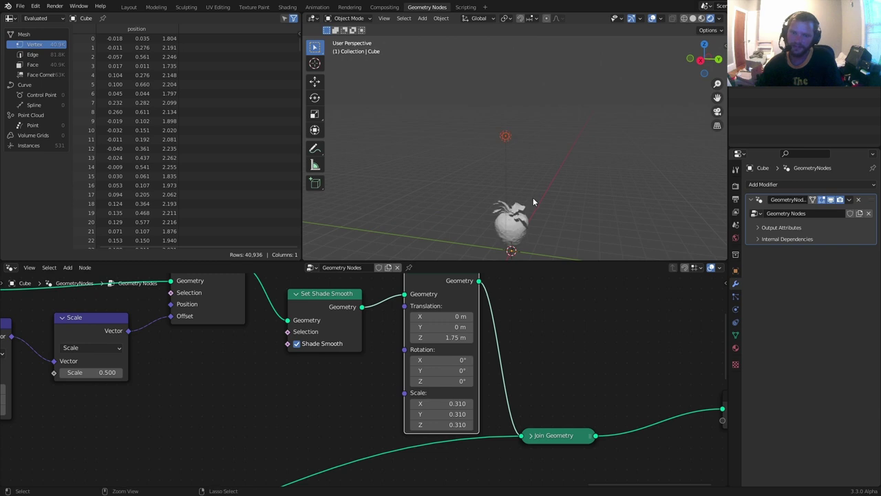
key(x)
click(581, 167)
- Set the render engine to Cycles with GPU Compute as the device and frame the strawberry
click(734, 184)
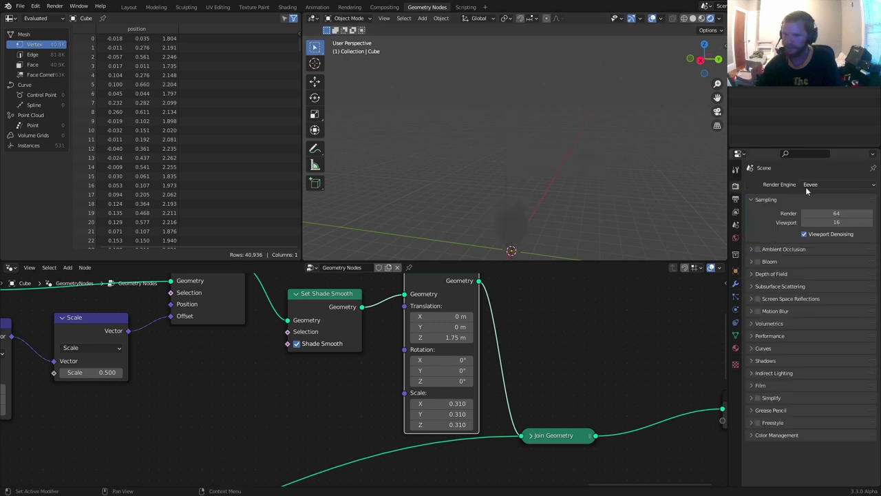
click(826, 184)
click(812, 215)
click(813, 206)
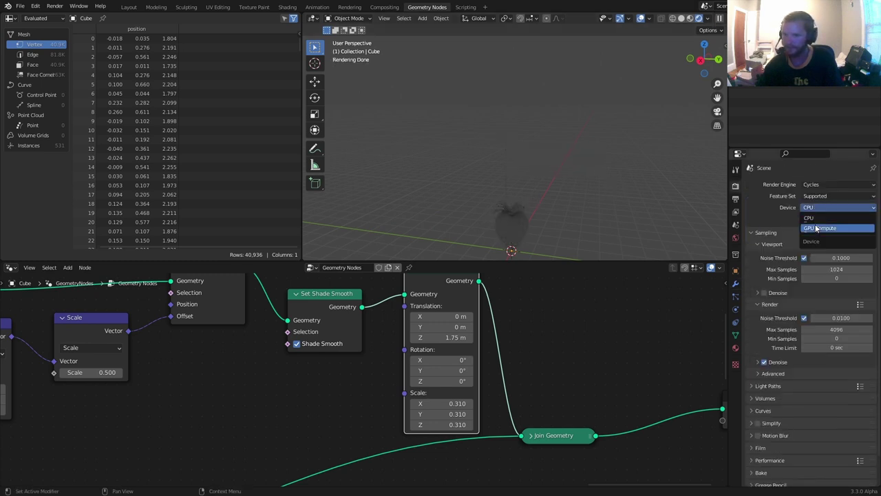
click(814, 224)
shift+middle_drag(521, 170, 532, 134)
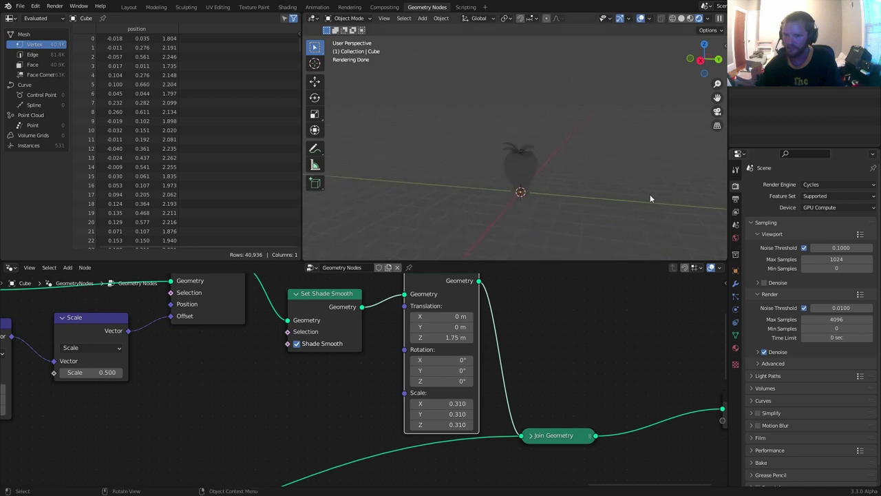
scroll(512, 176, up, 4)
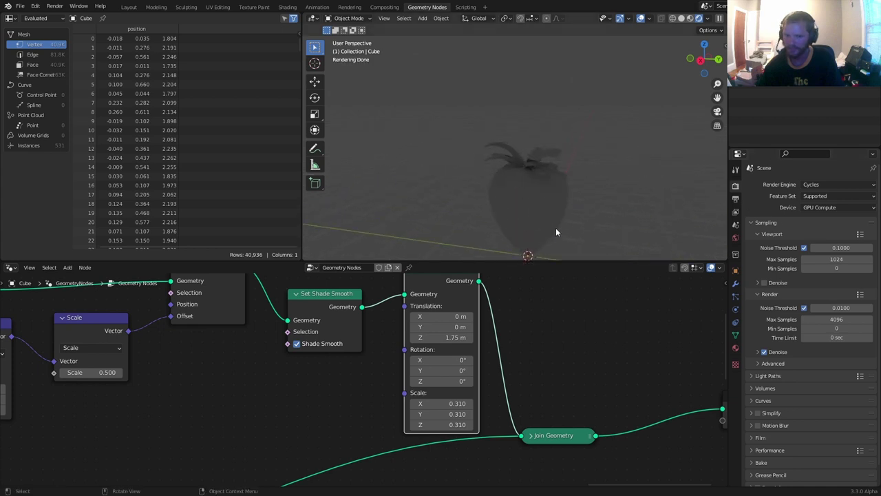
- Use an Environment Texture for the world background color and load the peppermint_powerplant_2k HDRI from the HDRIs folder
click(735, 238)
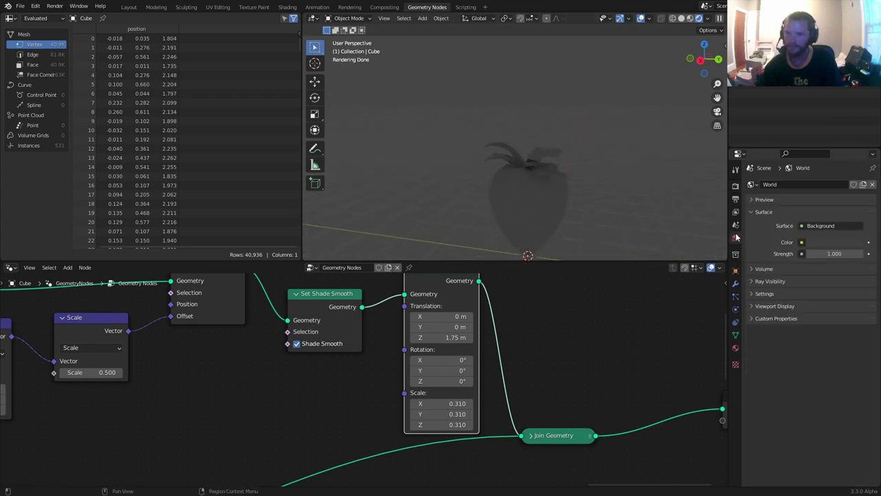
click(802, 243)
click(626, 283)
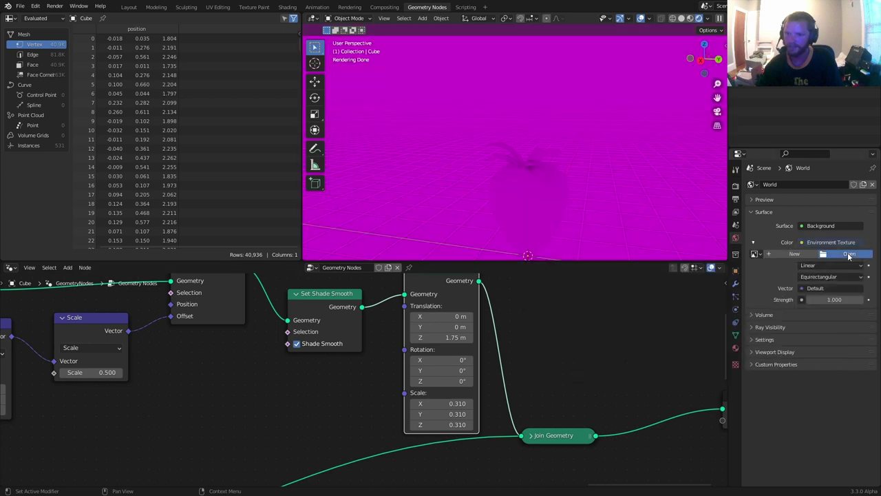
click(849, 254)
double_click(316, 317)
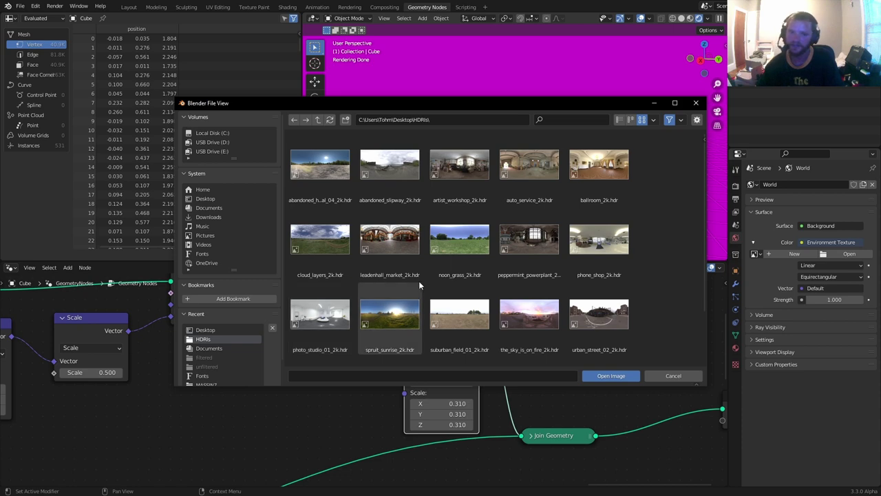
double_click(548, 254)
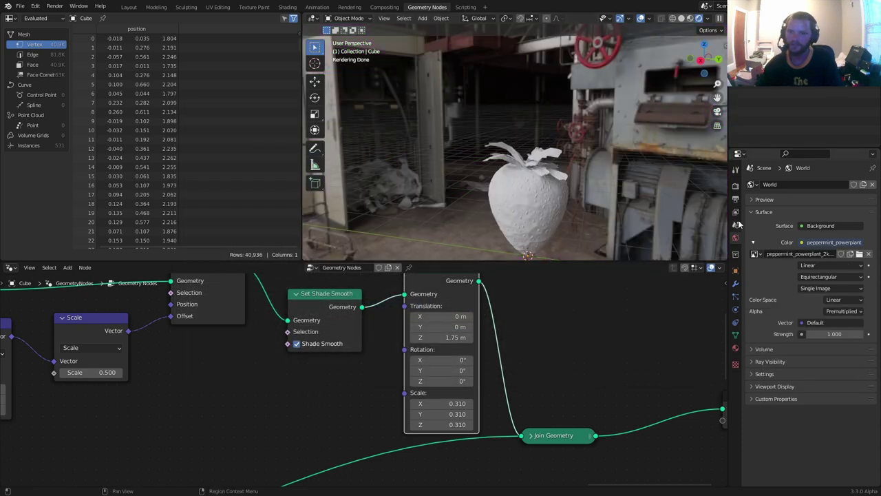
- Enable a transparent film background in the render settings
click(735, 185)
click(760, 438)
scroll(763, 434, down, 2)
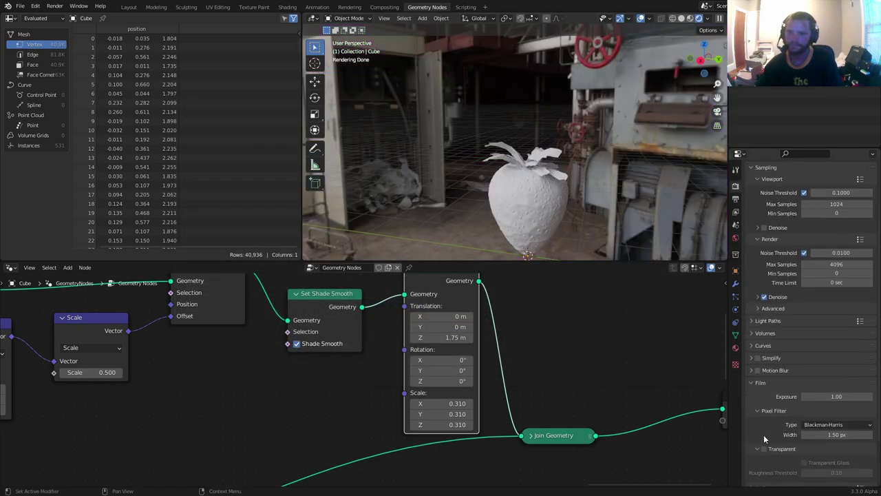
click(763, 449)
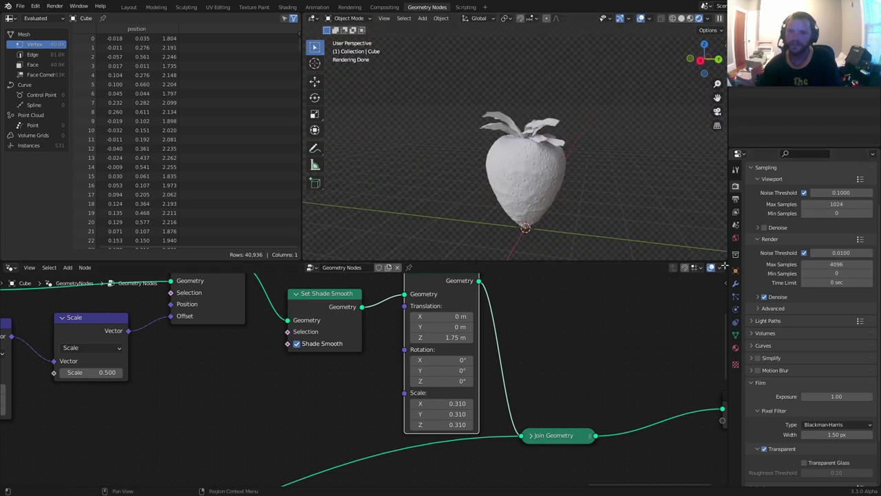
- Split the node editor area in two and turn the new half into a Shader Editor
drag(724, 265, 411, 265)
click(422, 267)
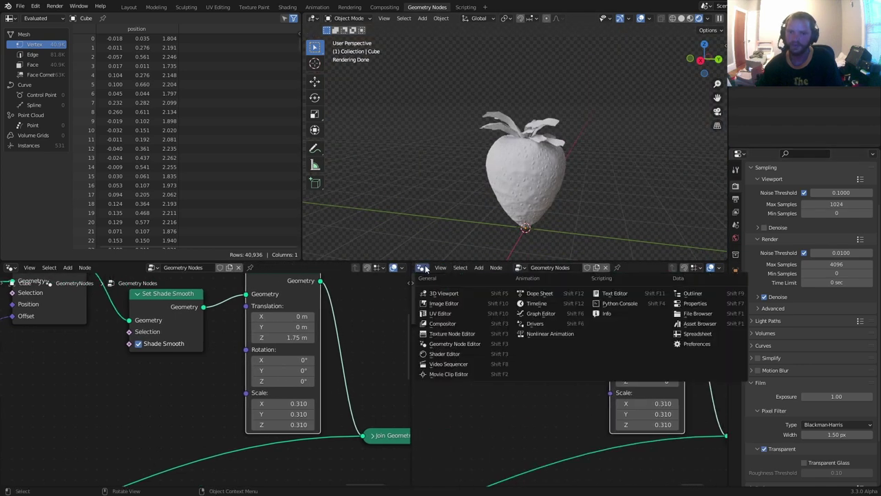
click(446, 353)
- Rename the current material as red and duplicate it to make two more materials named seed and leaves
text(re)
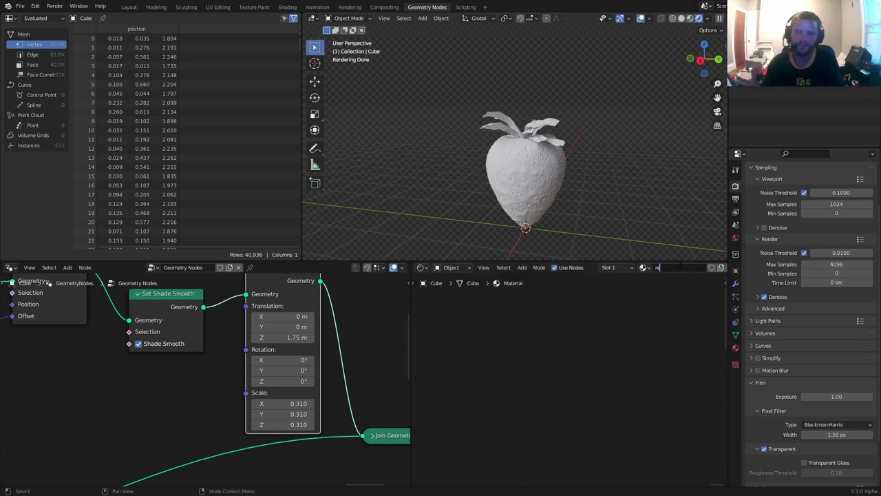
text(d)
key(Return)
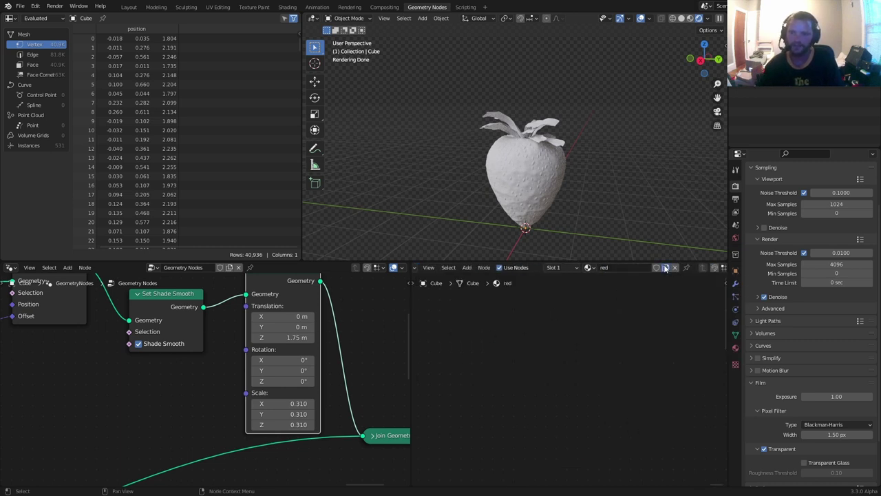
double_click(631, 268)
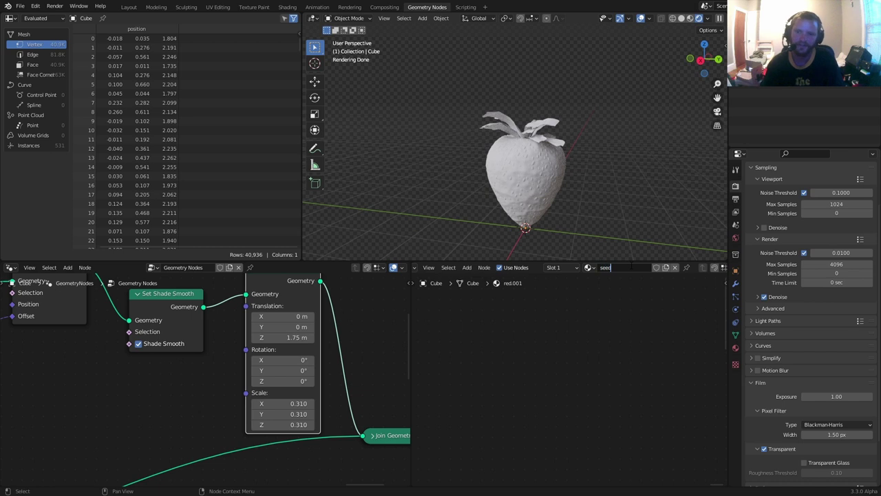
key(Return)
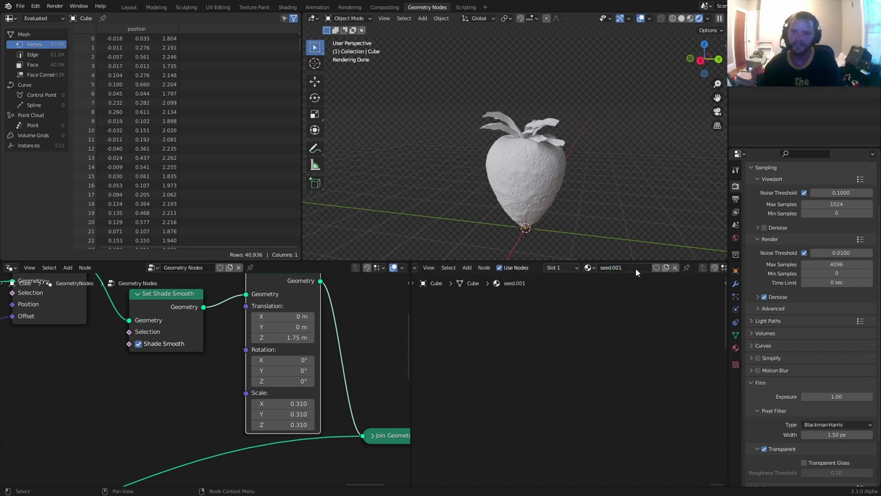
double_click(636, 271)
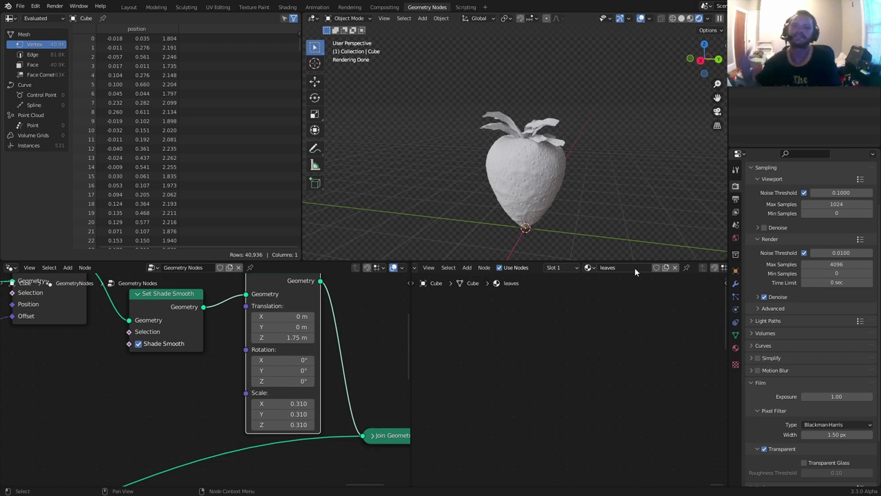
- Make red the active material in the object's material slot
click(528, 174)
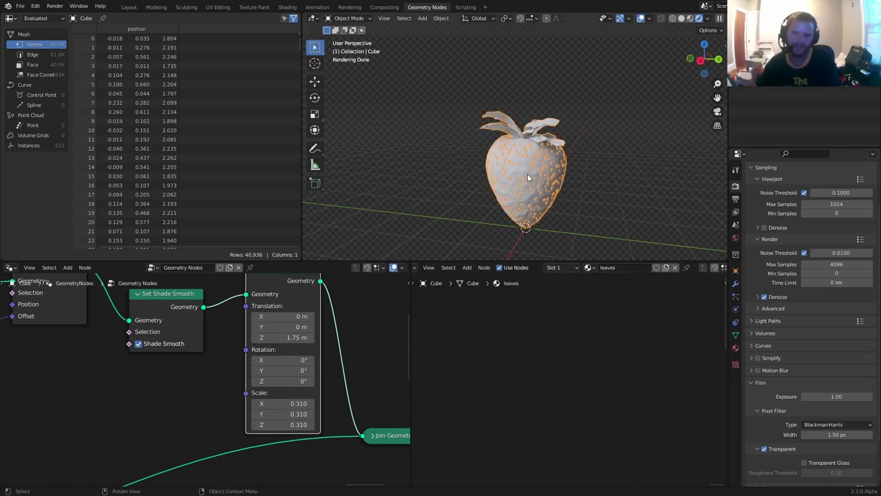
click(580, 172)
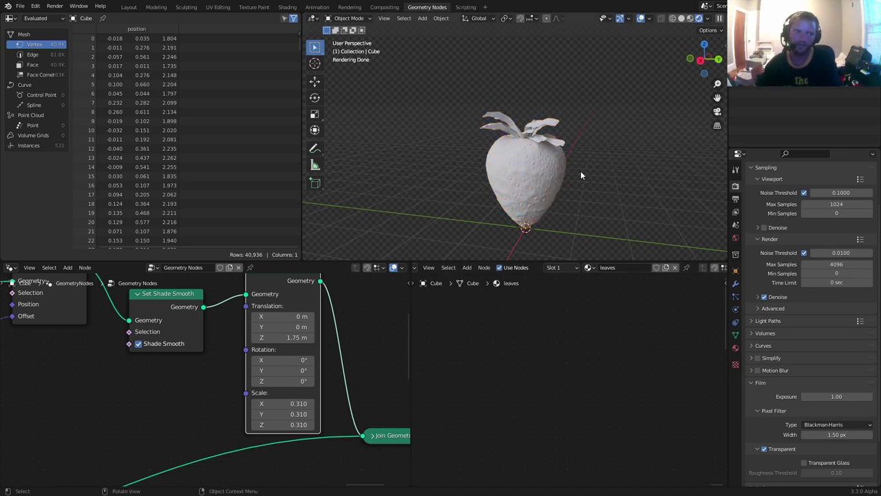
click(589, 267)
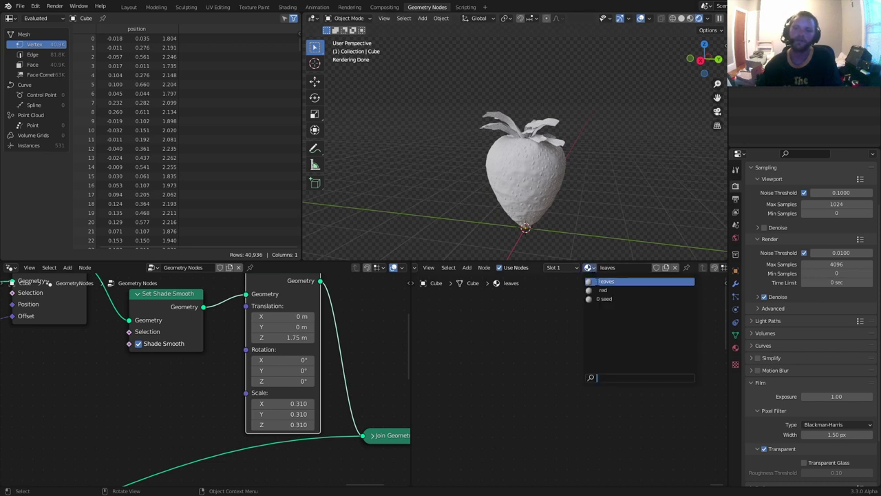
click(601, 290)
- Insert a Set Material node after the berry body's Set Shade Smooth node and assign the red material to it
scroll(147, 413, down, 6)
middle_drag(156, 404, 273, 362)
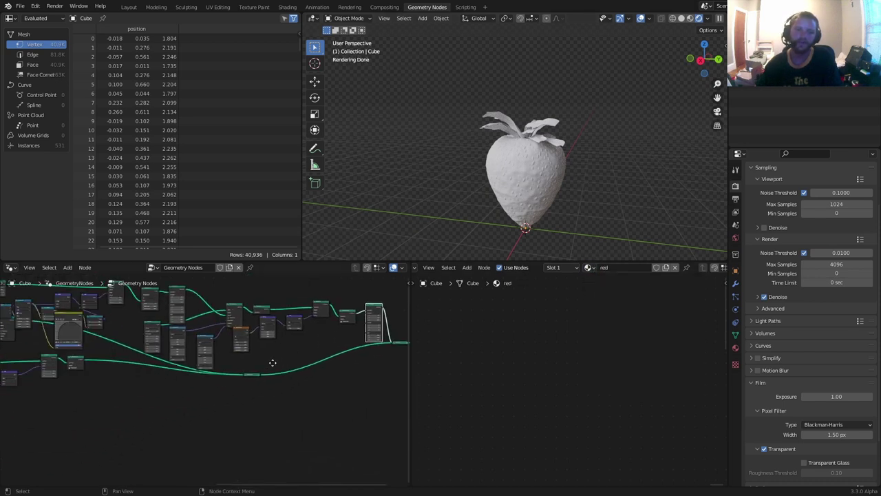
scroll(273, 362, up, 5)
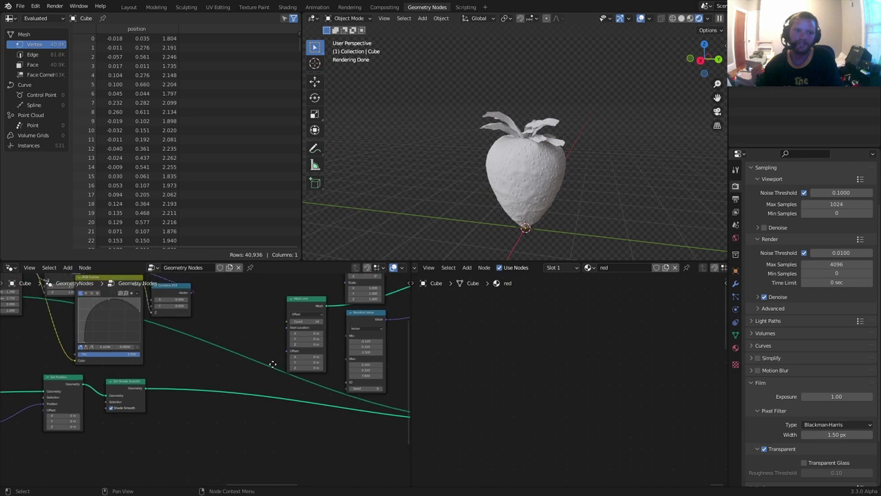
middle_drag(117, 393, 256, 365)
scroll(203, 379, up, 5)
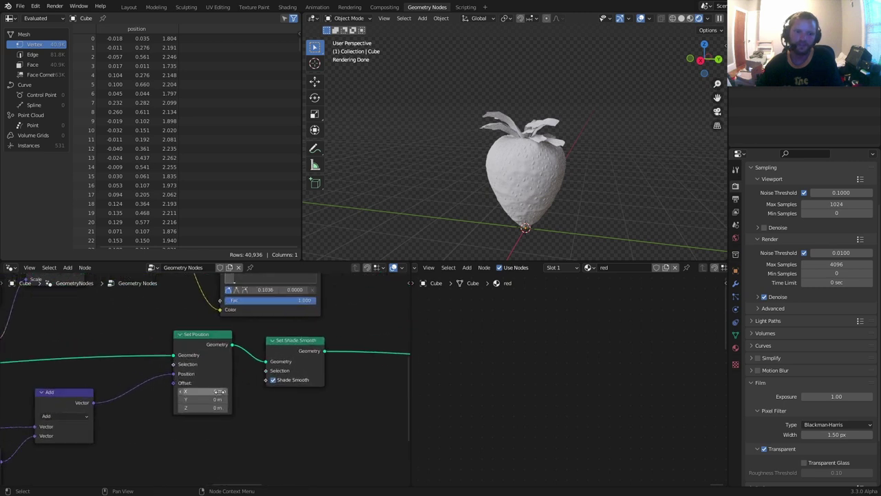
drag(217, 391, 412, 392)
key(Escape)
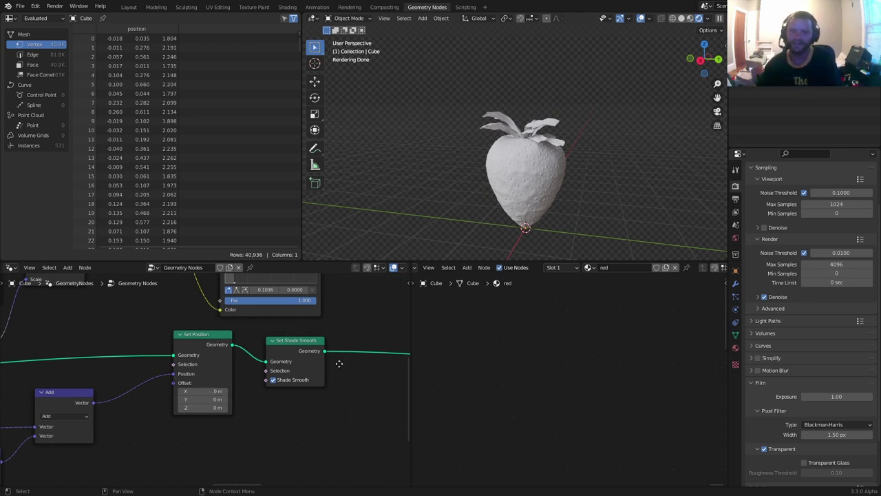
middle_drag(338, 362, 194, 368)
key(shift+a)
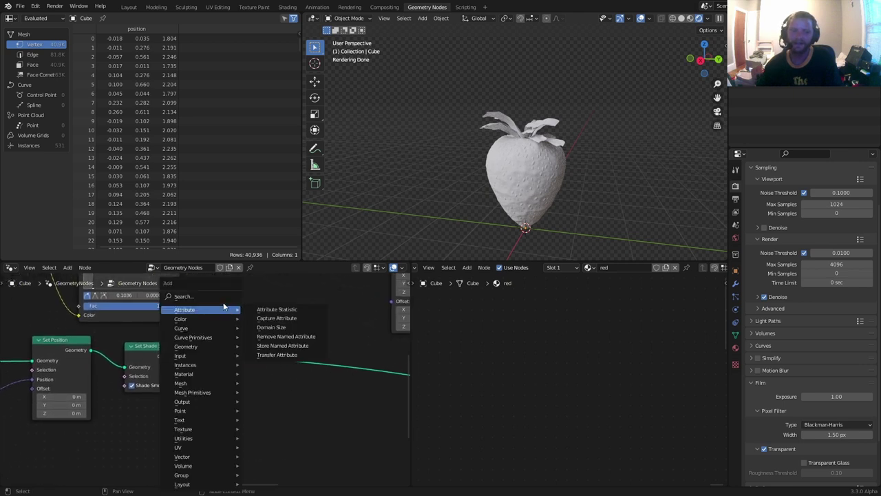
text(set)
click(236, 332)
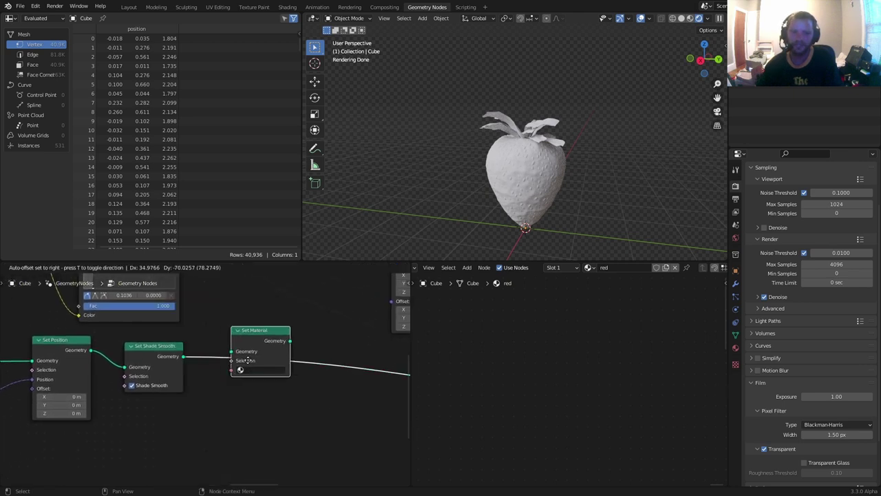
click(248, 360)
click(241, 370)
click(254, 392)
- Insert a duplicate of the Set Material node on the seed branch and assign the seed material to it
scroll(260, 342, down, 5)
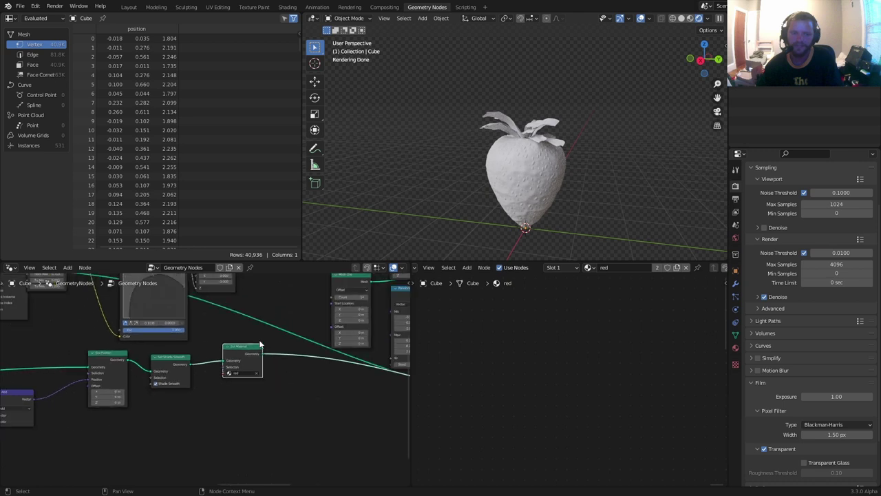
middle_drag(261, 338, 257, 378)
scroll(258, 375, down, 1)
key(shift+d)
click(260, 372)
scroll(260, 372, up, 3)
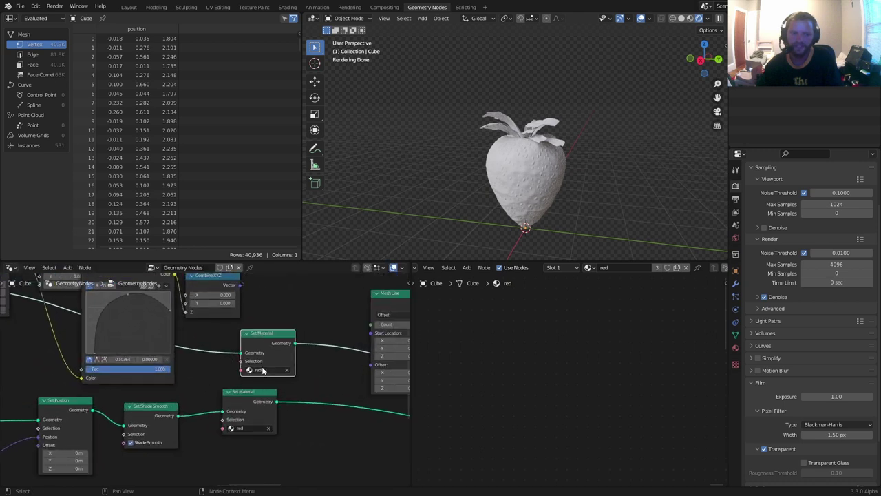
click(262, 370)
click(266, 397)
- Insert another duplicate of the Set Material node on the leaf branch, between the last Transform Geometry and Join Geometry nodes
key(shift+d)
click(288, 279)
scroll(305, 318, down, 7)
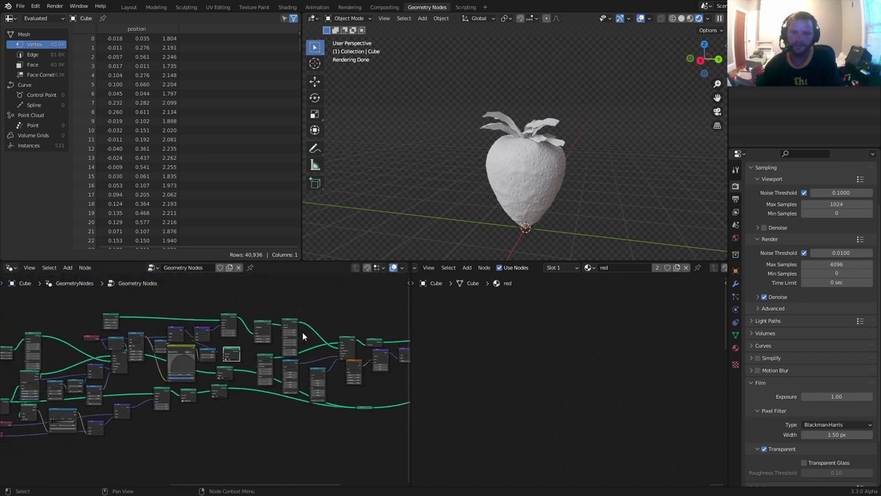
middle_drag(297, 336, 128, 350)
key(g)
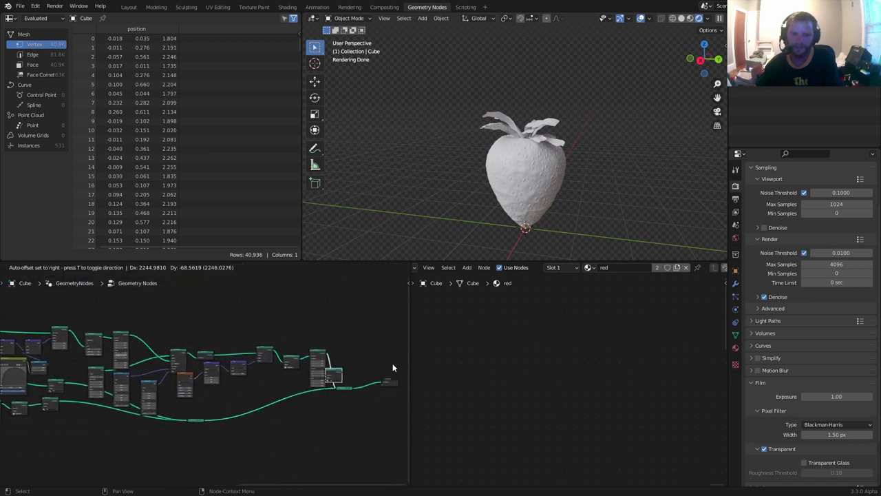
click(395, 370)
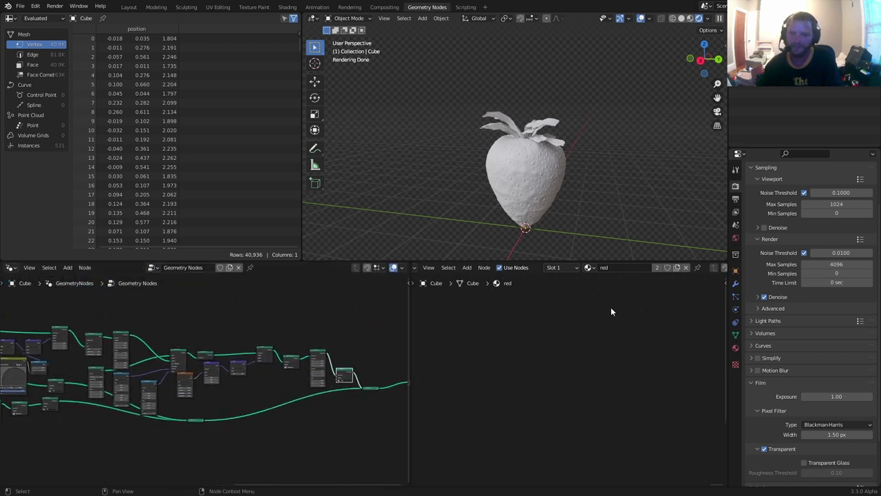
- Give the red material a deep red base color with HSV about 0.998, 0.993, 0.297 and a roughness of 0.118
key(Home)
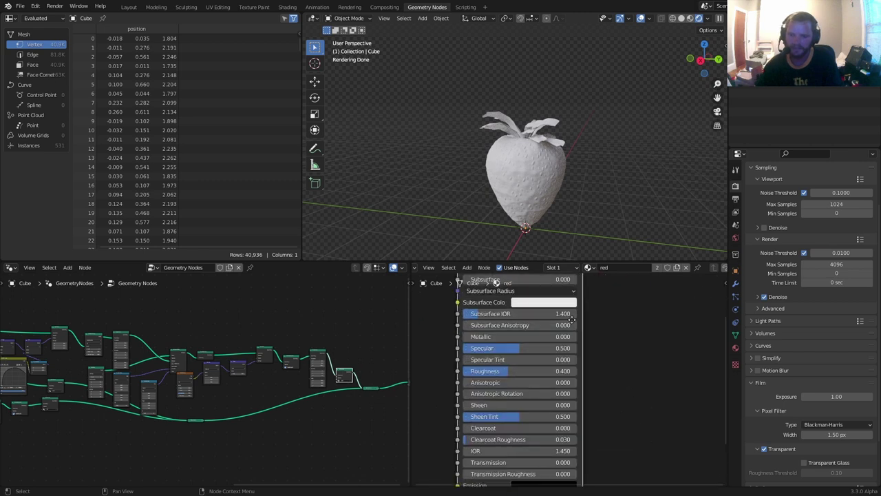
click(556, 334)
drag(560, 254, 554, 264)
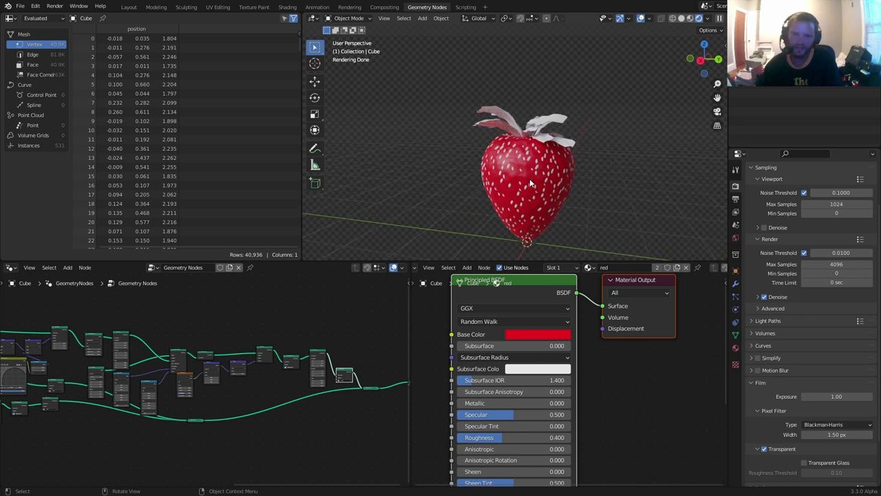
middle_drag(542, 375, 571, 347)
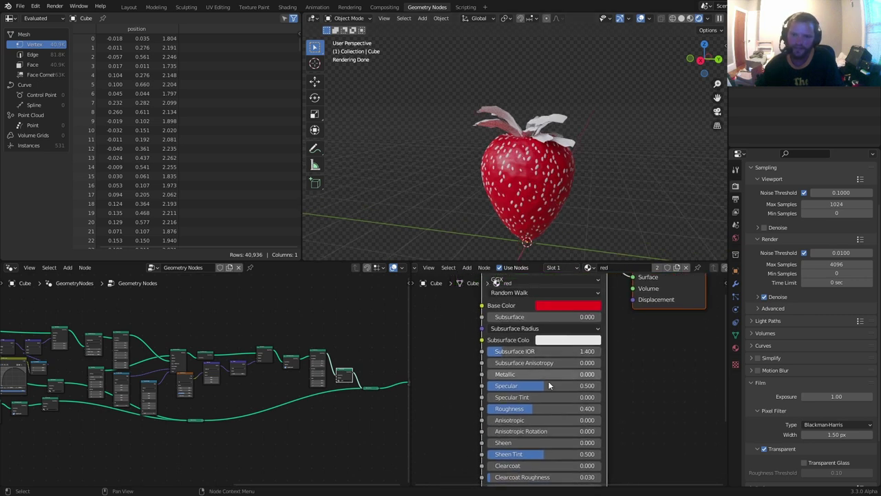
drag(551, 408, 520, 408)
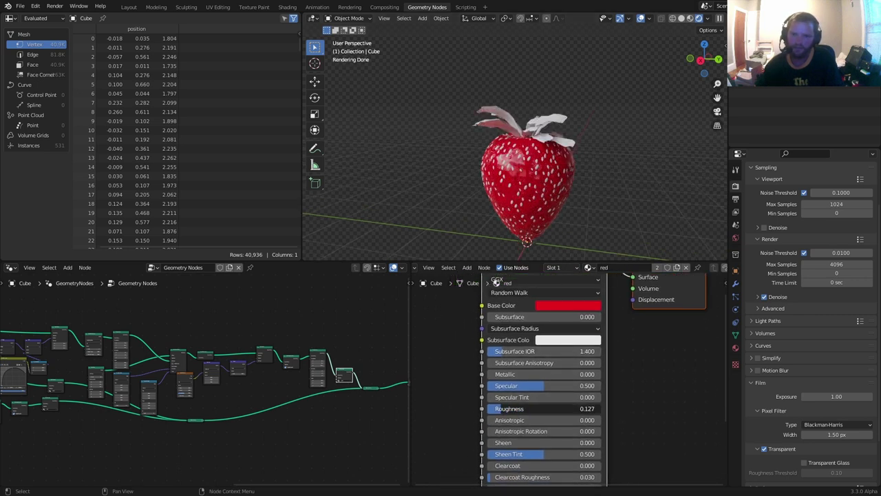
click(571, 305)
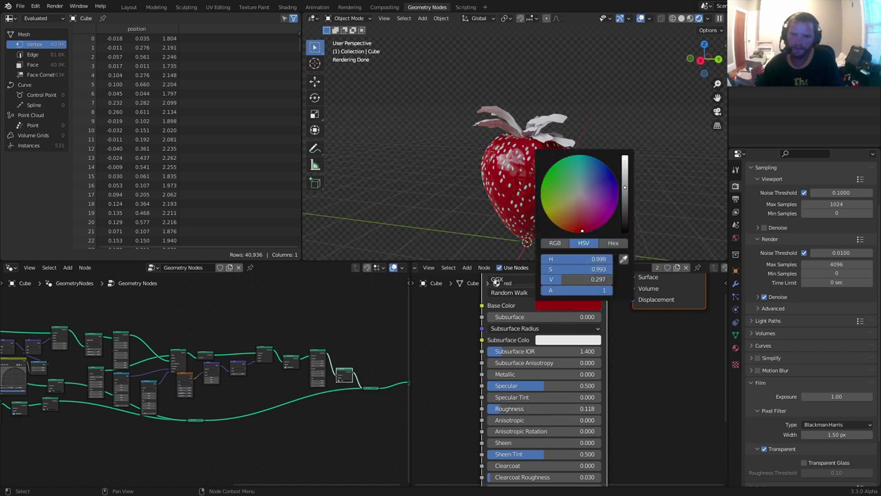
- Add a Bump node to the red material and connect it to the Principled BSDF's Normal input
middle_drag(469, 395, 583, 318)
middle_drag(530, 373, 557, 346)
key(shift+a)
click(523, 344)
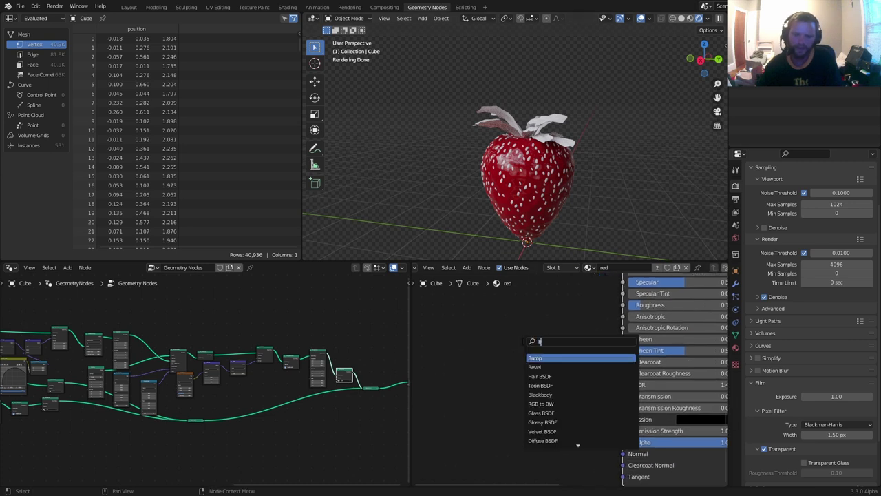
text(bump)
key(Return)
click(515, 411)
alt+right_drag(515, 411, 631, 443)
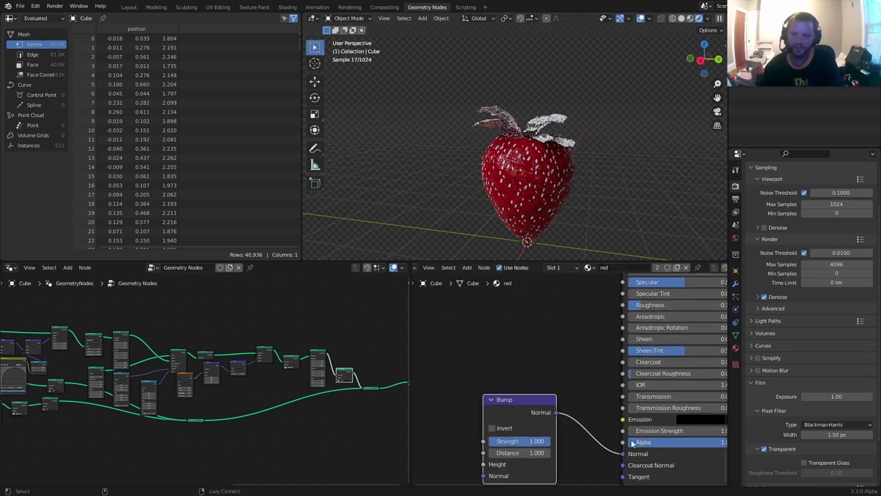
- Add a Noise Texture node feeding its Fac output into the Bump node's Height
middle_drag(538, 446, 598, 419)
drag(543, 437, 474, 404)
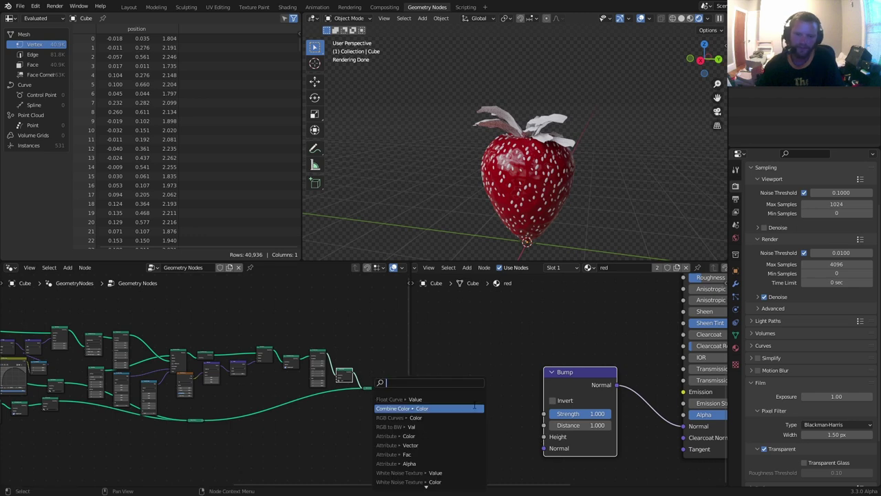
text(noise)
key(Return)
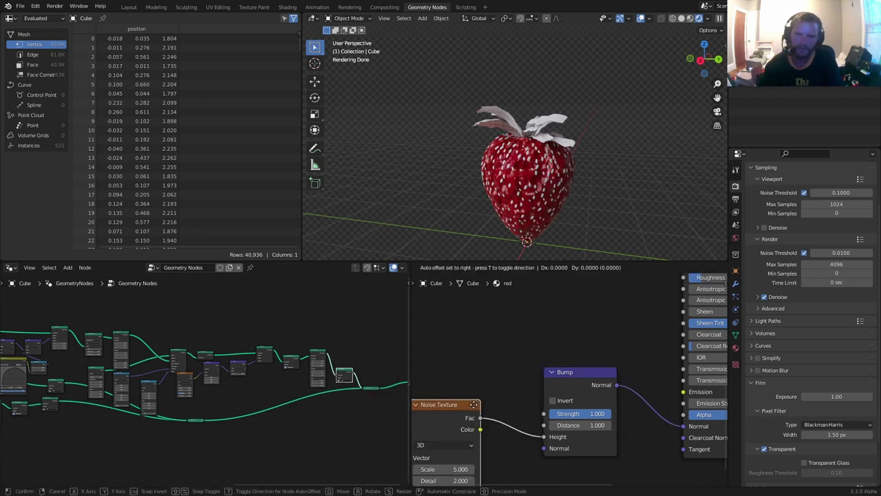
click(482, 390)
- Set the Noise Texture's scale to 25 and detail to 4.6, and the Bump strength to 0.3
scroll(515, 206, up, 3)
middle_drag(456, 440, 482, 406)
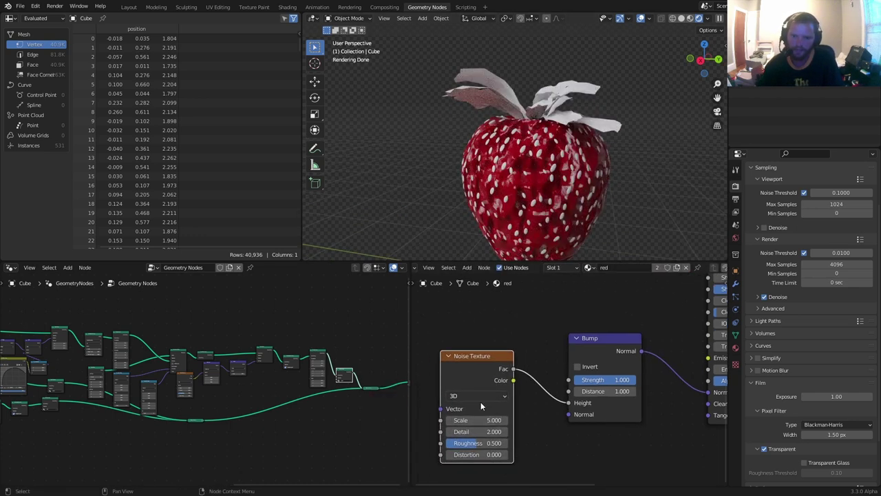
text(25)
key(Return)
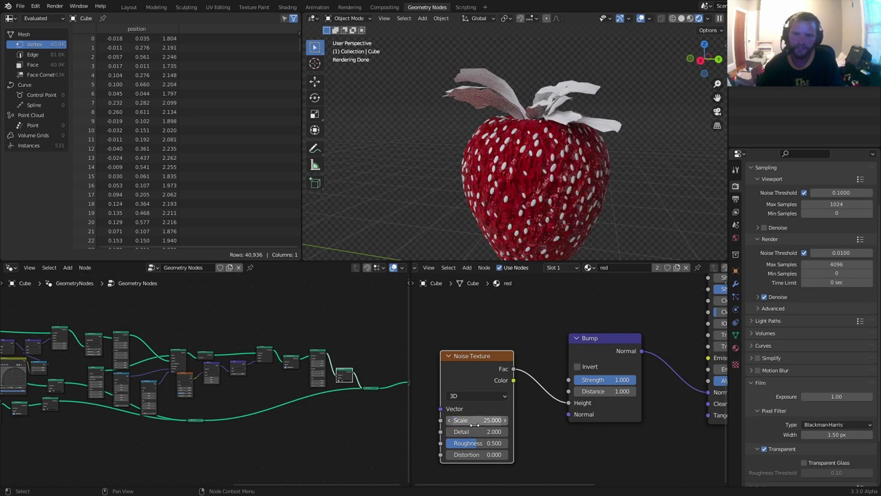
drag(477, 431, 495, 432)
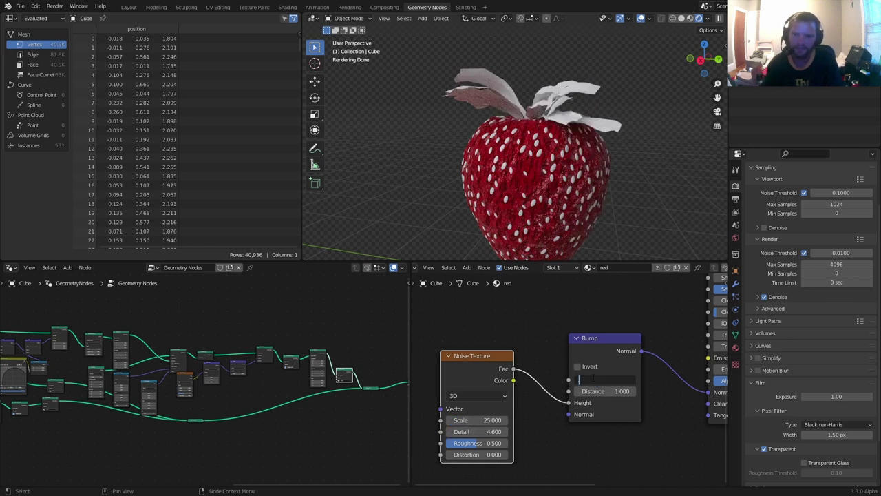
text(0.3)
key(Return)
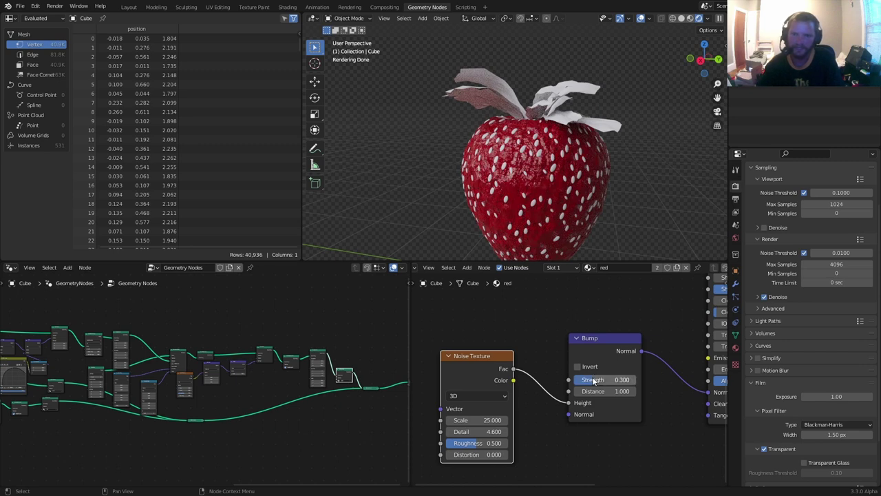
- Set the distance of the red material's Bump node to 0.25
scroll(571, 175, up, 3)
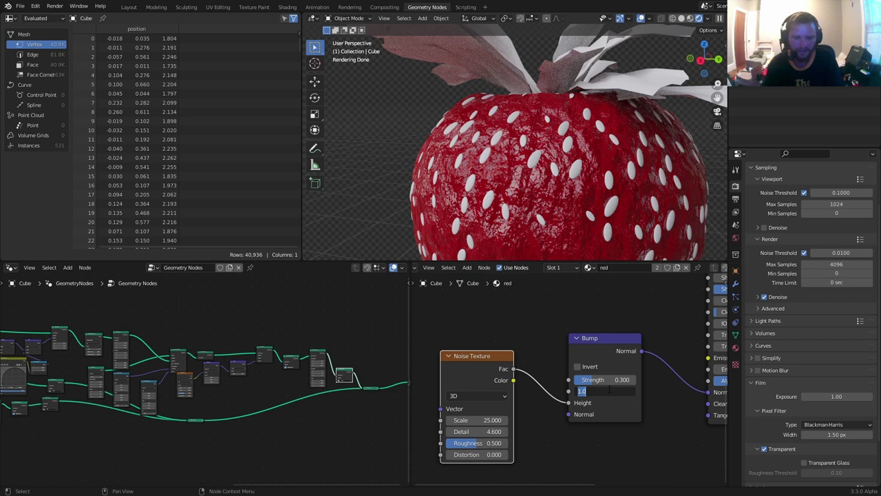
text(0.5)
key(Return)
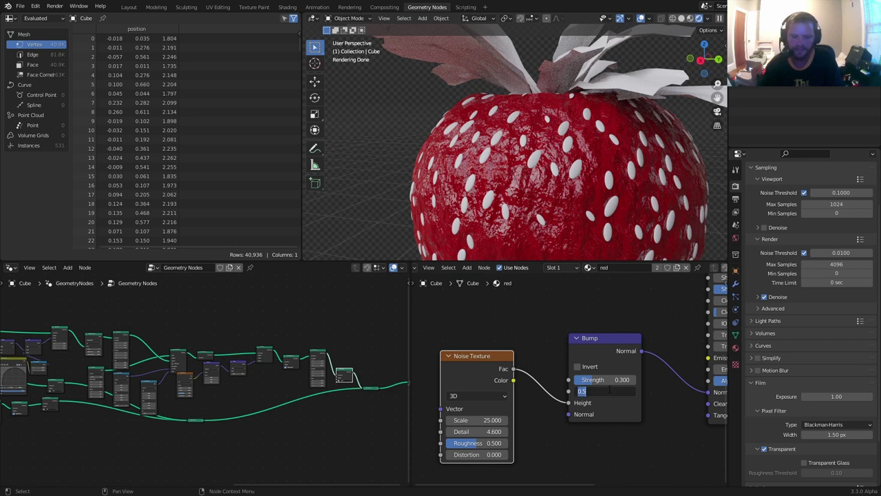
key(Return)
scroll(521, 182, down, 5)
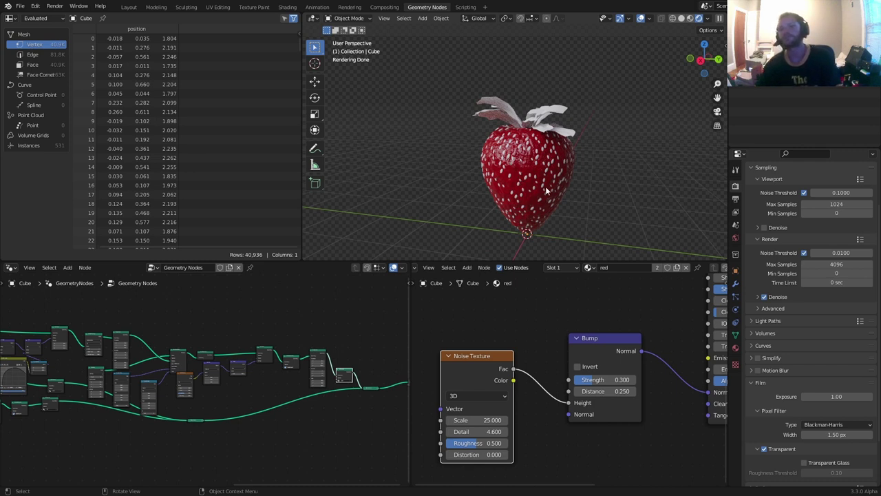
- Display the seed material's nodes and give it a tan base color with HSV 0.082, 0.474, 0.800
click(577, 267)
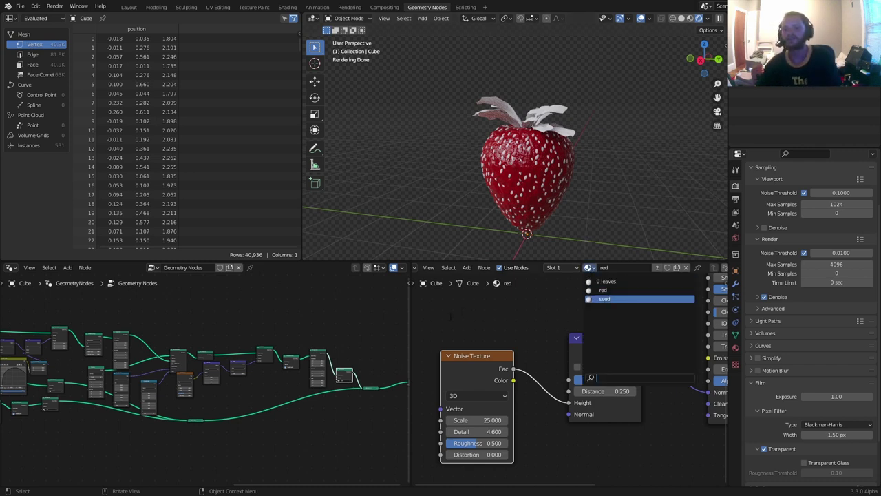
scroll(579, 317, down, 3)
middle_drag(601, 313, 524, 405)
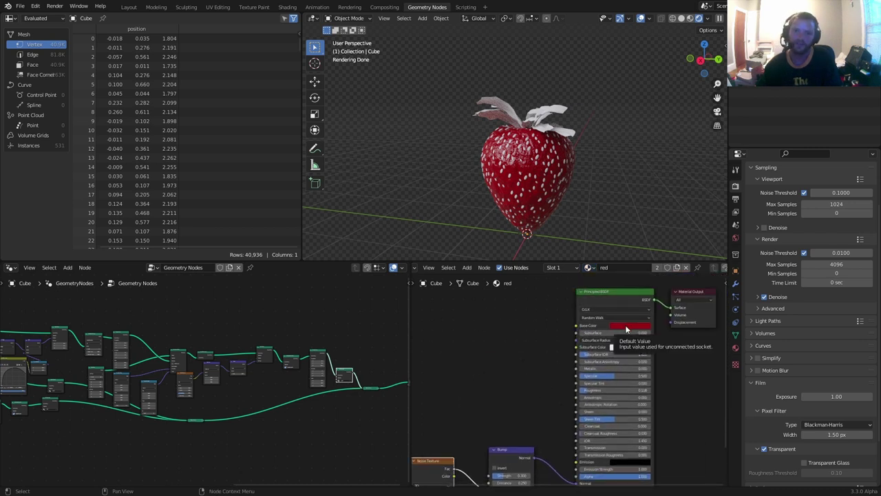
click(591, 268)
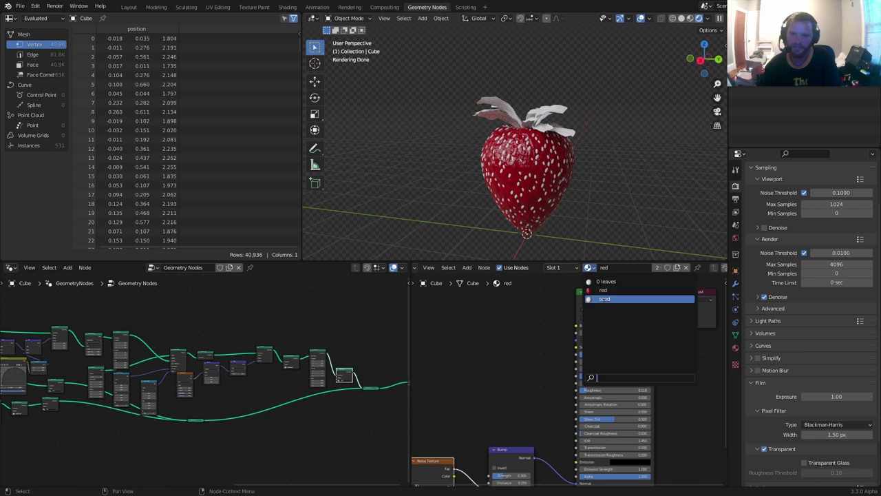
click(604, 300)
scroll(604, 305, up, 3)
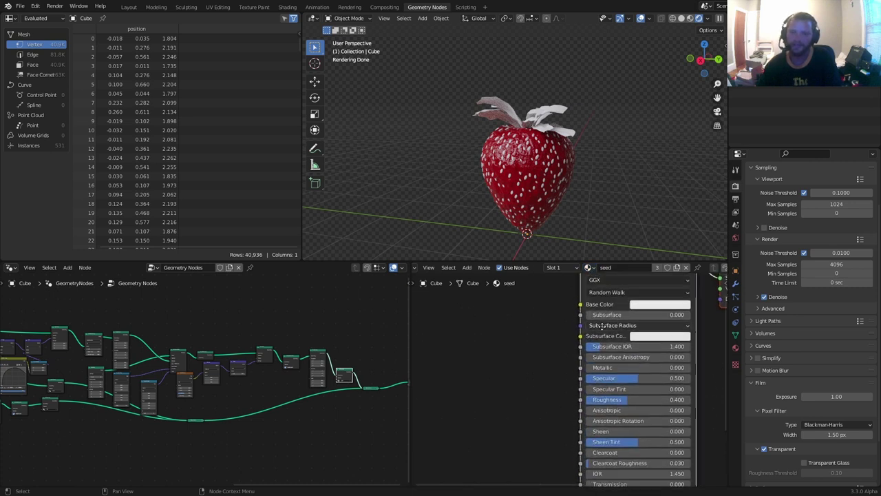
click(659, 313)
drag(676, 214, 672, 216)
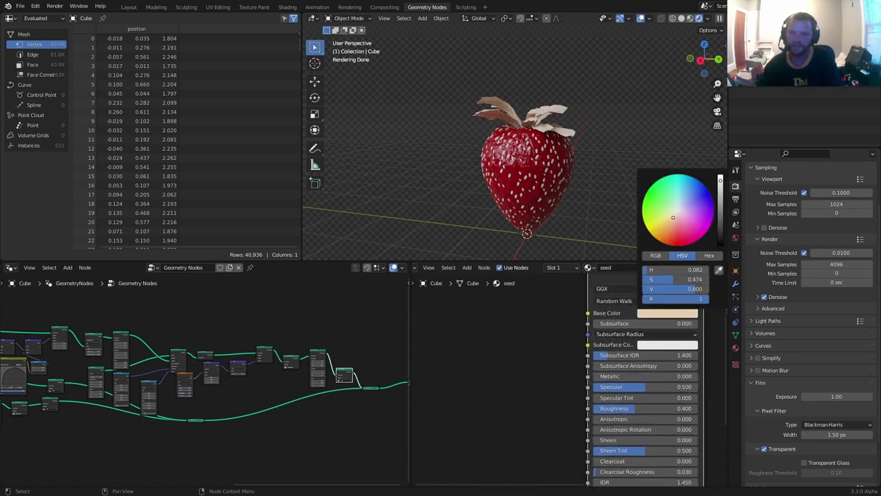
- Add a Geometry node to the seed material beside the Principled BSDF
middle_drag(468, 381, 540, 373)
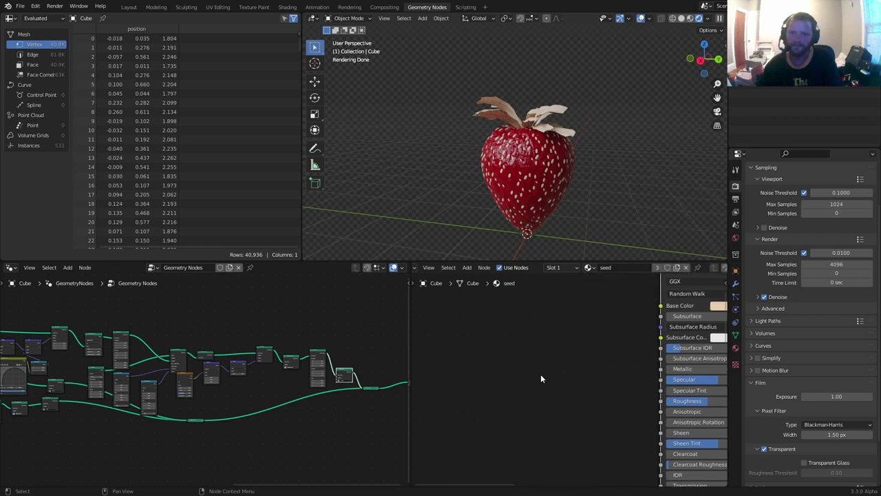
key(shift+a)
click(513, 317)
text(ge)
click(537, 328)
click(490, 318)
- Preview the Geometry node's outputs one after another, ending on Random Per Island, and examine the seeds up close
ctrl+shift+click(490, 318)
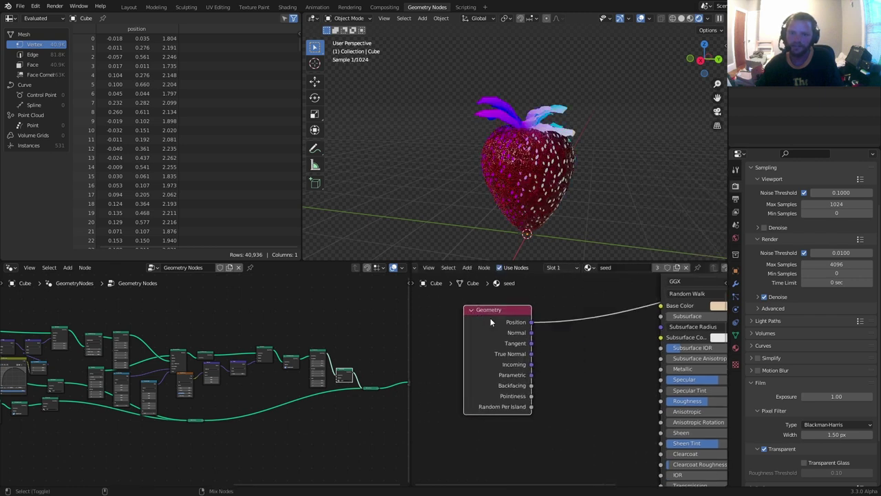
ctrl+shift+click(490, 318)
ctrl+shift+click(490, 318)
ctrl+shift+click(490, 318)
ctrl+shift+click(490, 318)
ctrl+shift+click(490, 318)
ctrl+shift+click(490, 318)
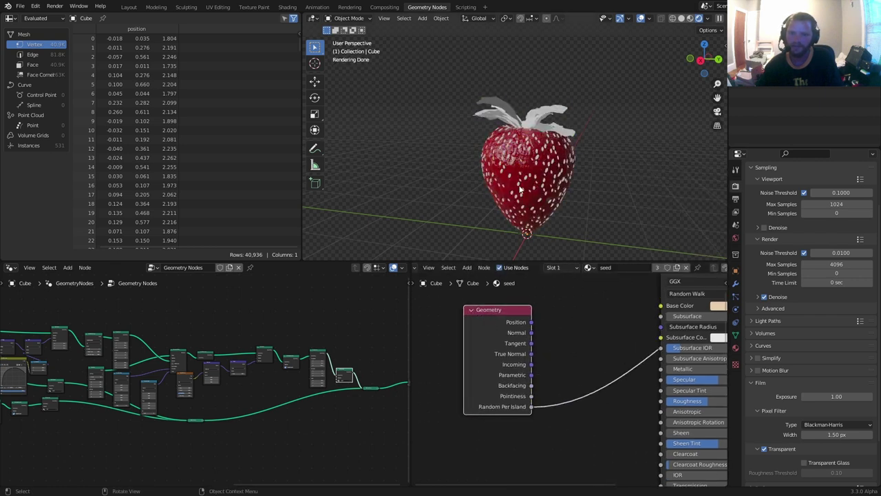
scroll(523, 187, up, 4)
scroll(531, 186, up, 3)
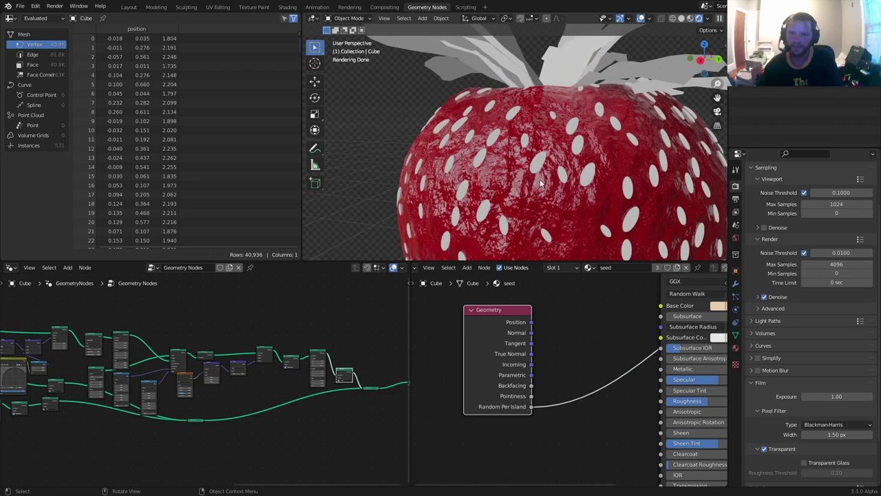
ctrl+shift+click(506, 311)
ctrl+shift+click(505, 314)
ctrl+shift+click(505, 316)
ctrl+shift+click(505, 318)
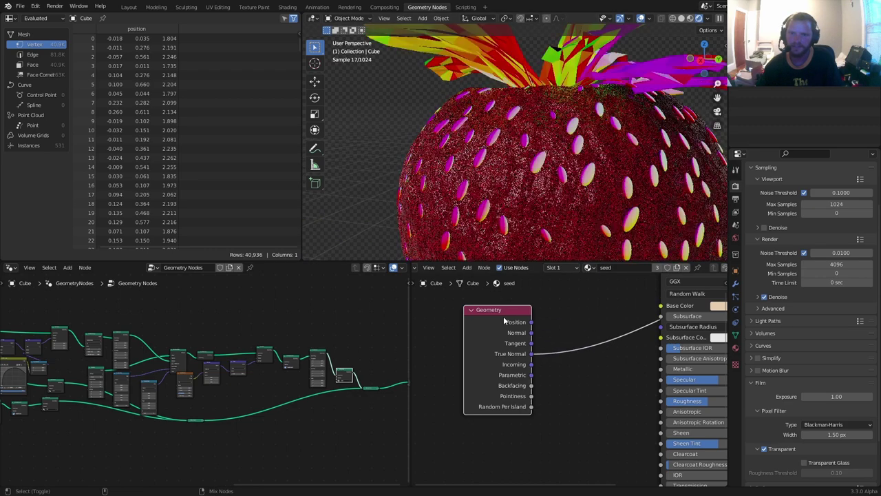
ctrl+shift+click(504, 319)
ctrl+shift+click(504, 320)
ctrl+shift+click(503, 317)
ctrl+shift+click(503, 316)
ctrl+shift+click(503, 317)
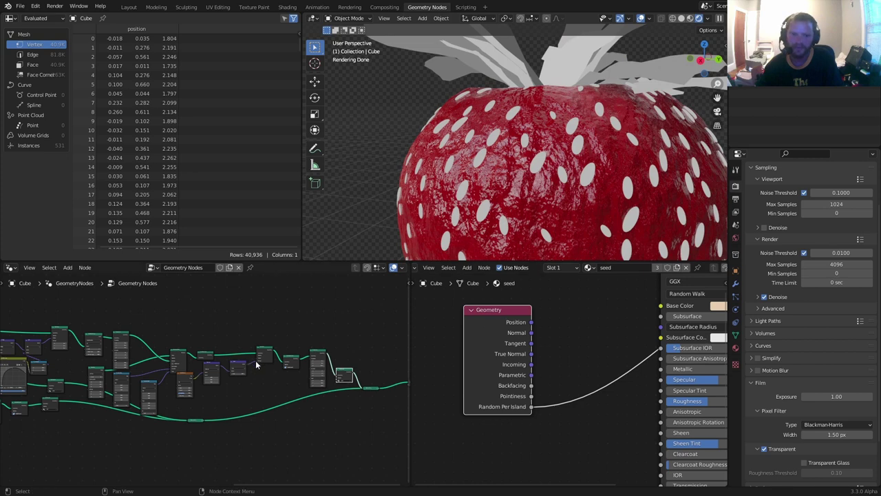
- Assign the leaves material in the Set Material node that follows the leaf Transform node
scroll(261, 372, up, 6)
middle_drag(261, 373, 227, 372)
scroll(358, 377, up, 4)
click(327, 387)
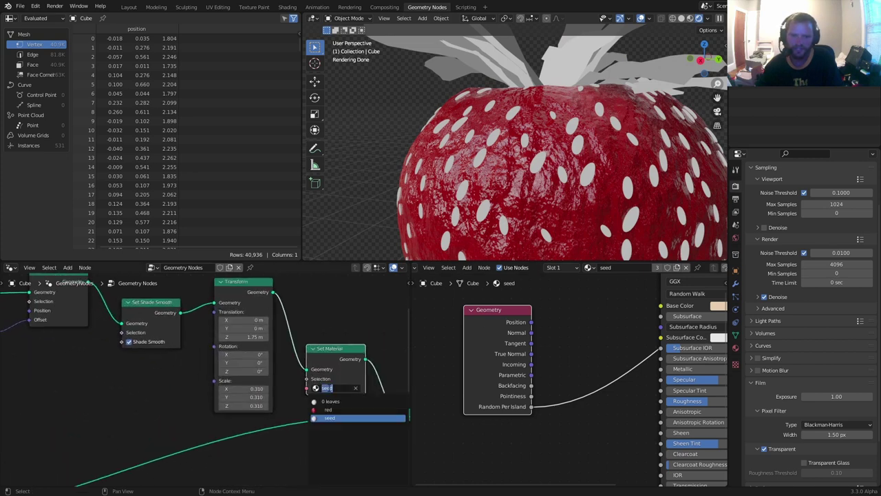
click(329, 400)
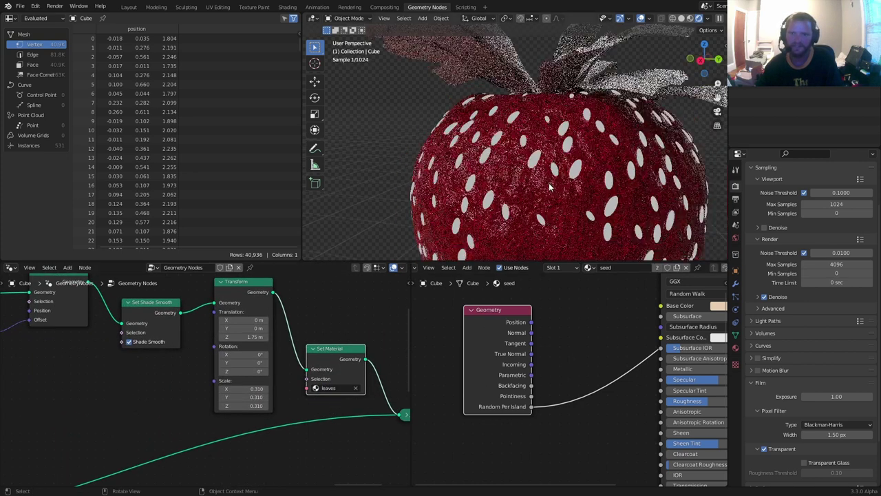
scroll(548, 187, down, 3)
scroll(548, 188, down, 3)
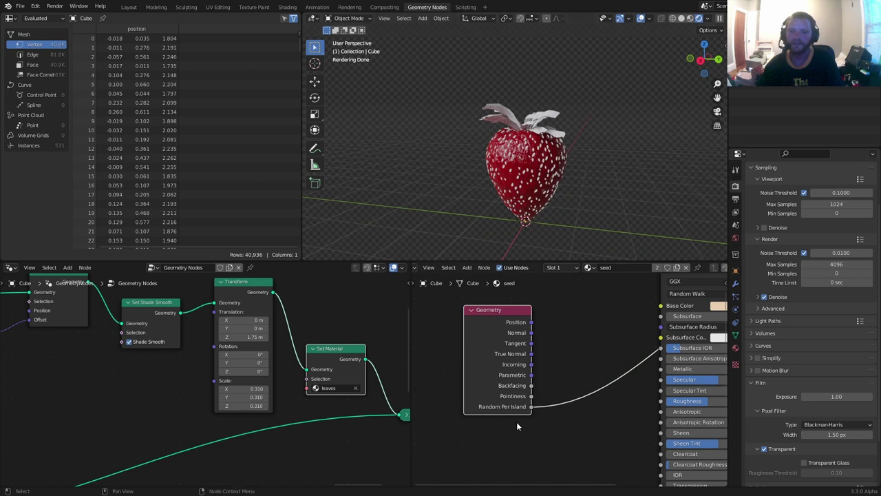
- Insert a Realize Instances node right after the seeds' Instance on Points node
scroll(194, 404, down, 6)
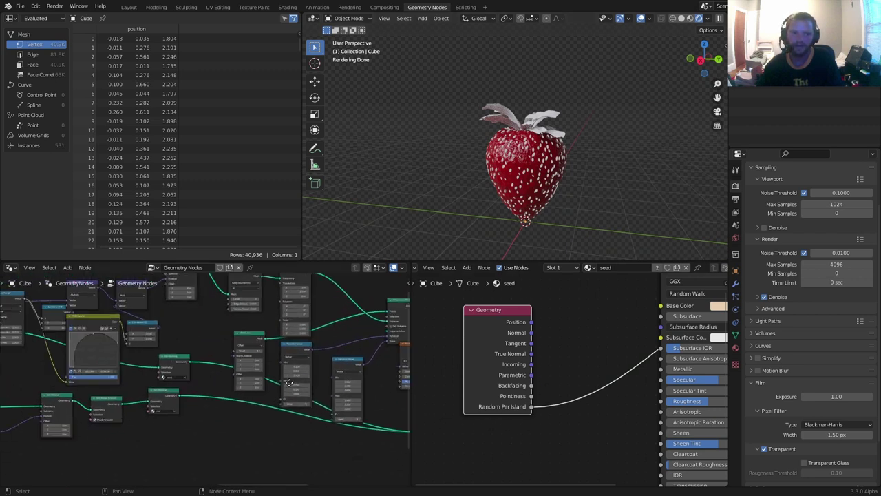
middle_drag(289, 382, 379, 382)
scroll(214, 373, up, 6)
middle_drag(174, 370, 287, 399)
drag(105, 344, 98, 382)
key(shift+a)
click(70, 298)
text(r)
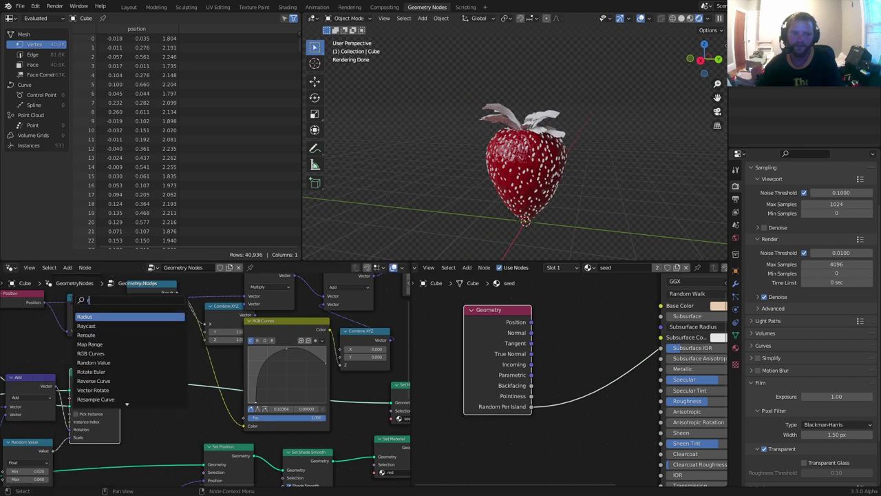
text(ealize)
key(Return)
click(160, 391)
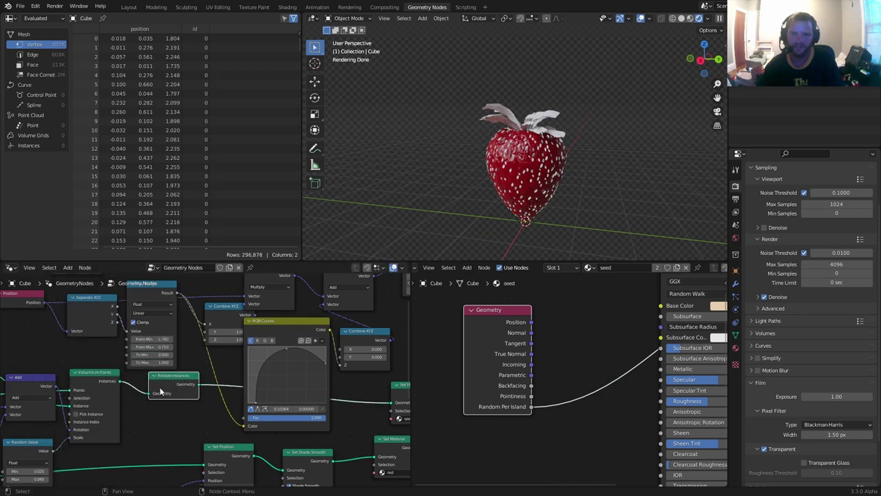
scroll(622, 158, up, 8)
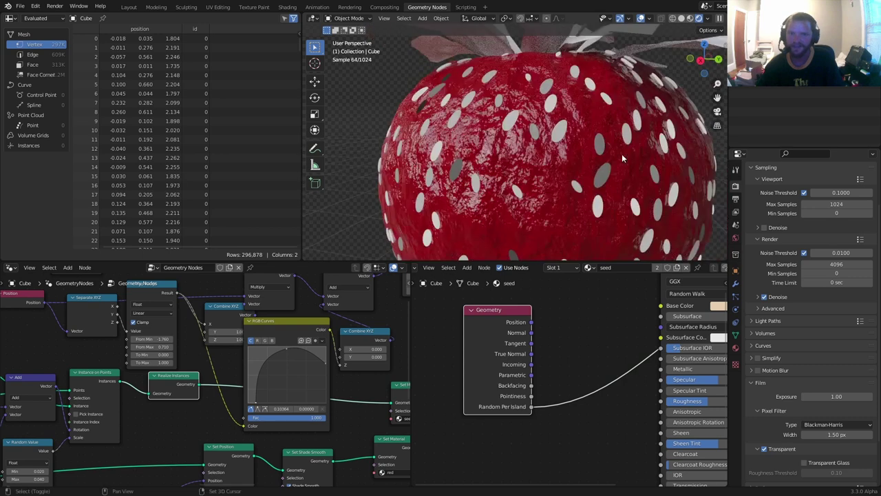
- Add a ColorRamp between the Geometry node's Random Per Island output and the seed material's Base Color
drag(536, 407, 570, 372)
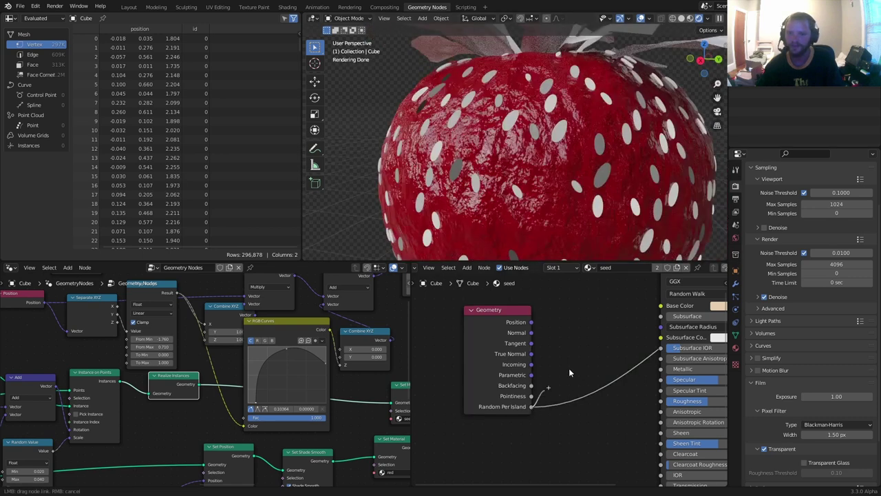
drag(659, 313, 616, 304)
text(colo)
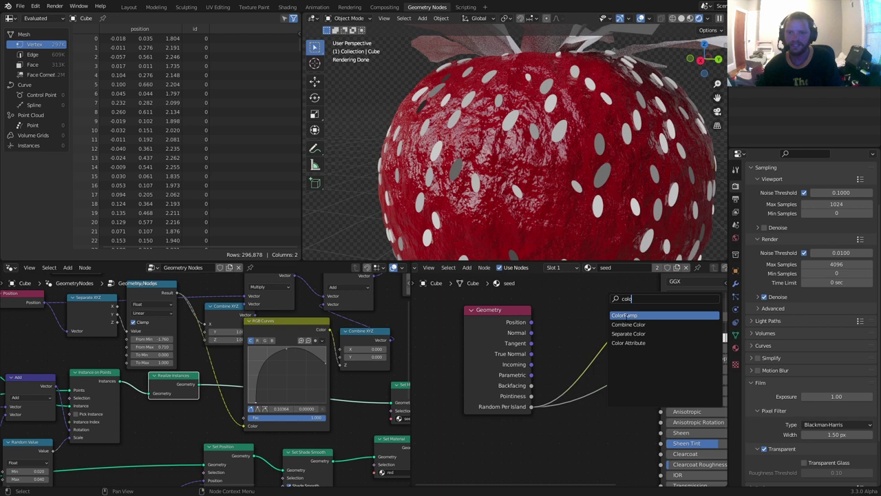
key(Return)
click(576, 313)
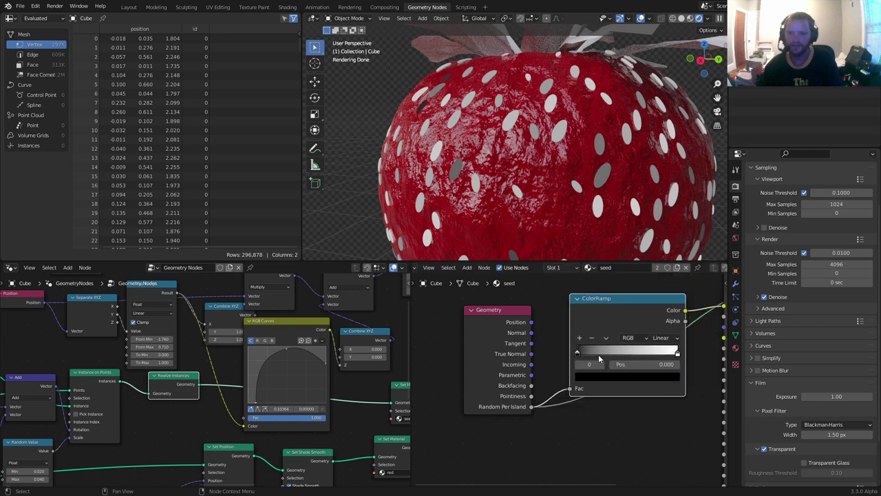
- Color the ramp's dark stop a muted brown with value 0.132 and its light stop pale yellow with HSV 0.150, 0.329, 0.510
click(588, 376)
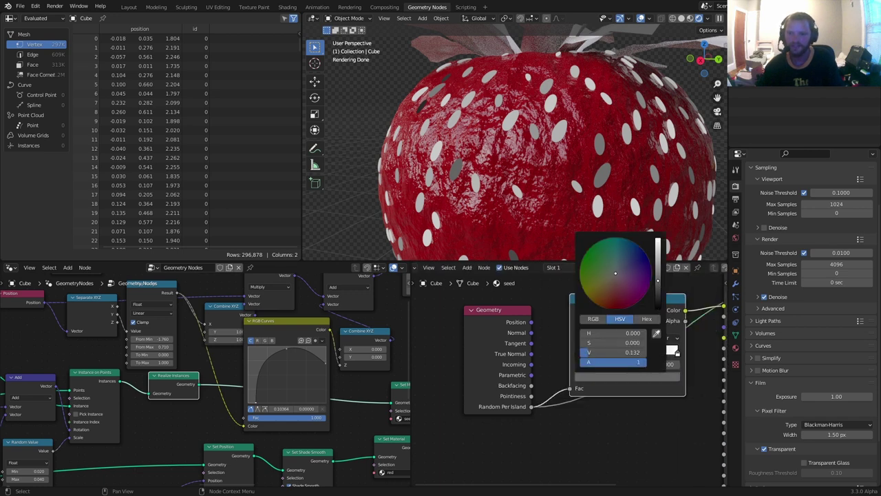
click(610, 280)
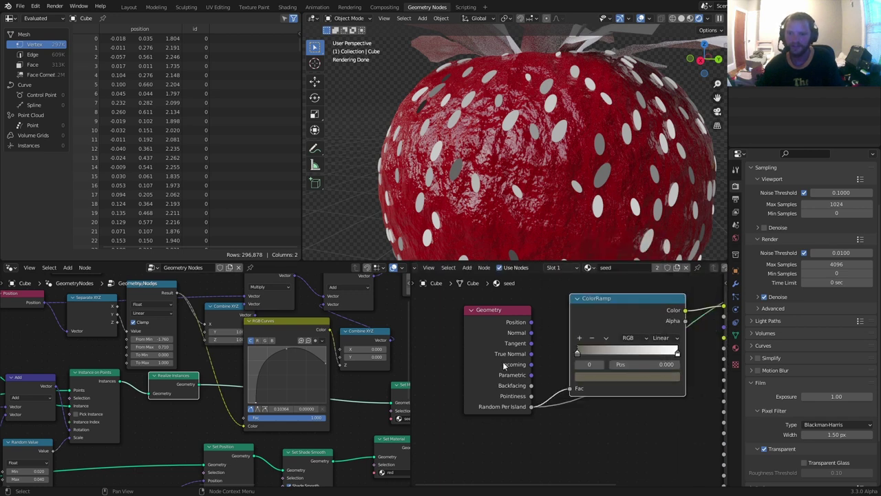
click(601, 366)
click(606, 377)
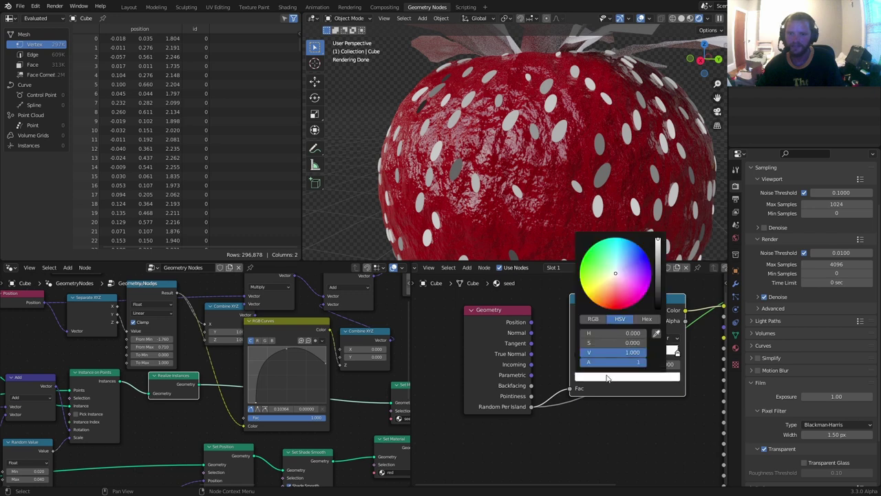
click(660, 270)
click(610, 277)
click(658, 256)
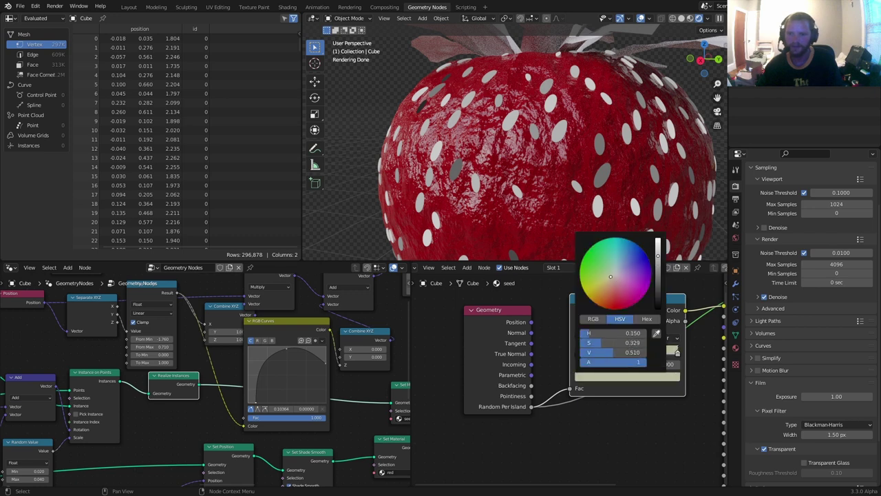
- Route the Principled BSDF to the seed material's output and move the Material Output node clear of it
scroll(508, 354, down, 5)
middle_drag(697, 302, 607, 325)
ctrl+shift+click(607, 325)
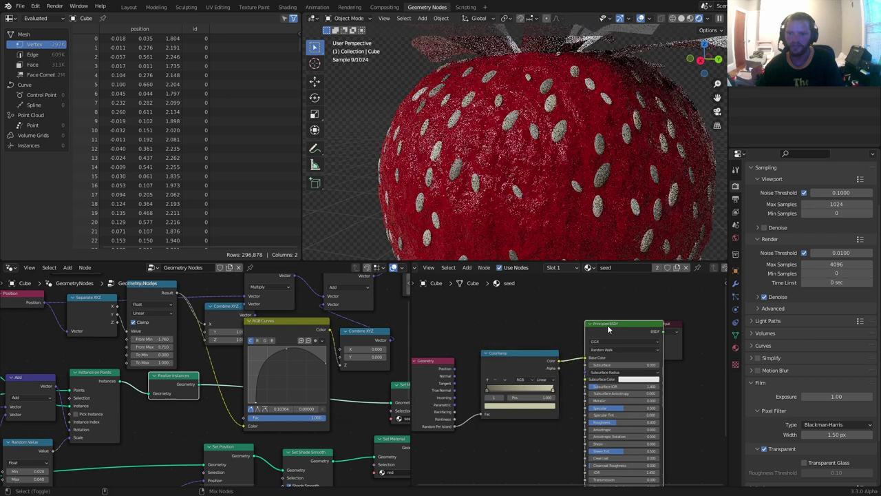
middle_drag(685, 333, 586, 365)
drag(599, 407, 577, 357)
key(g)
click(654, 359)
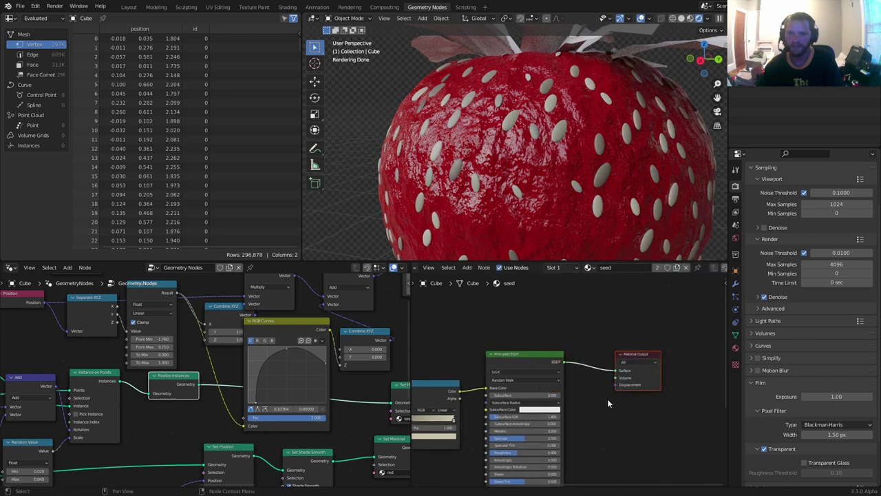
- Lower the seed material's roughness to 0.205
middle_drag(533, 464, 574, 390)
scroll(574, 390, up, 6)
drag(541, 381, 530, 381)
scroll(575, 163, down, 5)
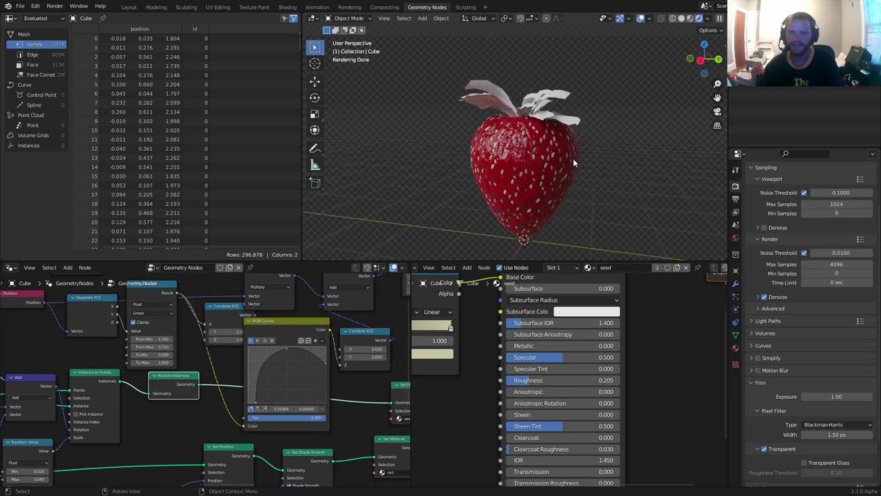
- Display the leaves material's nodes and add a Geometry node beside its Principled BSDF
click(587, 268)
click(601, 283)
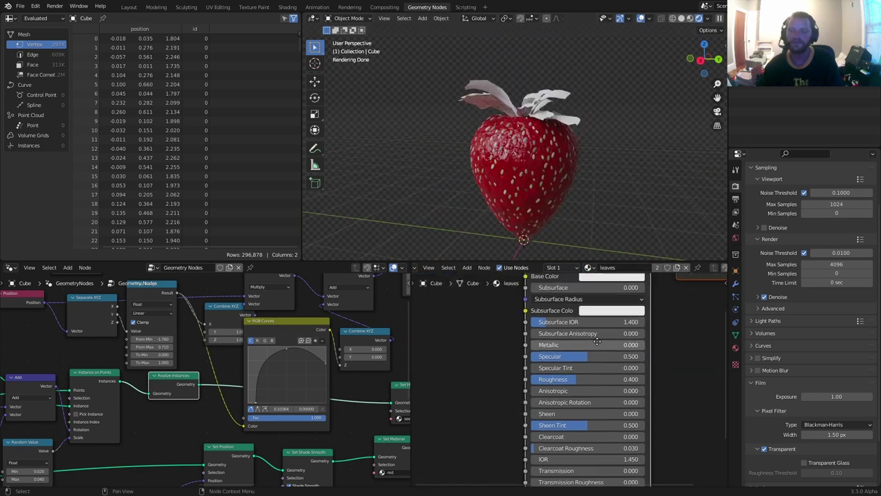
middle_drag(596, 341, 695, 409)
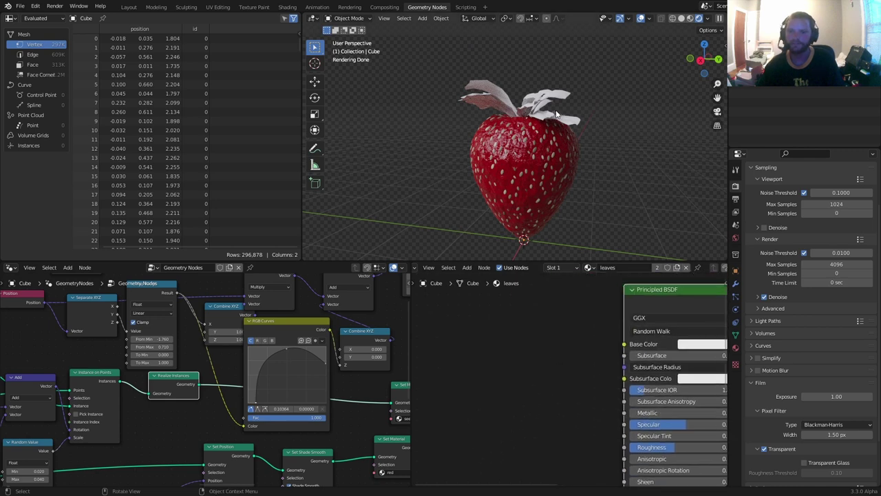
key(shift+a)
text(ge)
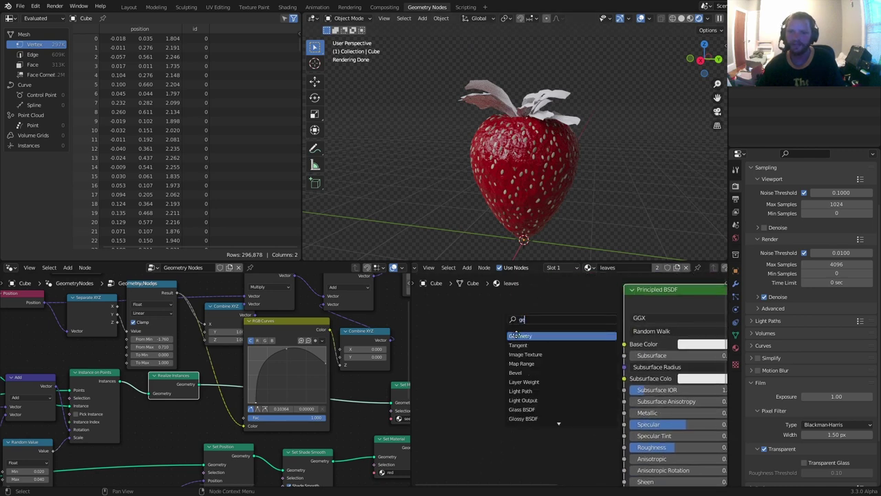
click(516, 335)
- Place the Geometry node beside the leaves' Principled BSDF and cycle its output preview through to Random Per Island
click(486, 330)
ctrl+shift+click(486, 331)
ctrl+shift+click(486, 330)
ctrl+shift+click(485, 331)
ctrl+shift+click(486, 330)
ctrl+shift+click(486, 331)
ctrl+shift+click(486, 330)
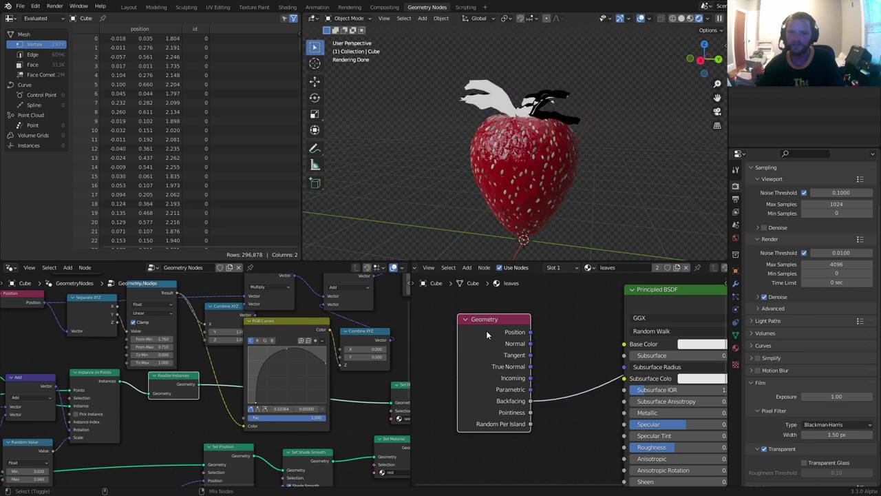
ctrl+shift+click(486, 332)
ctrl+shift+click(486, 332)
- Insert a ColorRamp after the Geometry node's Random Per Island output, feeding its Fac and previewing its Color
drag(487, 332, 390, 315)
key(shift+a)
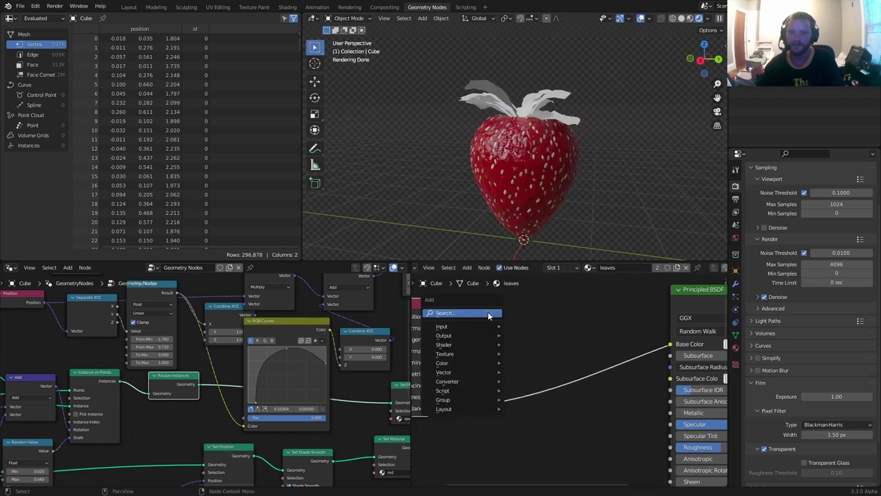
click(488, 315)
text(colo)
click(508, 329)
click(500, 329)
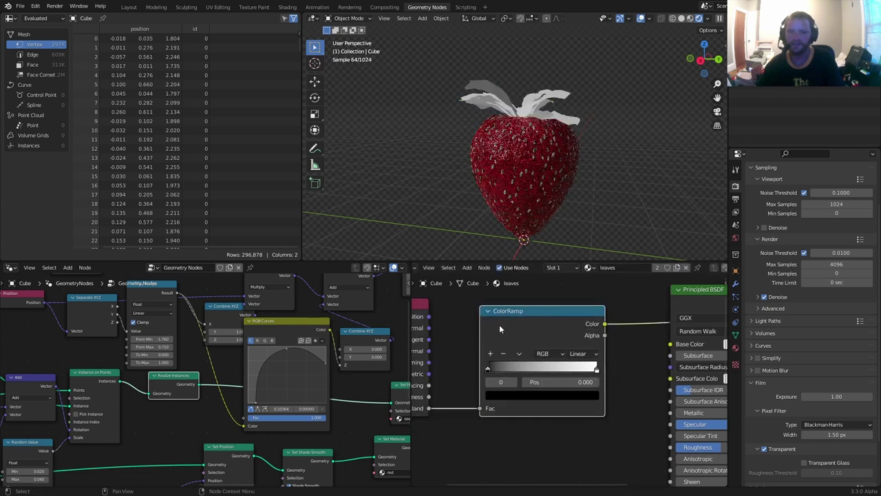
- Color the leaf ramp's dark stop a muted dark green with value 0.231
click(521, 395)
click(576, 283)
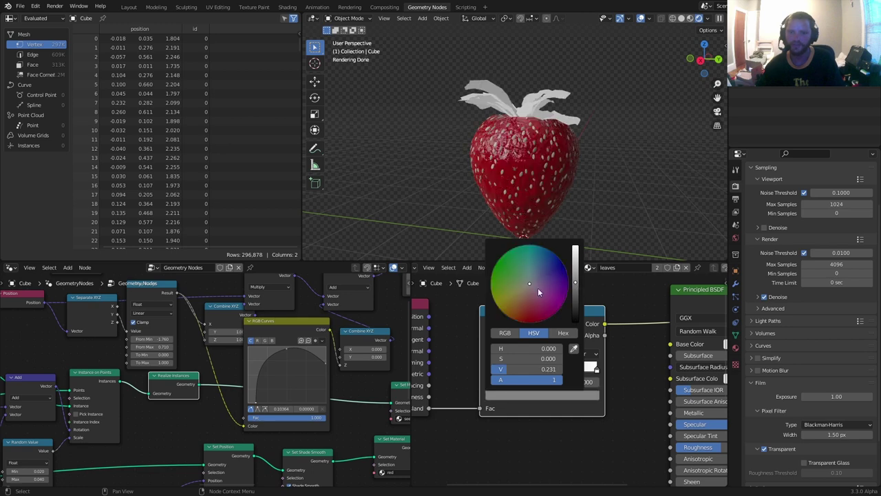
click(519, 280)
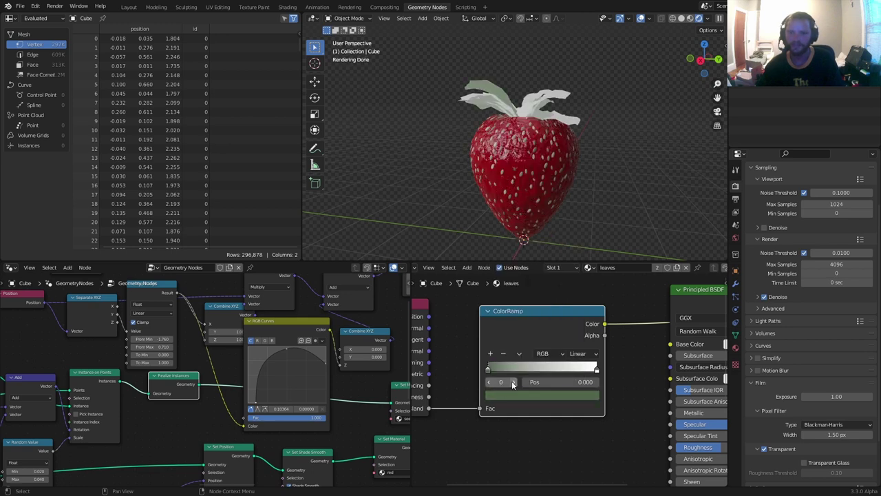
- Color the leaf ramp's light stop bright green with HSV 0.288, 0.773, 0.408
click(514, 382)
click(512, 394)
click(576, 270)
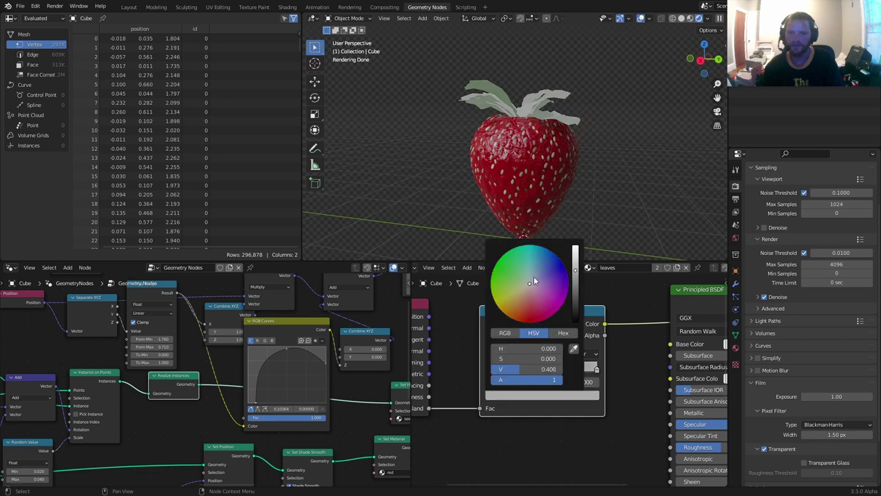
drag(525, 281, 510, 280)
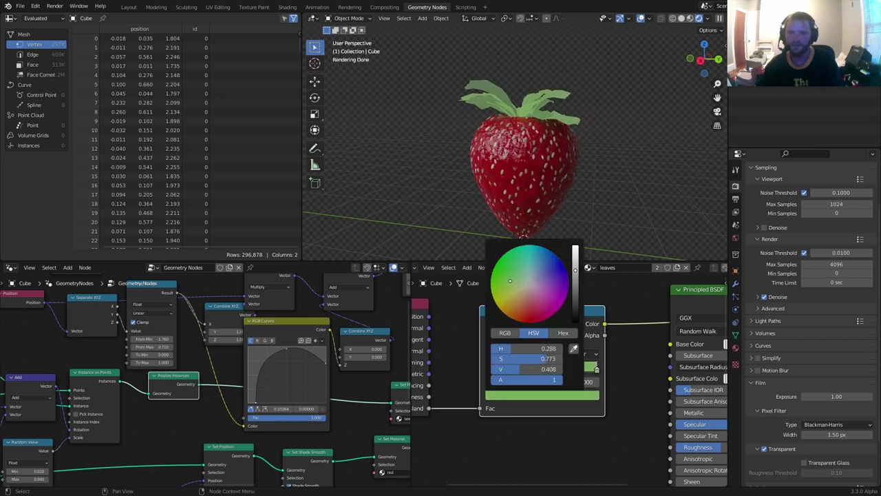
- Connect the ColorRamp's Color to the Principled BSDF's Base Color and route the shader back to the leaves material's output
middle_drag(633, 217, 634, 259)
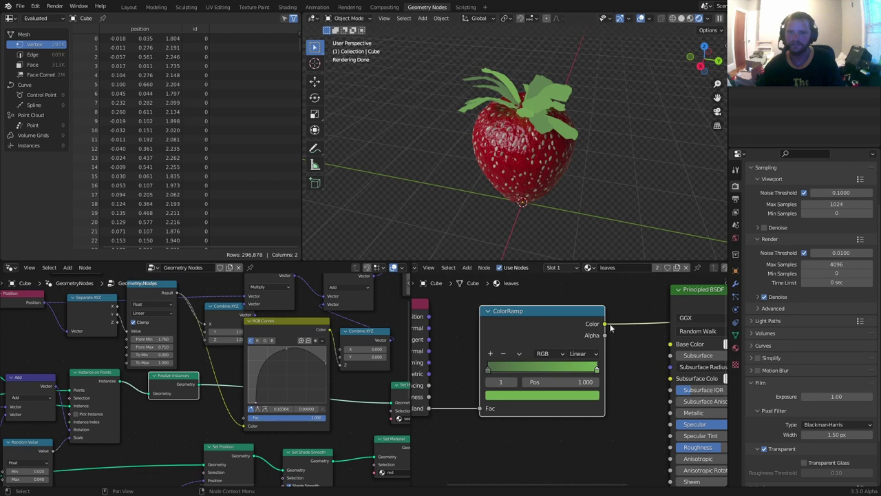
drag(606, 324, 650, 333)
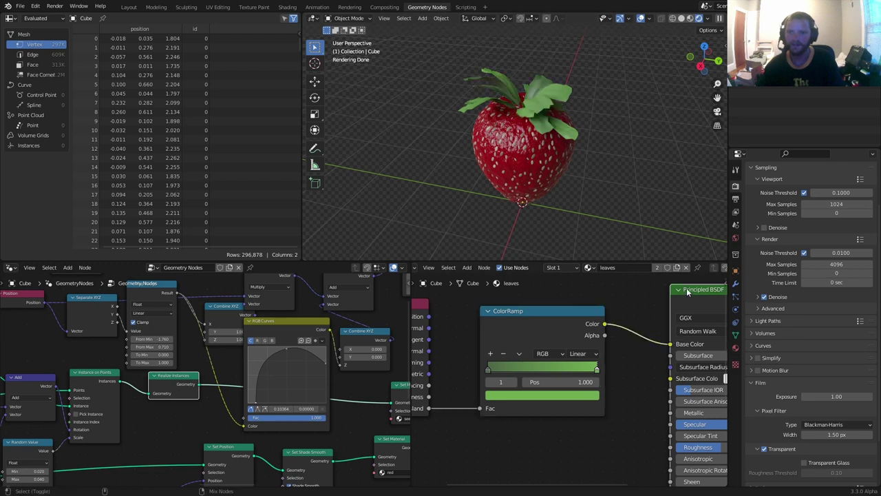
middle_drag(524, 159, 538, 150)
middle_drag(536, 194, 551, 179)
scroll(531, 202, down, 3)
scroll(550, 179, up, 3)
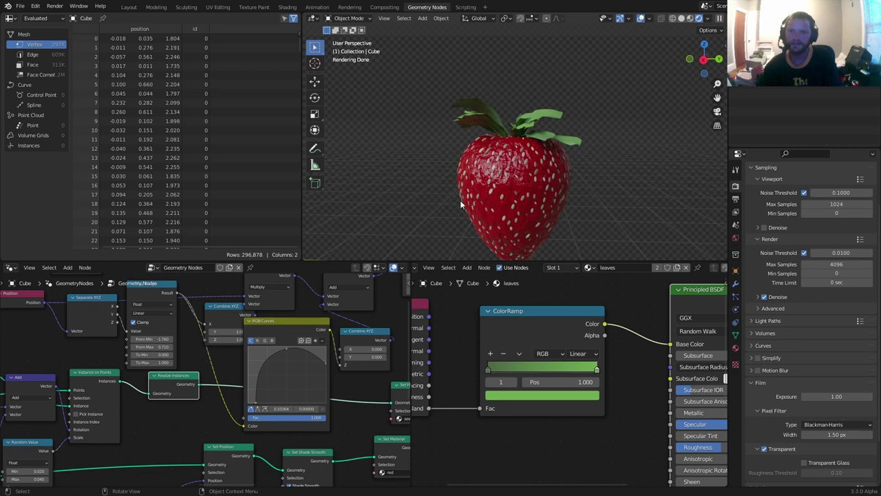
middle_drag(539, 410, 561, 323)
scroll(560, 324, down, 2)
key(shift+a)
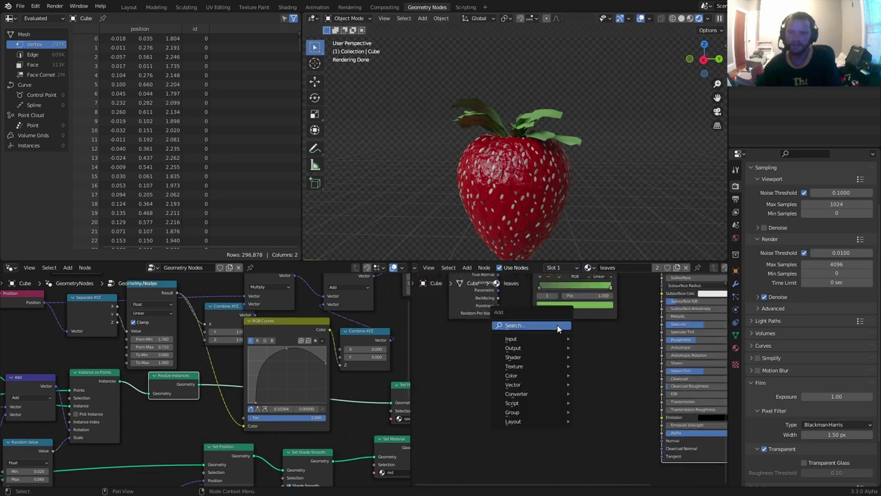
text(se)
key(Escape)
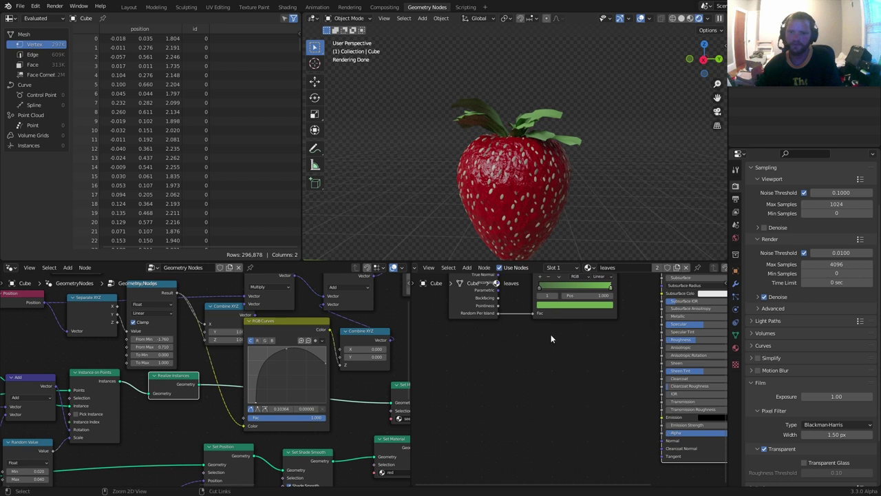
- Add a Bump node below the ColorRamp and connect its output to the Principled BSDF's Normal input
key(shift+a)
click(533, 322)
text(bum)
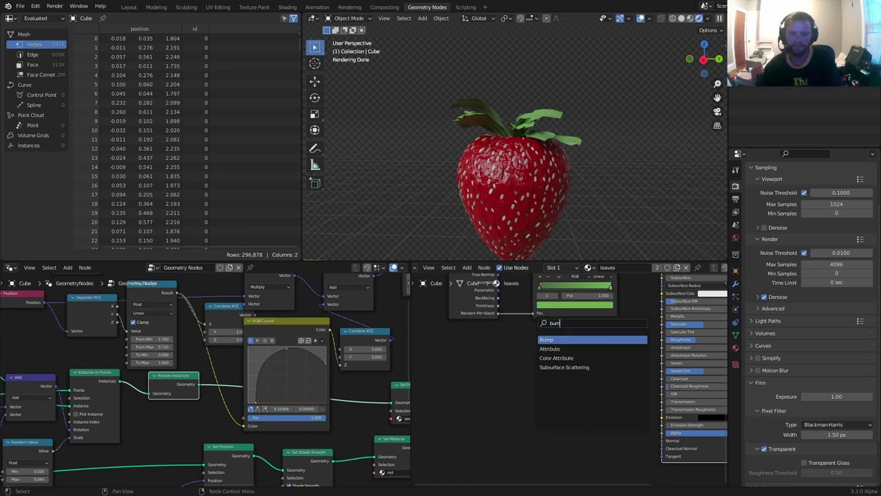
click(555, 339)
click(540, 411)
alt+right_drag(542, 409, 690, 438)
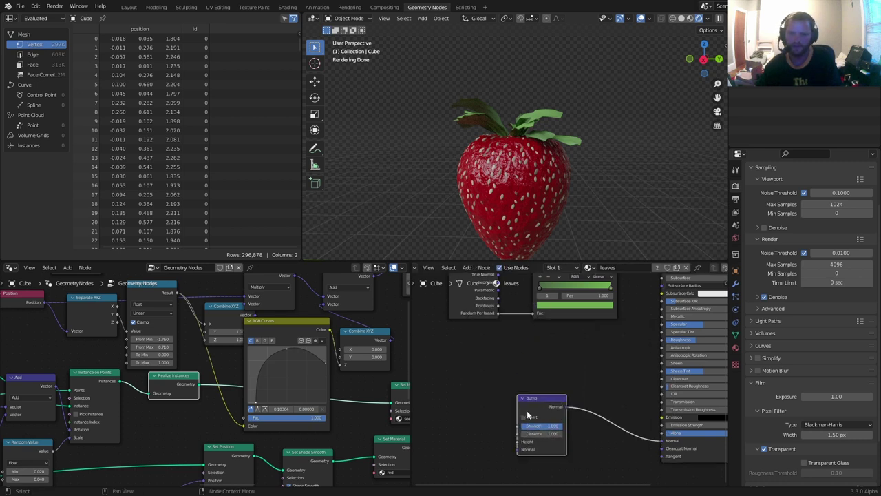
- Add a Noise Texture beside the Bump node with its Fac output driving the Bump's Height
drag(517, 441, 420, 384)
text(noise)
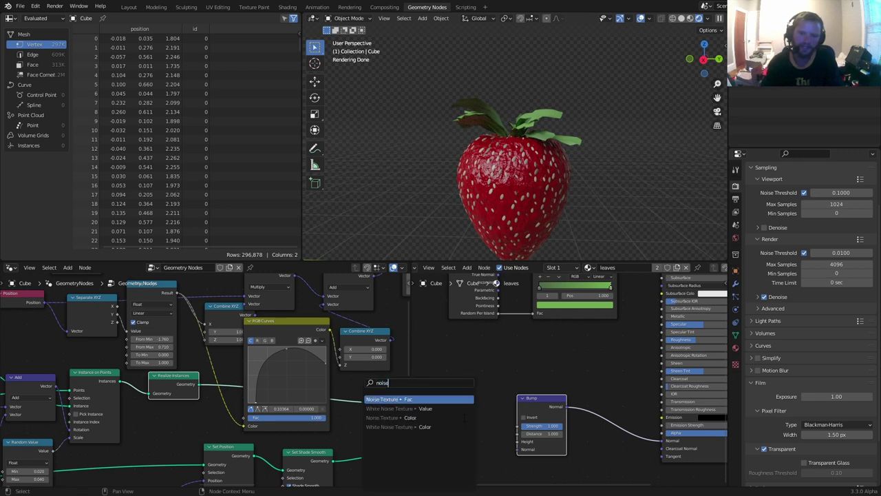
key(Return)
click(454, 399)
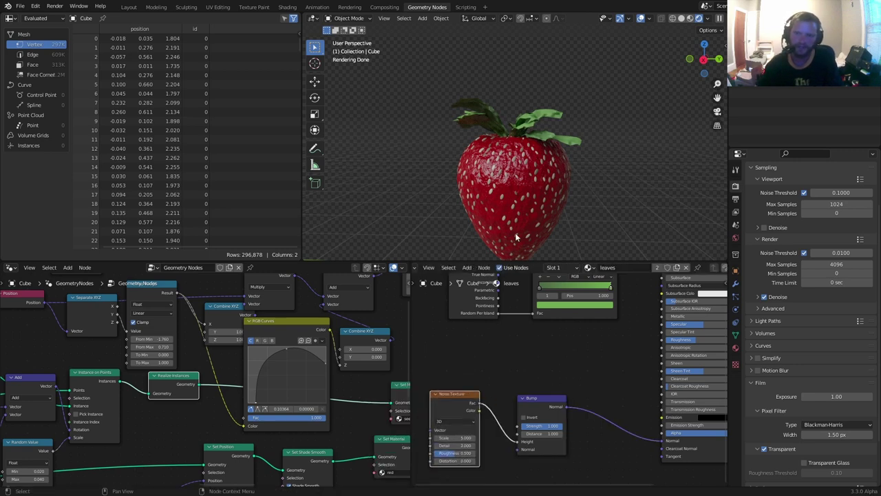
- Raise the leaf Noise Texture's detail to 7.100
scroll(549, 91, up, 3)
scroll(438, 393, up, 3)
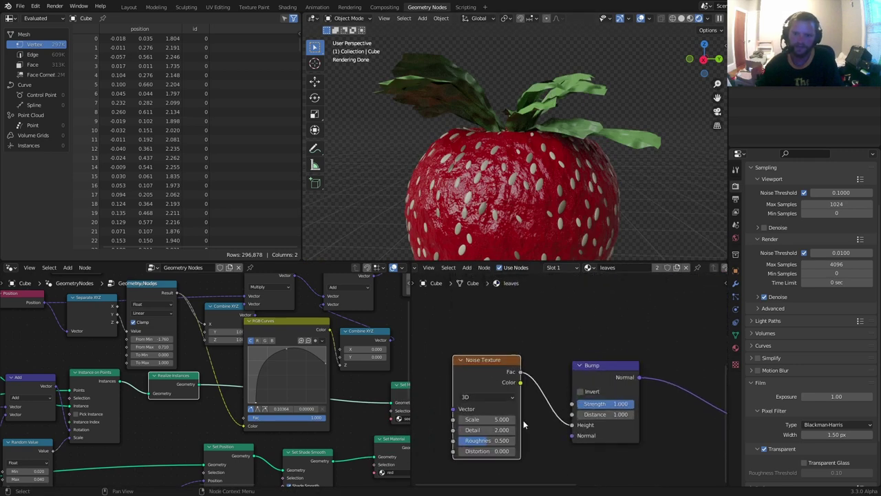
drag(482, 429, 508, 430)
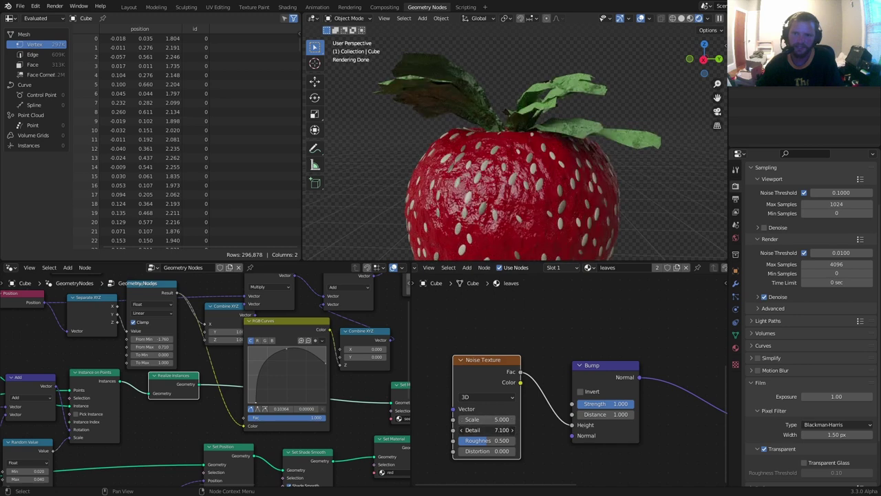
scroll(554, 115, down, 3)
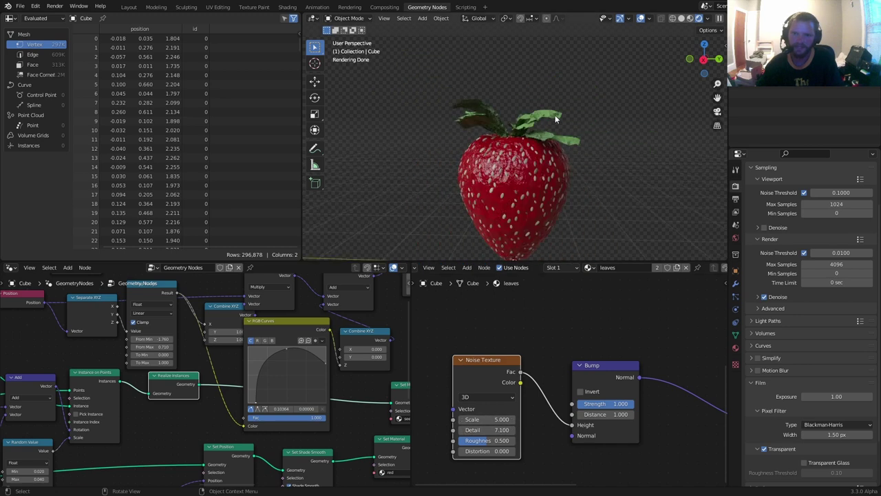
middle_drag(555, 115, 543, 158)
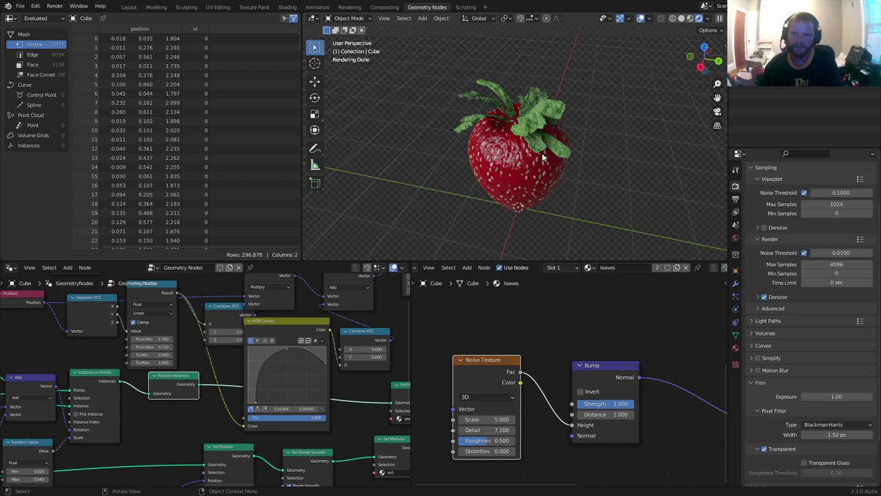
- Set the leaves' Principled BSDF roughness to 0.105 and its subsurface to 0.064
scroll(544, 123, up, 3)
middle_drag(695, 420, 429, 466)
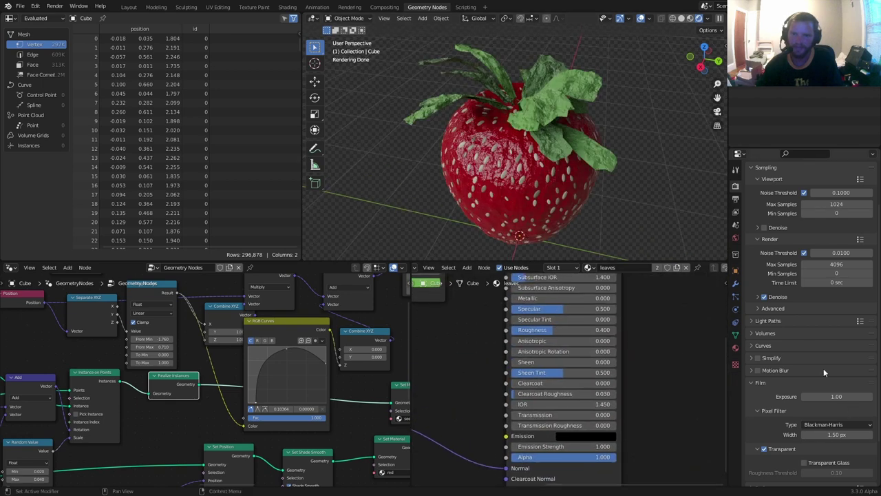
drag(529, 331, 522, 330)
middle_drag(539, 310, 548, 381)
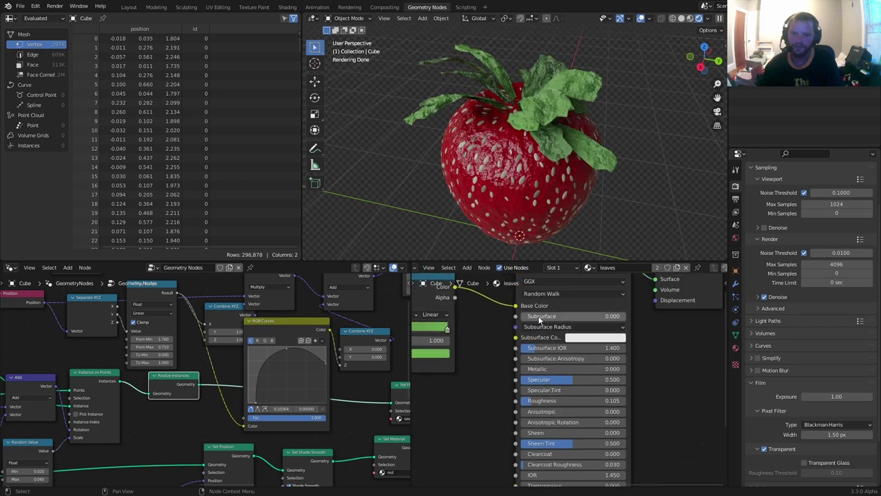
drag(540, 316, 547, 316)
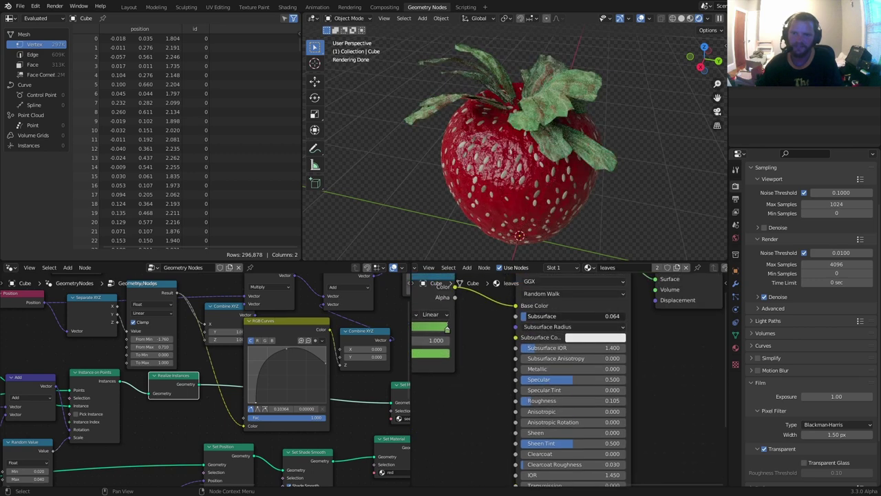
- Set the leaves material's transmission to 0.214
middle_drag(589, 449, 574, 299)
drag(551, 339, 561, 339)
middle_drag(548, 146, 565, 106)
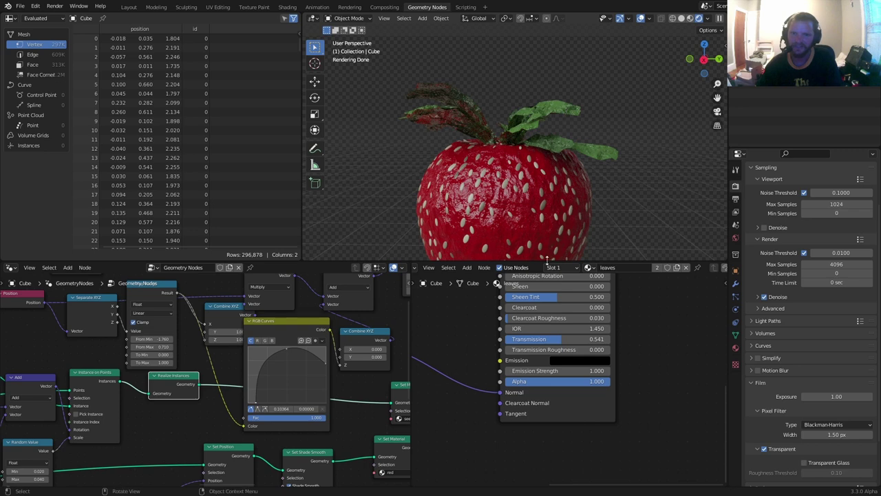
drag(561, 338, 528, 341)
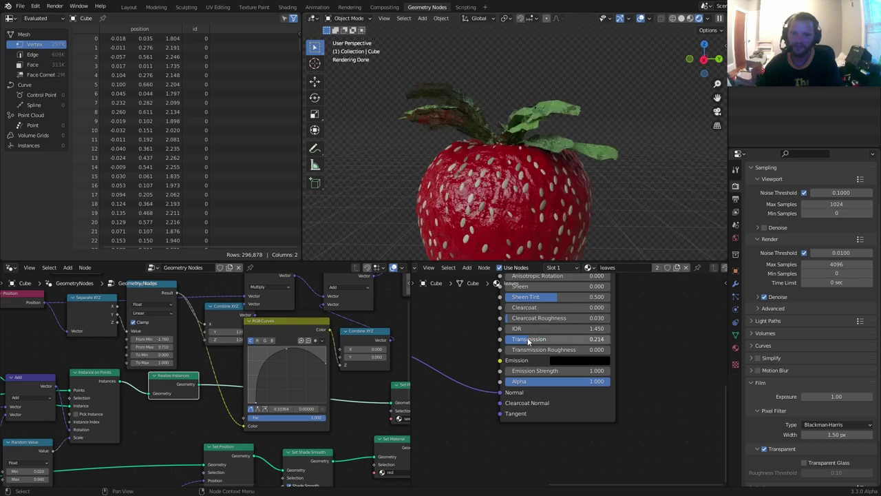
scroll(527, 175, down, 3)
middle_drag(552, 184, 505, 180)
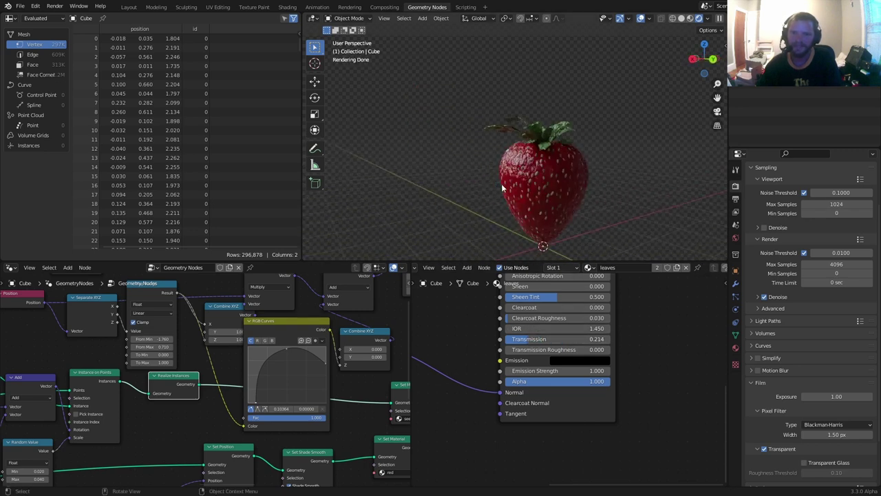
key(q)
click(543, 186)
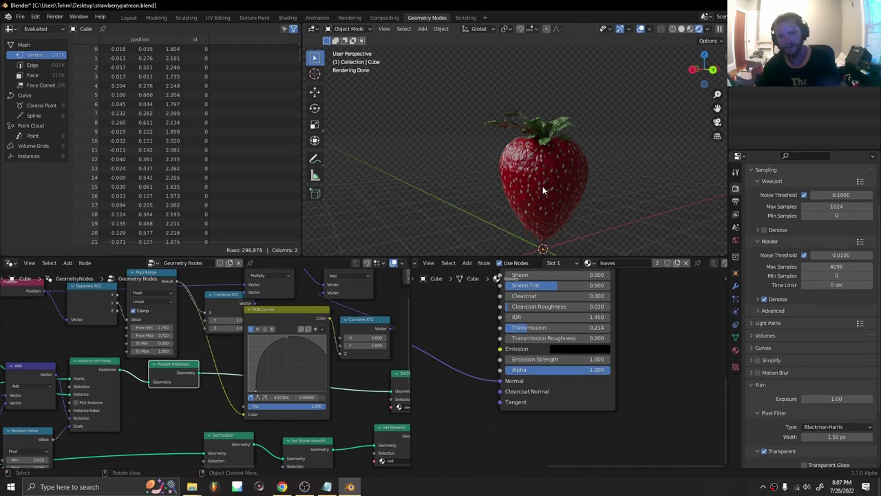
click(304, 486)
click(266, 384)
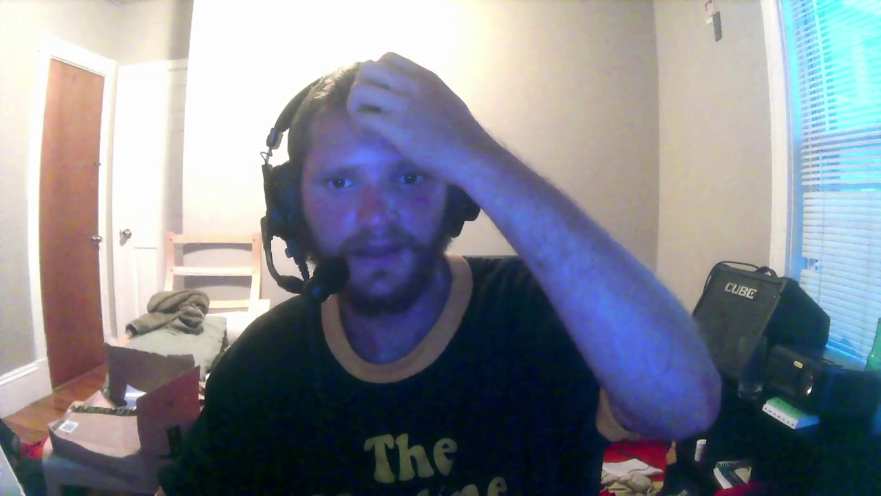